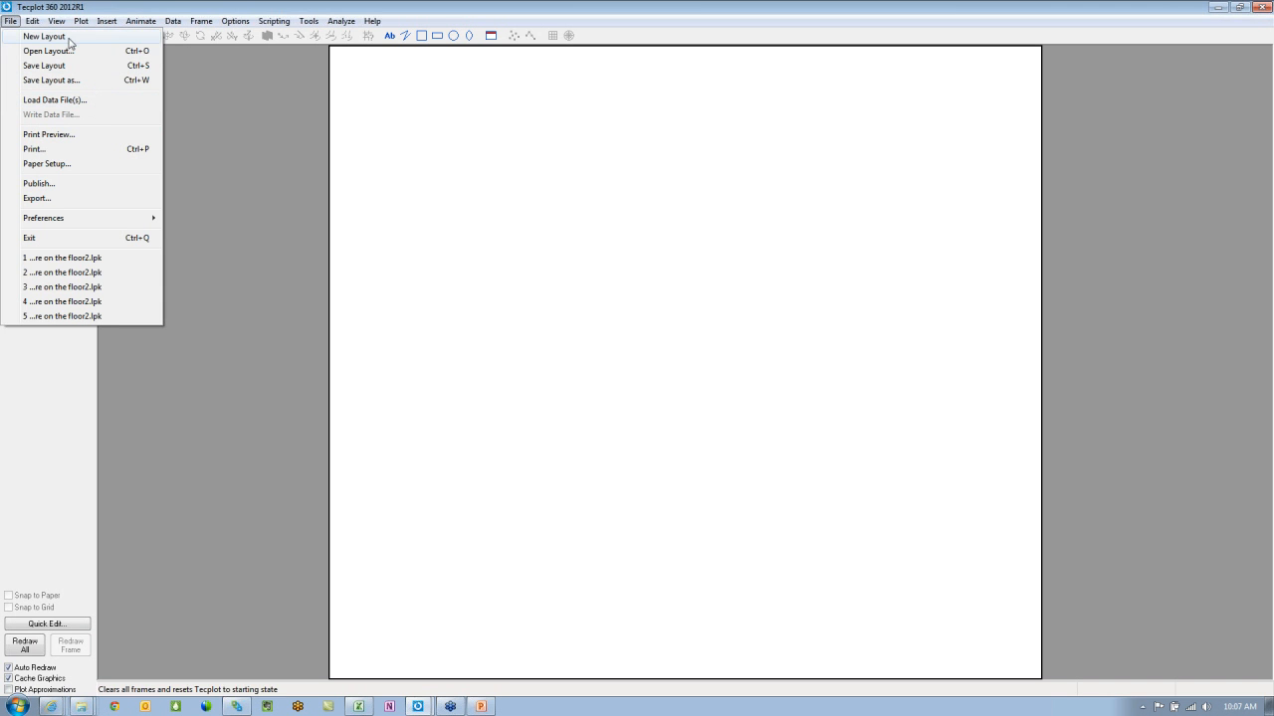
Step: Start loading a data file, choosing Tecplot Data Loader as the import format
click(99, 101)
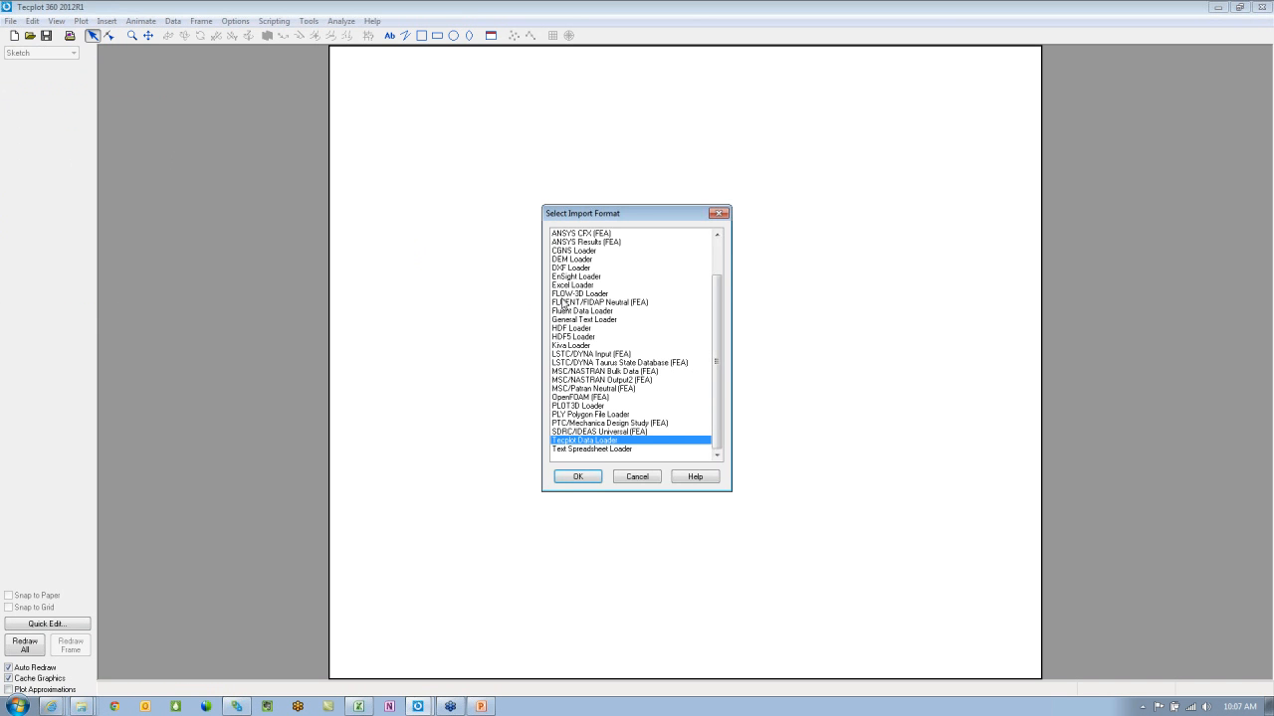
scroll(565, 301, up, 2)
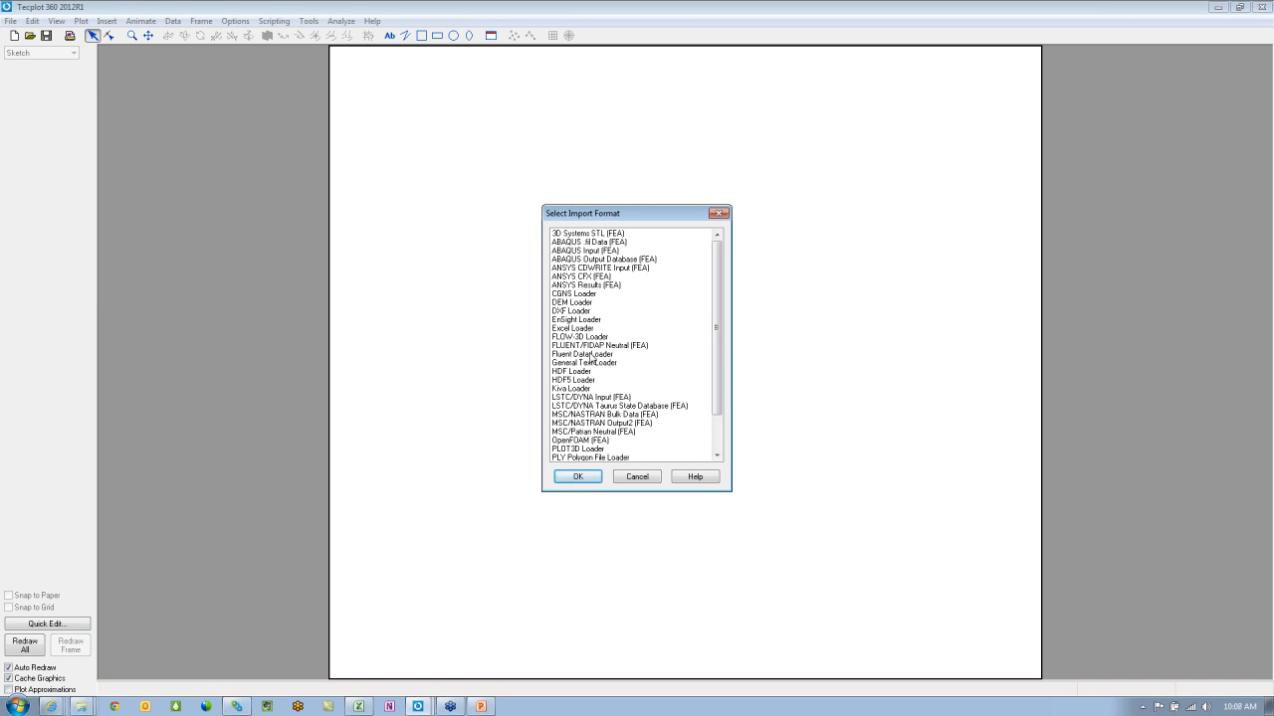
scroll(598, 375, down, 2)
click(600, 450)
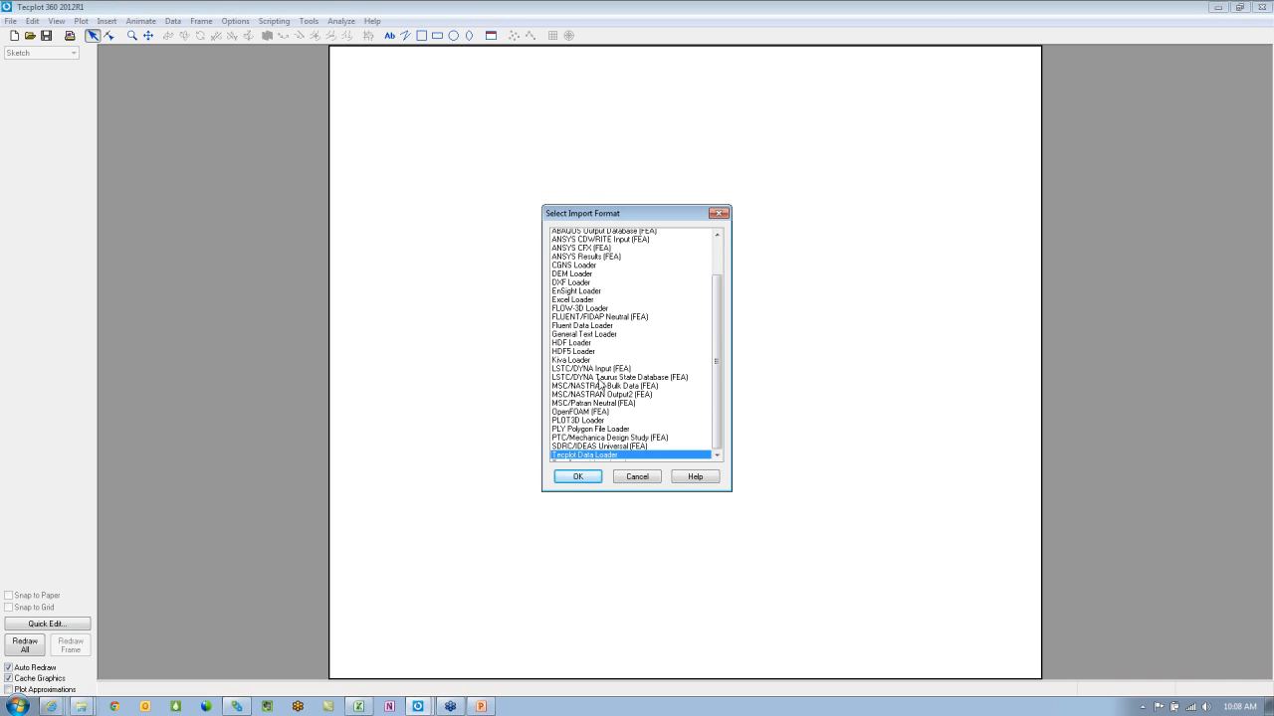
click(577, 477)
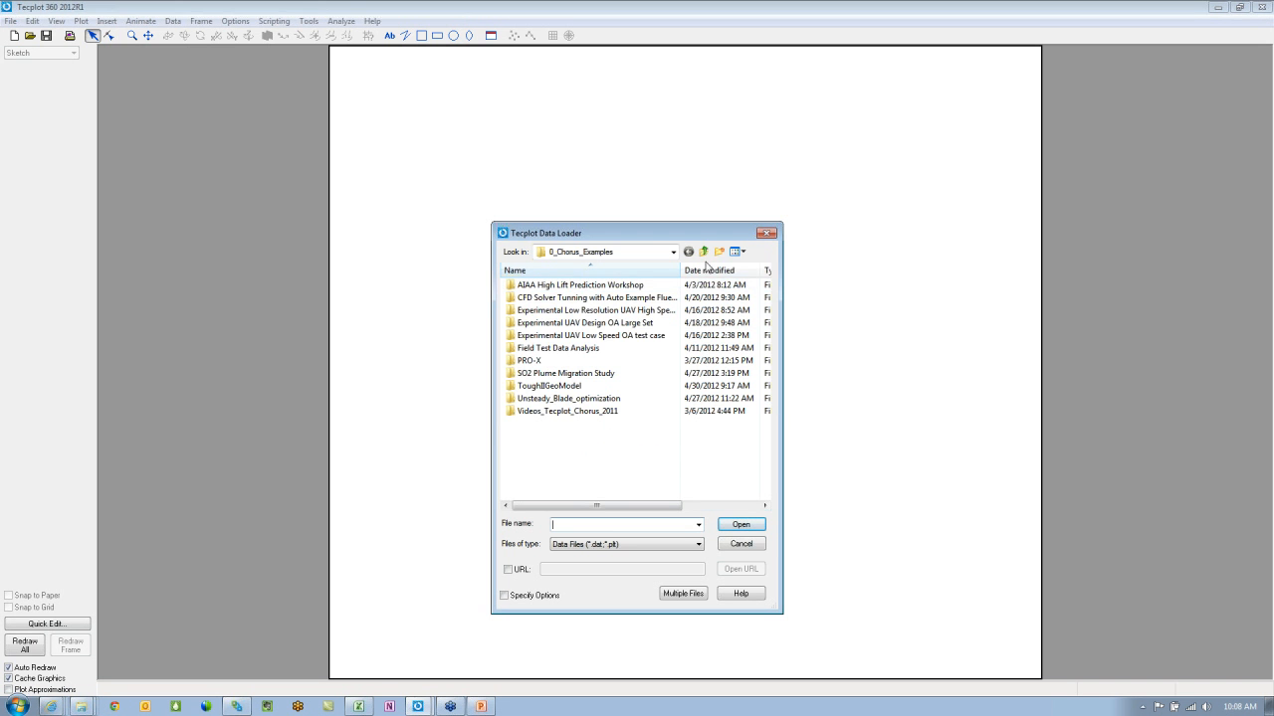
Step: Browse to 0_Chorus_Examples, open the Experimental Low Resolution UAV folder, and go through Mach0.5 down to the Beta0 folder
click(633, 254)
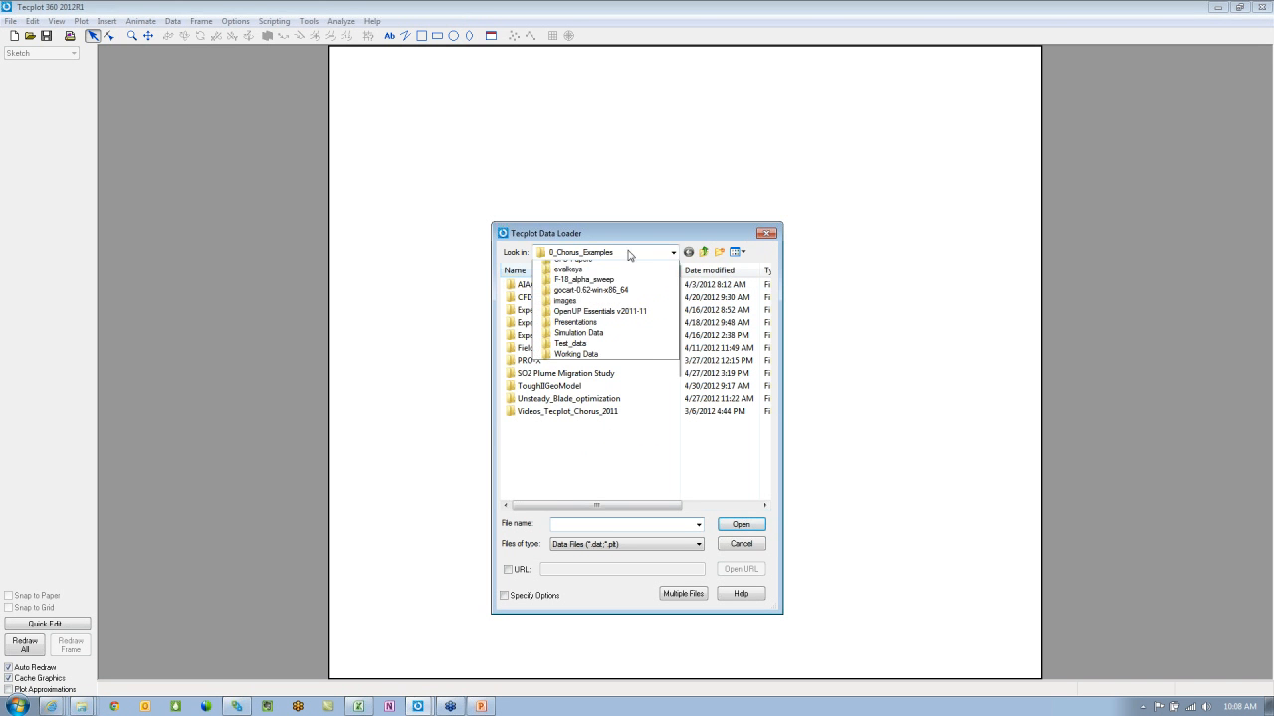
click(585, 276)
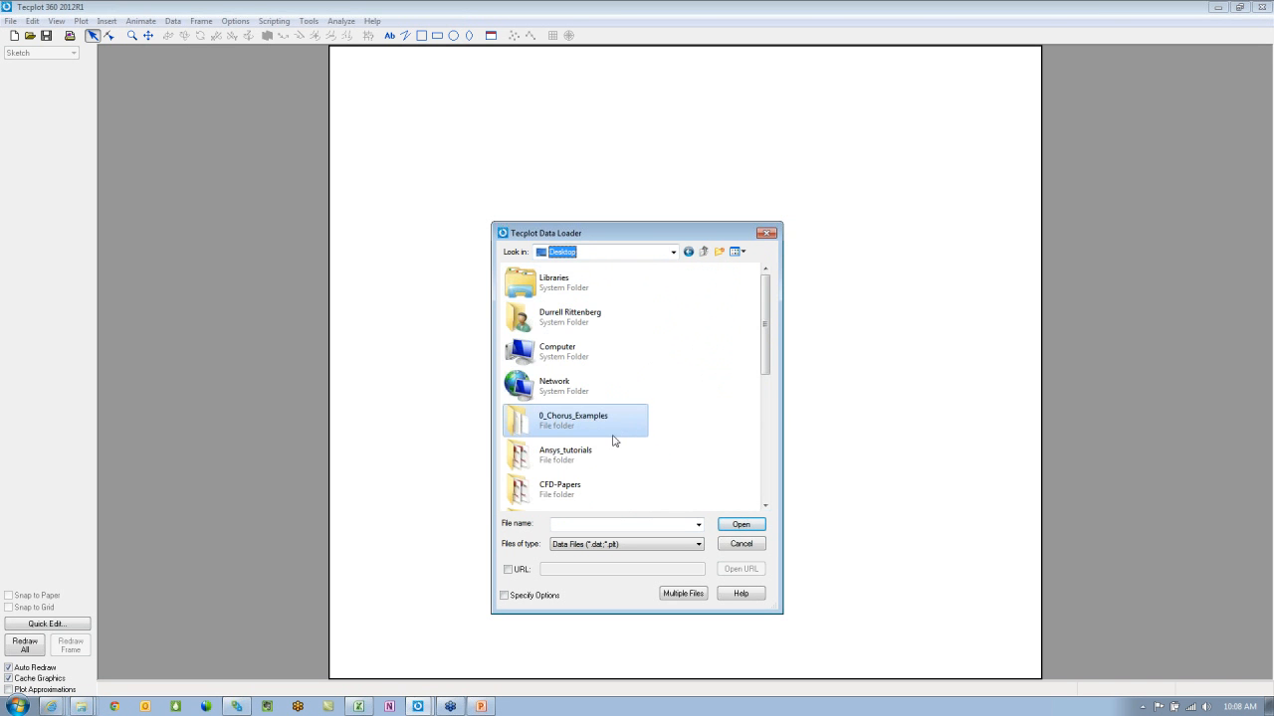
double_click(583, 425)
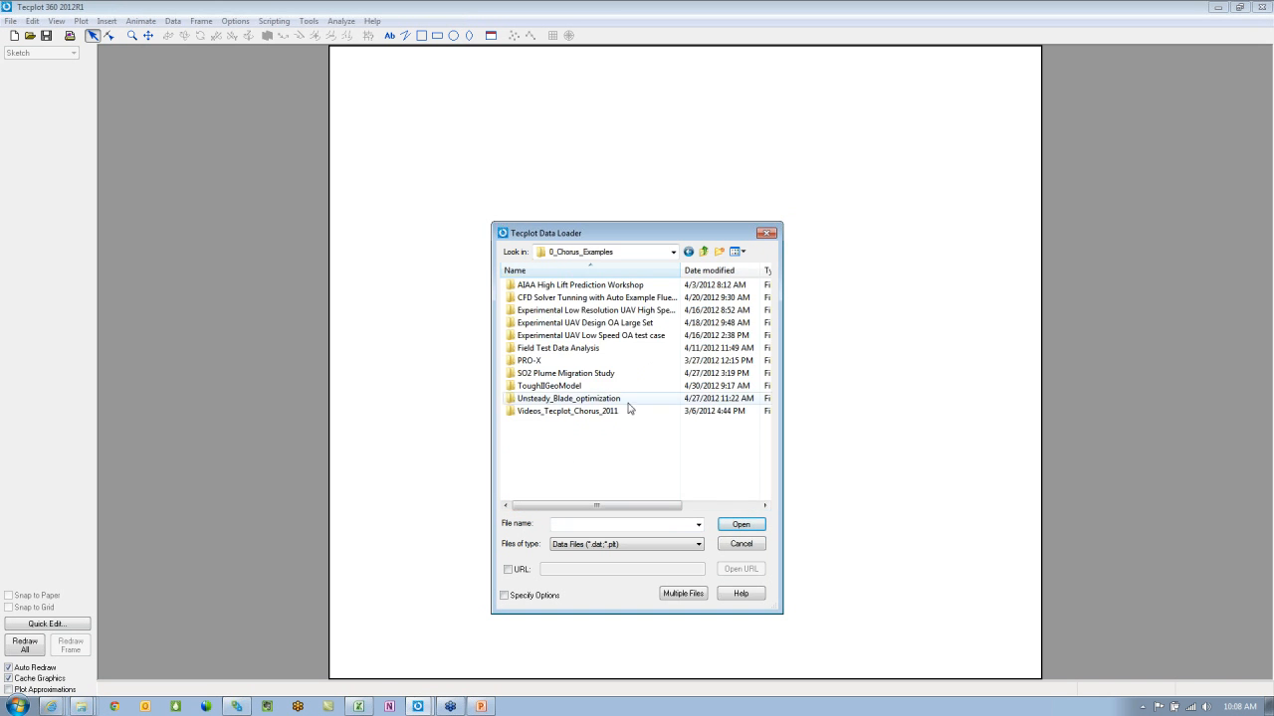
double_click(602, 309)
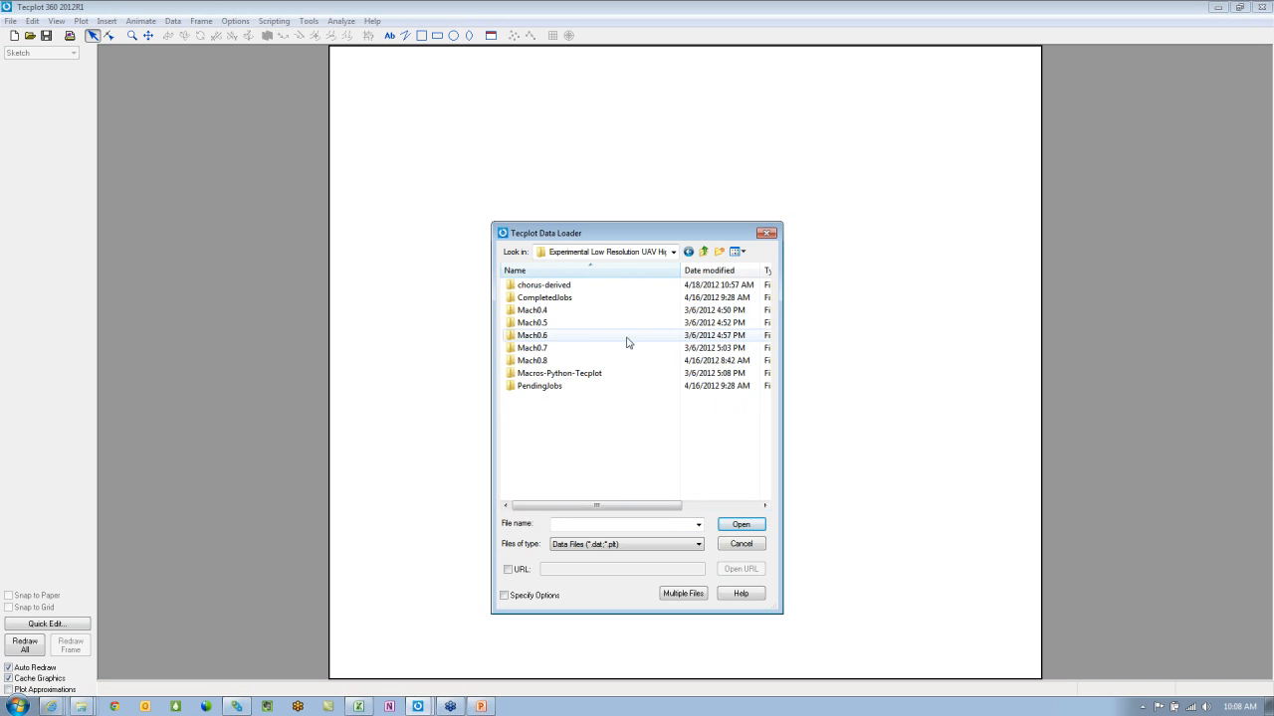
double_click(537, 322)
double_click(538, 315)
double_click(537, 287)
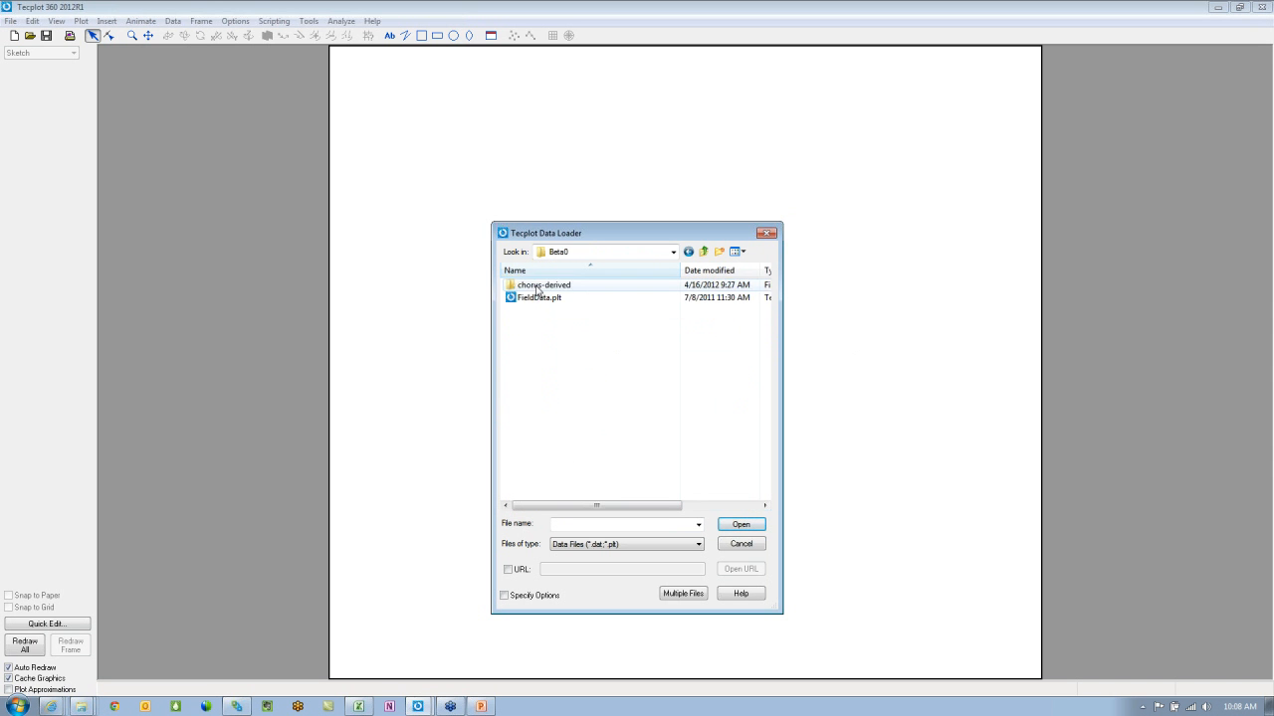
Step: Load FieldData.plt from the Beta0 folder with 3D Cartesian as the initial plot type
click(531, 299)
double_click(530, 298)
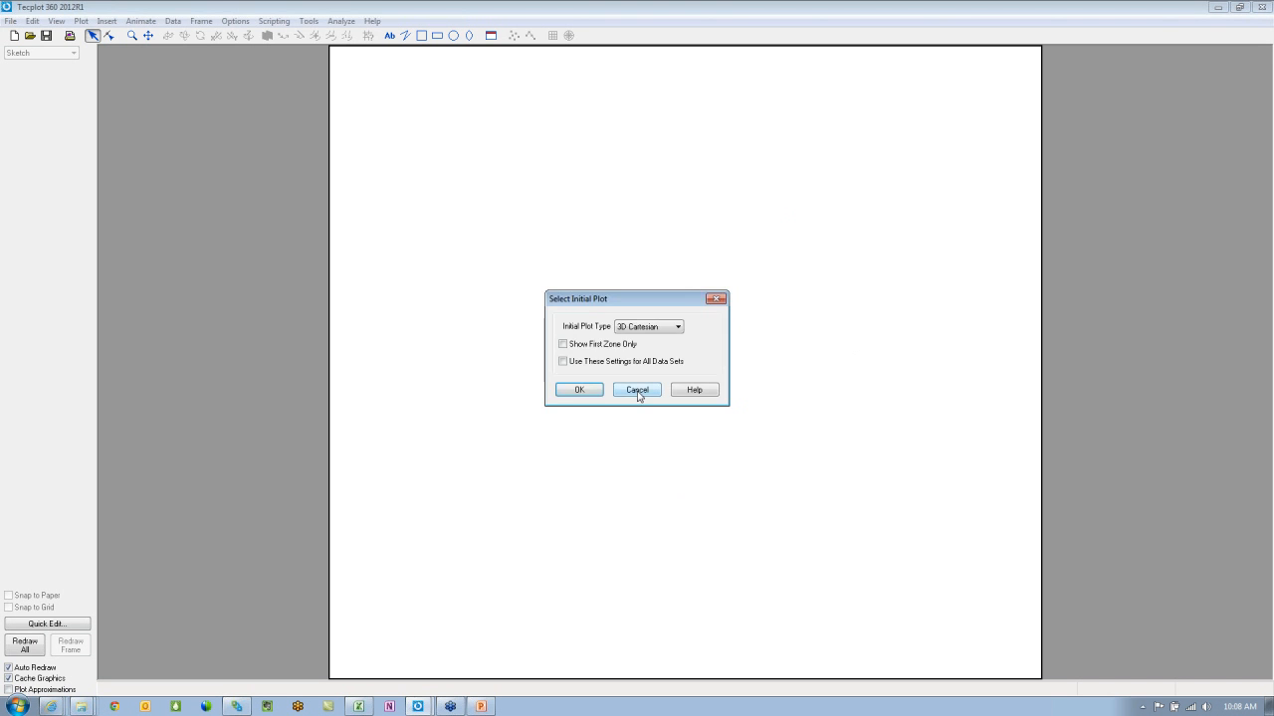
click(638, 392)
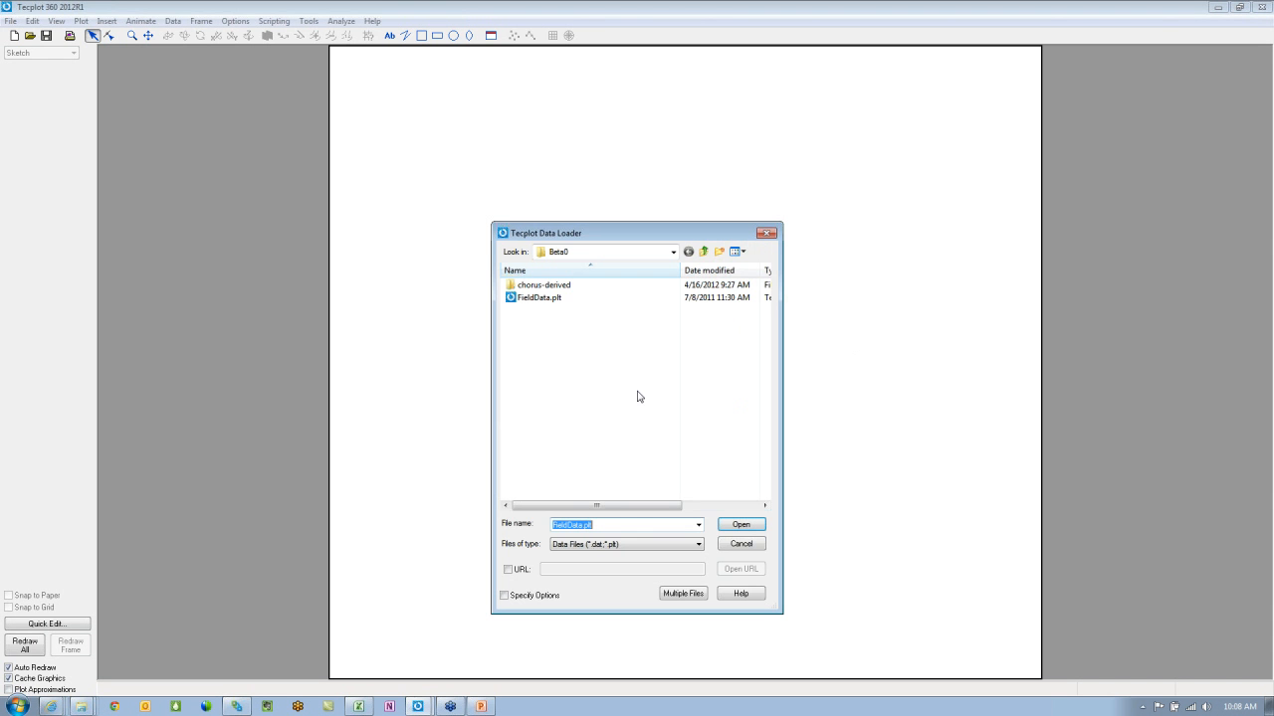
click(750, 529)
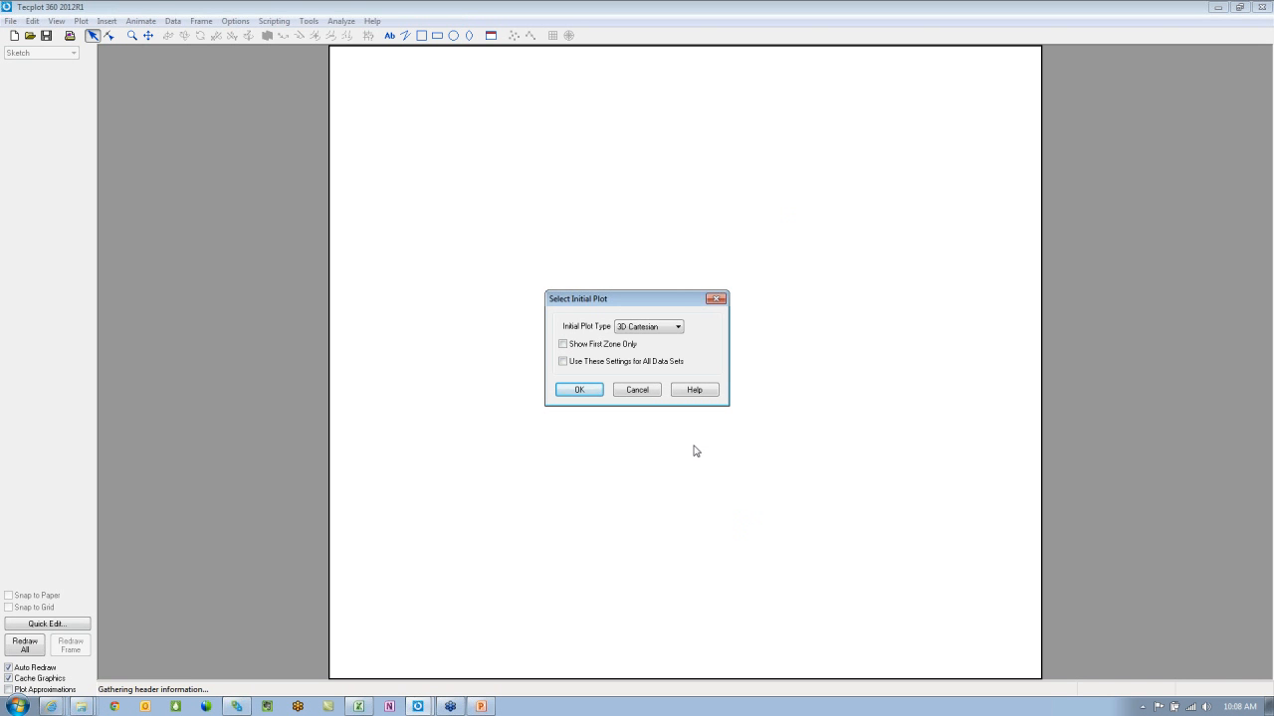
click(587, 391)
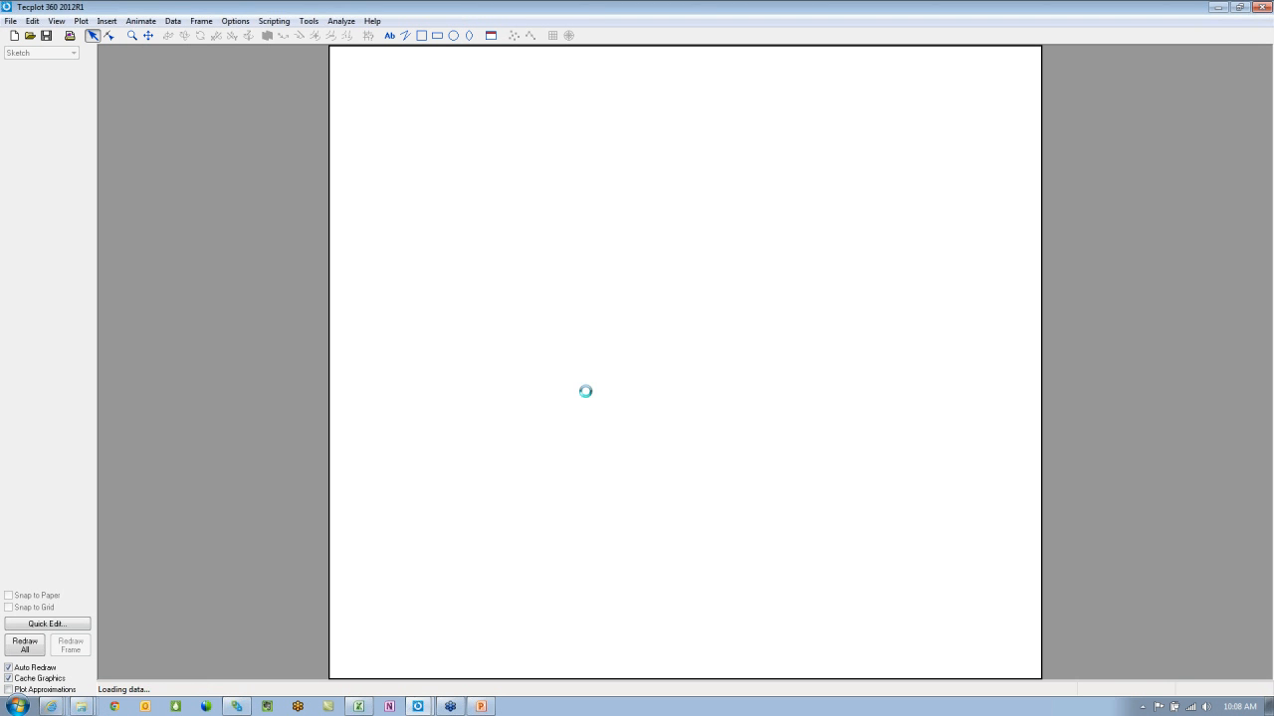
Step: Place a slice through the UAV at the wing, and move it as a Y-plane to the outer part of the near wing
middle_drag(808, 475, 703, 469)
click(15, 194)
scroll(690, 509, up, 4)
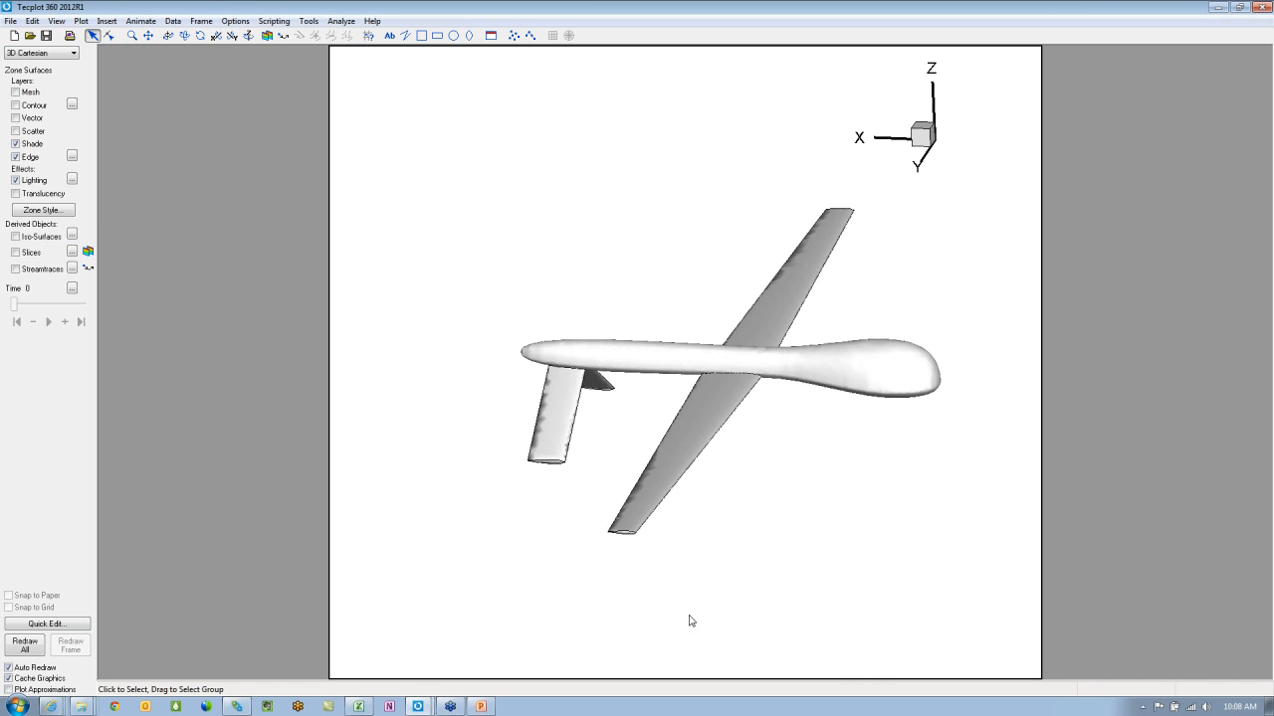
click(88, 251)
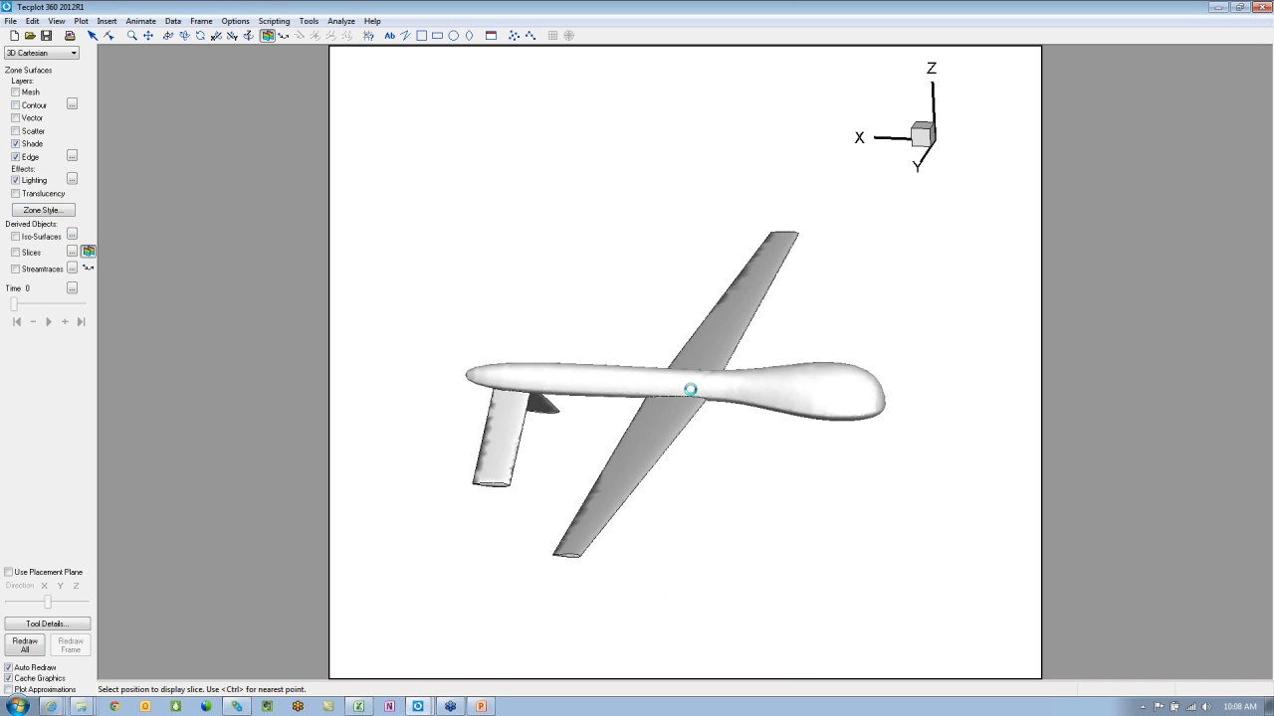
click(689, 389)
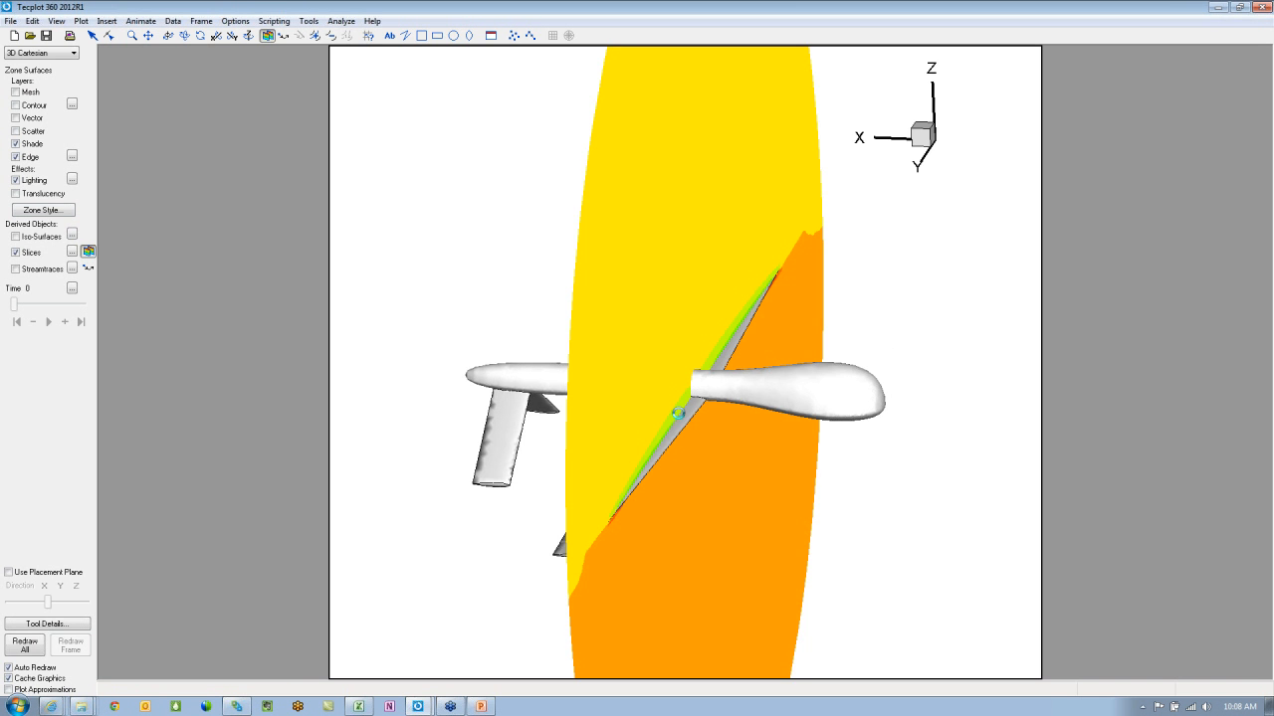
drag(678, 412, 634, 478)
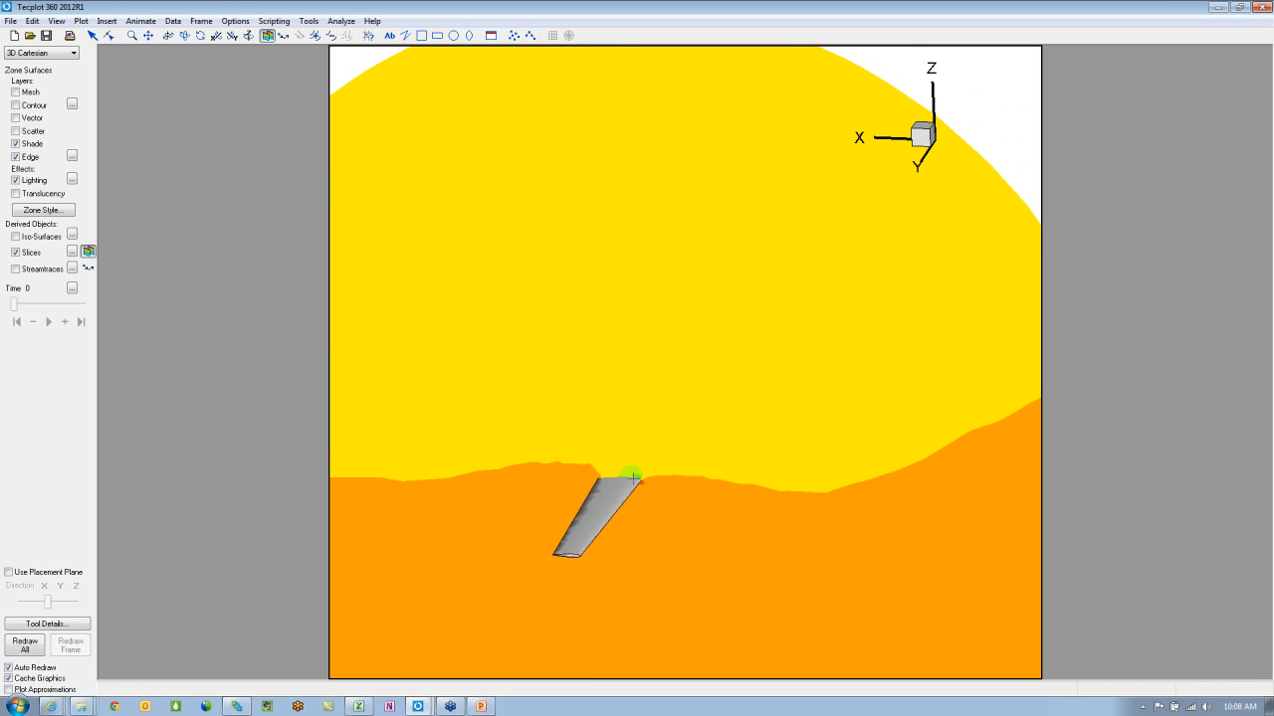
Step: Examine the contours around the wing section on the Y-plane slice, close up and from both sides of the aircraft
right_drag(634, 479, 681, 350)
ctrl+right_drag(674, 435, 698, 501)
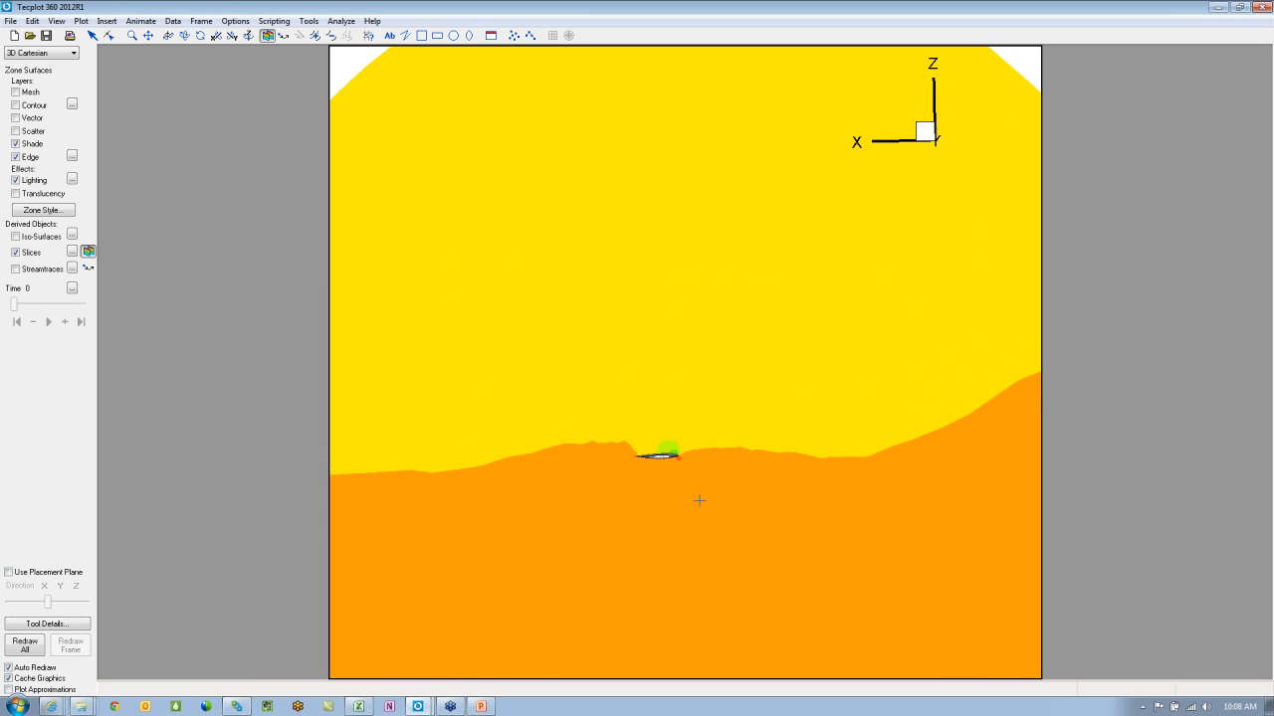
drag(698, 501, 698, 501)
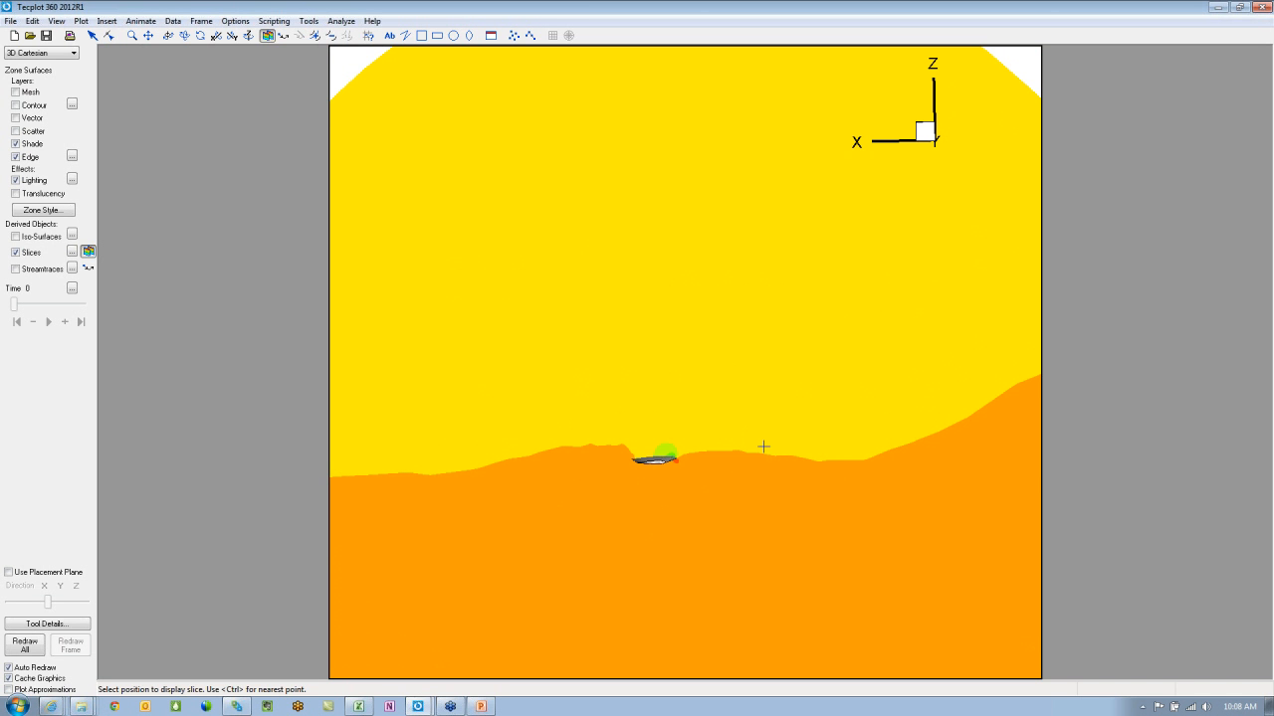
ctrl+right_drag(828, 453, 665, 432)
right_click(699, 449)
middle_drag(666, 432, 637, 621)
right_drag(826, 441, 734, 487)
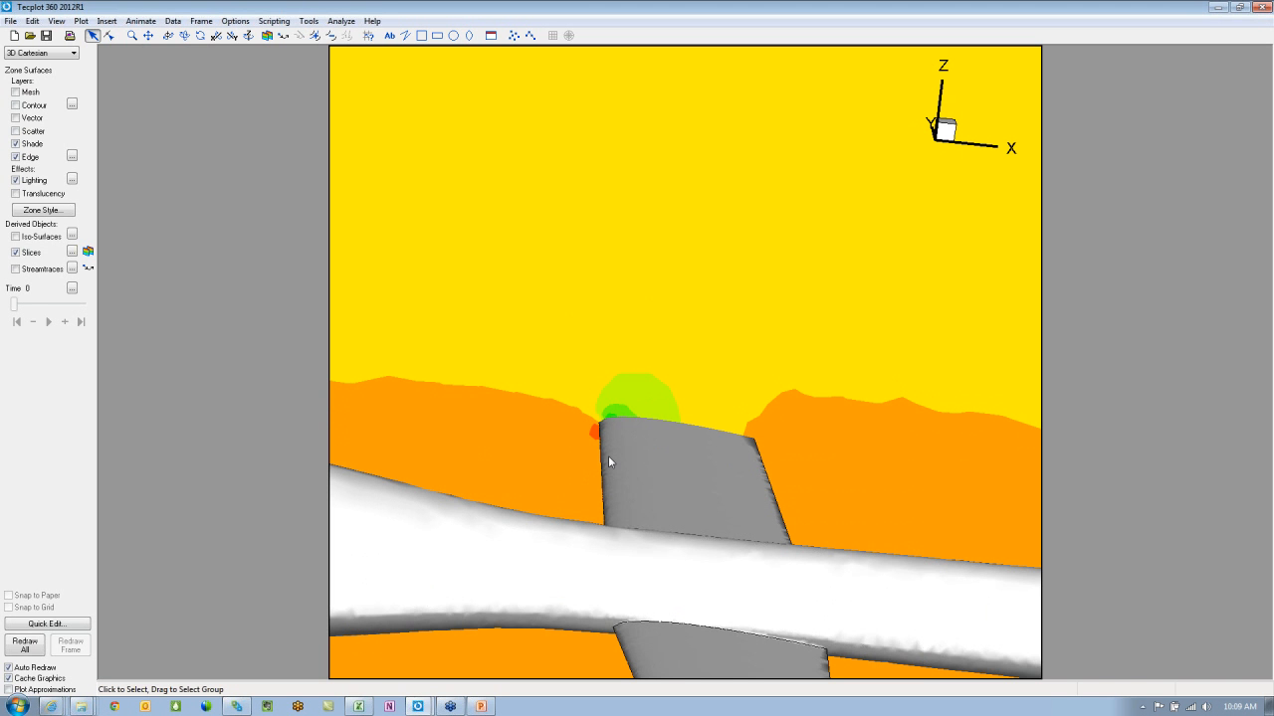
middle_drag(731, 270, 697, 489)
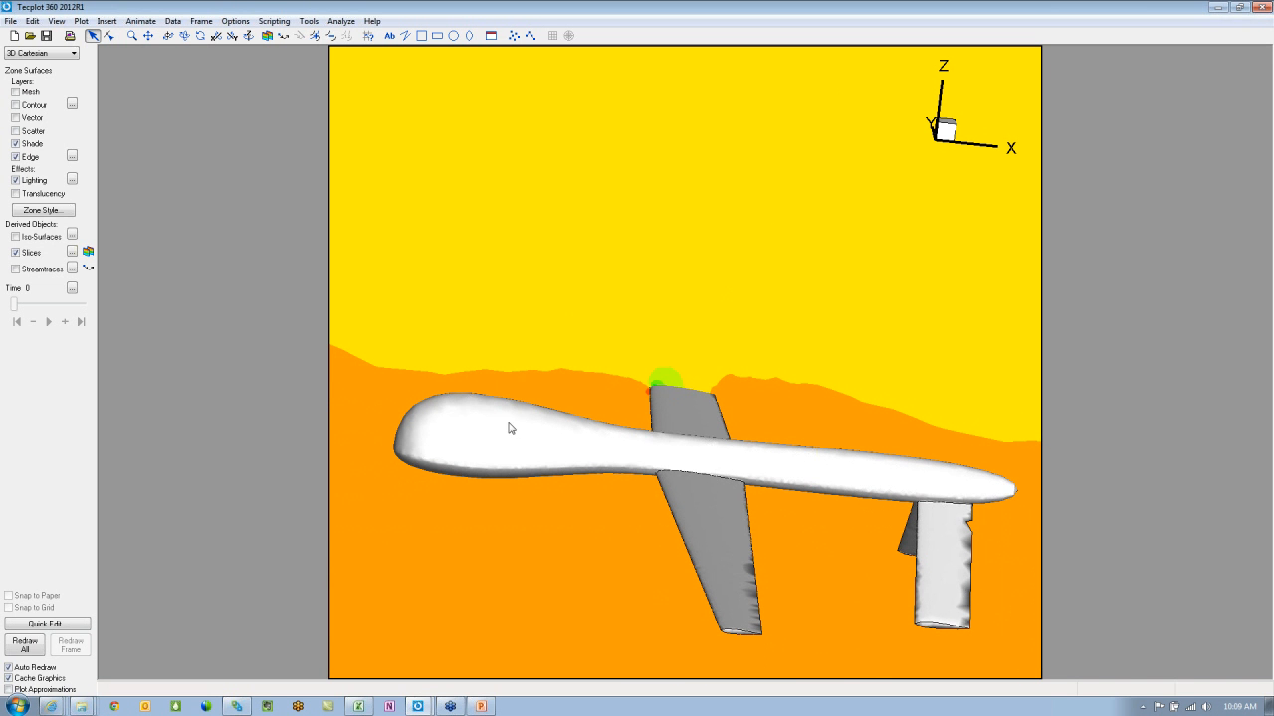
Step: Constrain the slice to a box with dimensions of about 18.75 in X, 43.3 in Y and 13.07 in Z
click(72, 252)
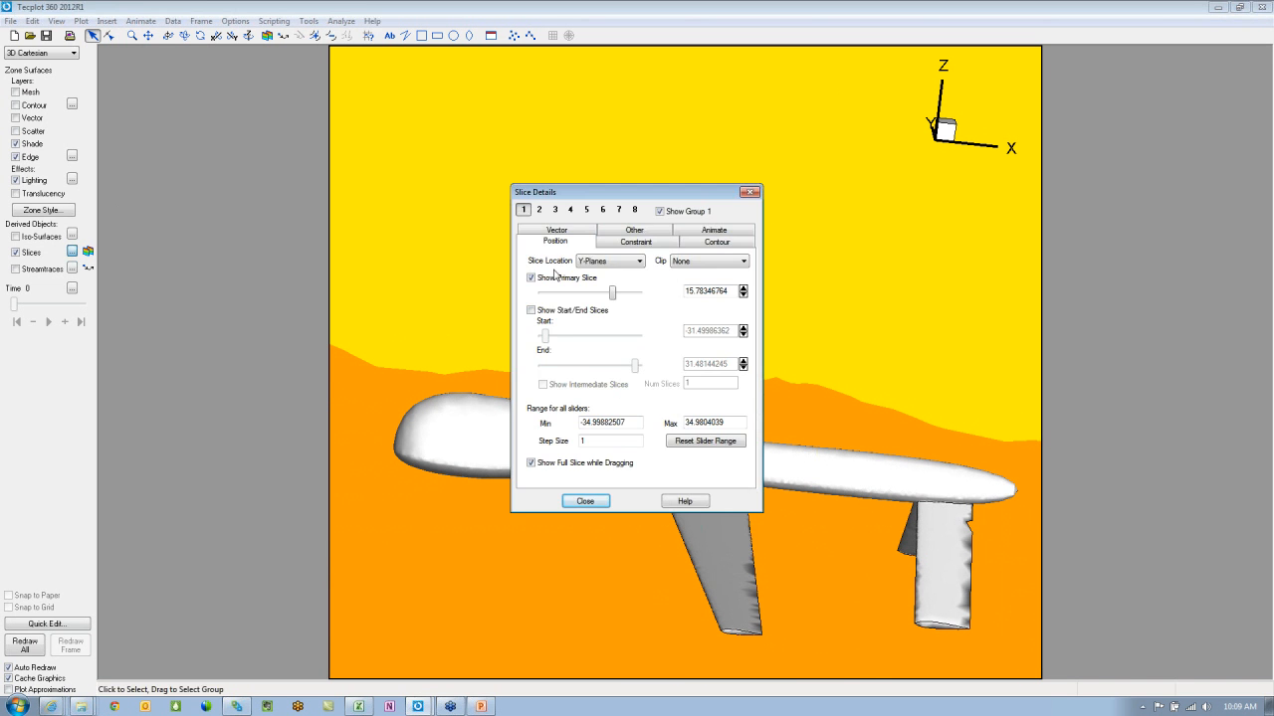
click(647, 243)
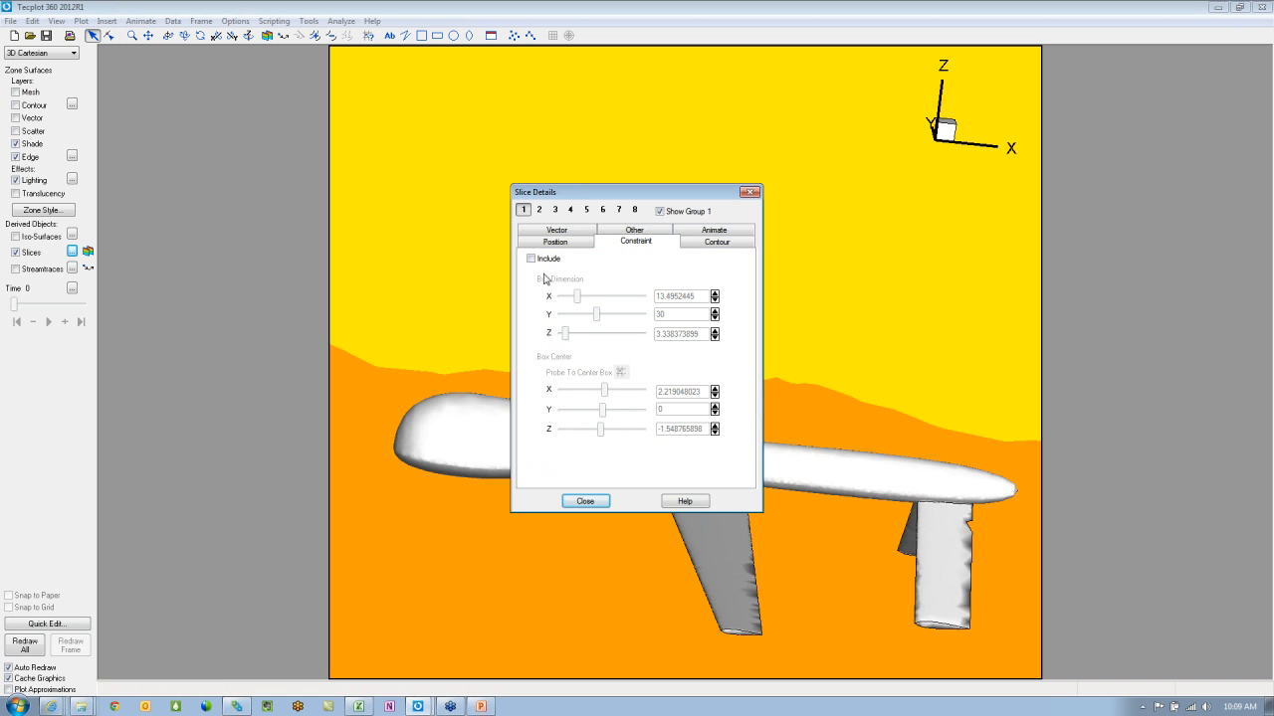
click(542, 263)
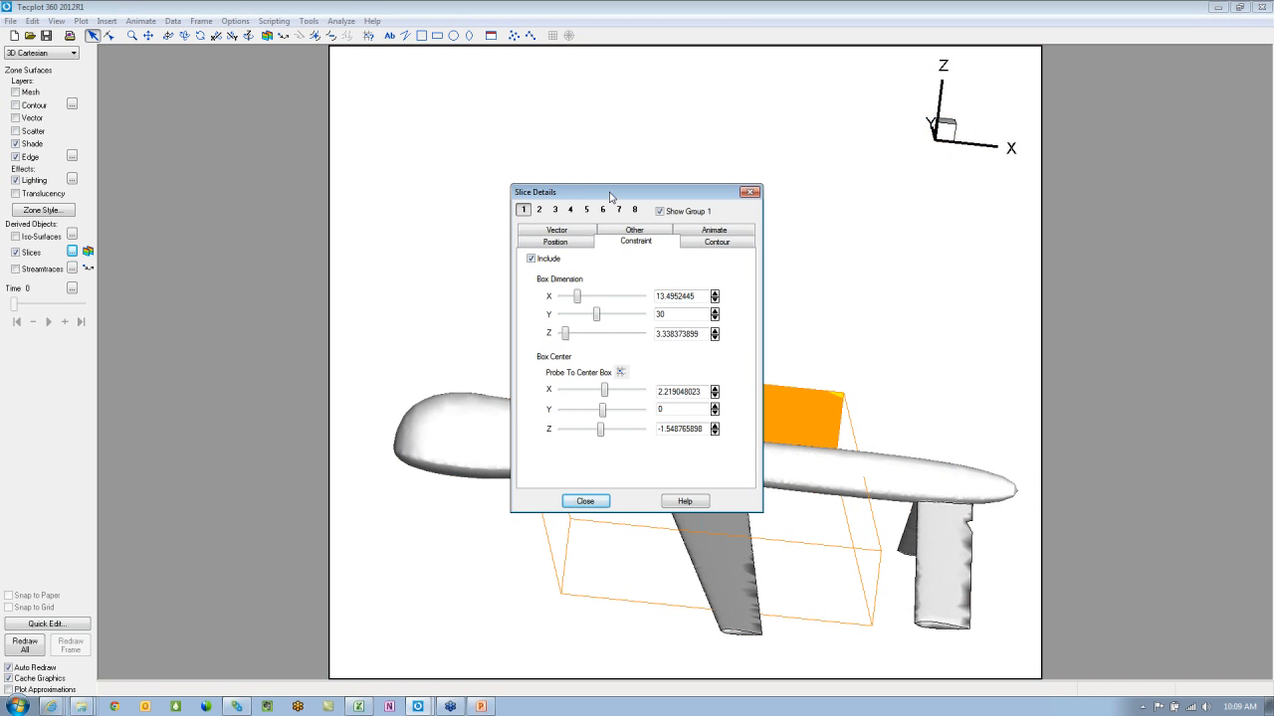
drag(609, 193, 238, 149)
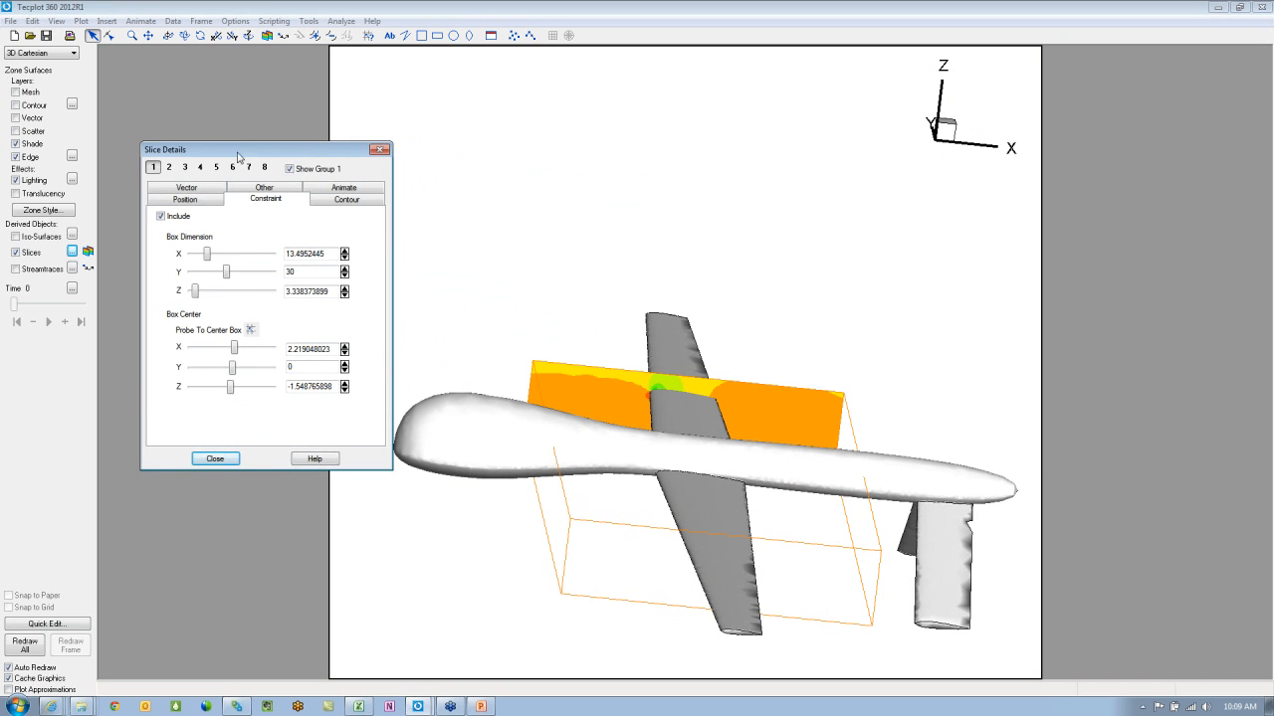
drag(206, 255, 206, 304)
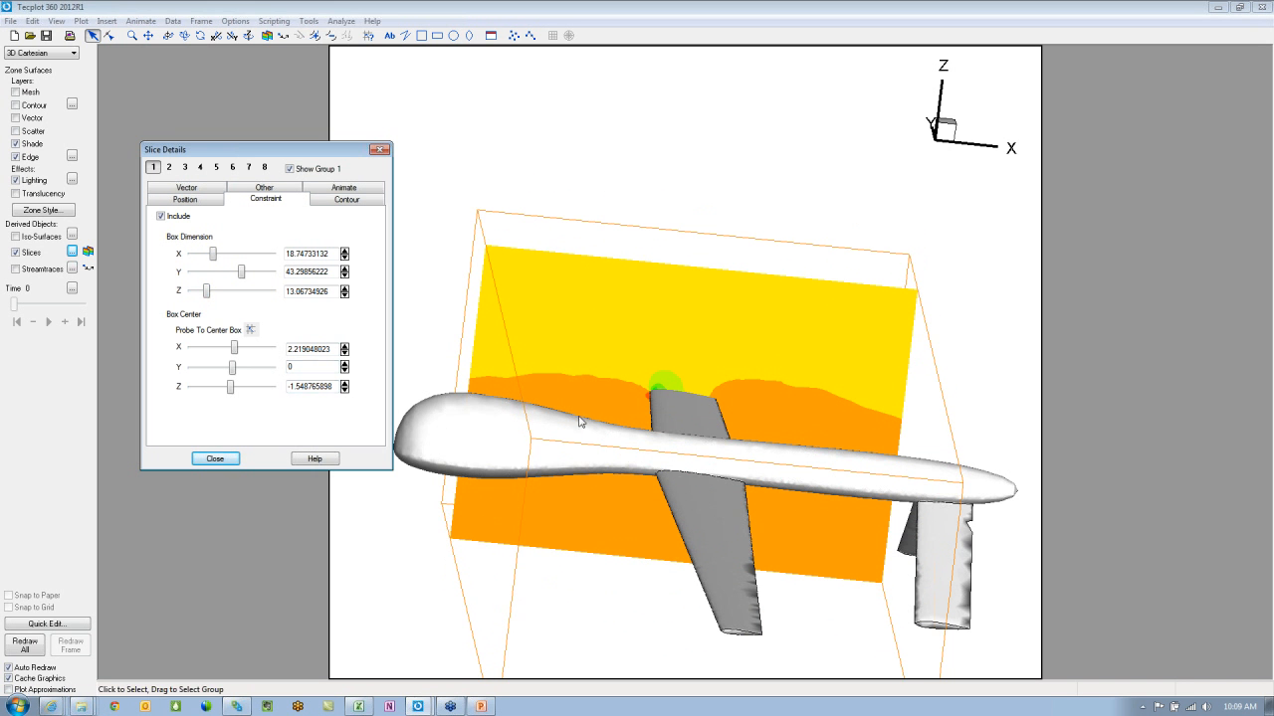
Step: Switch the constrained slice between Z-plane and Y-plane orientations, ending with an X-plane slice through the wing
middle_drag(446, 544, 557, 568)
click(88, 251)
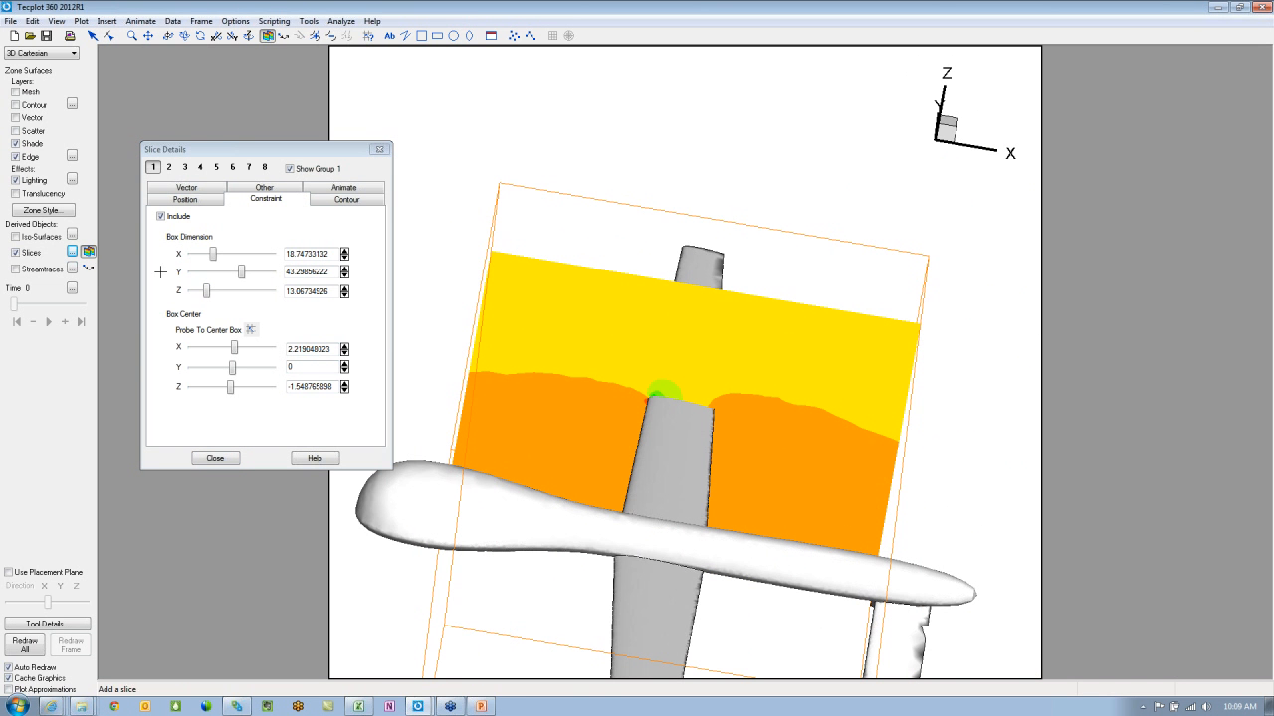
click(581, 376)
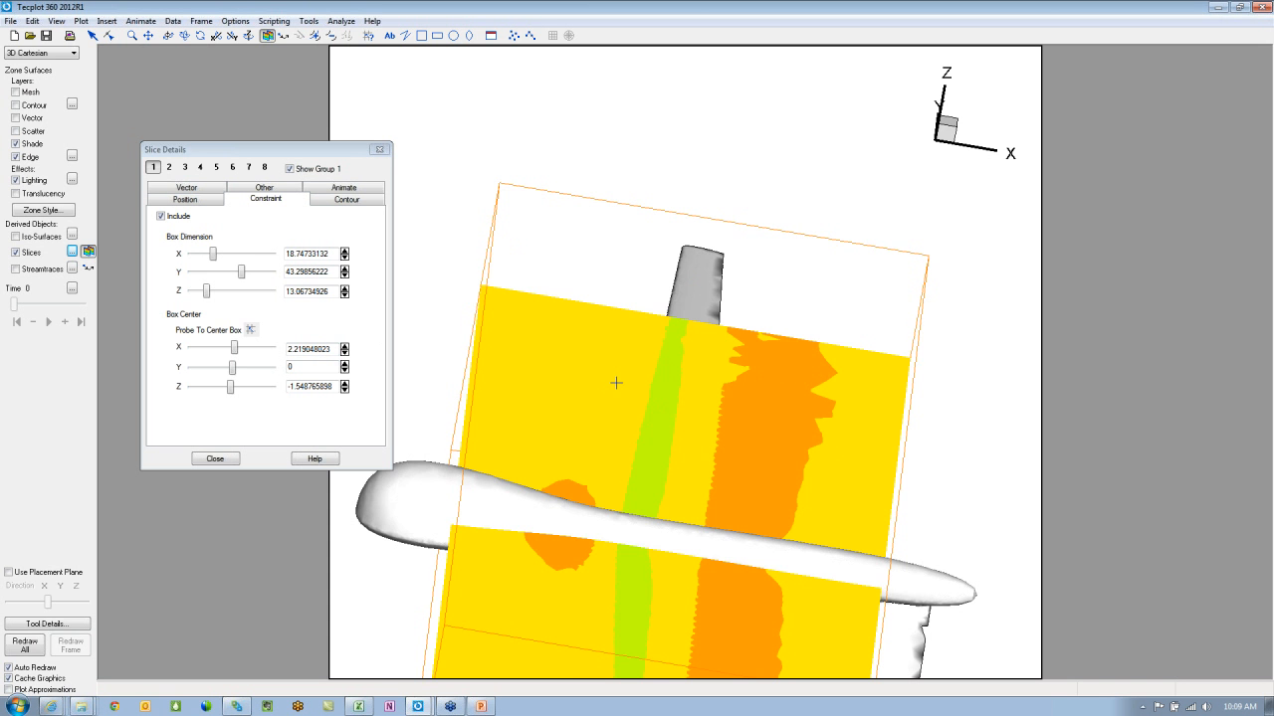
click(616, 382)
key(x)
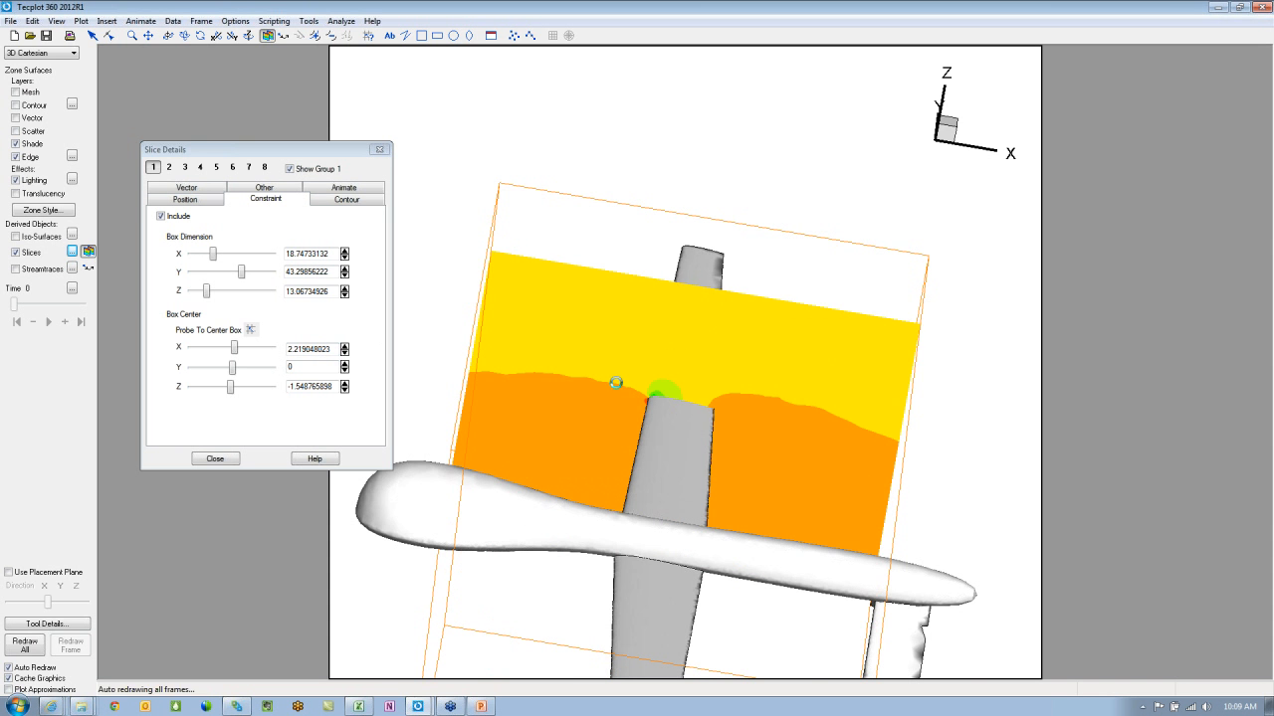
ctrl+right_drag(598, 567, 663, 504)
scroll(758, 592, up, 1)
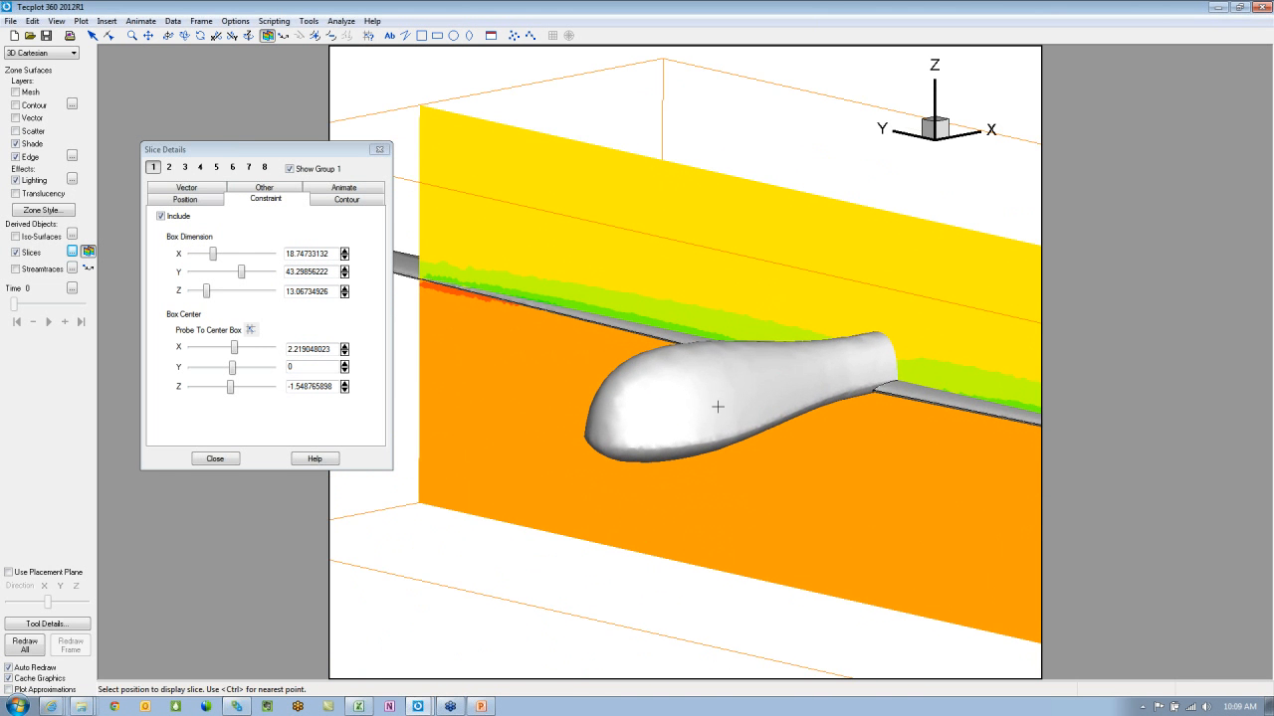
scroll(700, 505, up, 1)
right_drag(743, 429, 708, 488)
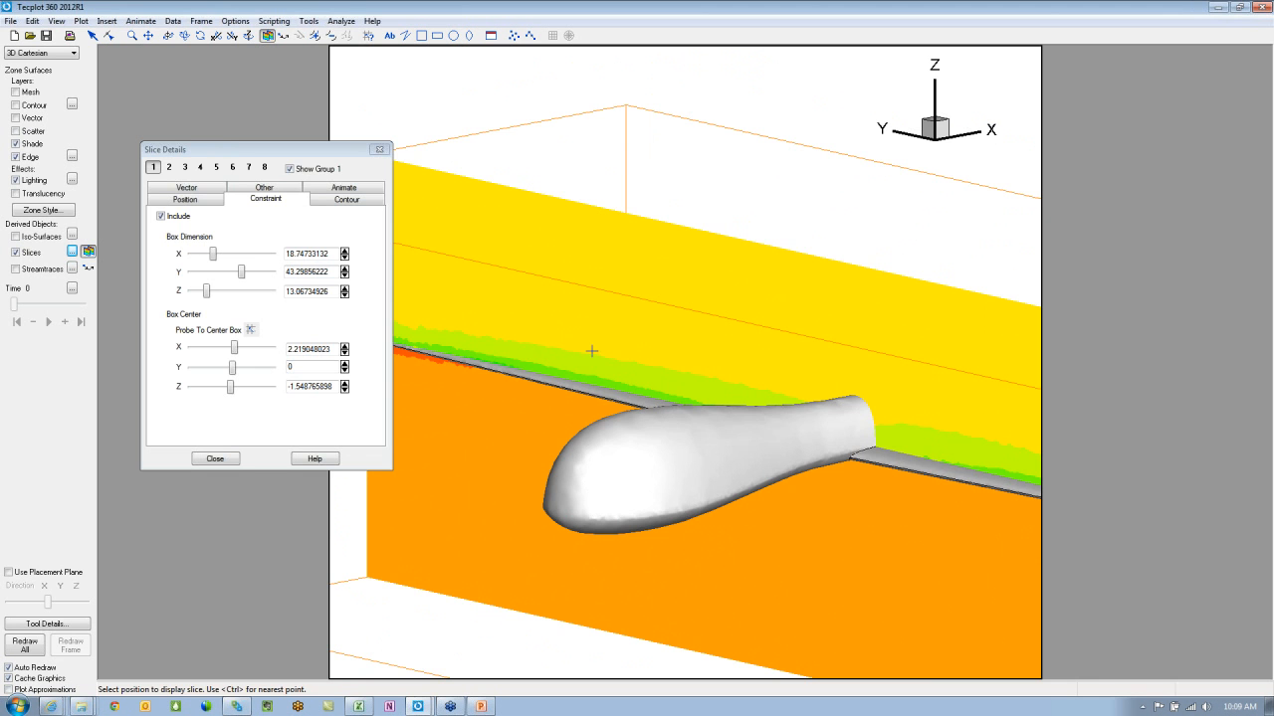
Step: Close the slice details and move the X-plane slice forward to the UAV's nose section
click(215, 459)
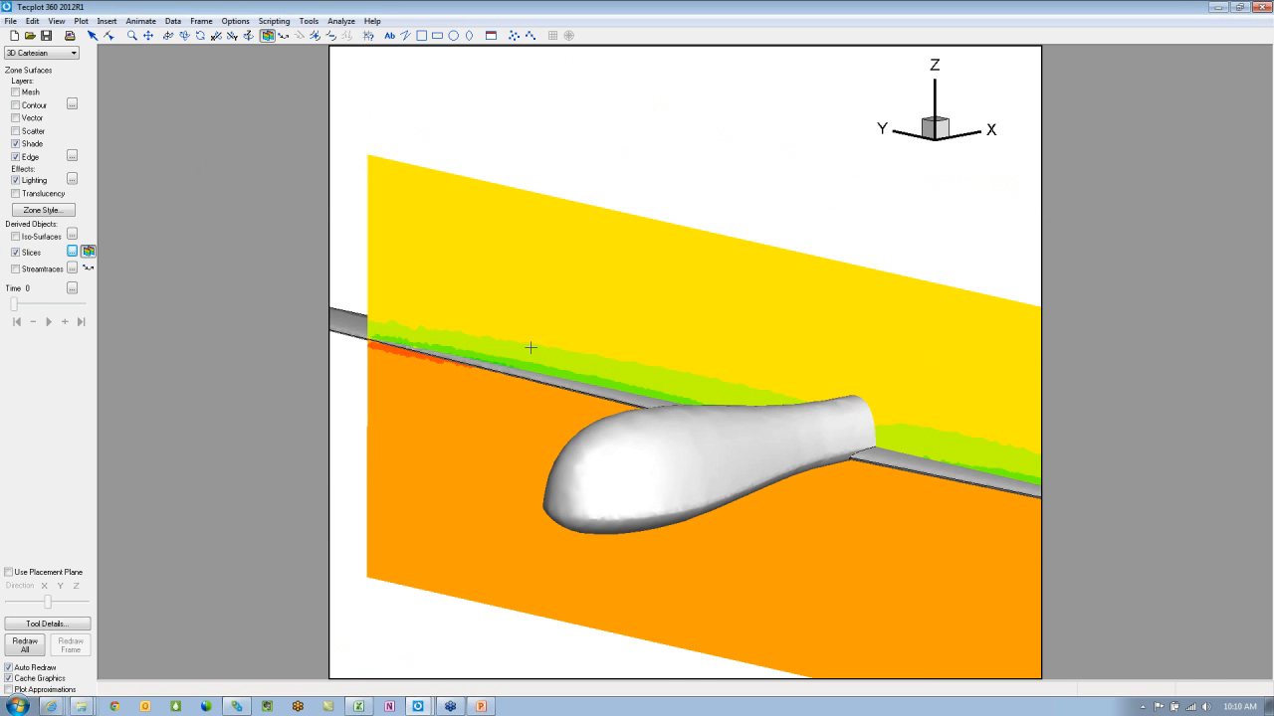
mouse_move(695, 429)
mouse_down()
mouse_move(637, 447)
mouse_move(688, 418)
mouse_move(819, 396)
mouse_move(802, 418)
mouse_move(686, 432)
mouse_move(782, 398)
mouse_move(711, 415)
mouse_move(727, 415)
mouse_move(722, 475)
mouse_up()
middle_drag(723, 474, 877, 156)
middle_drag(629, 470, 770, 252)
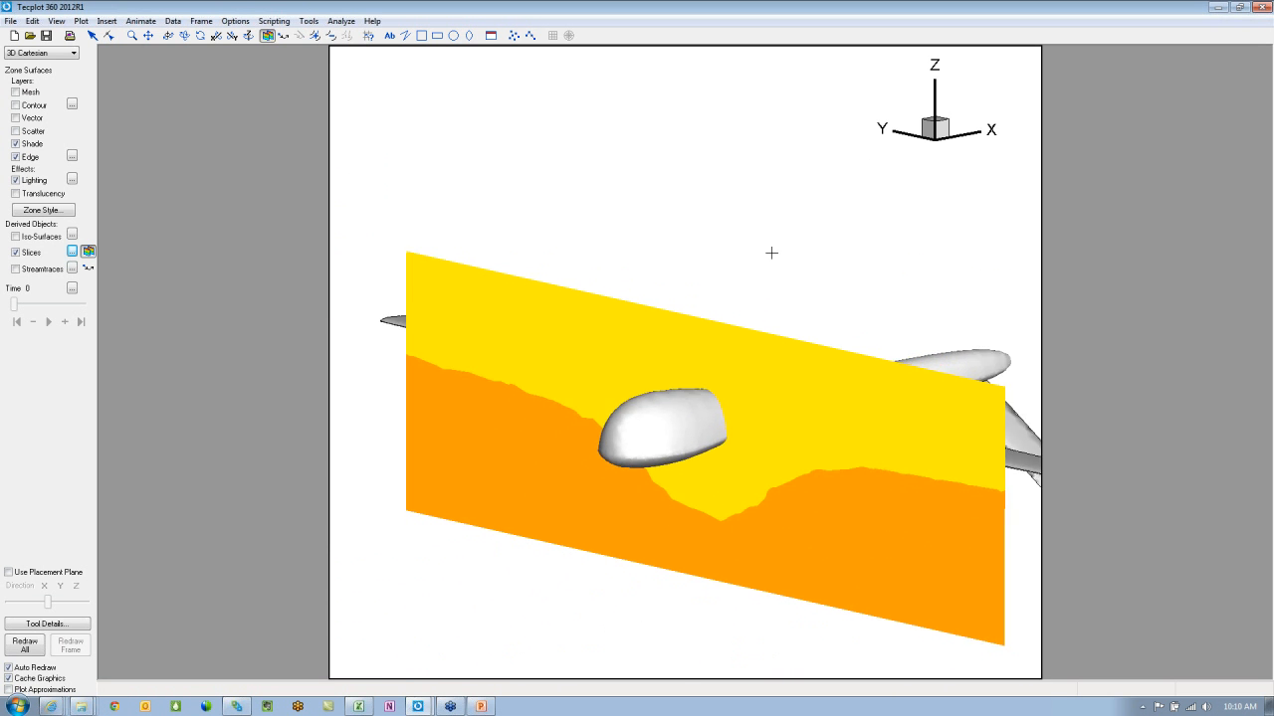
ctrl+right_drag(637, 470, 778, 459)
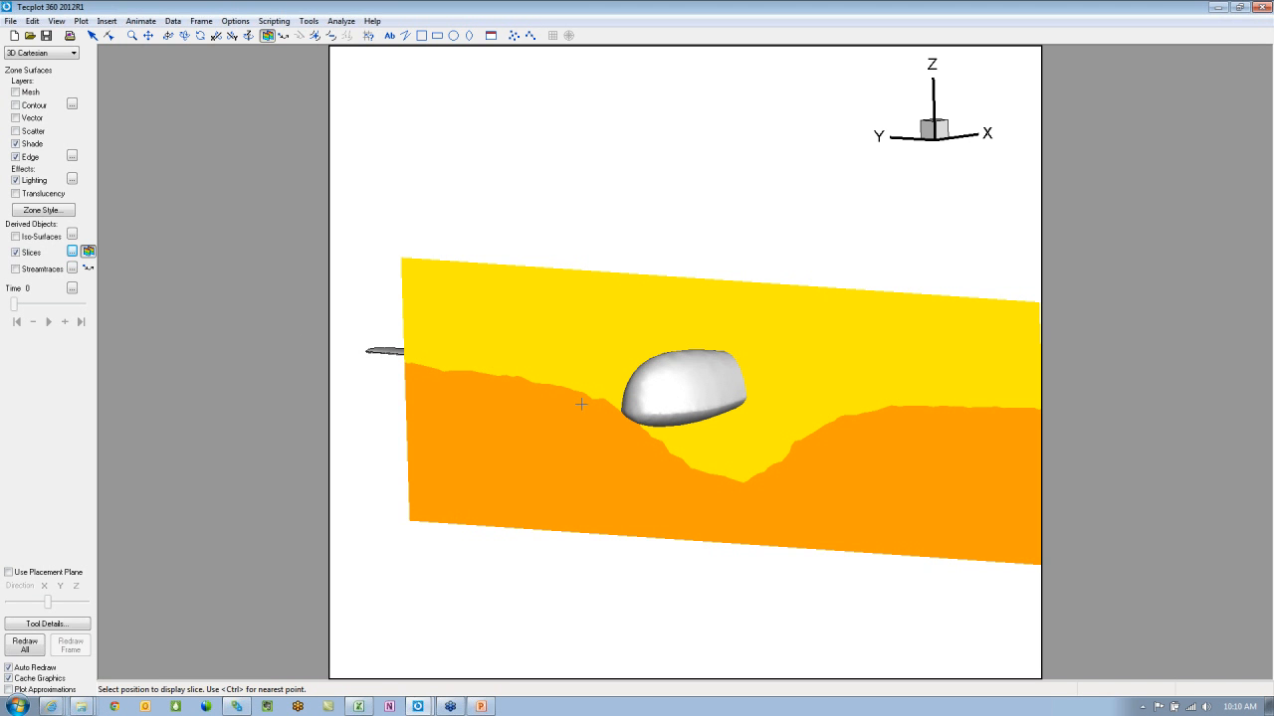
Step: Activate streamtrace placement with X, Y and Z Velocity as vector variables U, V and W, and open the streamtrace details clear of the model
click(88, 268)
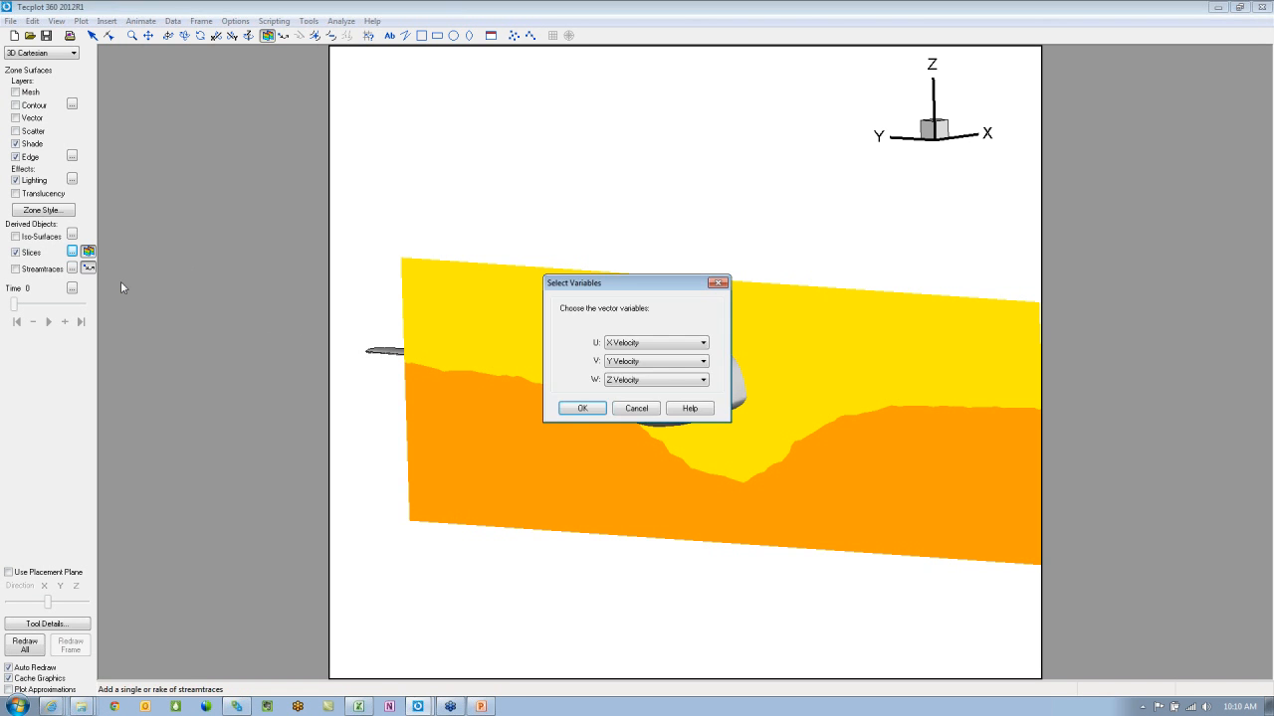
click(582, 407)
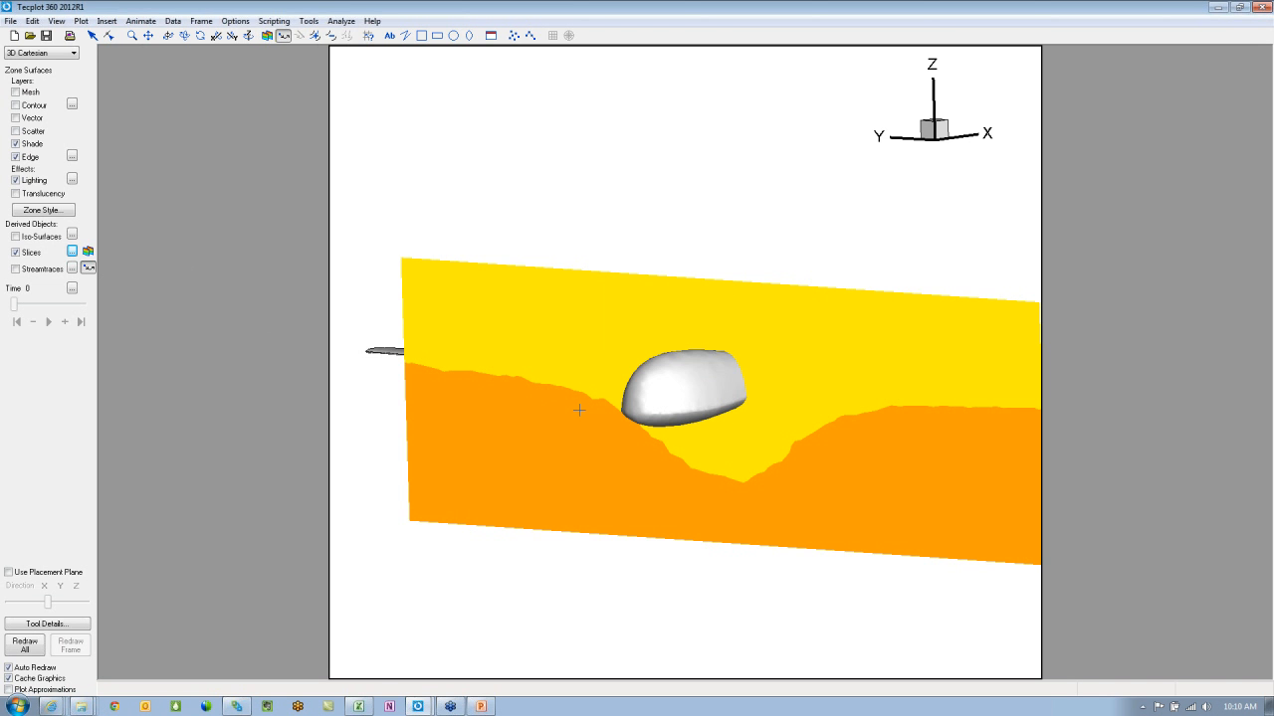
click(71, 268)
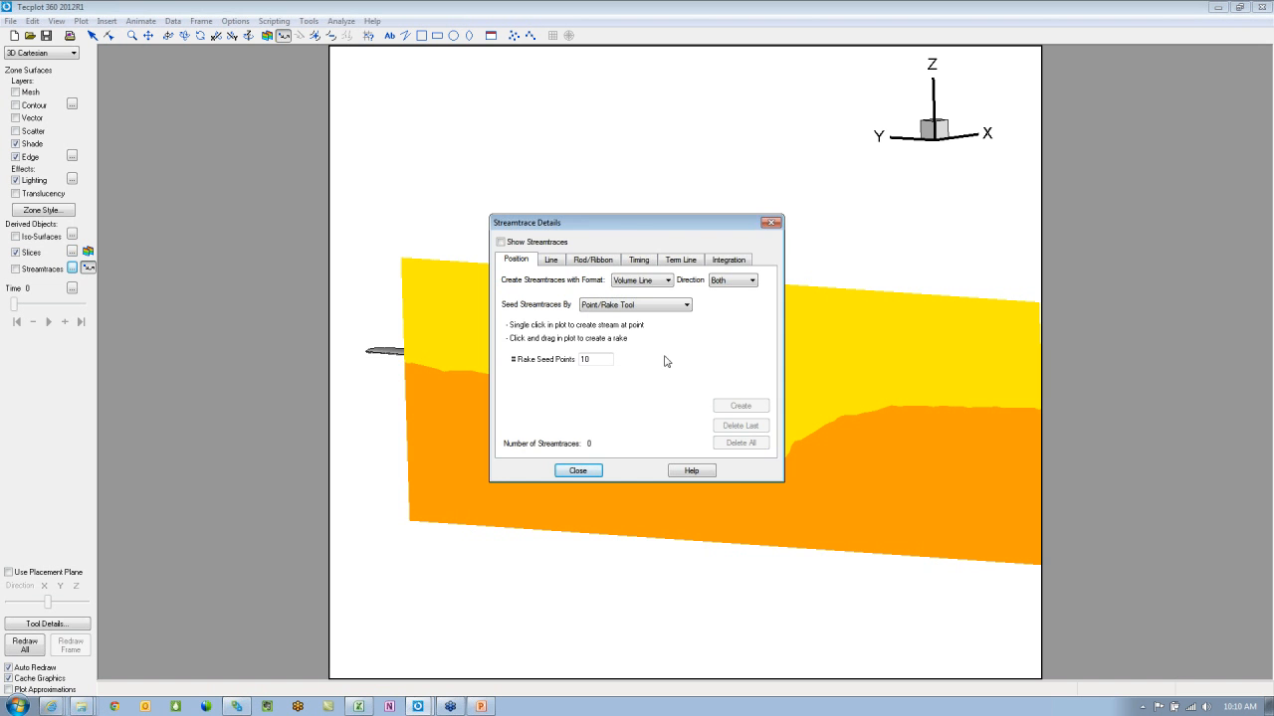
drag(642, 221, 277, 212)
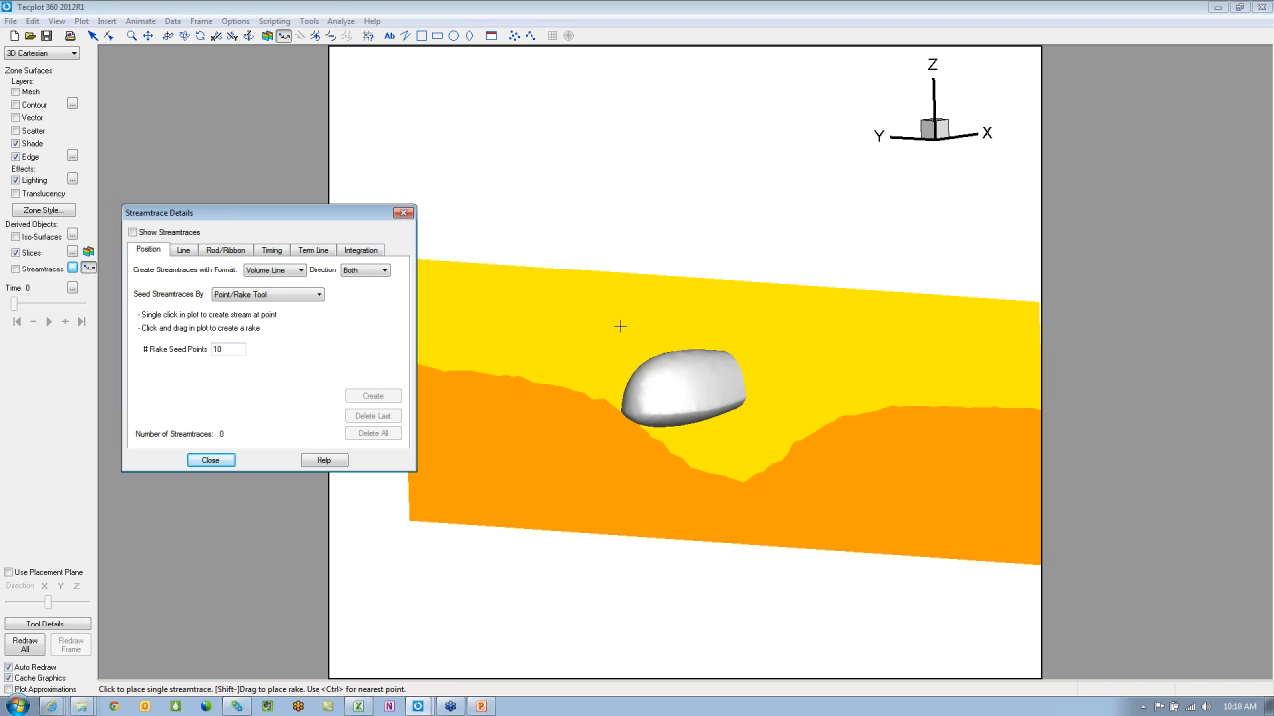
Step: Try three rakes of 10 volume-line streamtraces each on the slice around the UAV's nose, and delete all of them
shift+drag(609, 319, 531, 461)
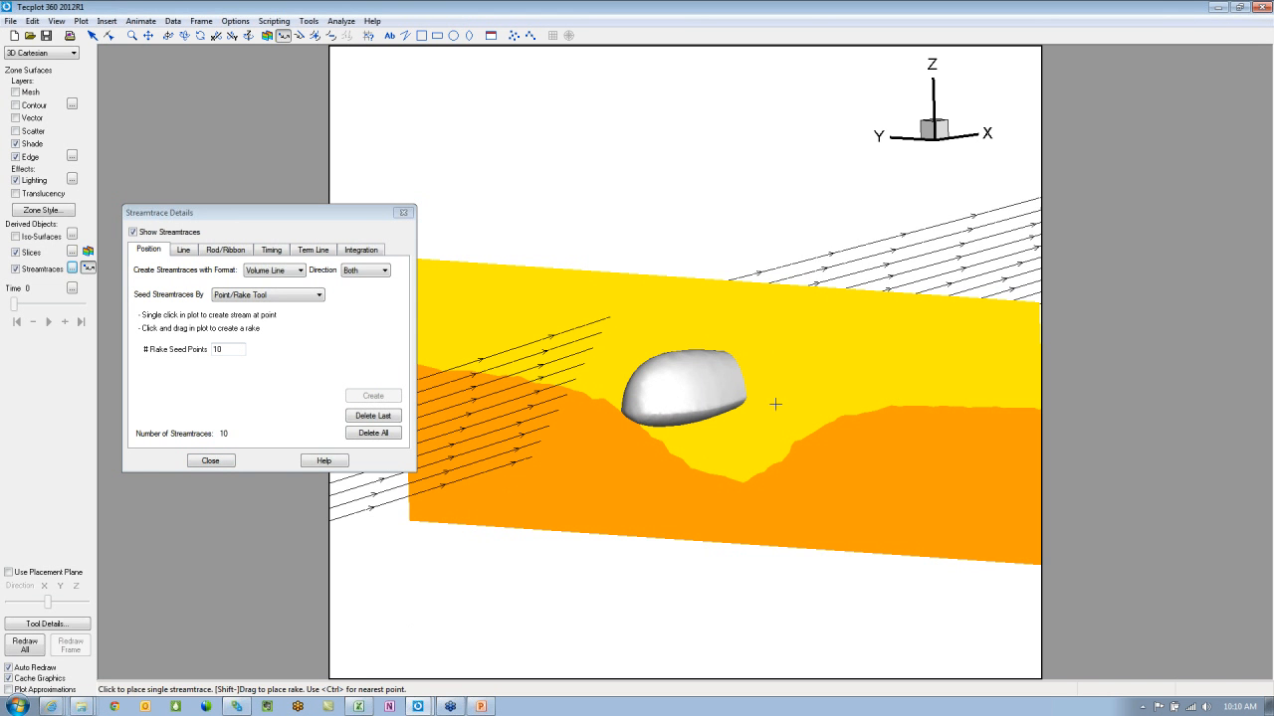
shift+drag(771, 352, 754, 450)
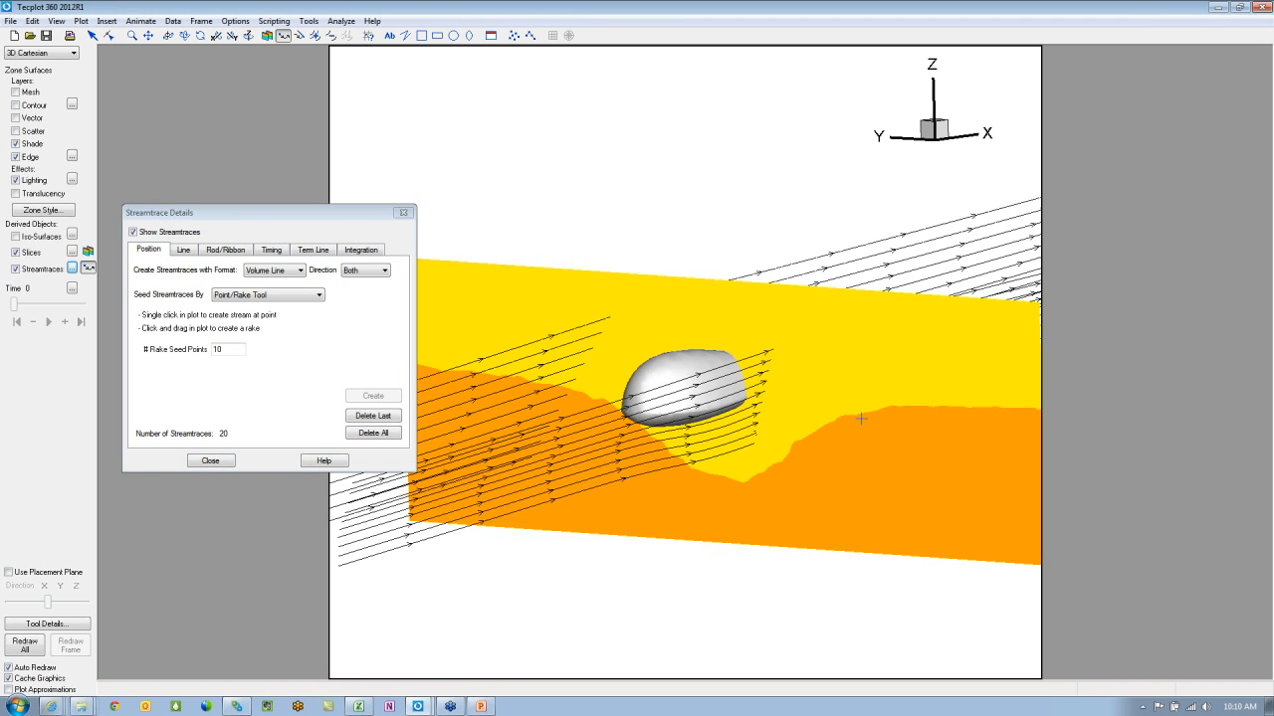
shift+drag(858, 375, 567, 372)
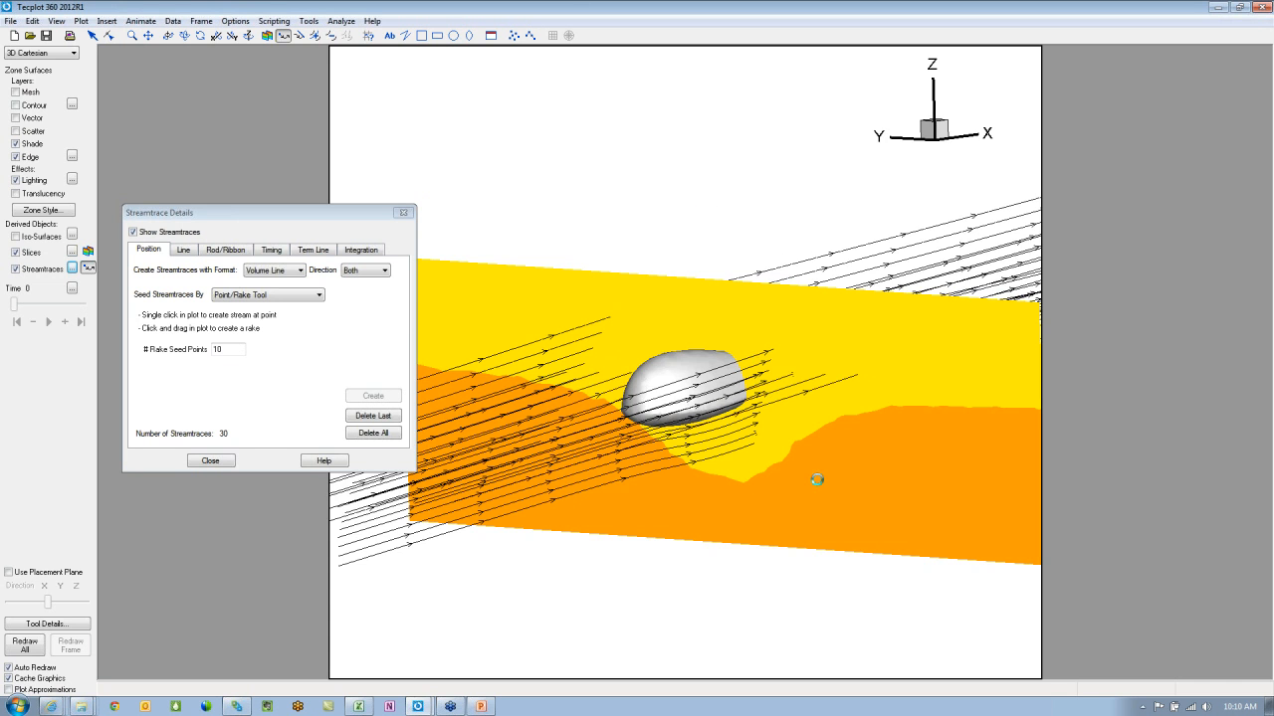
middle_drag(815, 480, 885, 514)
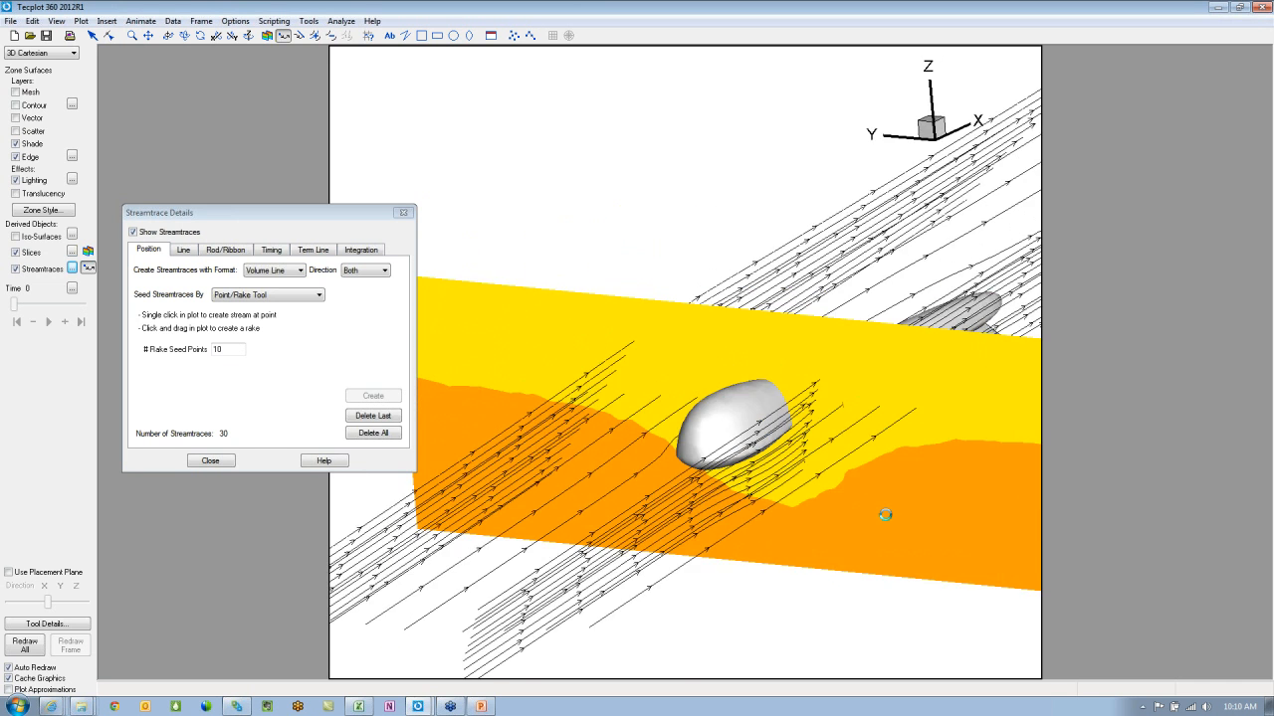
ctrl+right_drag(885, 514, 738, 424)
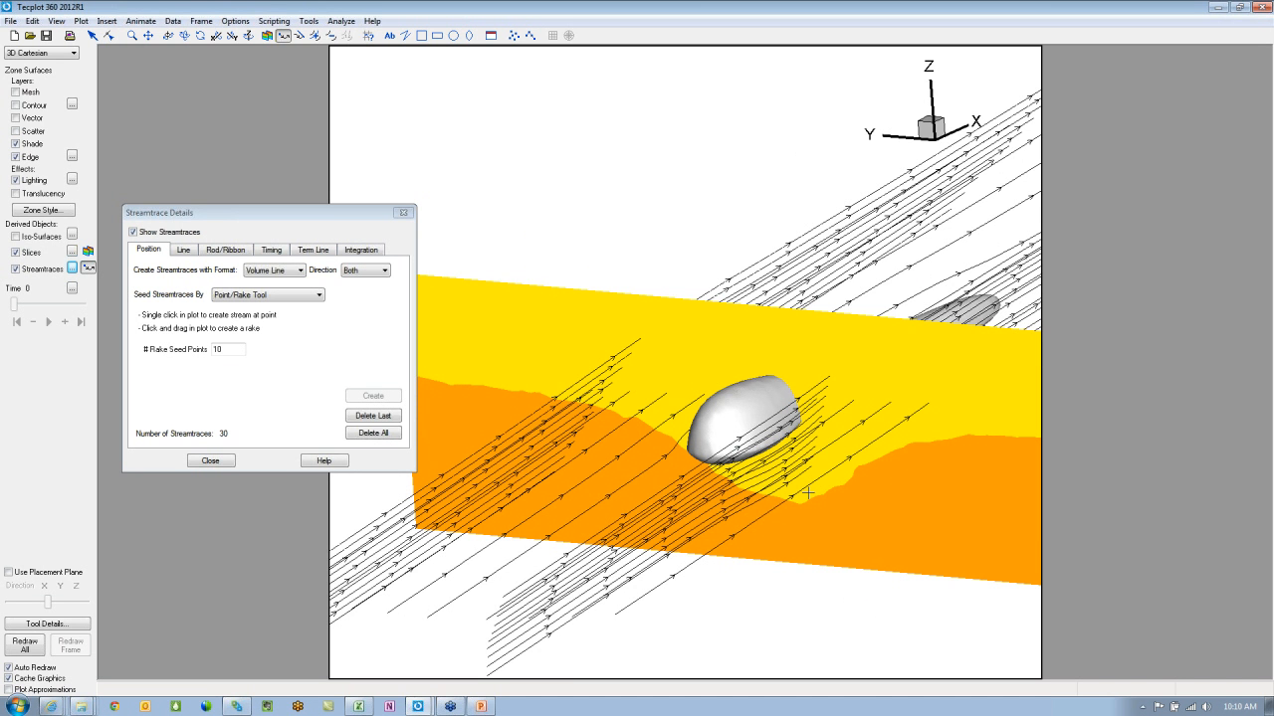
click(387, 438)
click(278, 374)
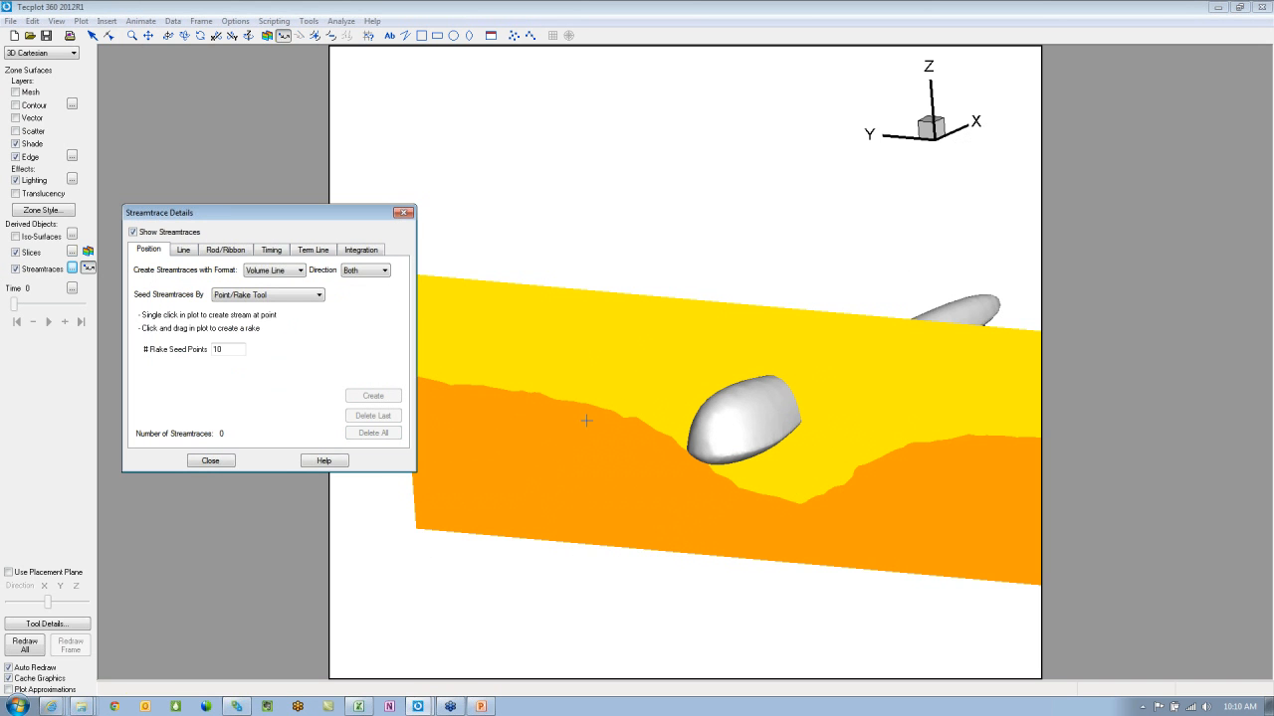
Step: Create 150 volume-line streamtraces seeded by Surfaces of Selected Objects from the X-plane slice, and inspect the flow around the nose
click(317, 296)
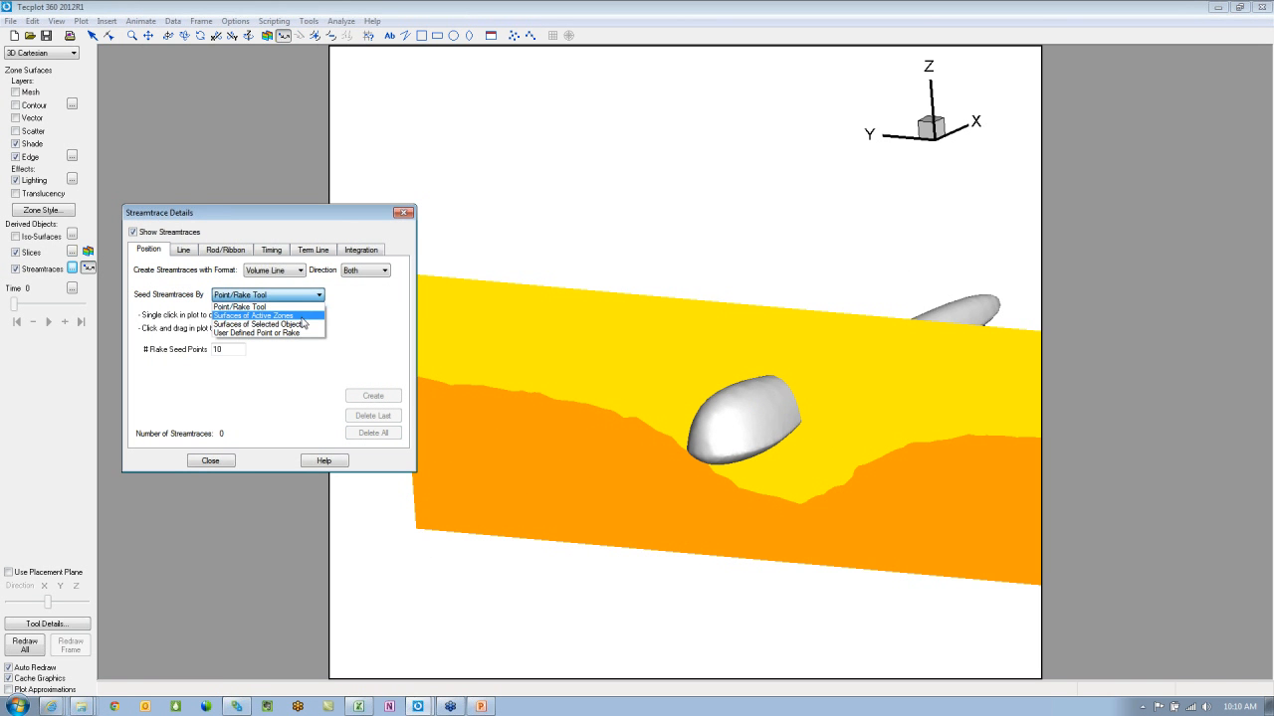
click(302, 324)
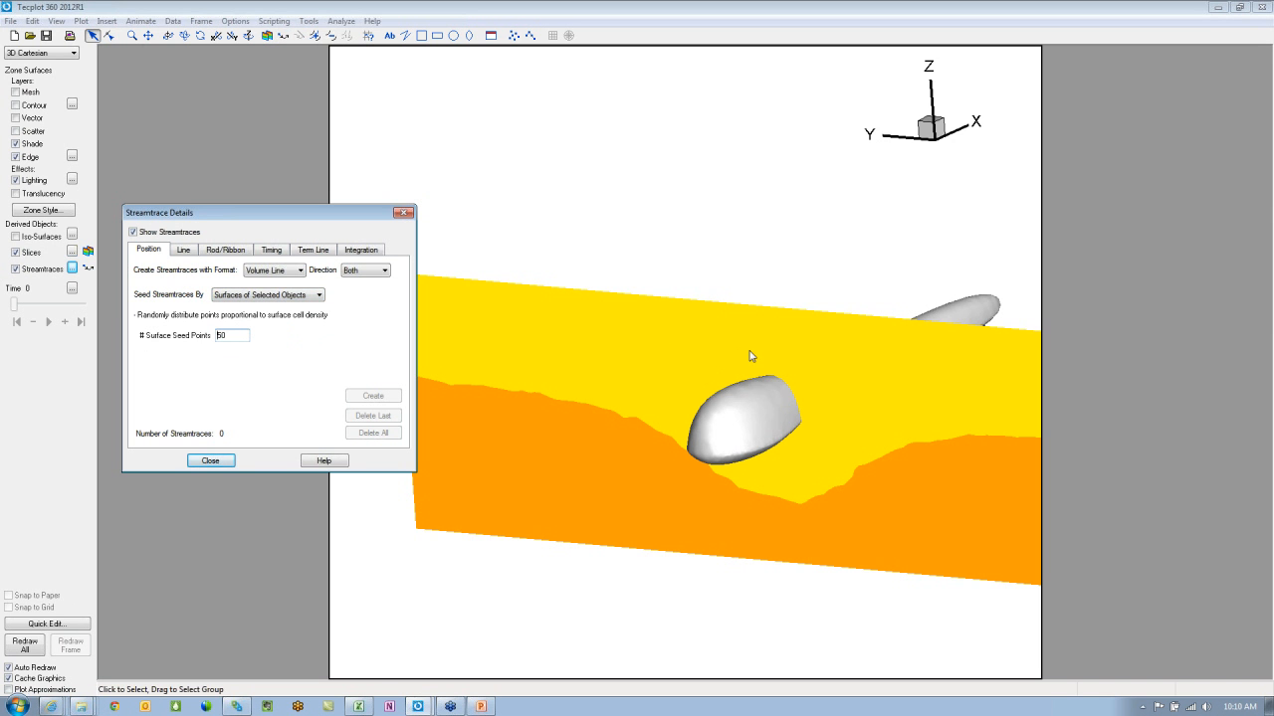
click(550, 319)
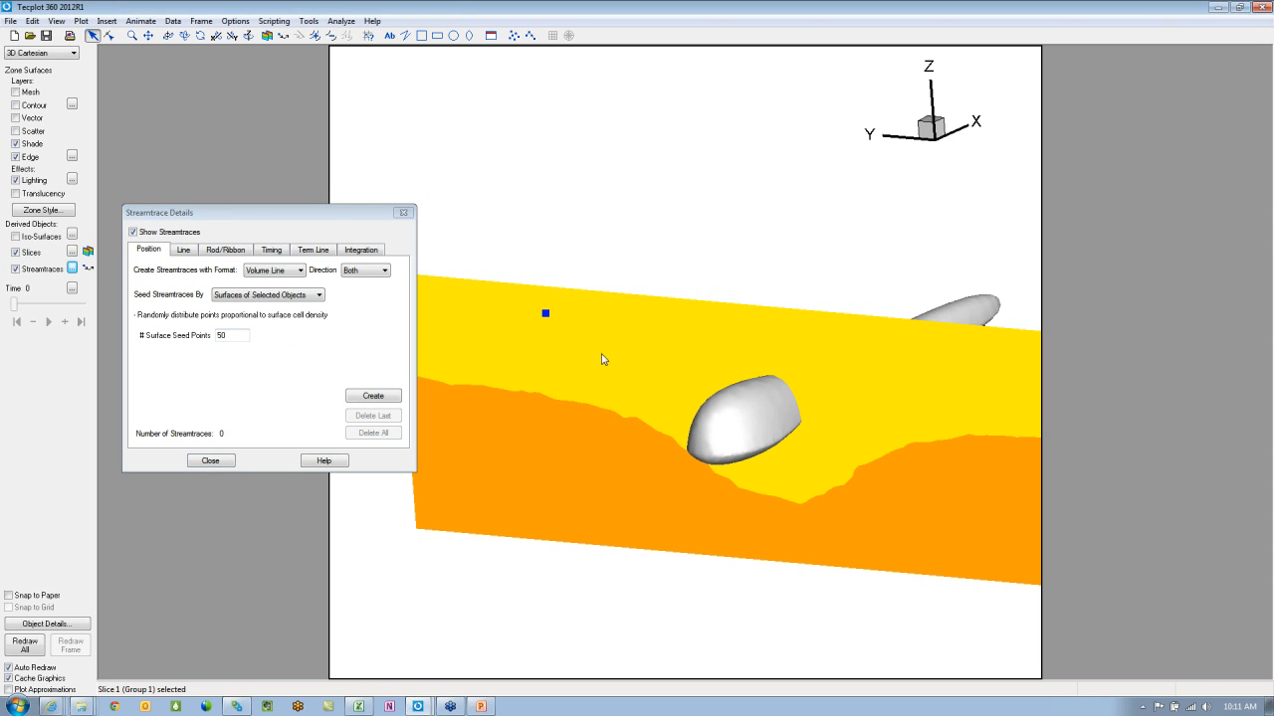
click(230, 336)
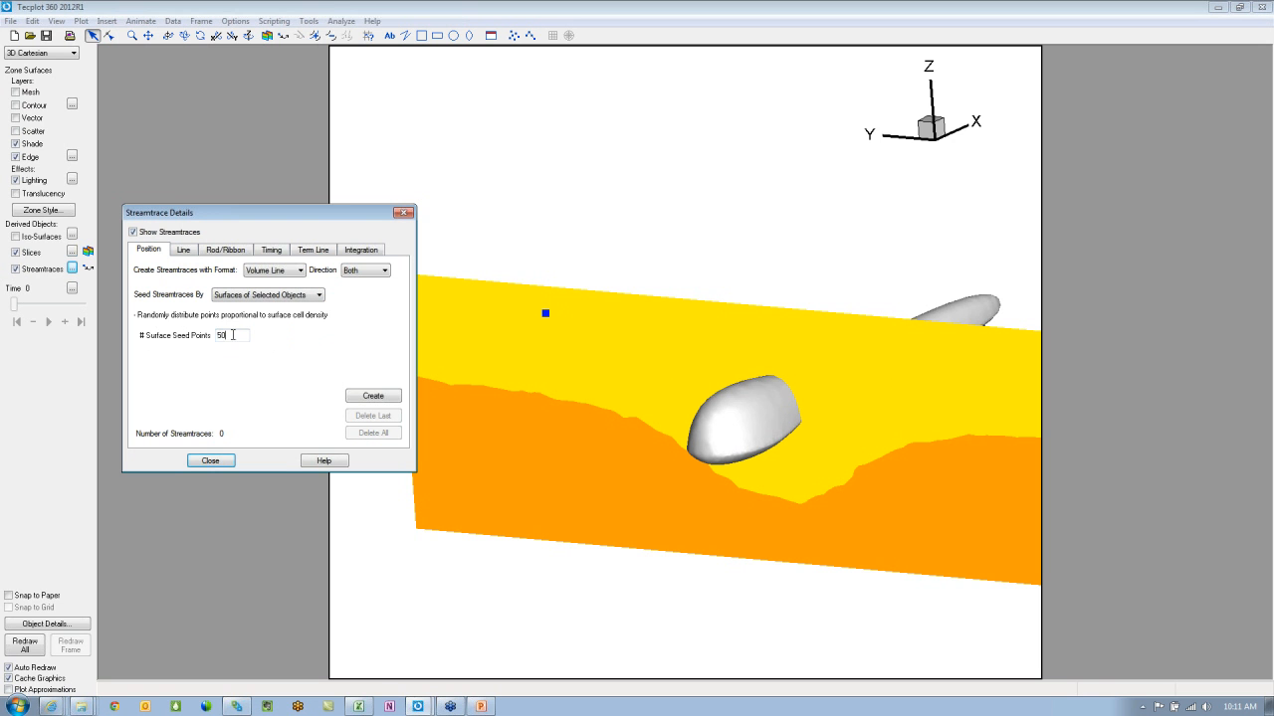
drag(232, 335, 204, 341)
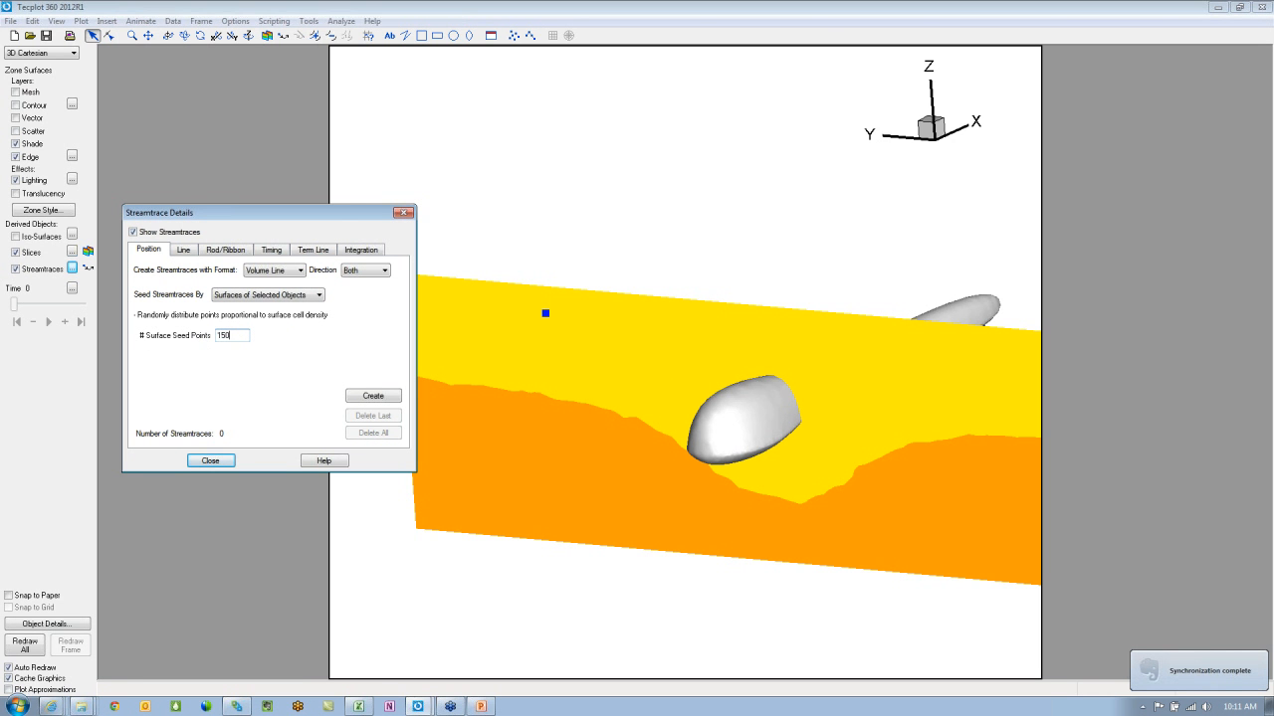
click(382, 396)
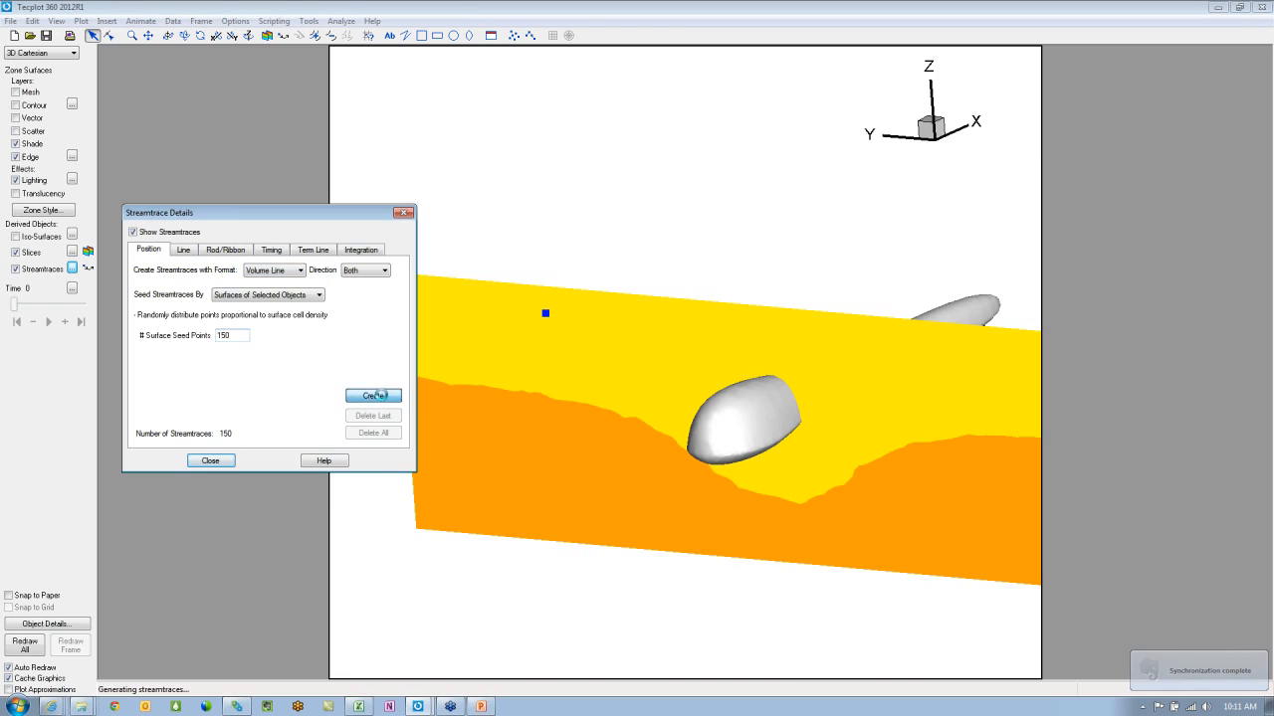
mouse_move(732, 549)
ctrl+right_down()
mouse_move(392, 521)
mouse_move(794, 528)
mouse_move(725, 538)
ctrl+right_up()
ctrl+right_drag(603, 539, 908, 530)
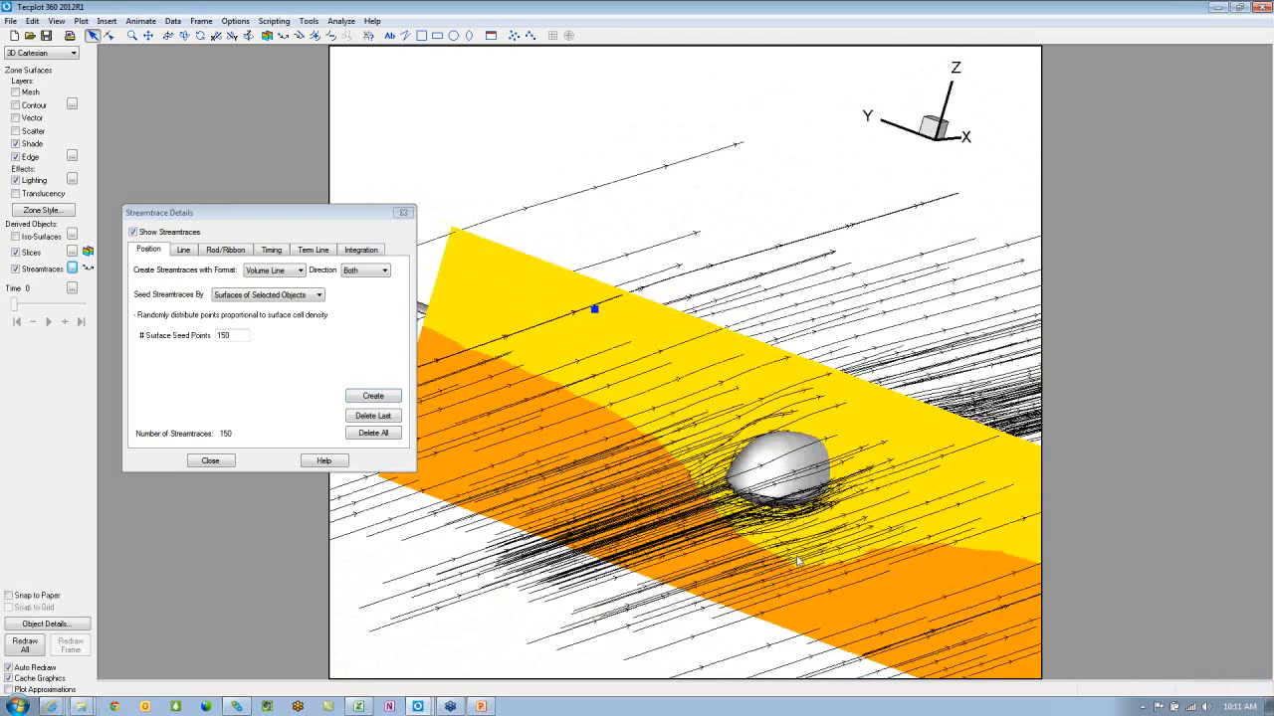
ctrl+right_drag(786, 500, 448, 410)
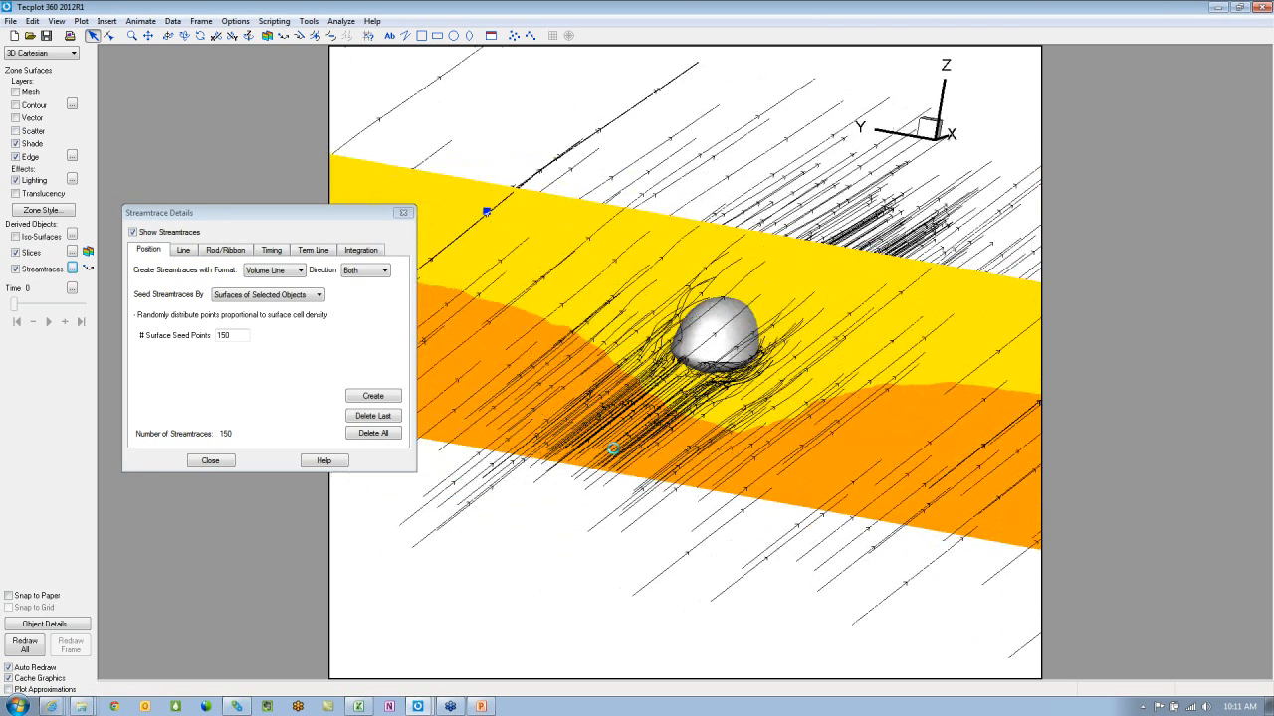
Step: Add another 1500 streamtraces seeded from the slice surface, inspect them around the nose, and close the streamtrace details
click(242, 336)
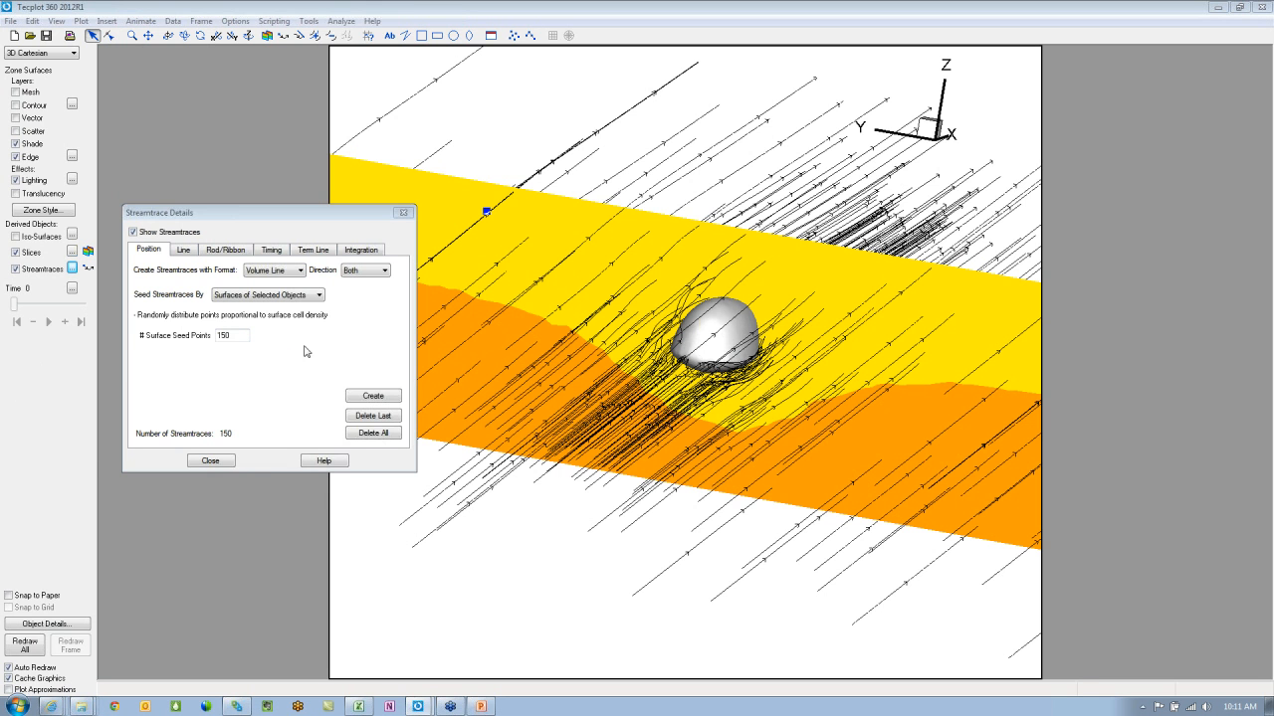
click(228, 334)
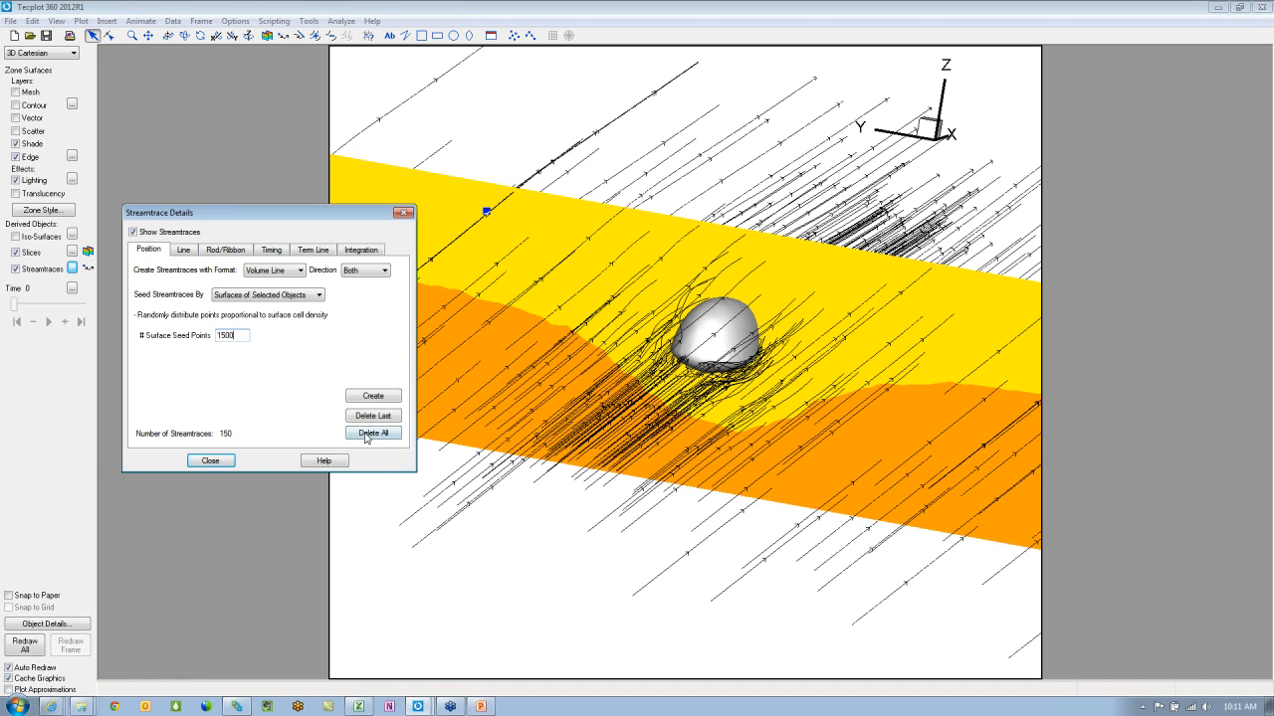
click(374, 396)
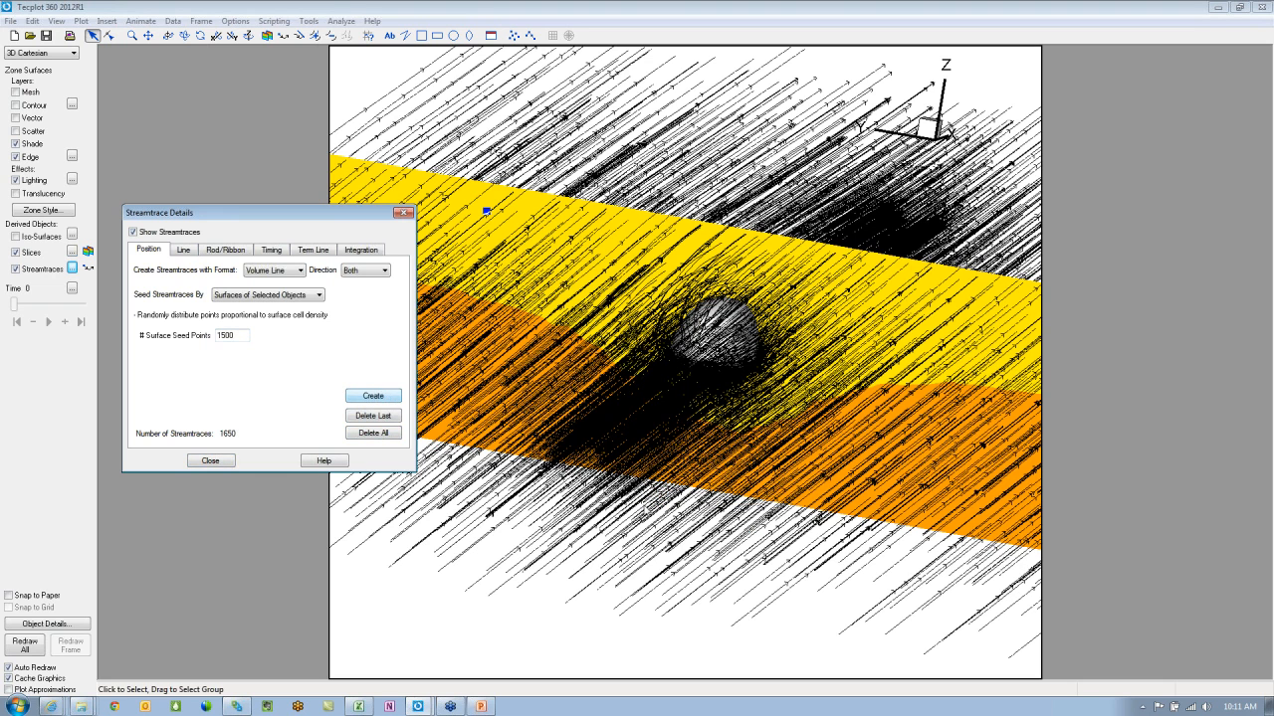
ctrl+right_drag(824, 523, 706, 532)
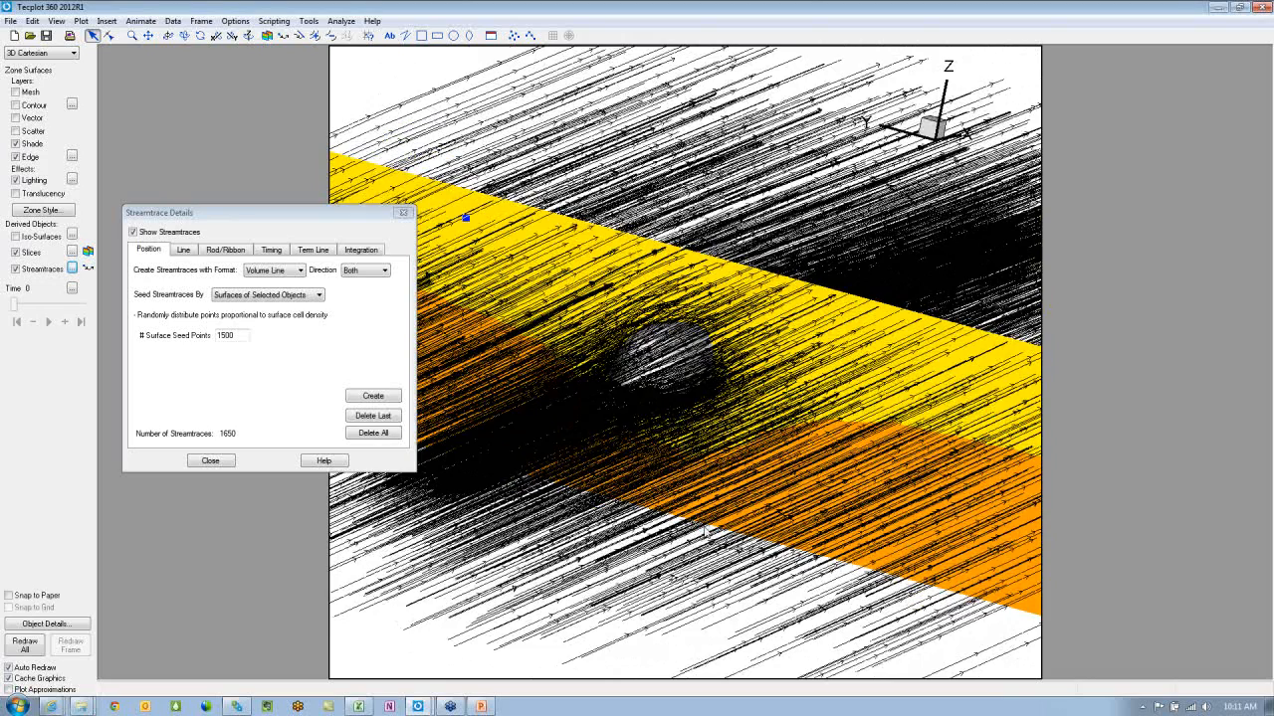
ctrl+right_drag(664, 458, 577, 454)
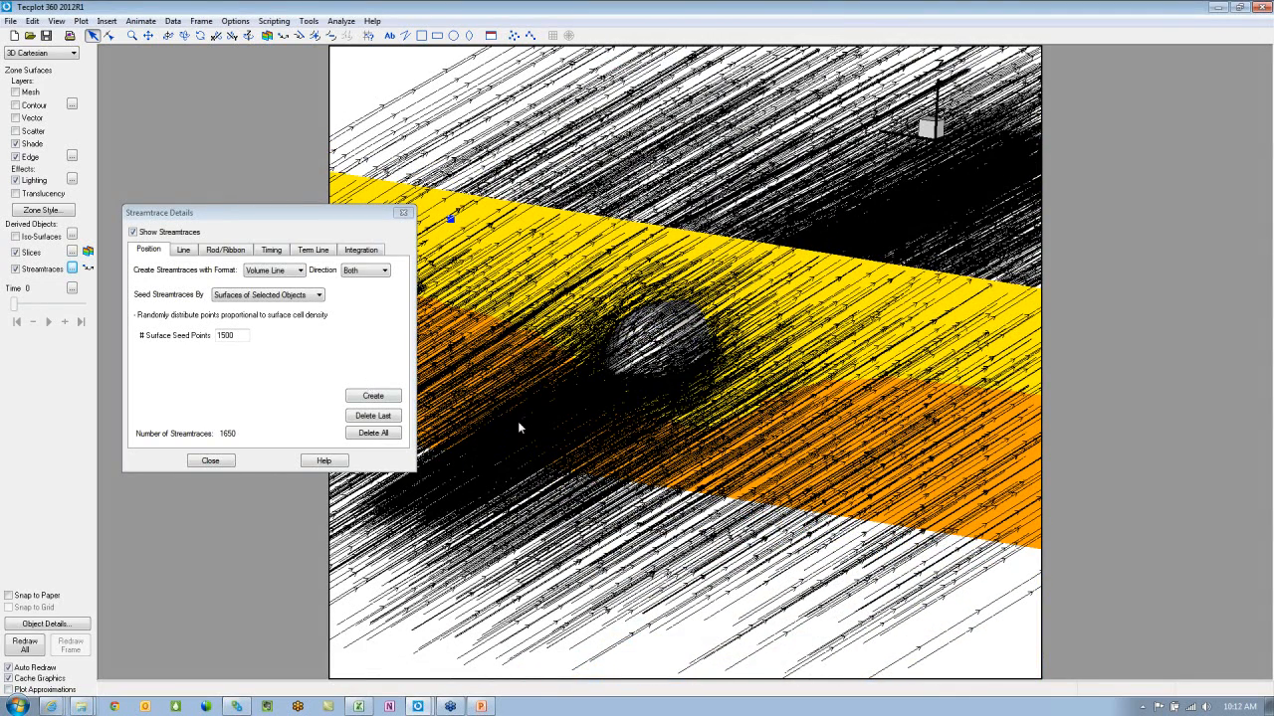
ctrl+right_drag(598, 455, 616, 410)
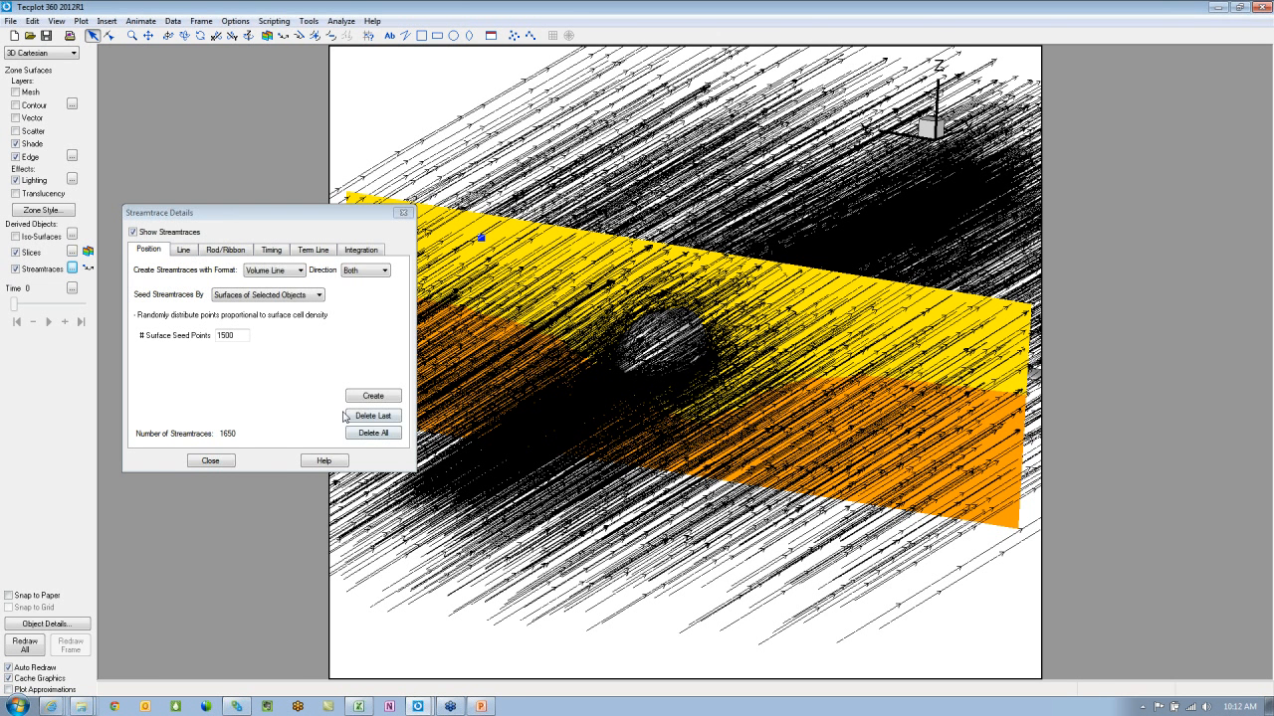
click(222, 464)
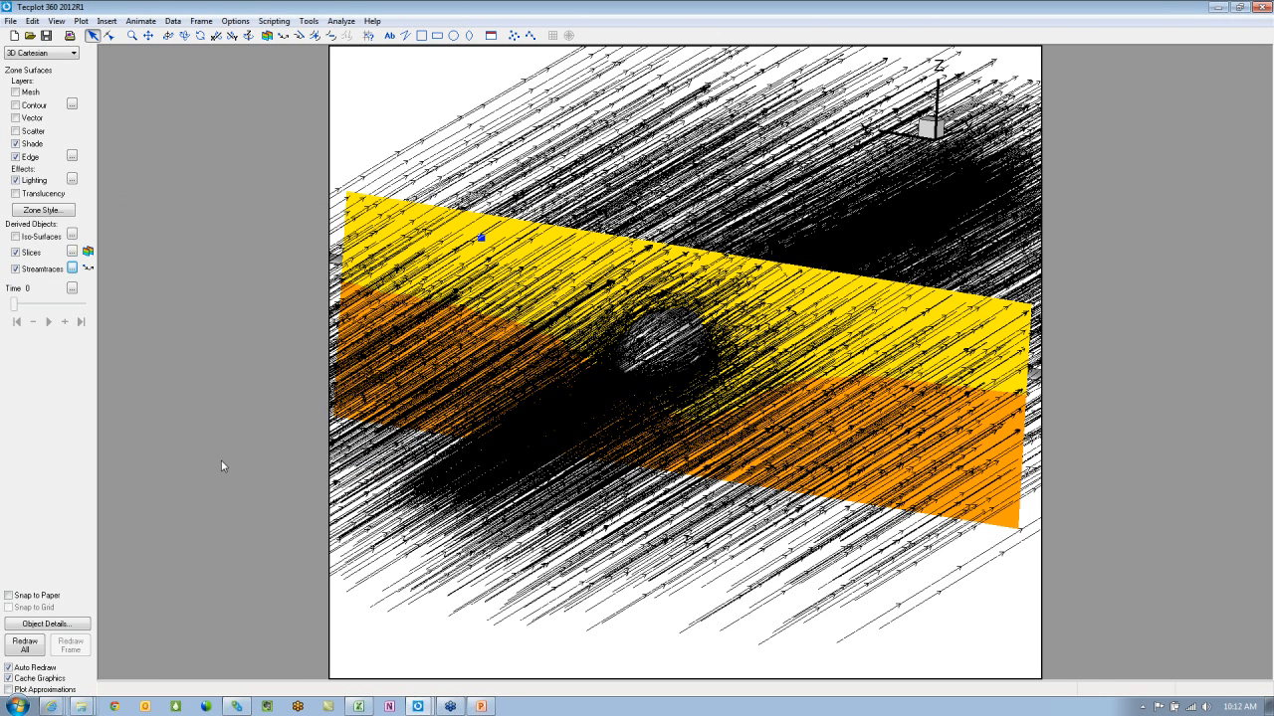
Step: Start a data import with the PLOT3D Loader and reposition its window over the workspace
click(11, 21)
click(50, 94)
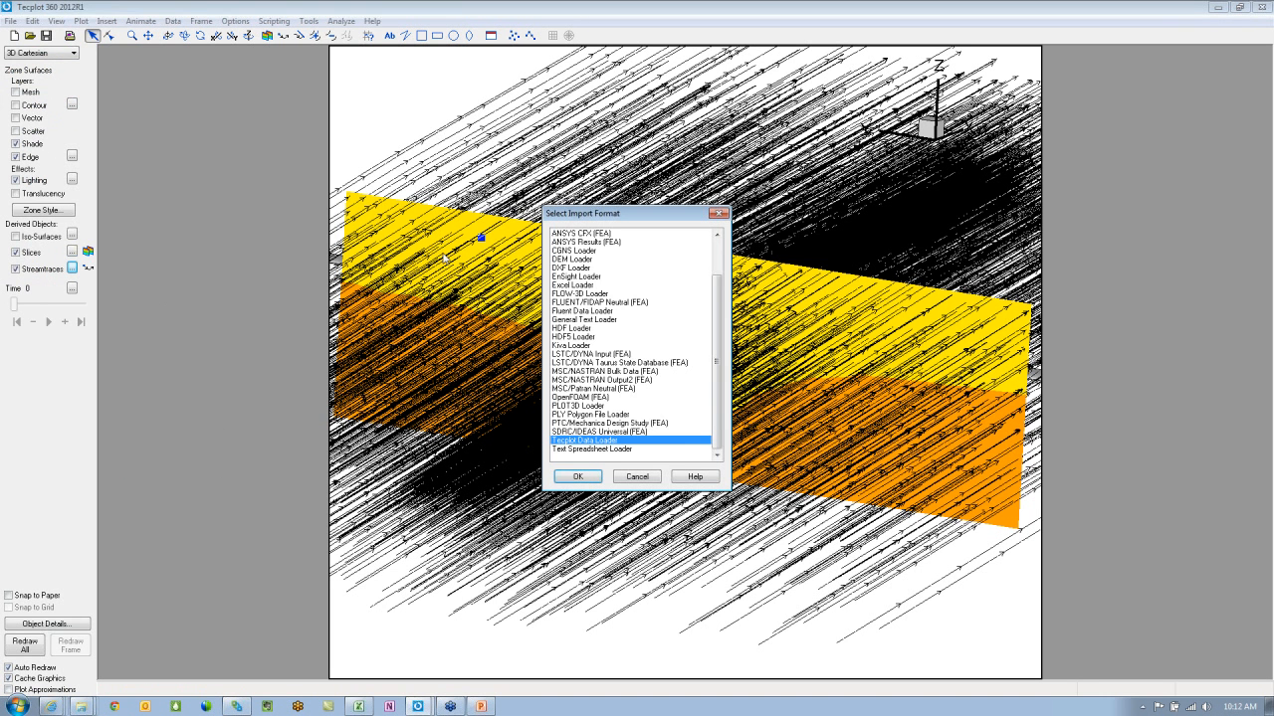
scroll(619, 271, up, 2)
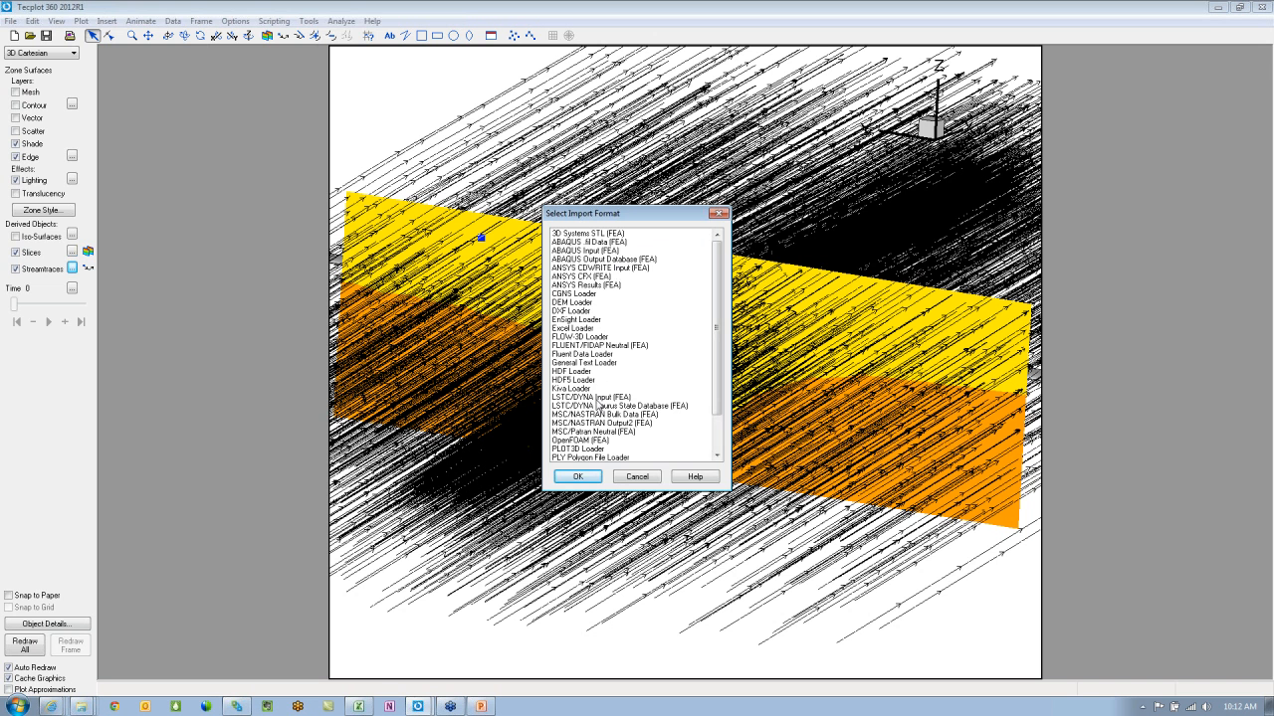
click(595, 449)
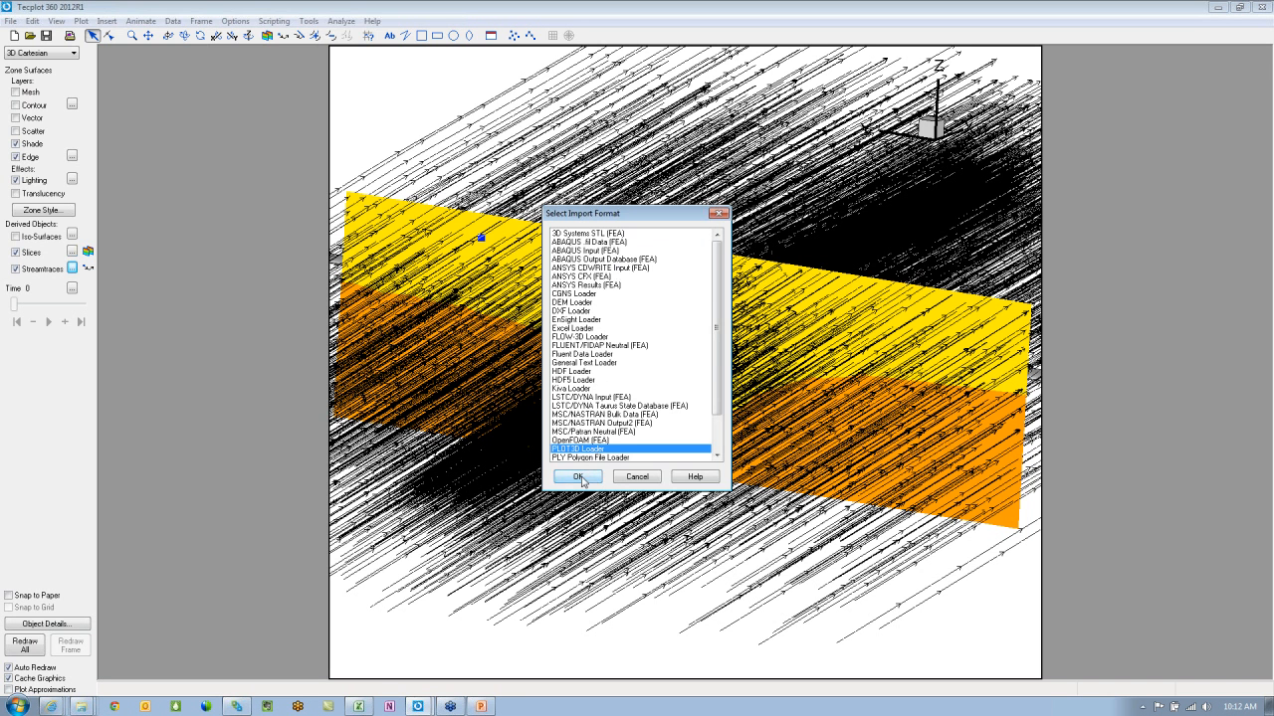
click(575, 477)
drag(236, 46, 423, 116)
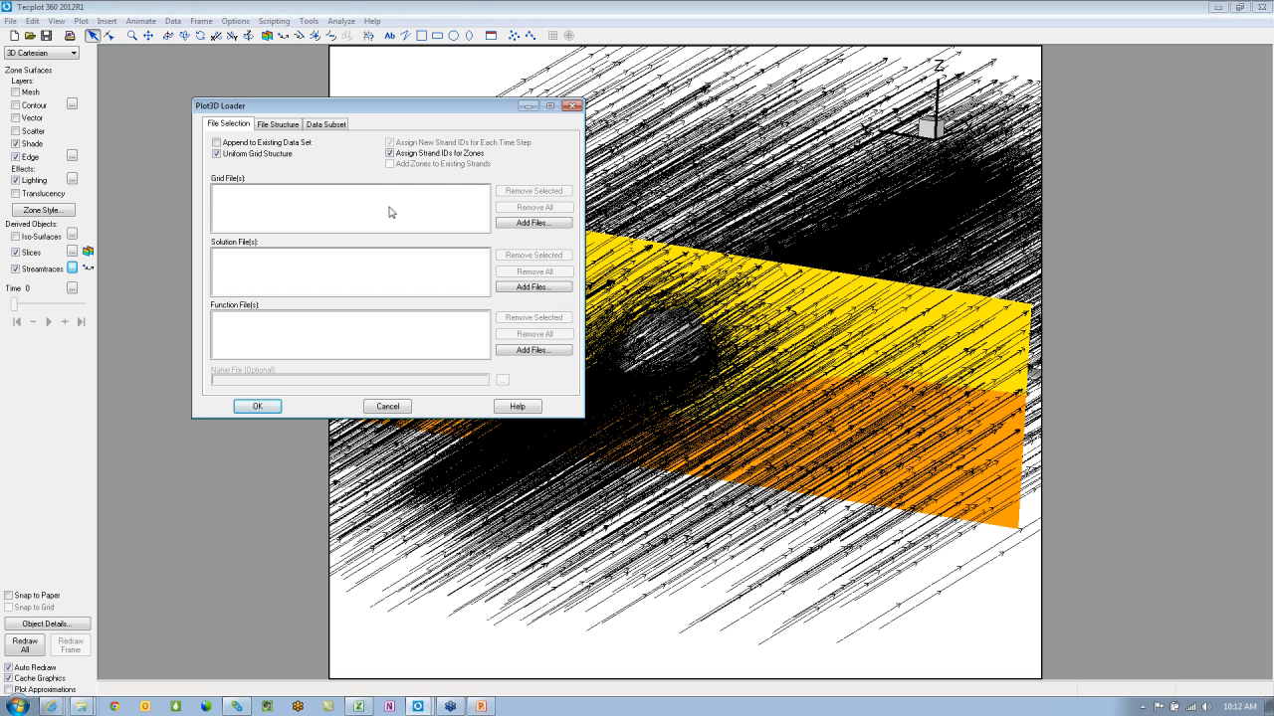
Step: Browse for grid files in the plot3d folder under Desktop, Simulation Data, Other_Codes, onera_test_delta_wing
click(528, 223)
click(599, 252)
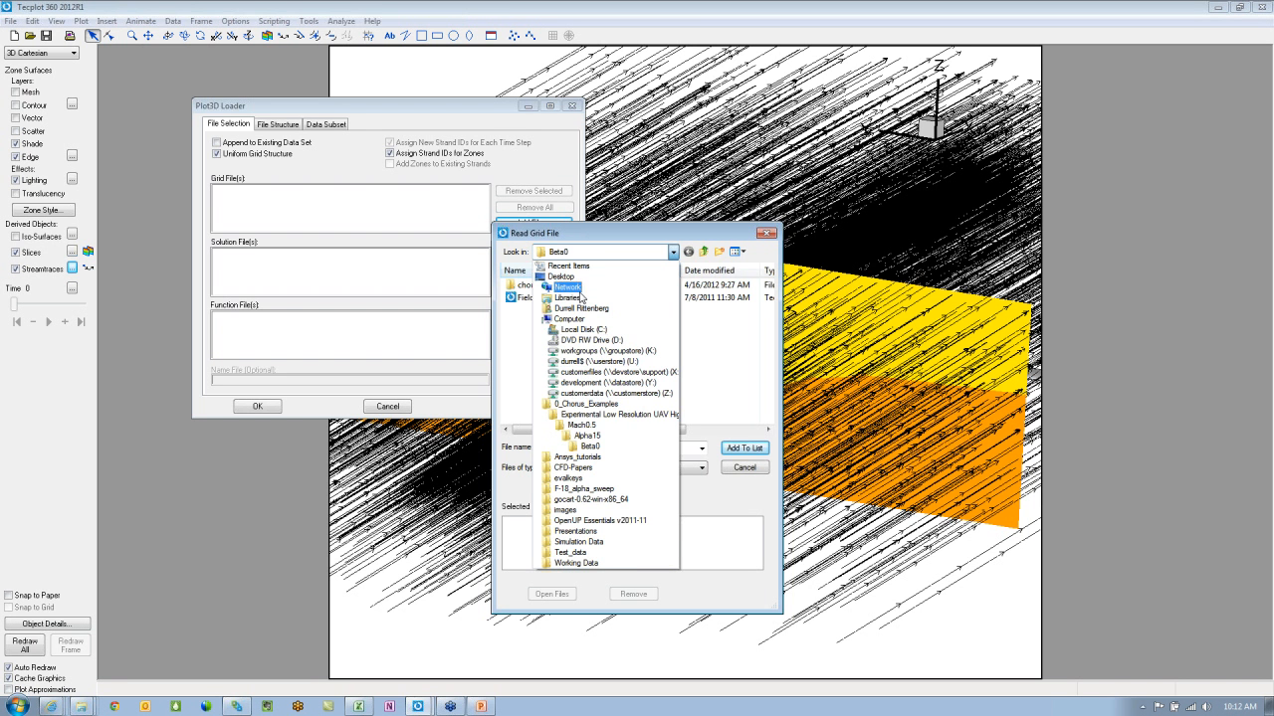
click(573, 279)
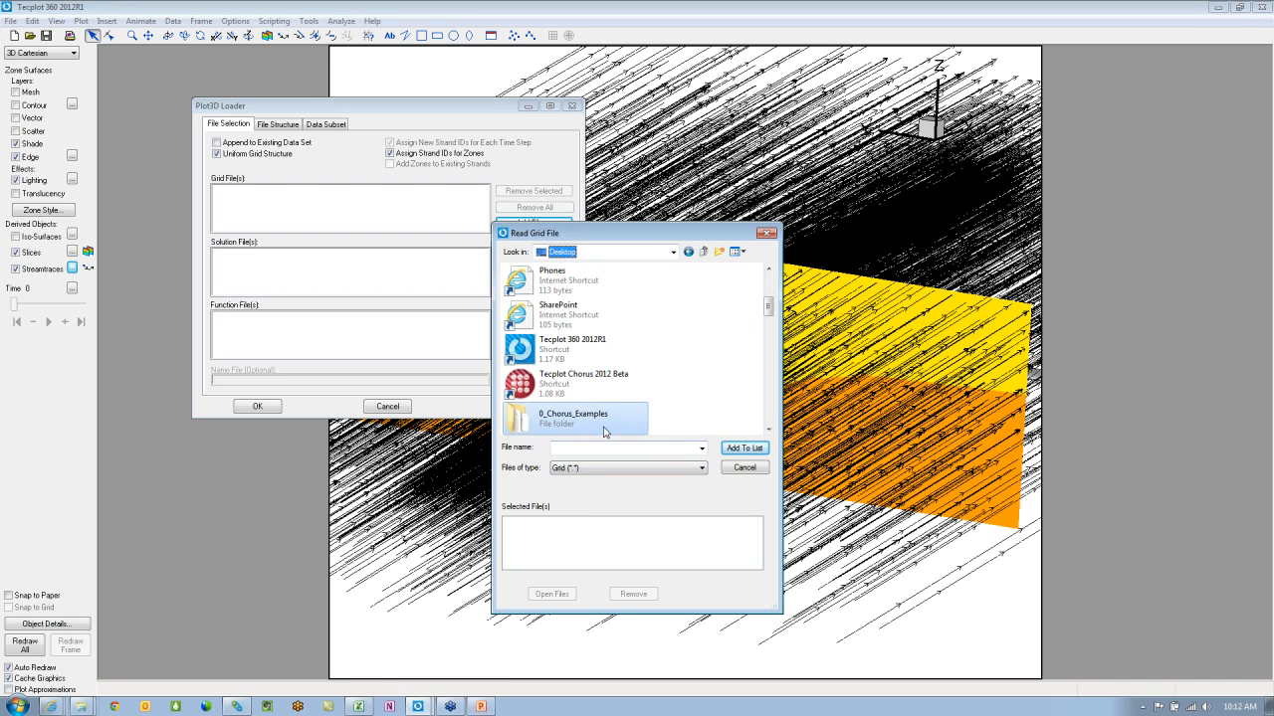
drag(769, 307, 769, 321)
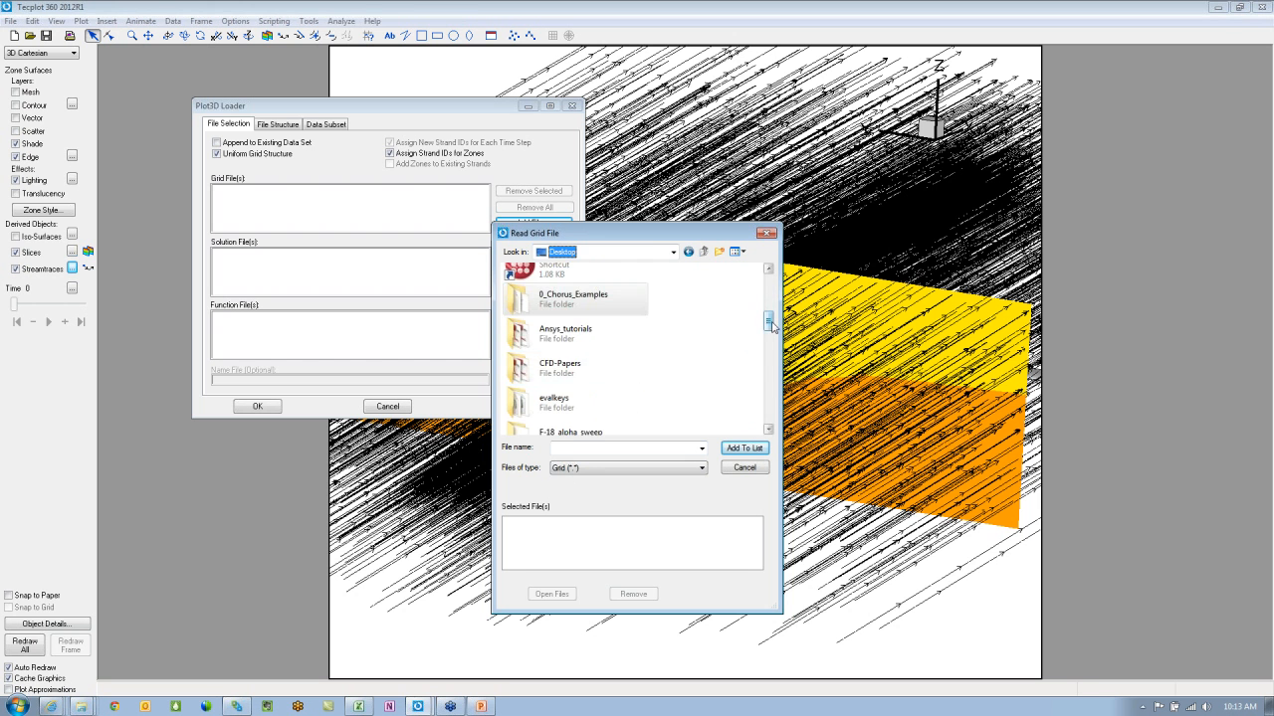
drag(768, 321, 767, 361)
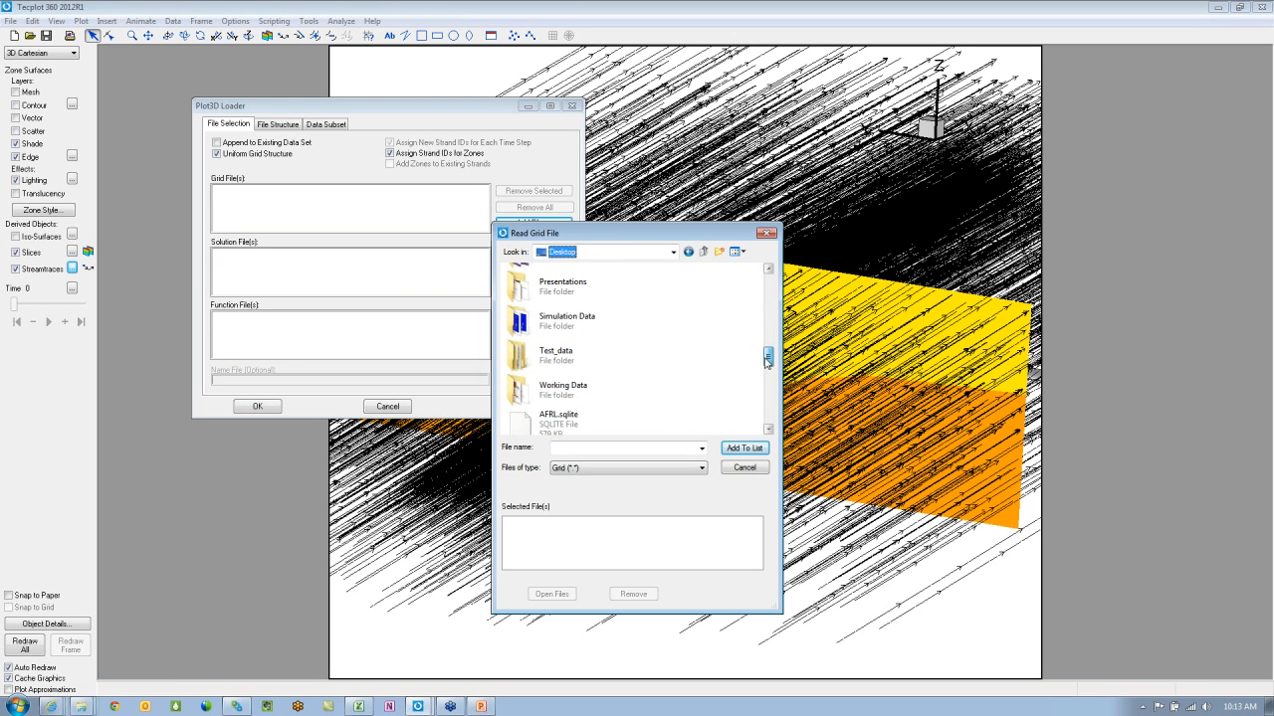
double_click(562, 319)
scroll(544, 412, down, 2)
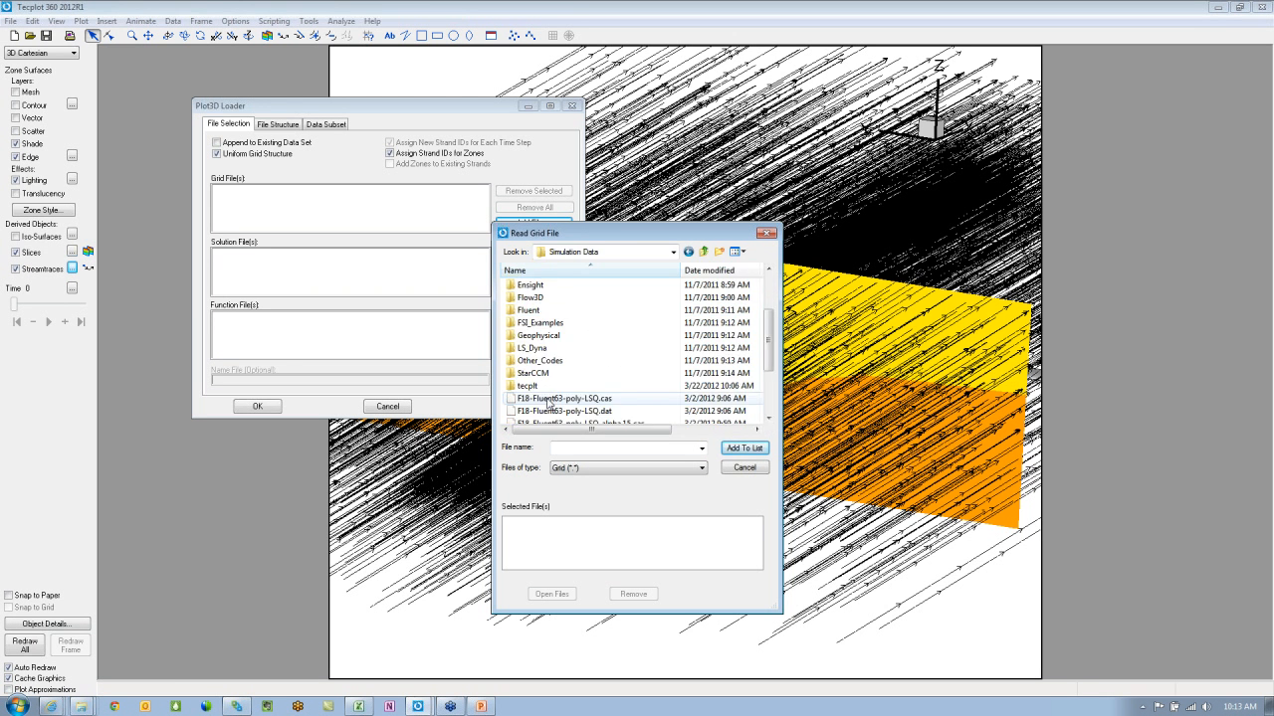
double_click(546, 366)
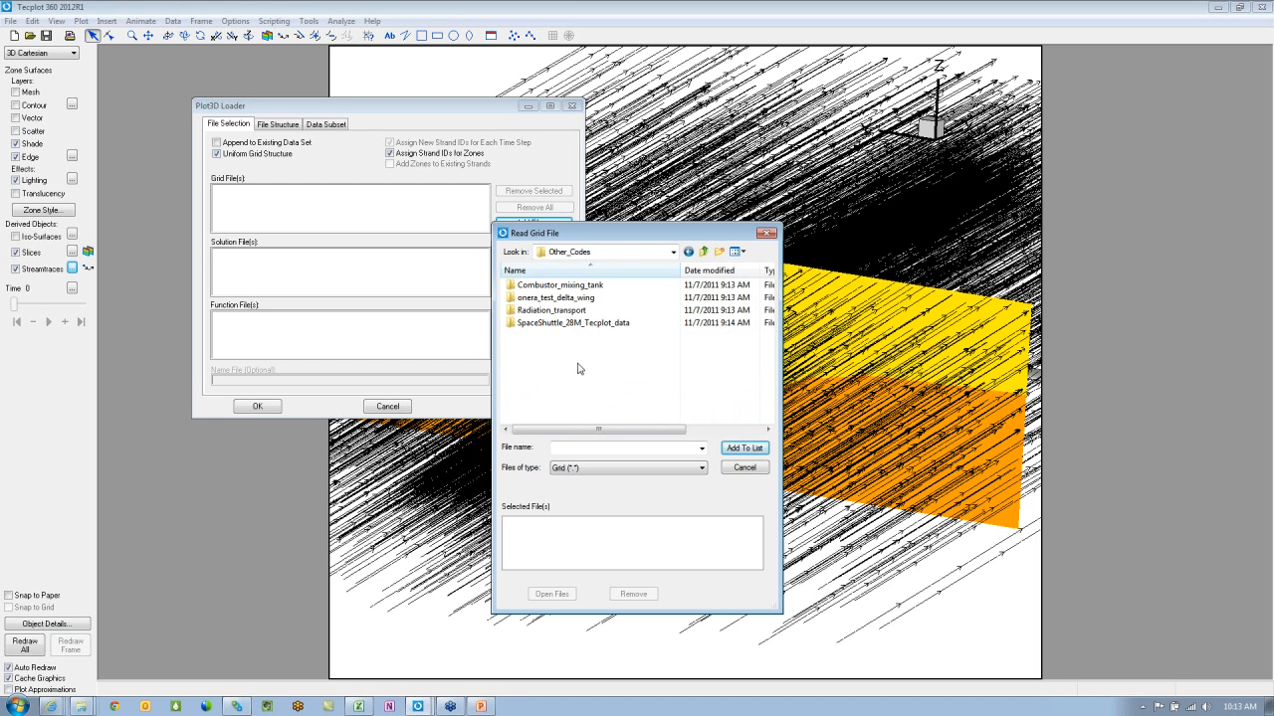
double_click(563, 297)
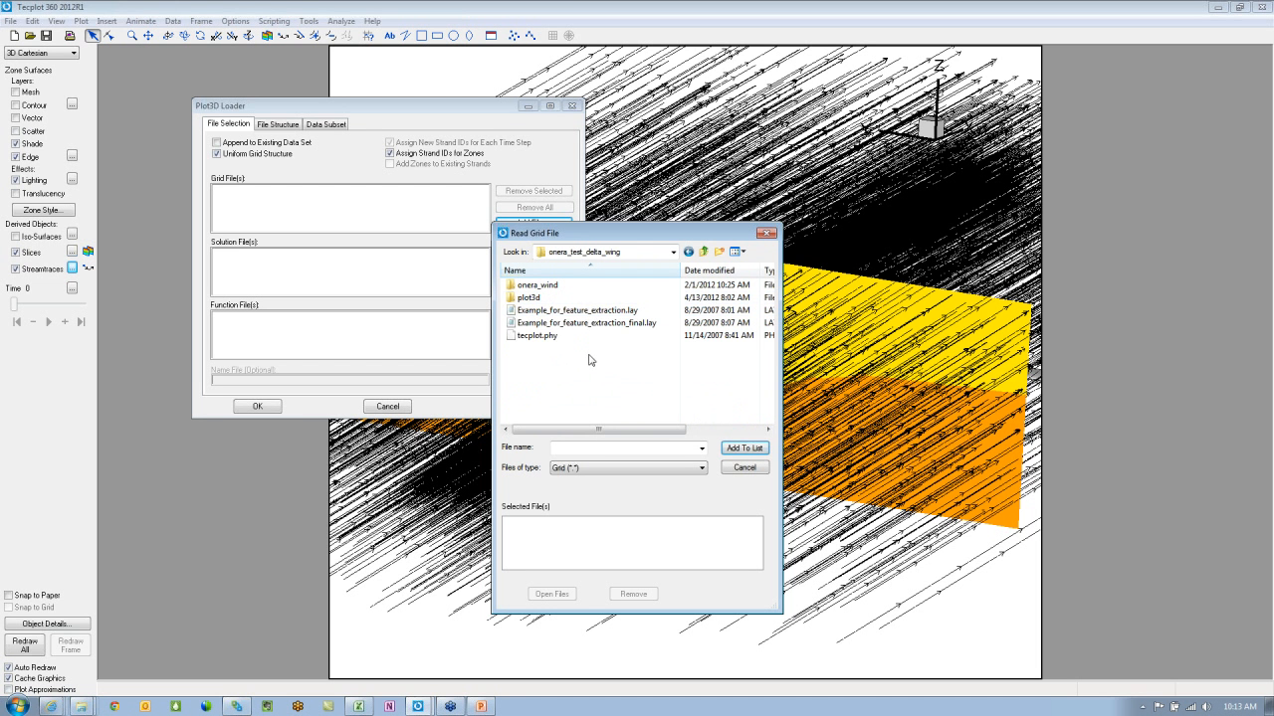
double_click(528, 297)
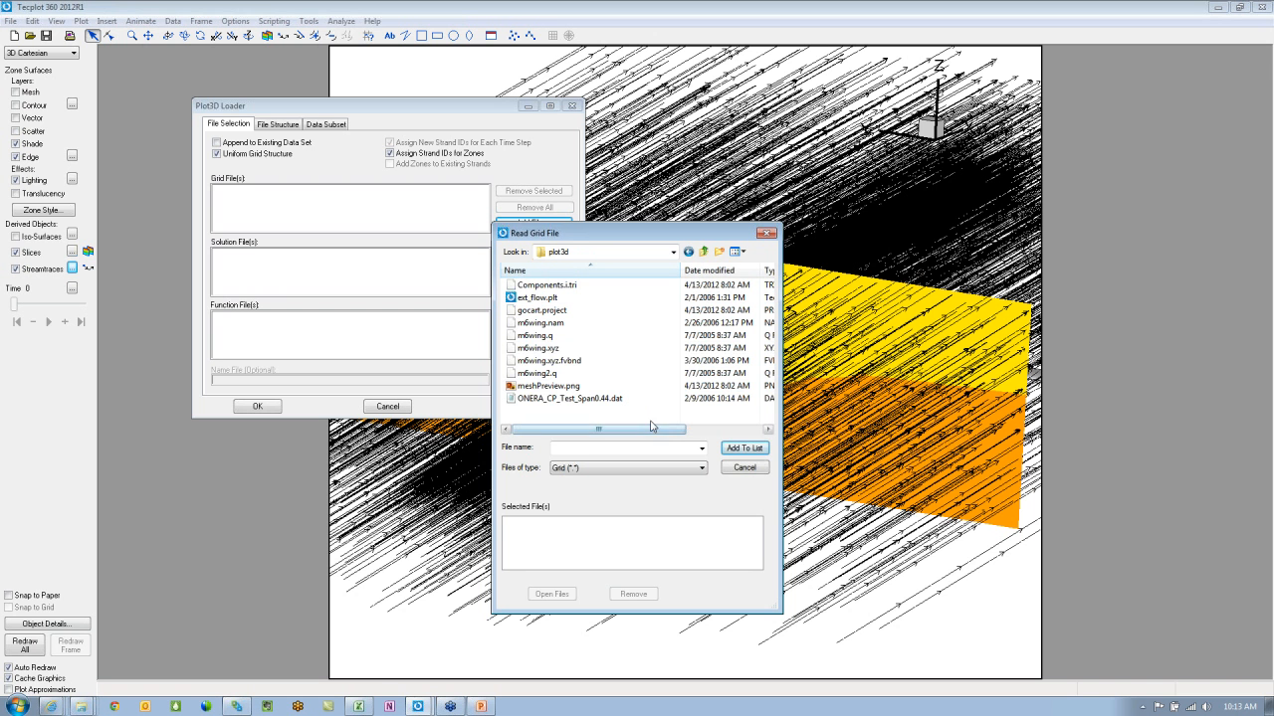
Step: Add m6wing.xyz to the PLOT3D Loader as the grid file
click(542, 347)
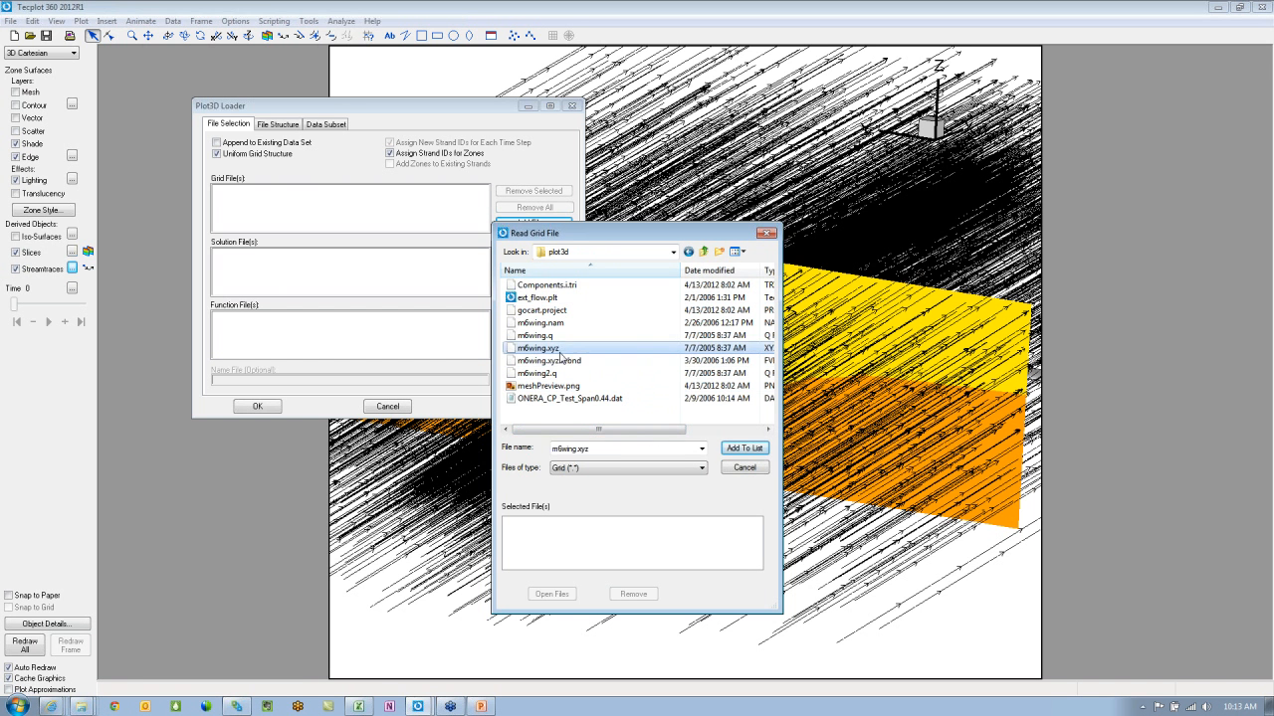
click(744, 448)
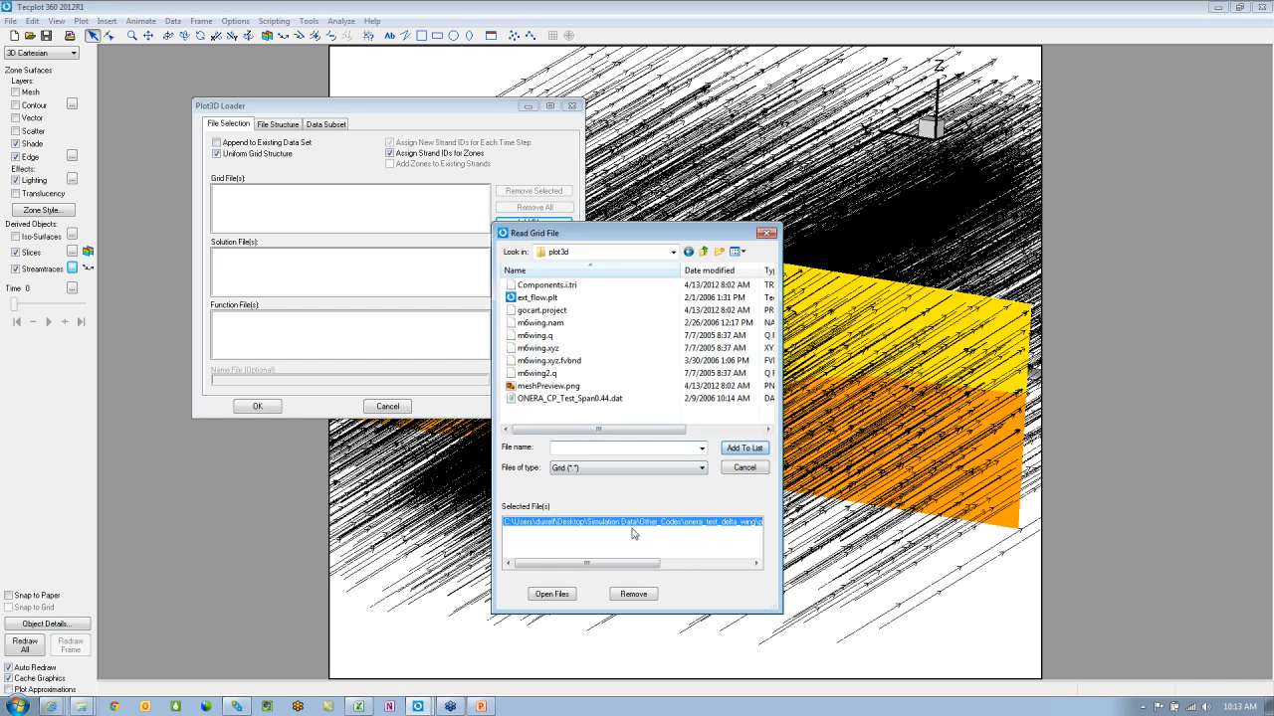
click(551, 595)
Step: Add m6wing.q from the plot3d folder as the solution file
click(542, 289)
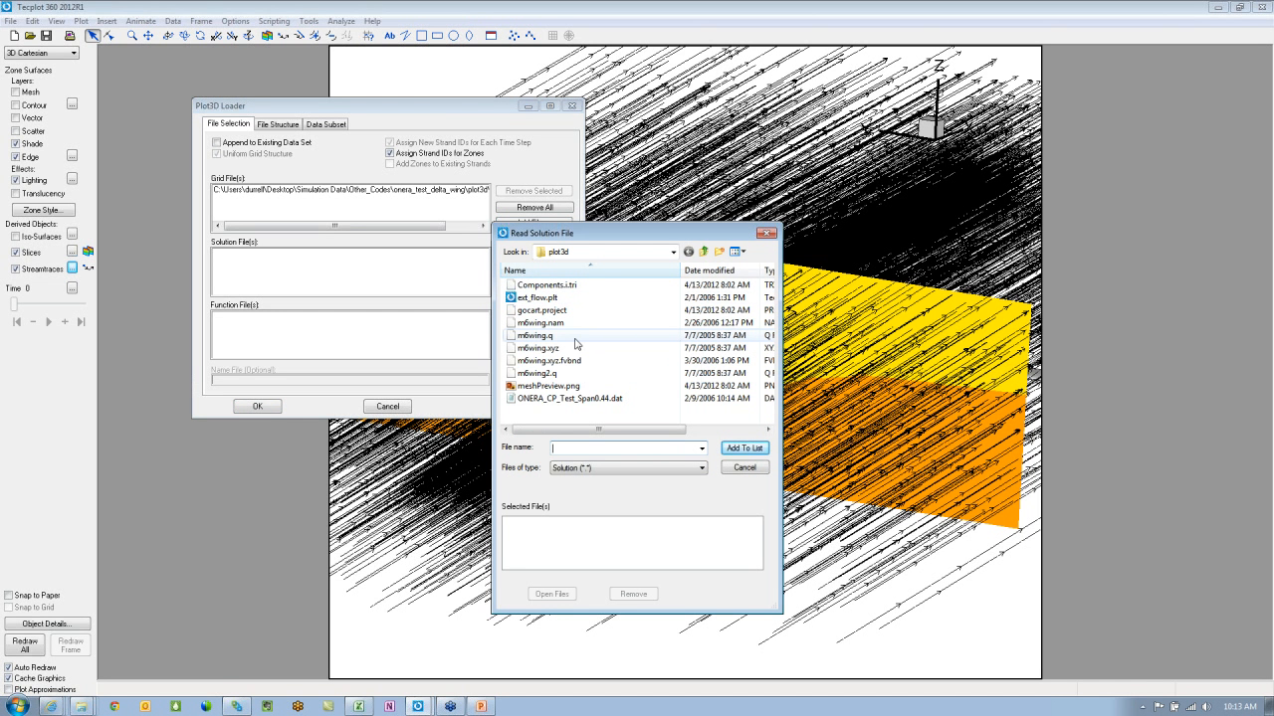
click(542, 336)
click(744, 448)
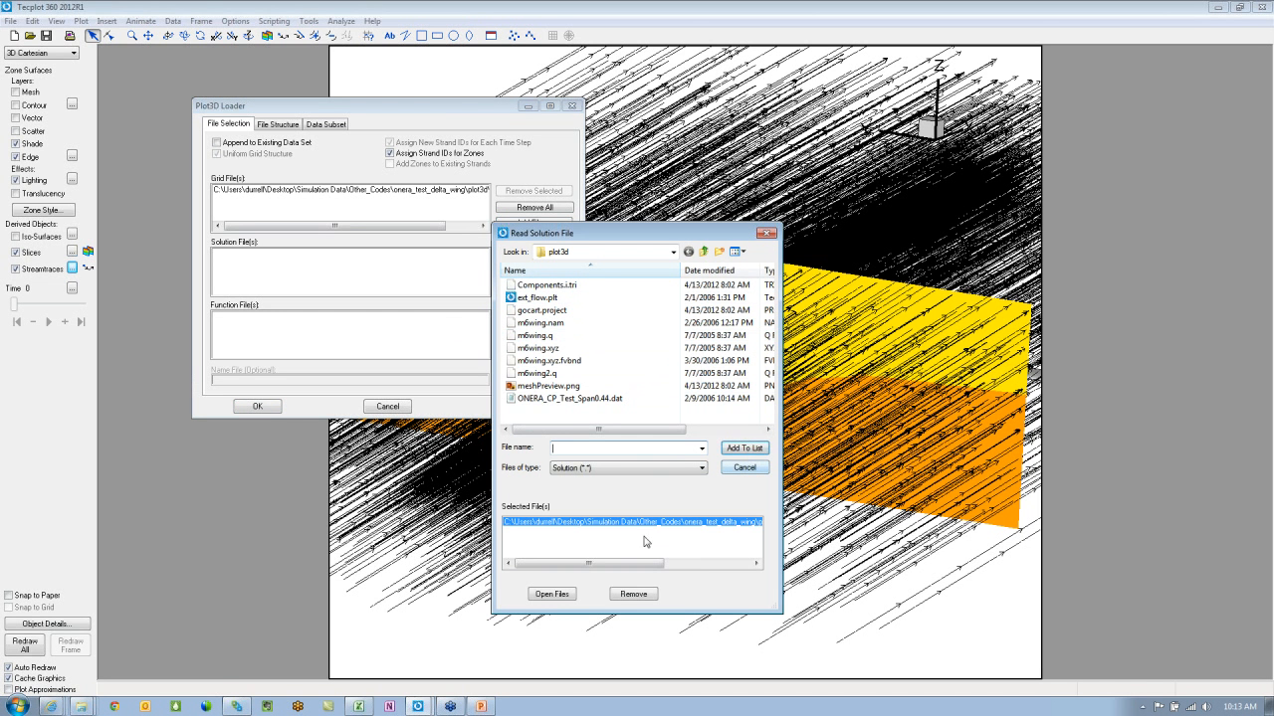
click(563, 595)
Step: Skip the function file, choose m6wing.nam as the name file, and load the data set in place of the current data
click(530, 350)
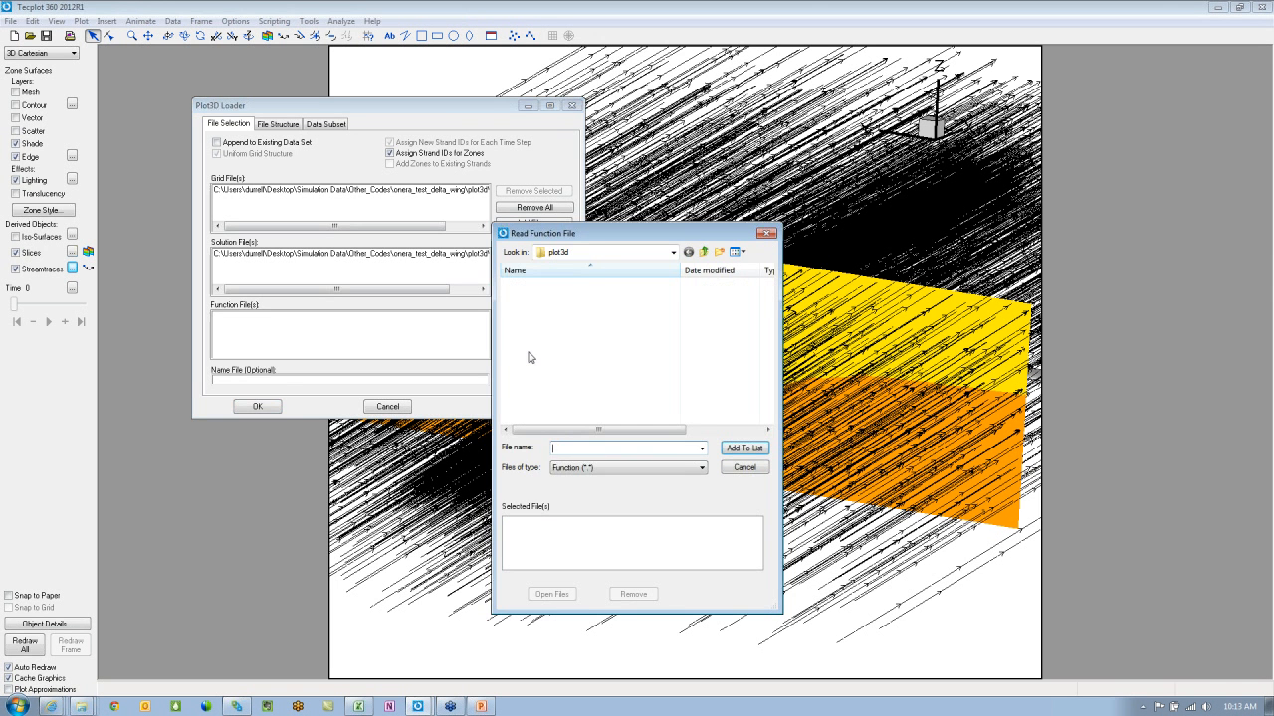
click(766, 233)
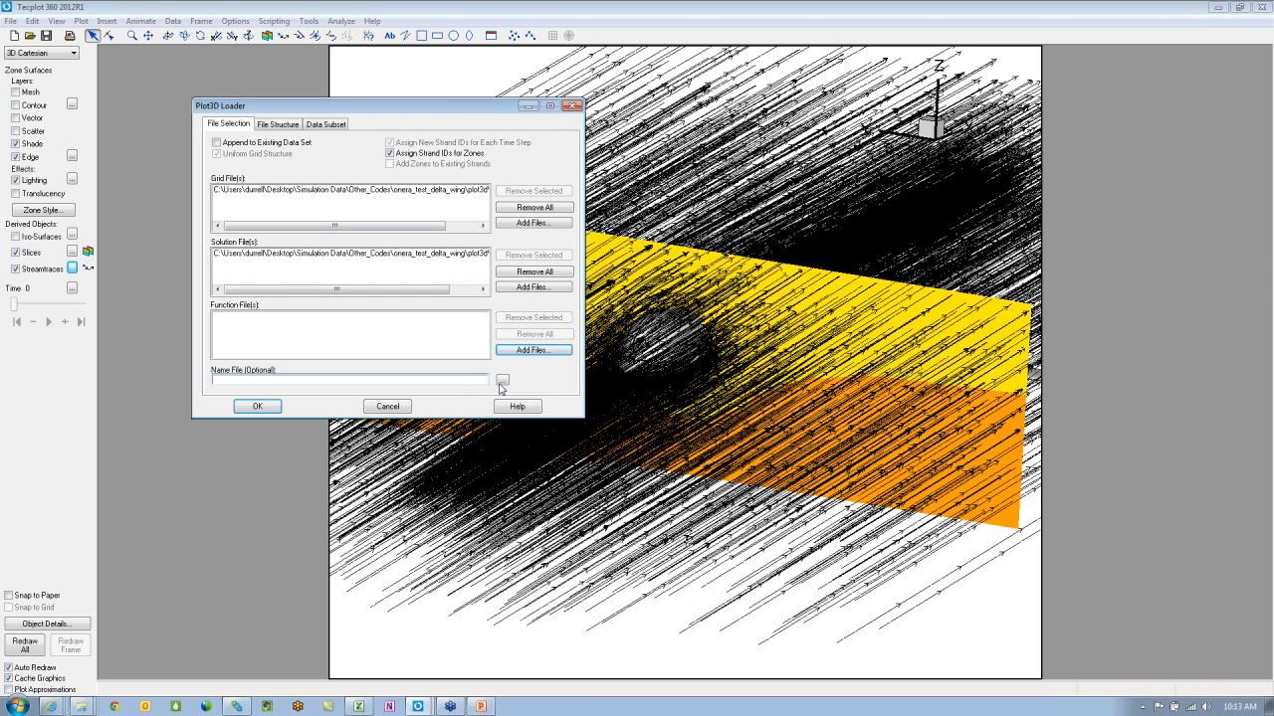
click(503, 381)
click(541, 299)
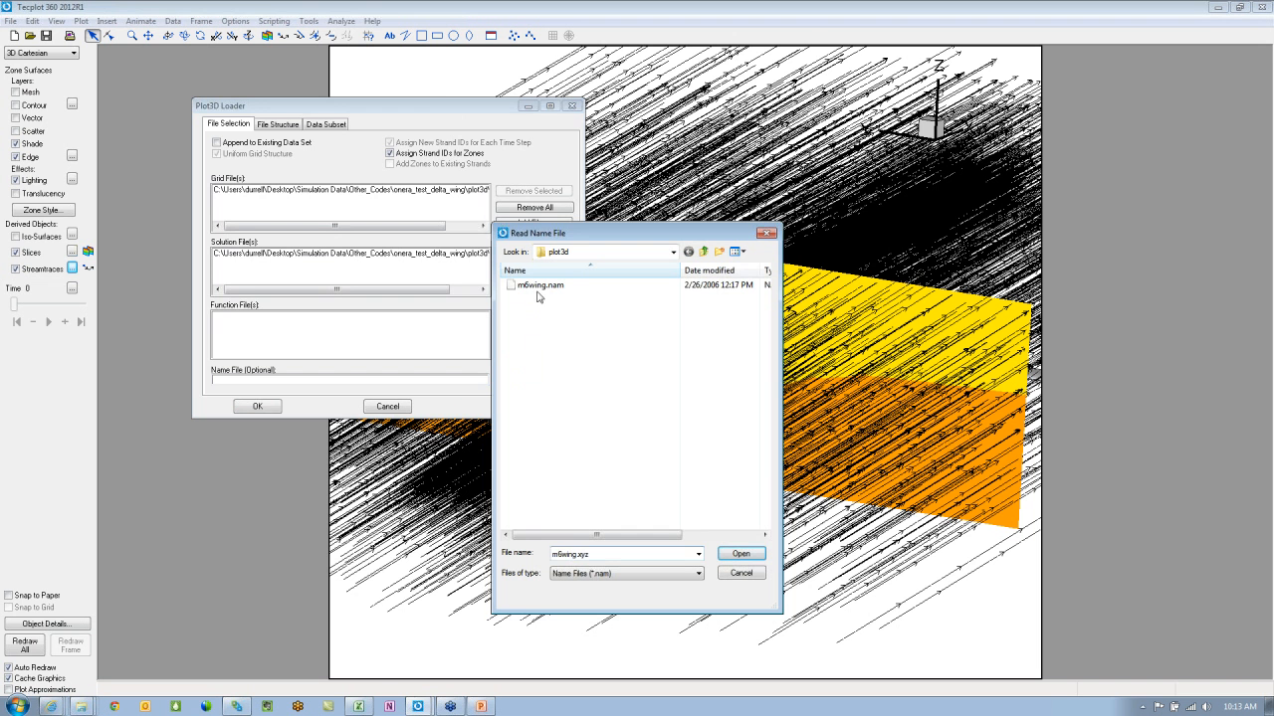
click(540, 286)
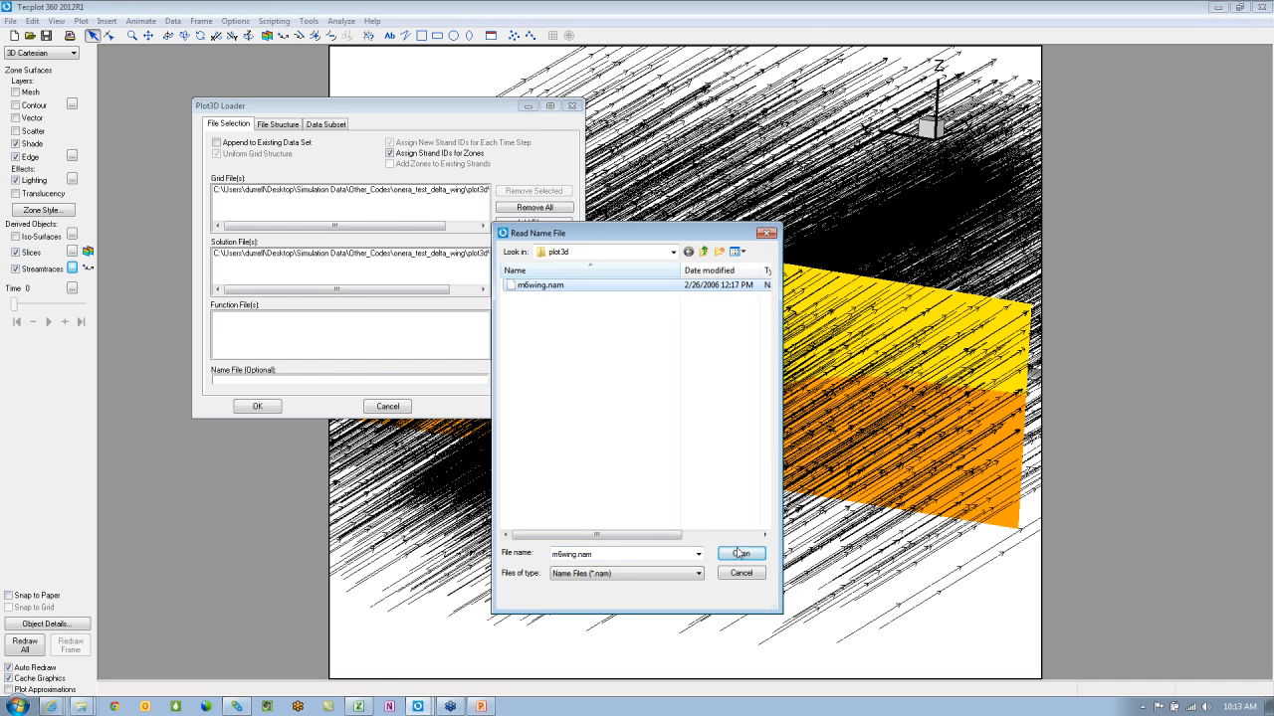
click(742, 554)
click(256, 406)
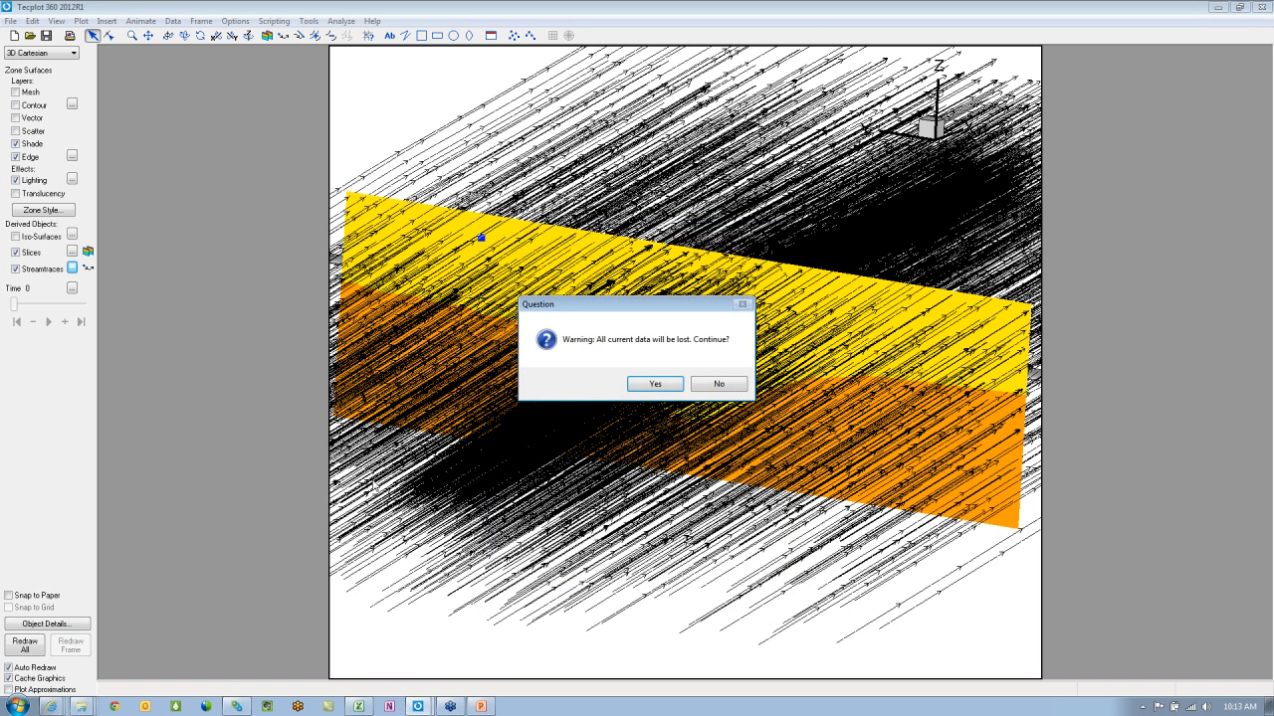
click(654, 384)
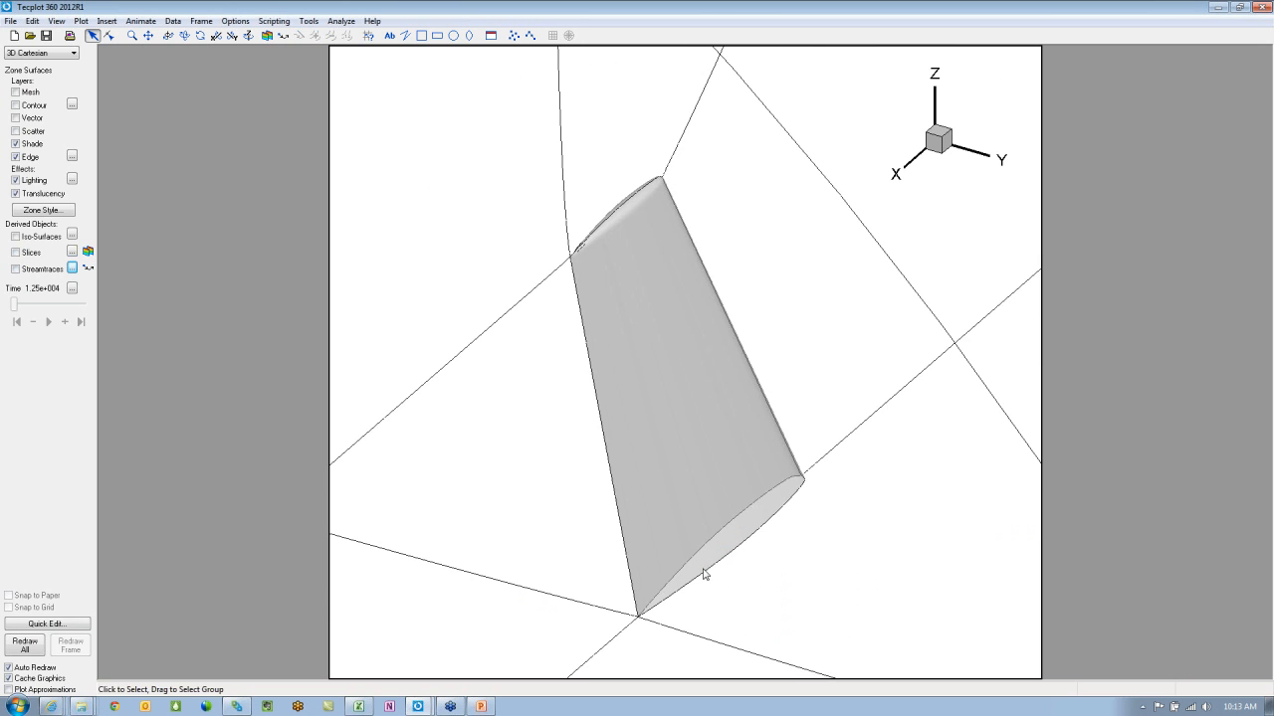
Step: Turn off translucency and orient the wing lengthwise with its root section and upper surface in view
middle_drag(694, 539, 632, 610)
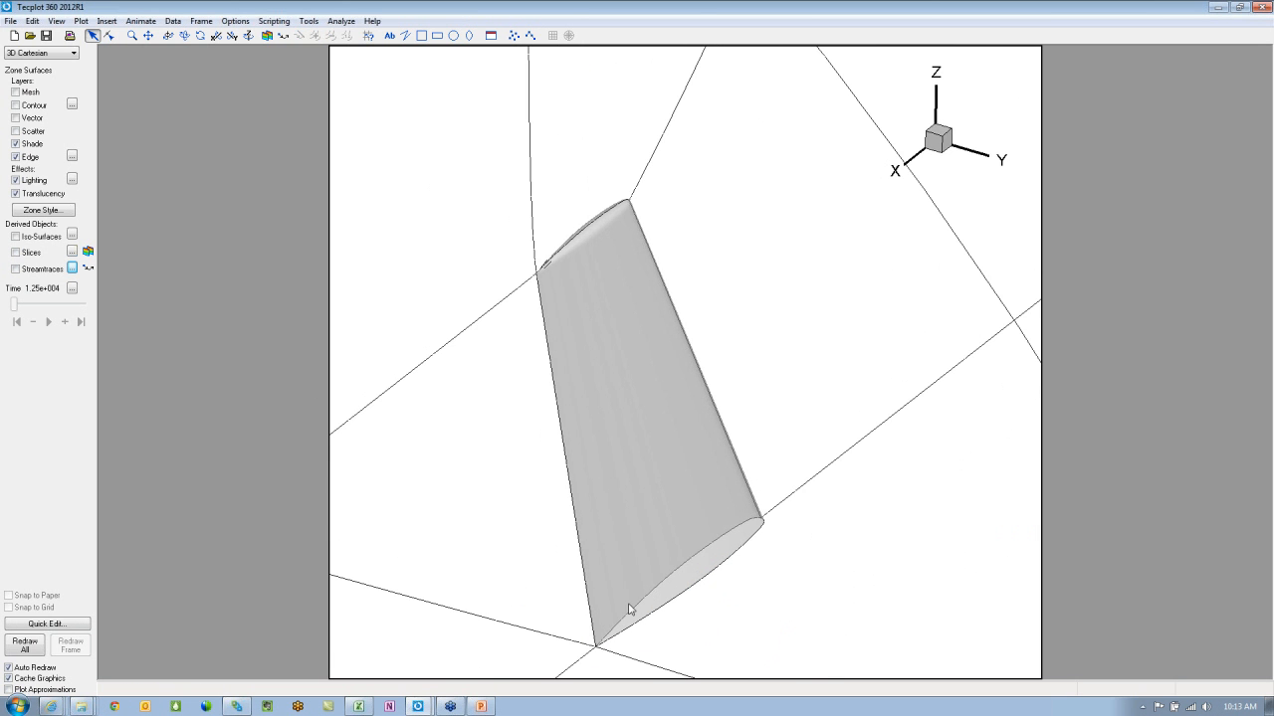
middle_drag(655, 538, 136, 329)
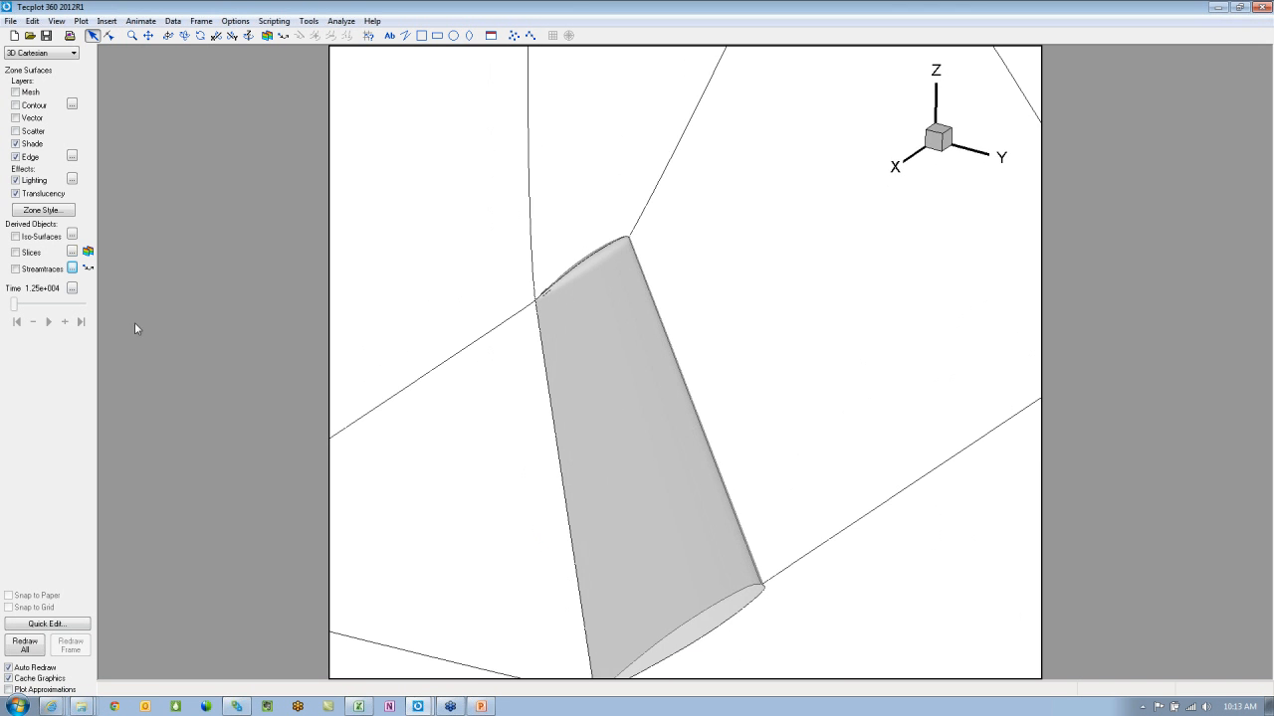
click(30, 194)
middle_drag(681, 602, 714, 494)
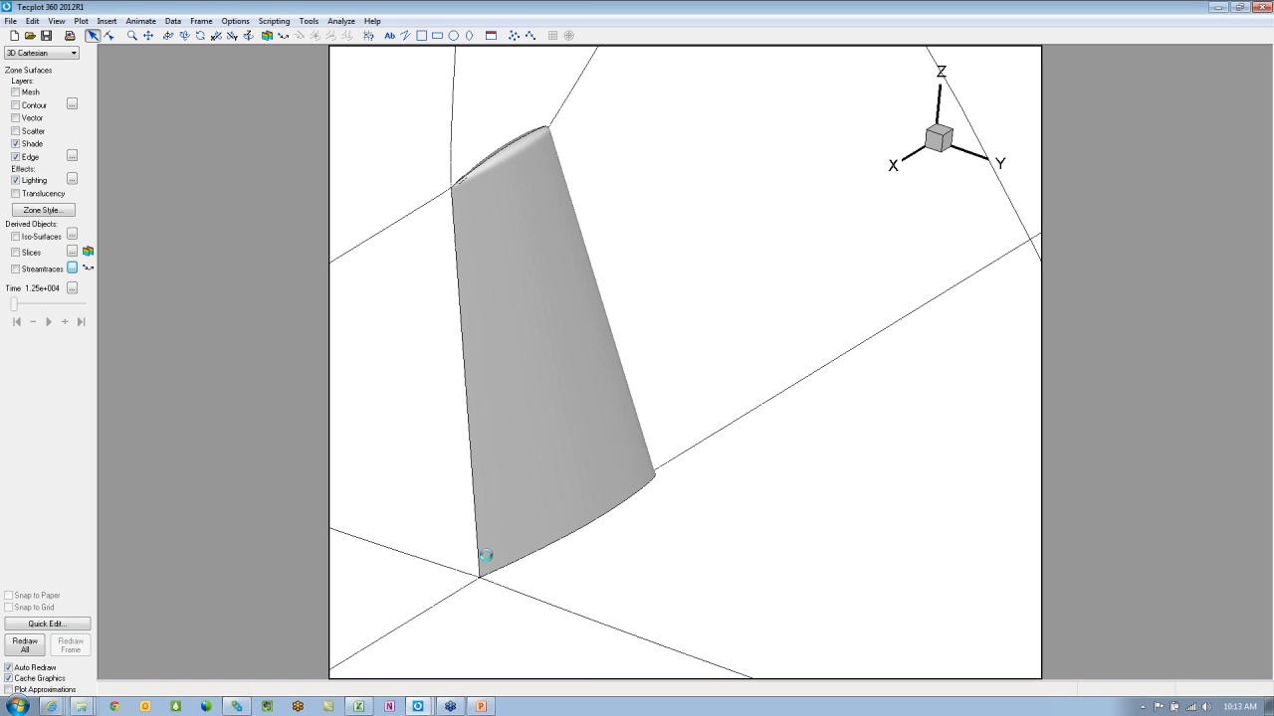
ctrl+right_drag(485, 556, 539, 385)
ctrl+right_drag(661, 638, 505, 426)
ctrl+right_drag(591, 557, 635, 574)
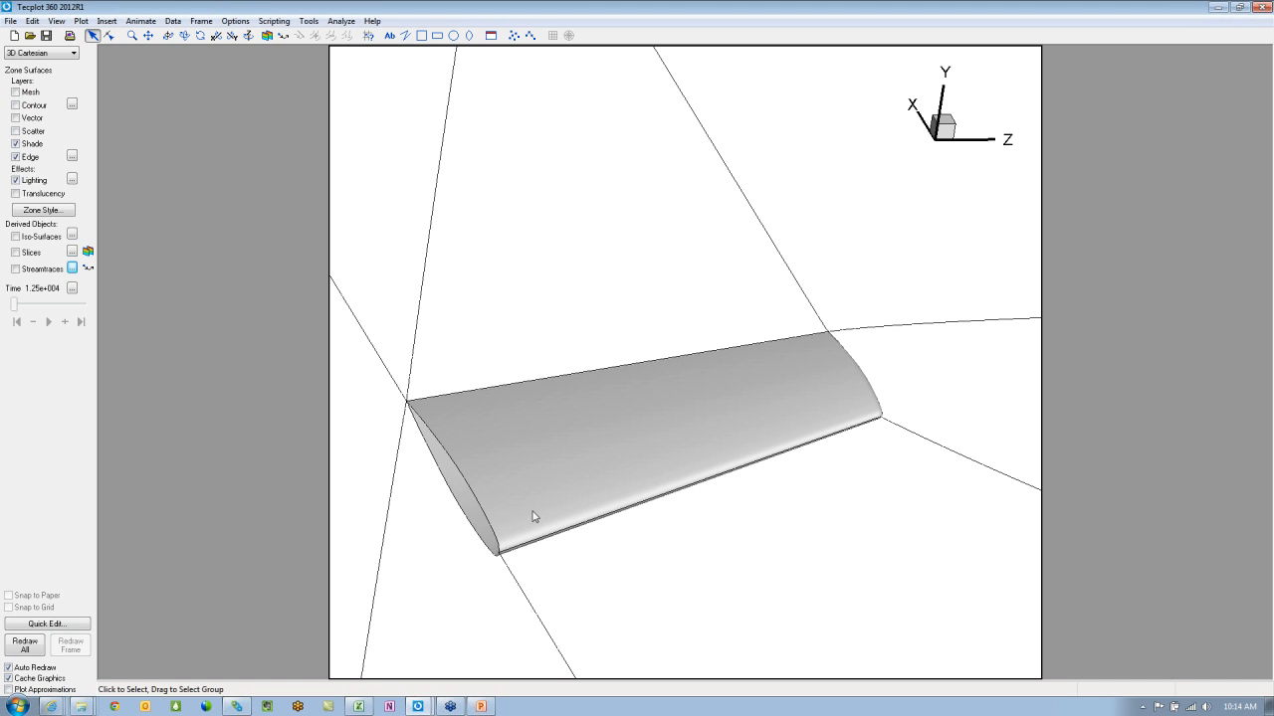
Step: Show streamtraces with RHO-U, RHO-V and RHO-W as the vector variables, and set their format to Surface Line
click(36, 271)
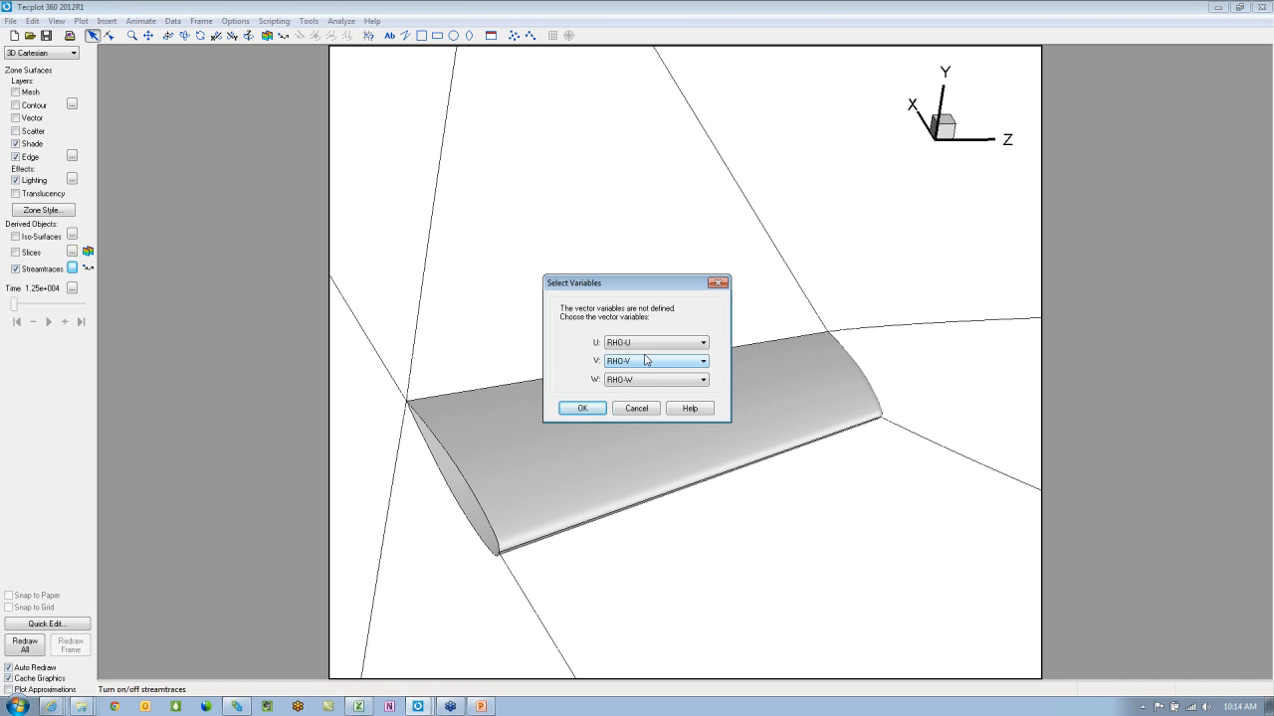
click(591, 409)
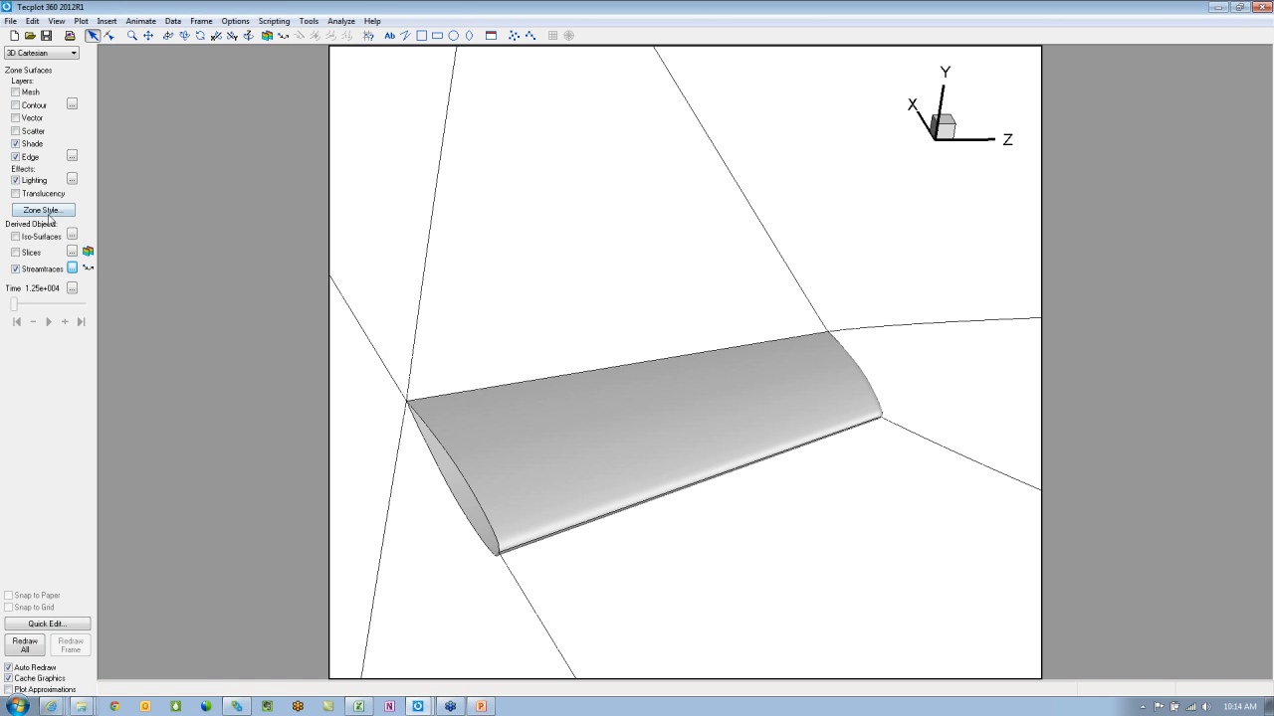
click(88, 269)
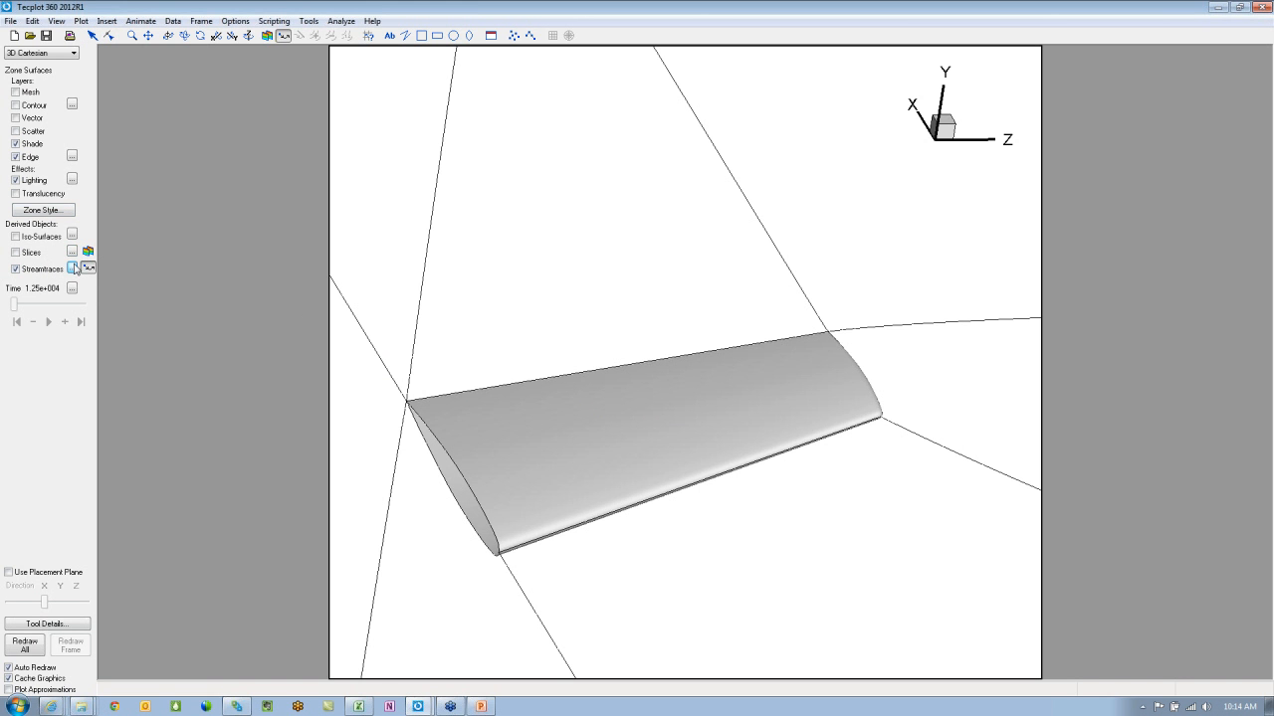
click(72, 269)
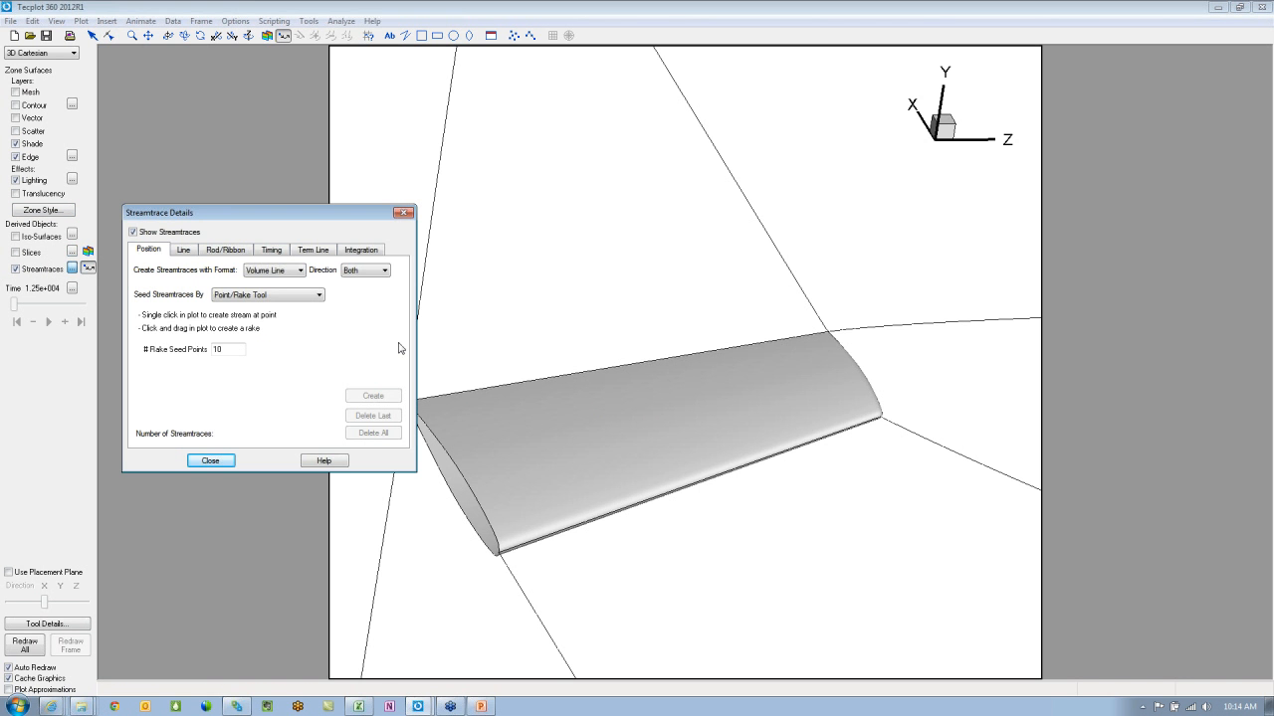
click(292, 295)
click(269, 266)
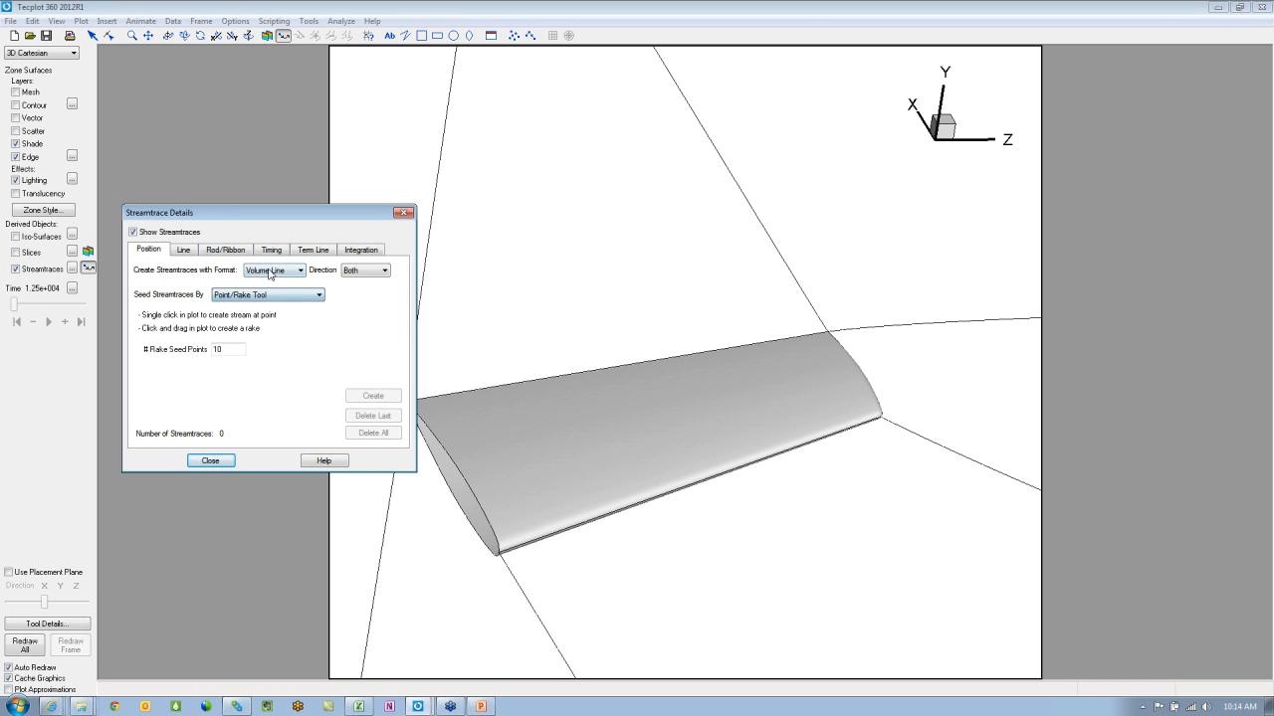
click(270, 269)
click(273, 282)
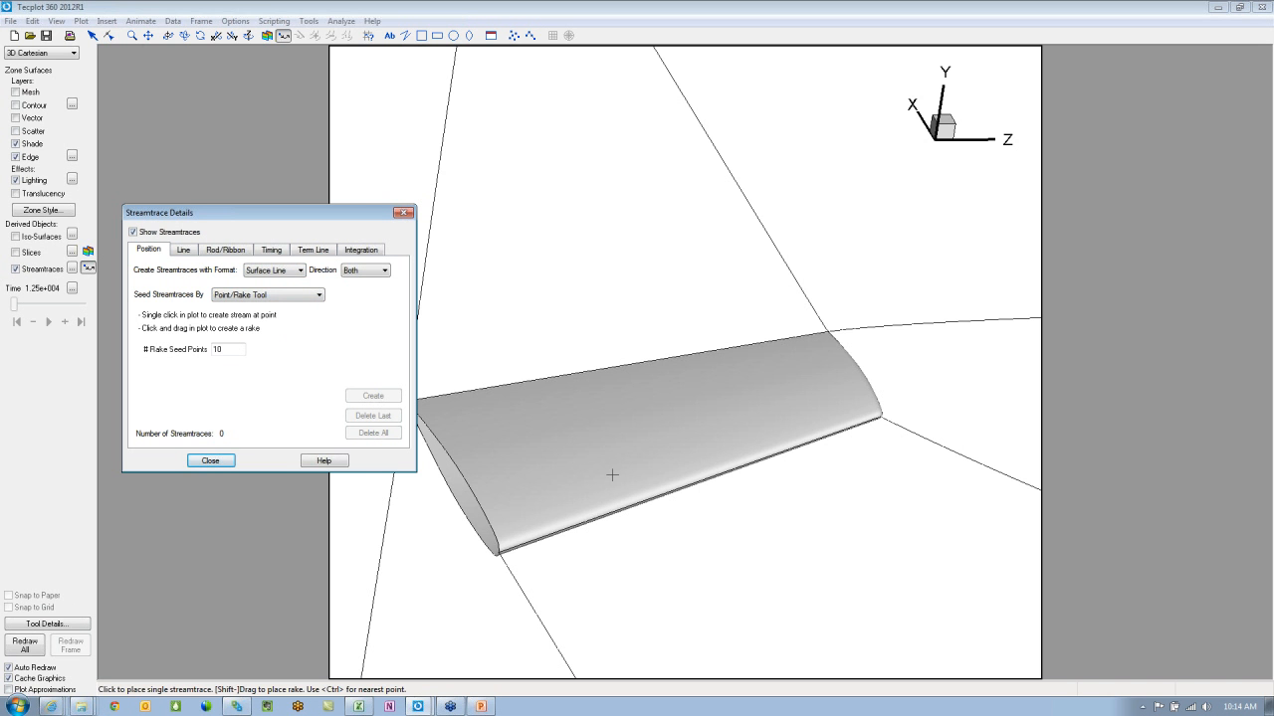
Step: Show only the LowerWingSurface and UpperWingSurface zones in the zone style settings, and bring the wing into clear view
click(42, 210)
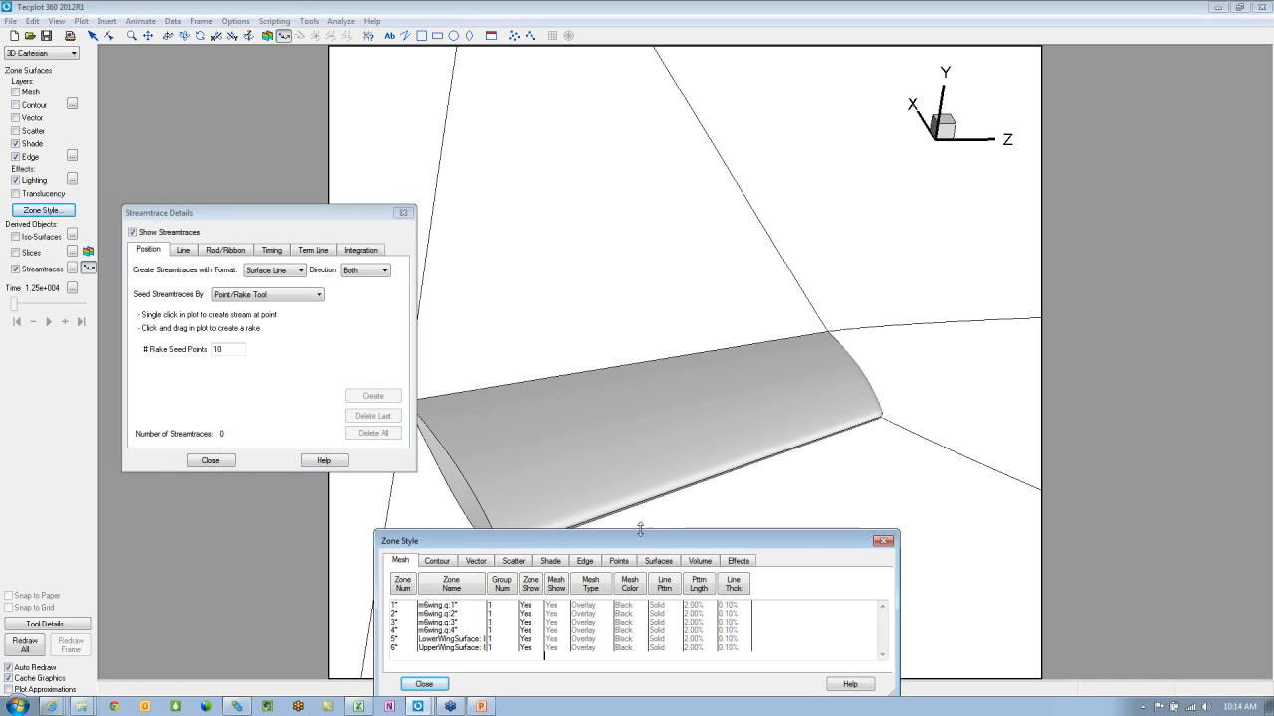
drag(643, 530, 642, 451)
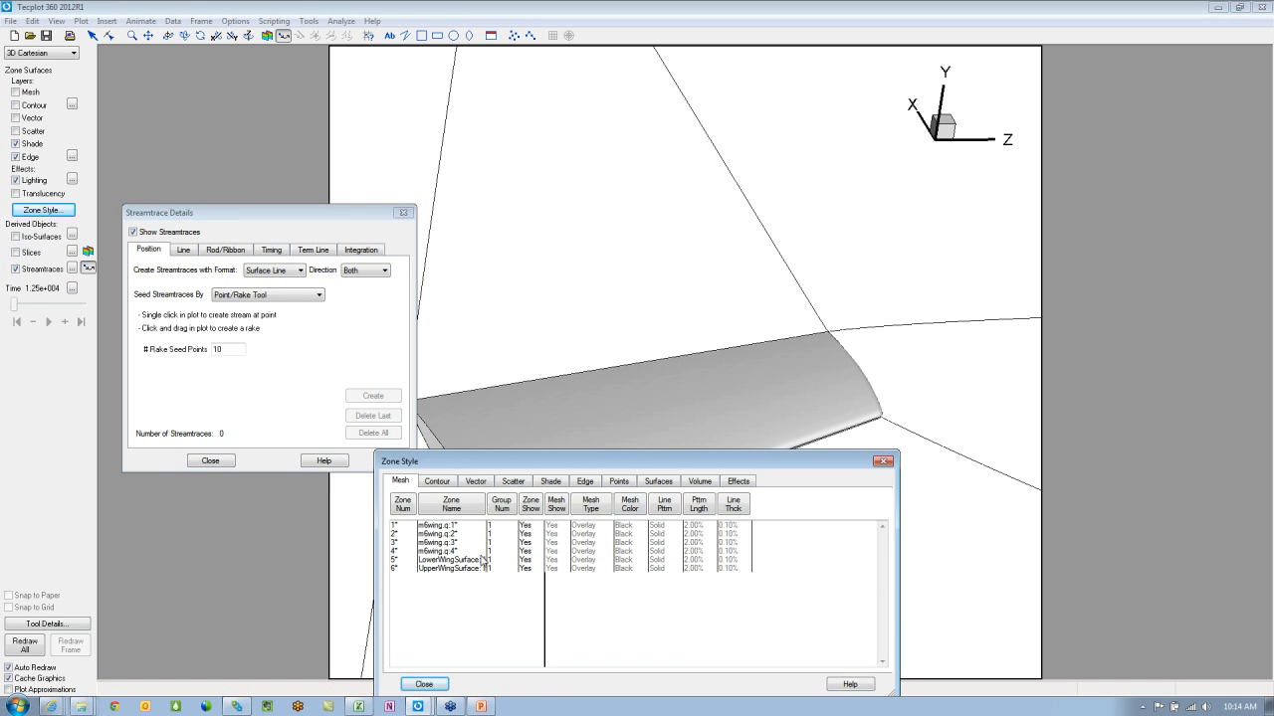
drag(483, 560, 485, 568)
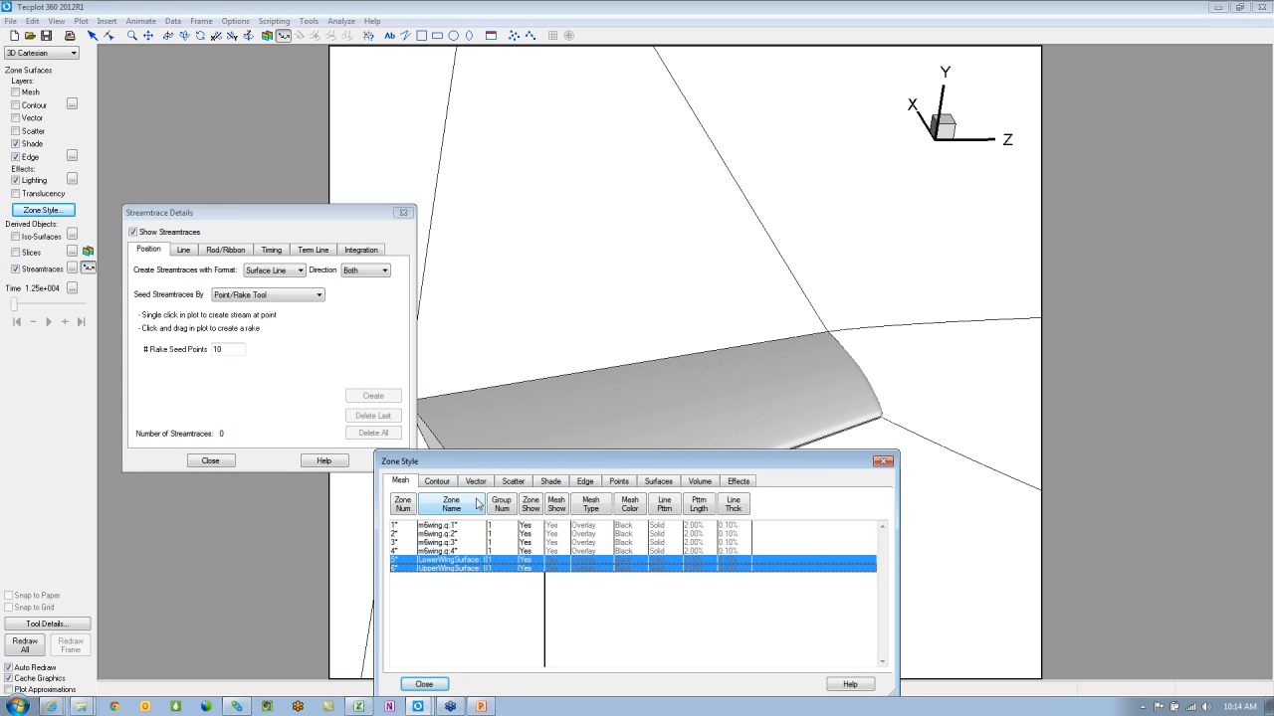
click(534, 505)
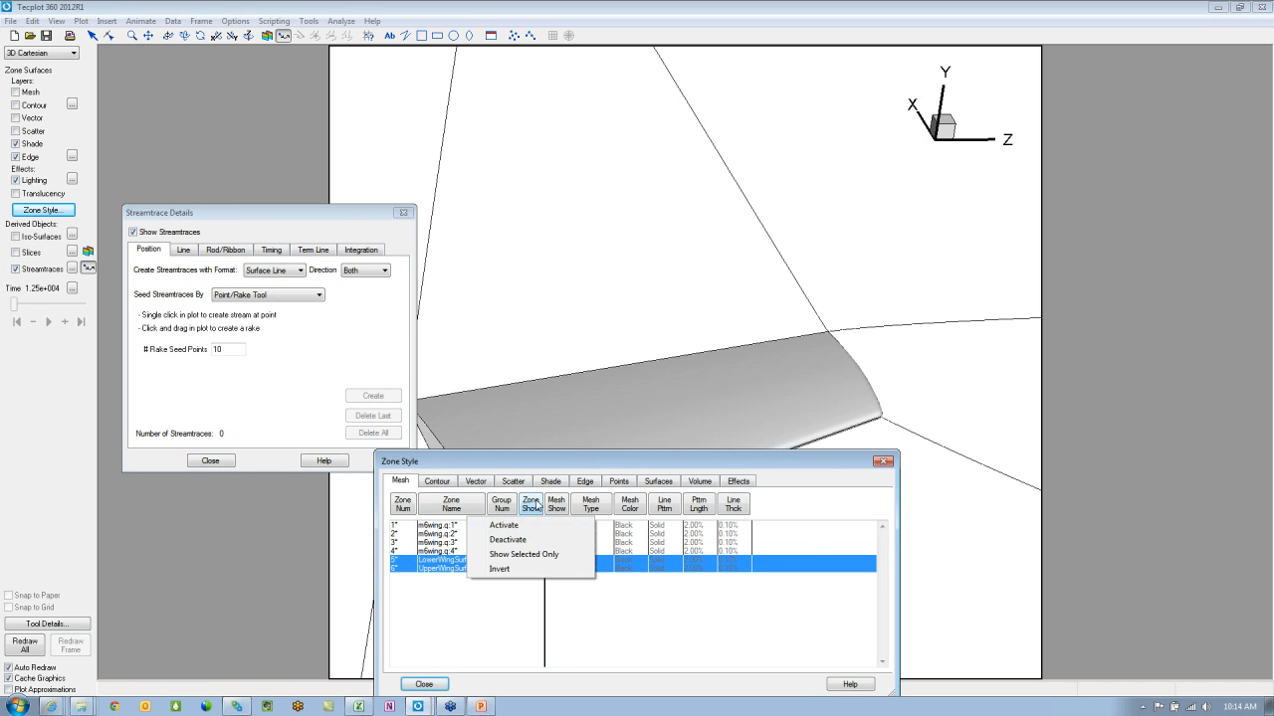
click(523, 555)
drag(551, 466, 696, 586)
right_drag(663, 504, 673, 415)
middle_drag(648, 461, 647, 427)
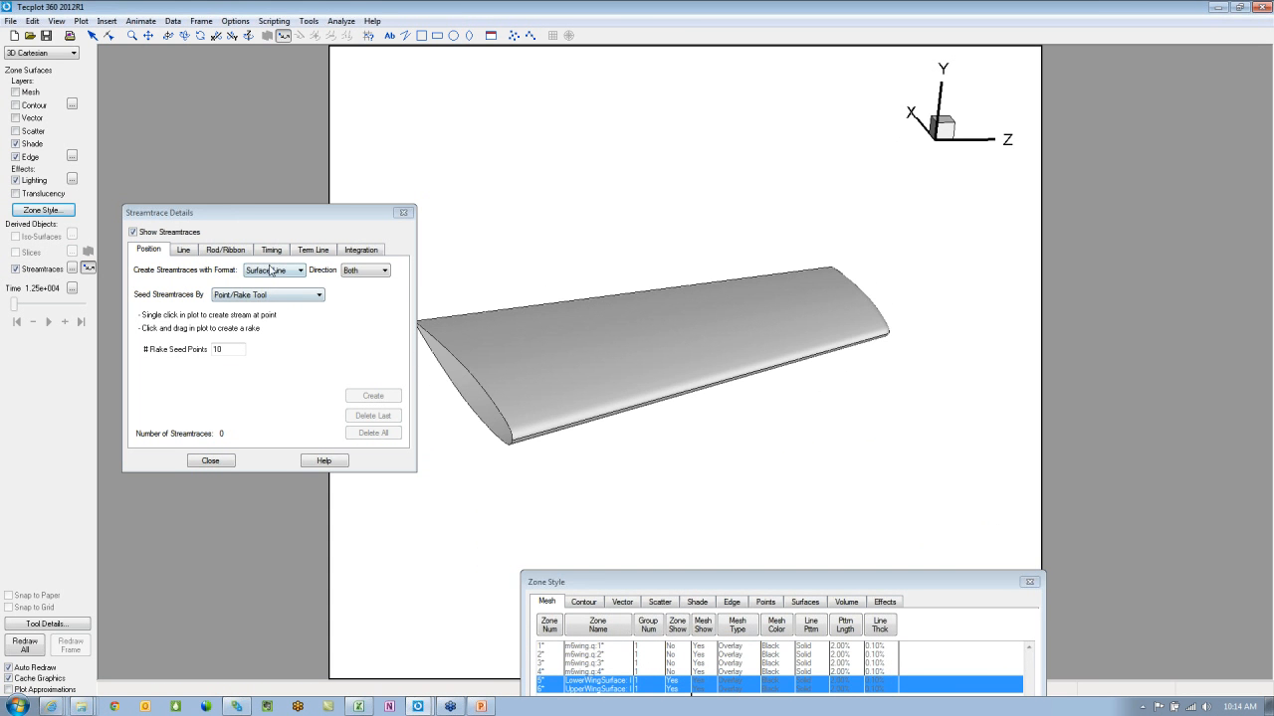
Step: Seed 1500 Surface Line streamtraces from Surfaces of Active Zones on the wing
click(268, 295)
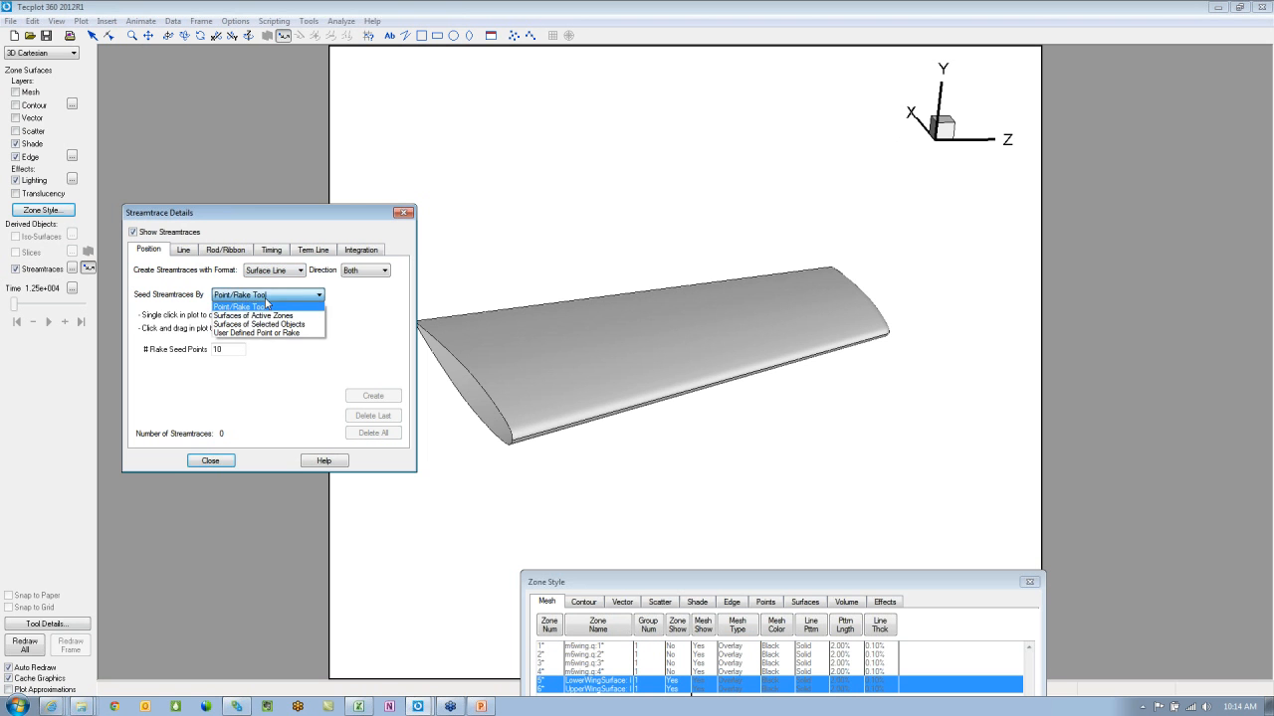
click(260, 313)
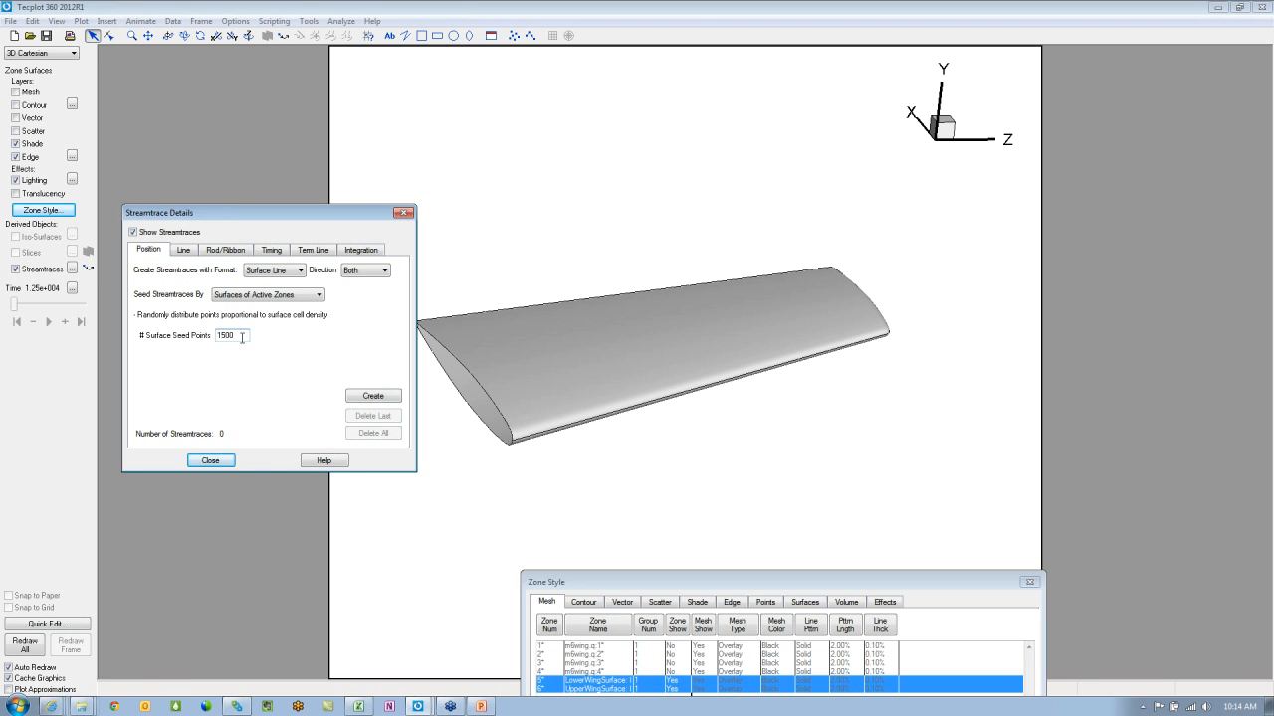
click(377, 399)
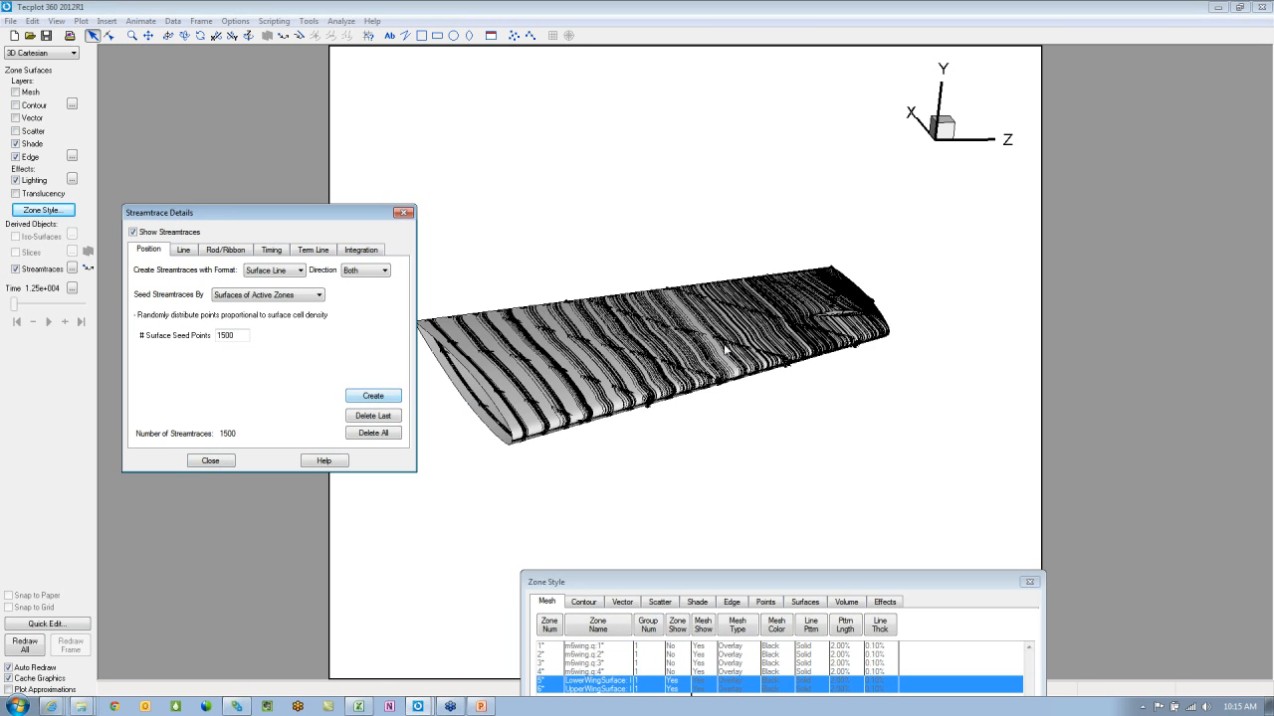
Step: Examine the surface streamtrace pattern on the wing's upper surface close to the tip
ctrl+right_drag(685, 375, 765, 398)
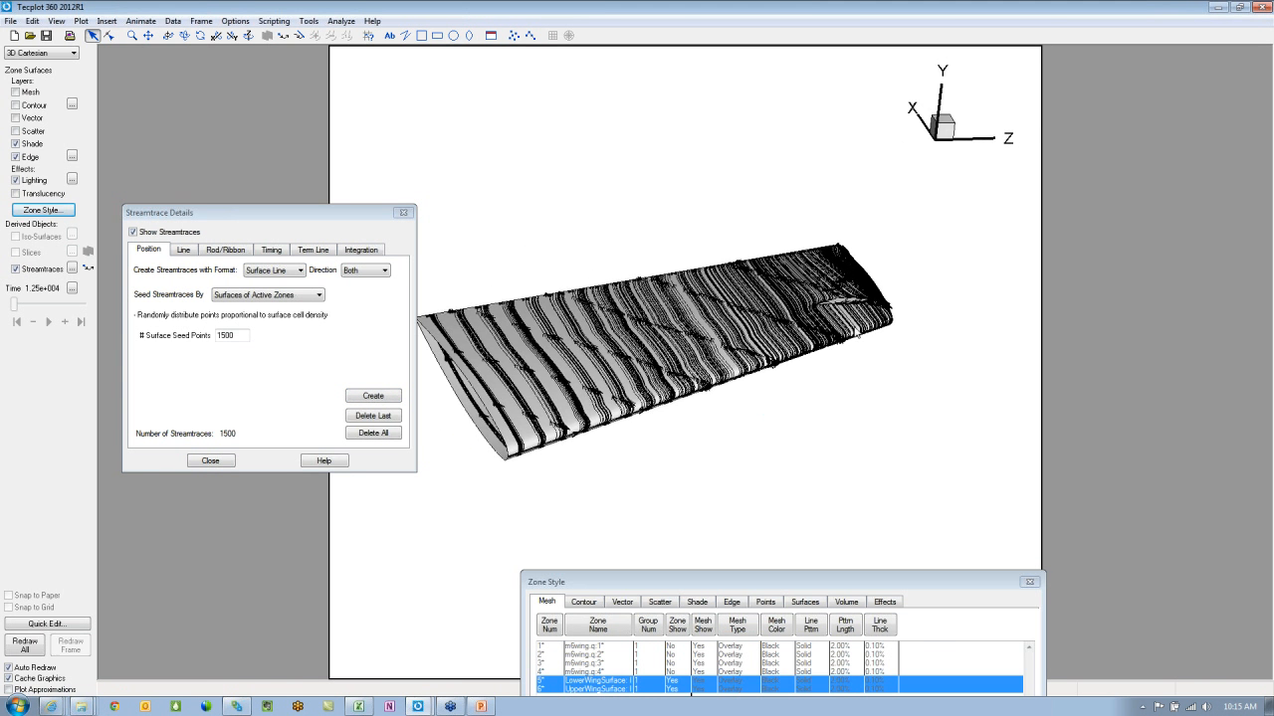
scroll(813, 411, up, 2)
right_drag(903, 287, 705, 372)
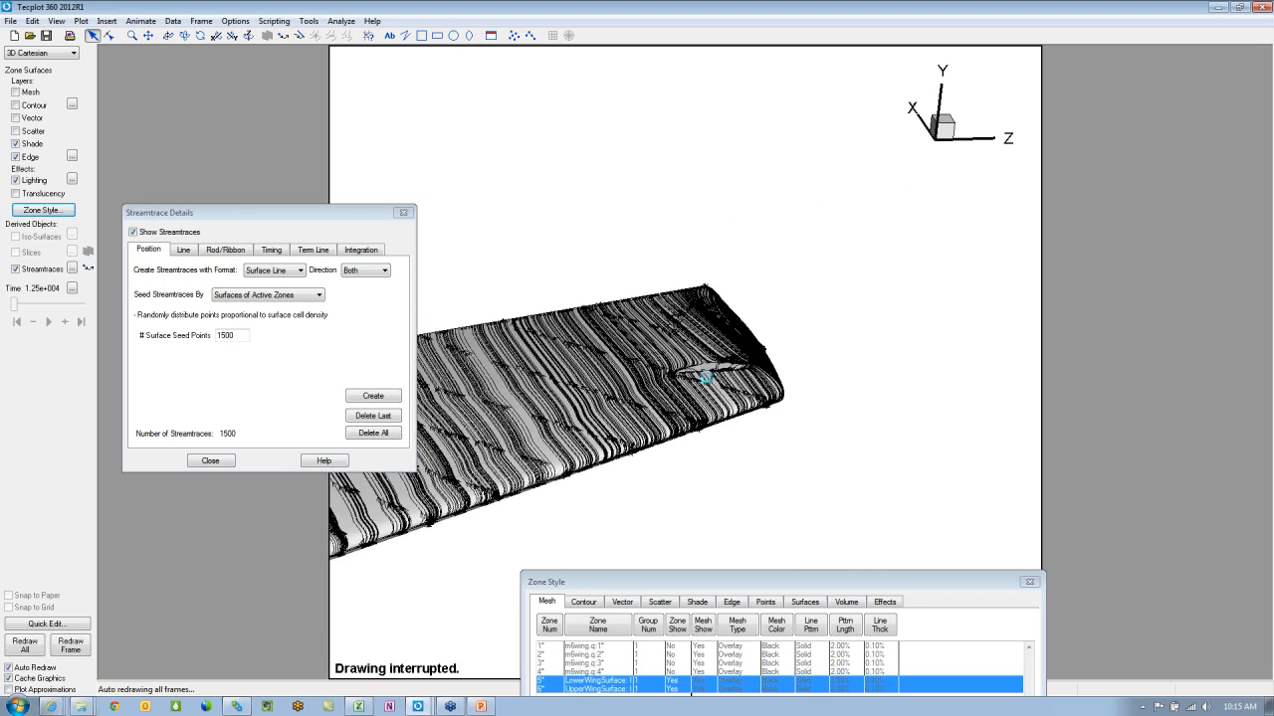
scroll(701, 470, up, 4)
scroll(781, 388, up, 5)
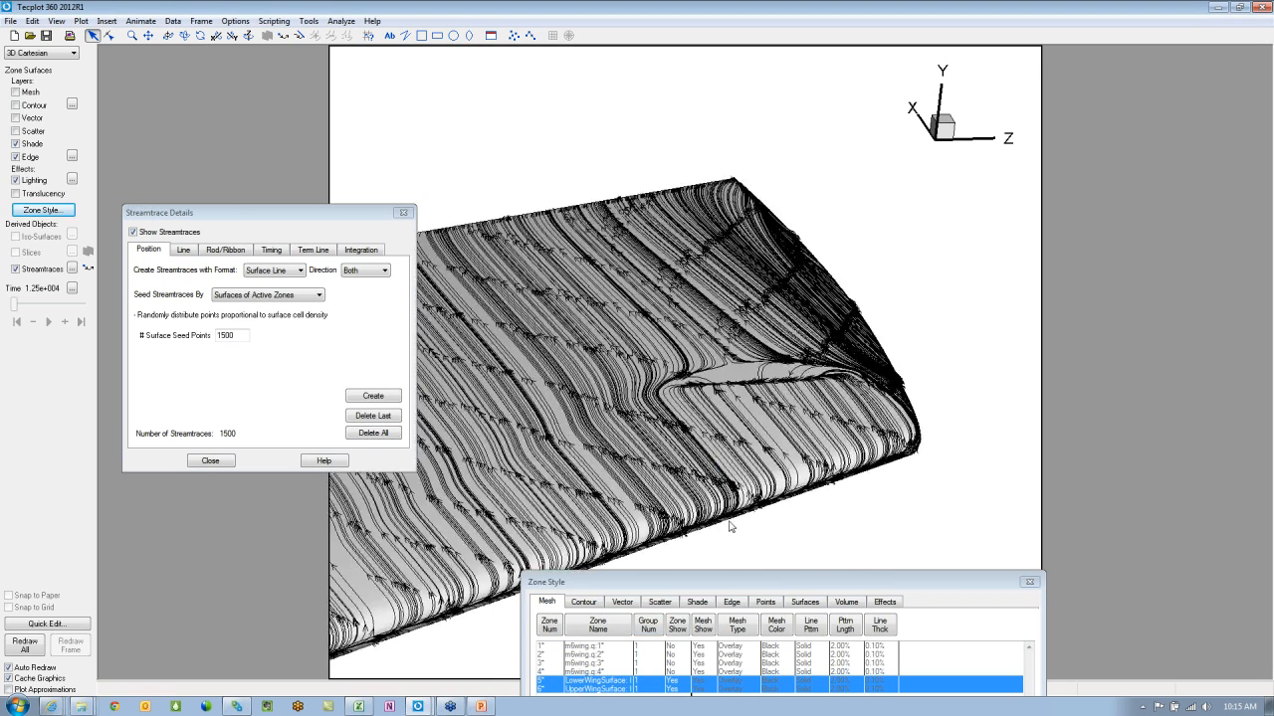
scroll(801, 364, up, 2)
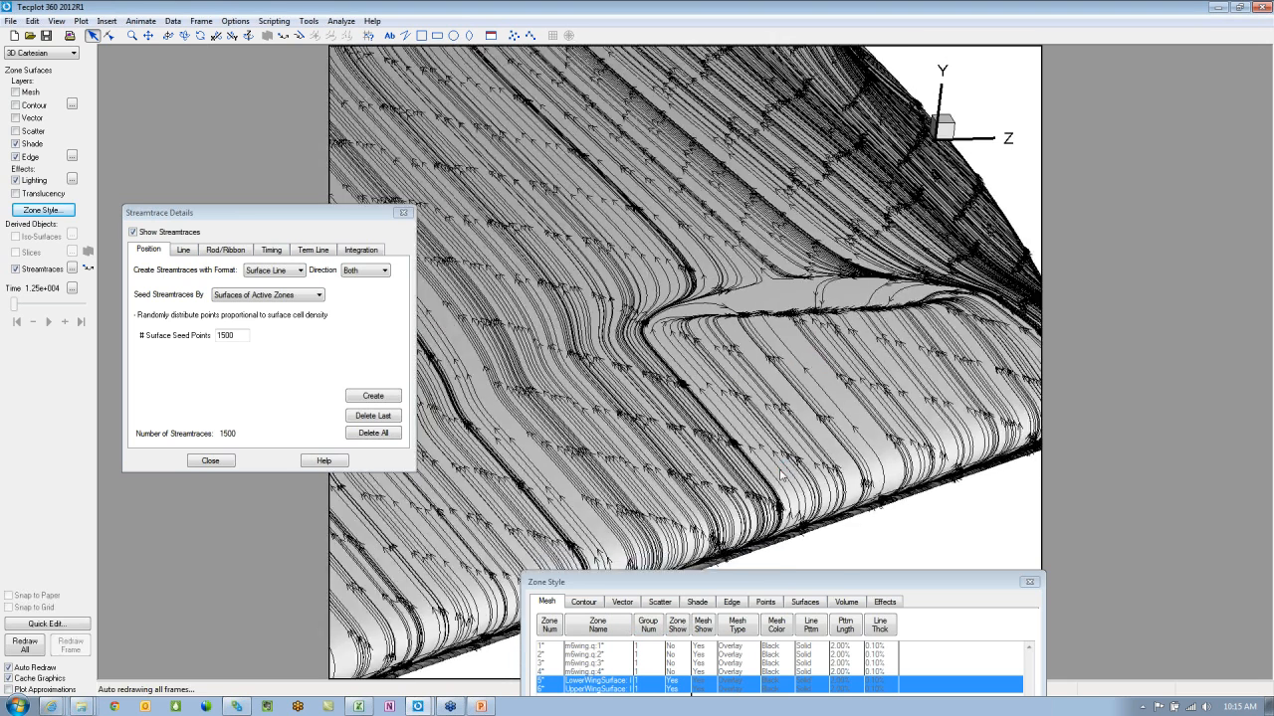
right_drag(796, 445, 695, 467)
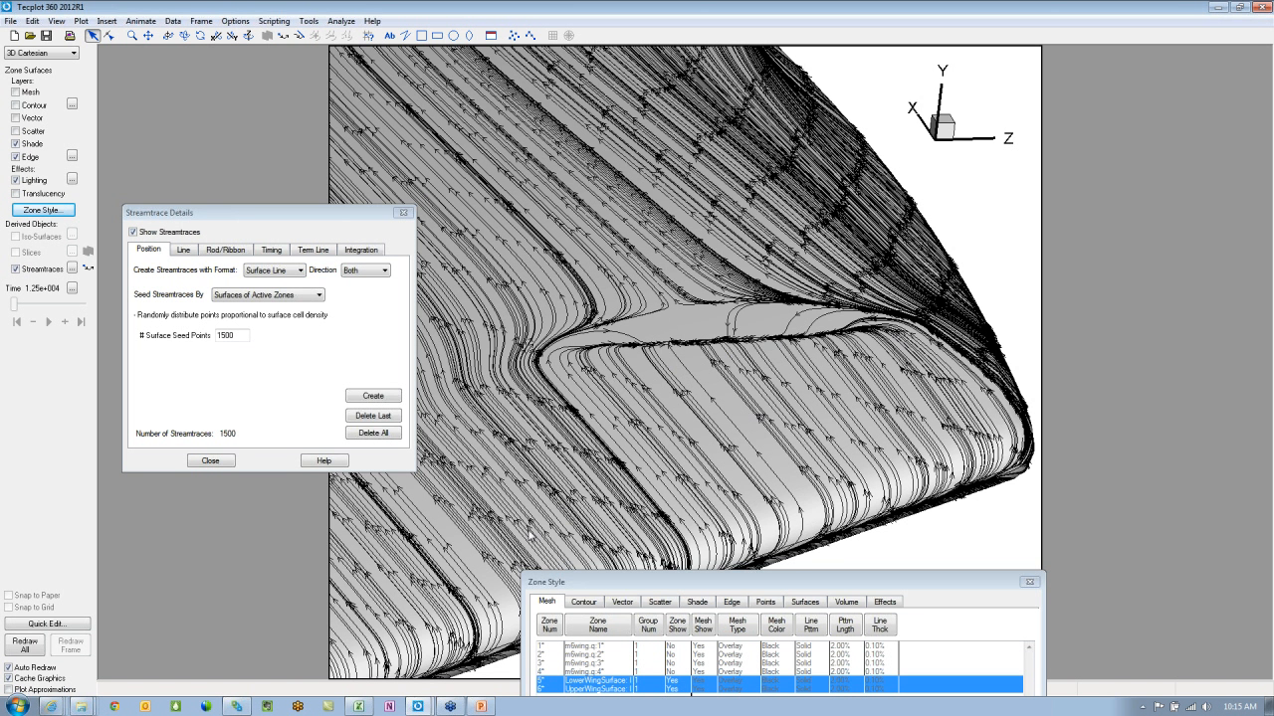
Step: Delete all the streamtraces from the wing and close the zone style settings
click(364, 417)
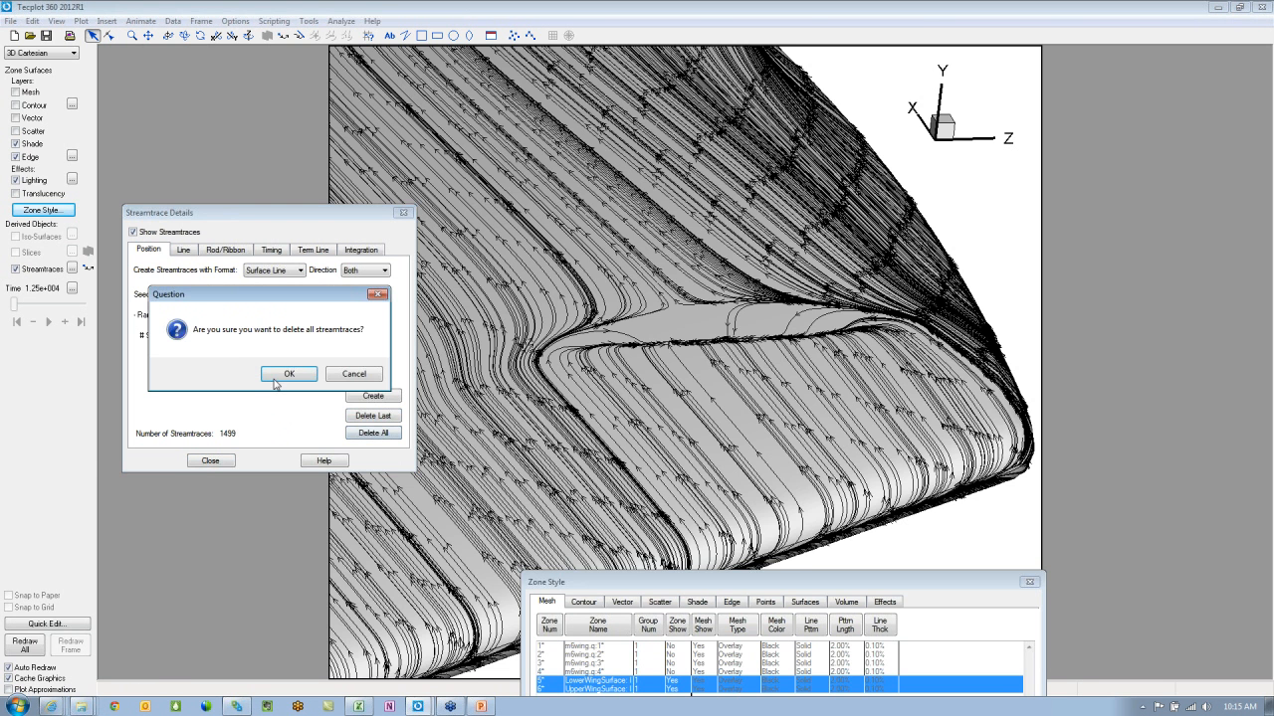
click(279, 373)
click(373, 433)
drag(653, 582, 649, 451)
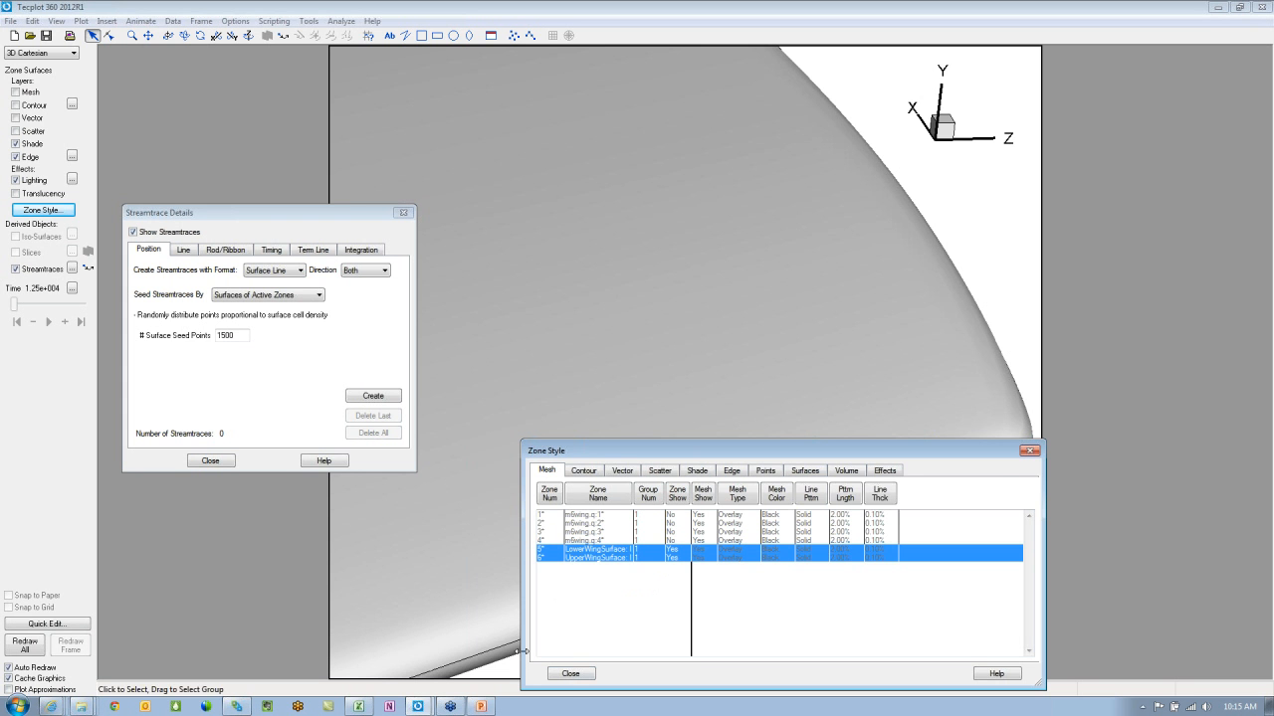
click(557, 673)
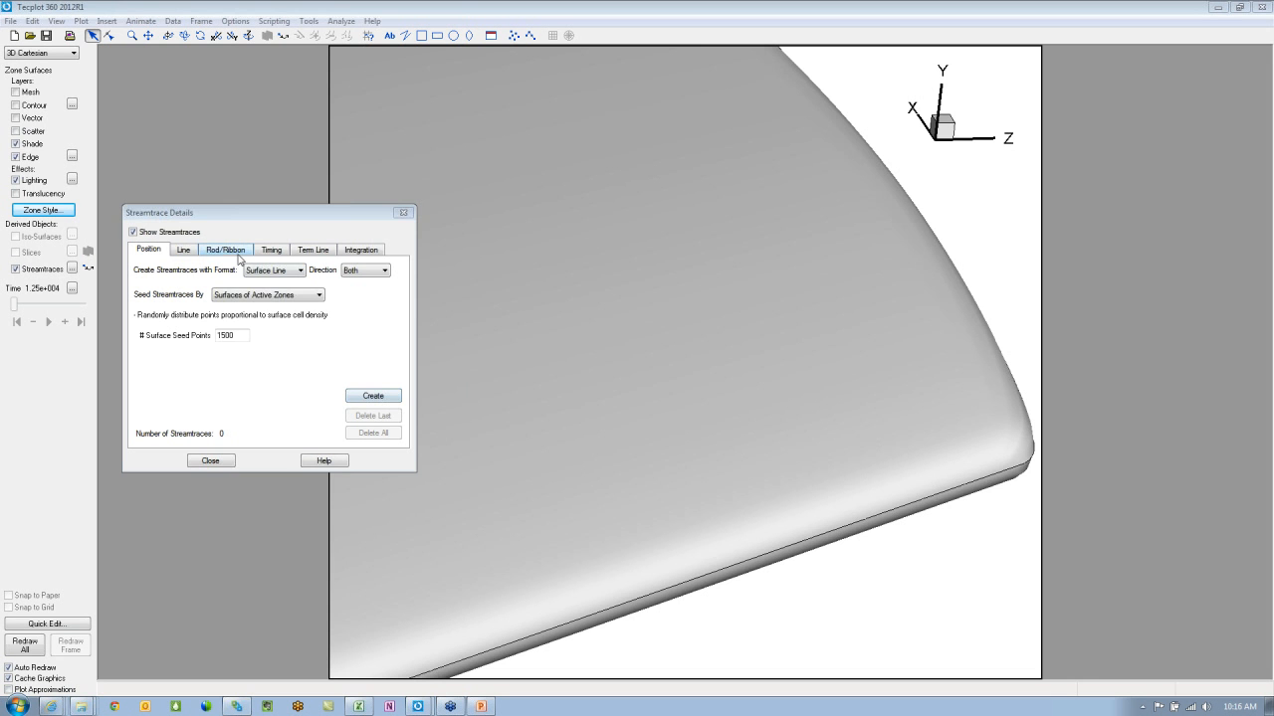
Step: Place two single surface streamtraces near the wing tip with Point/Rake Tool seeding and the mesh shown, and return seeding to Surfaces of Active Zones
click(235, 297)
click(241, 308)
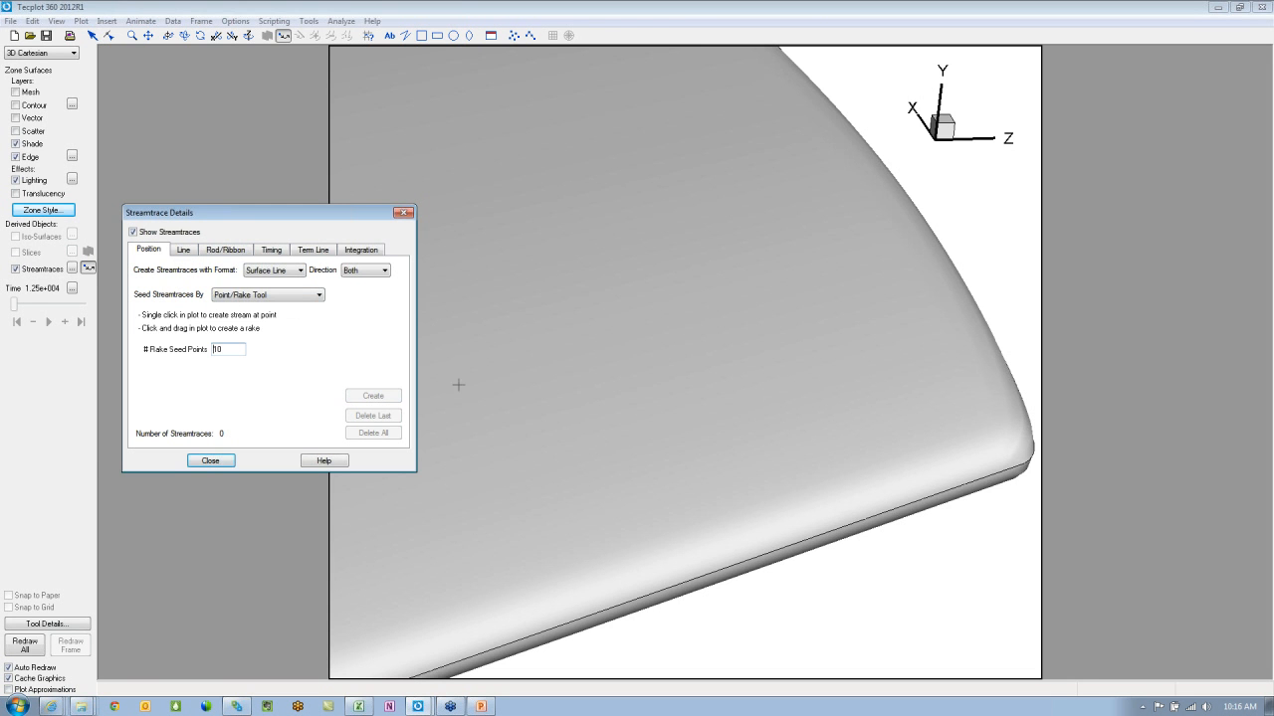
click(577, 395)
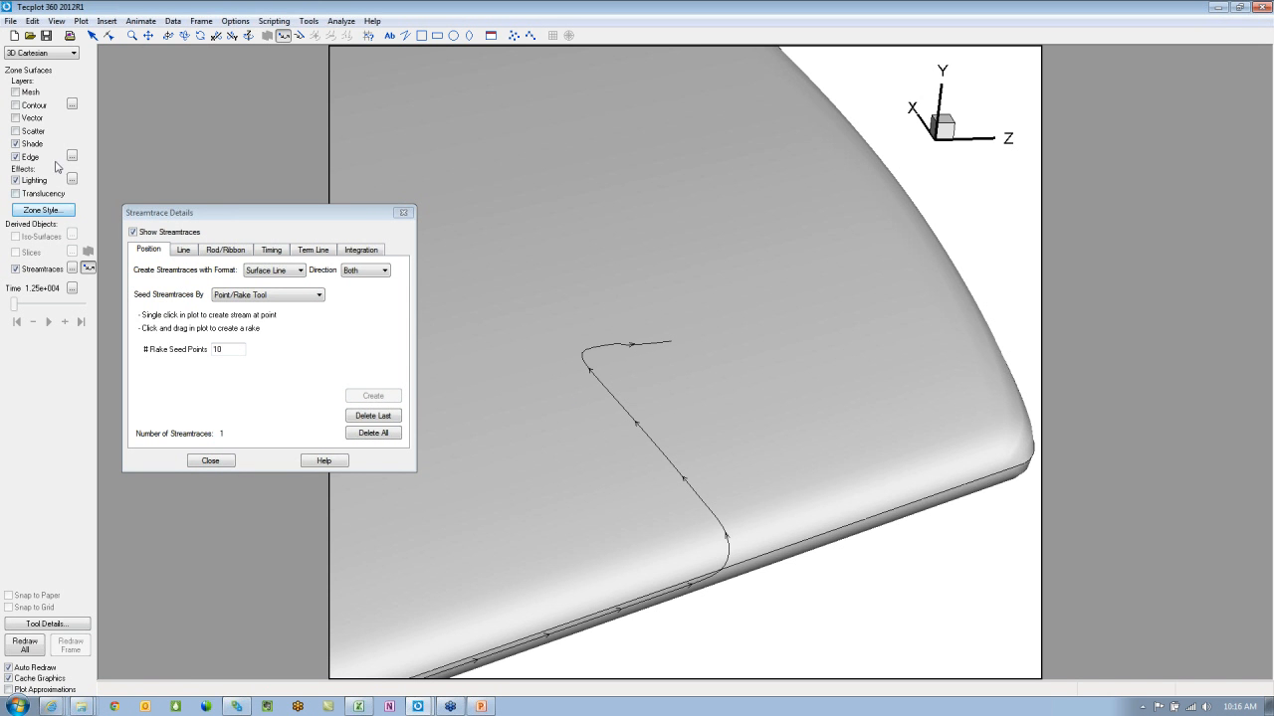
click(15, 91)
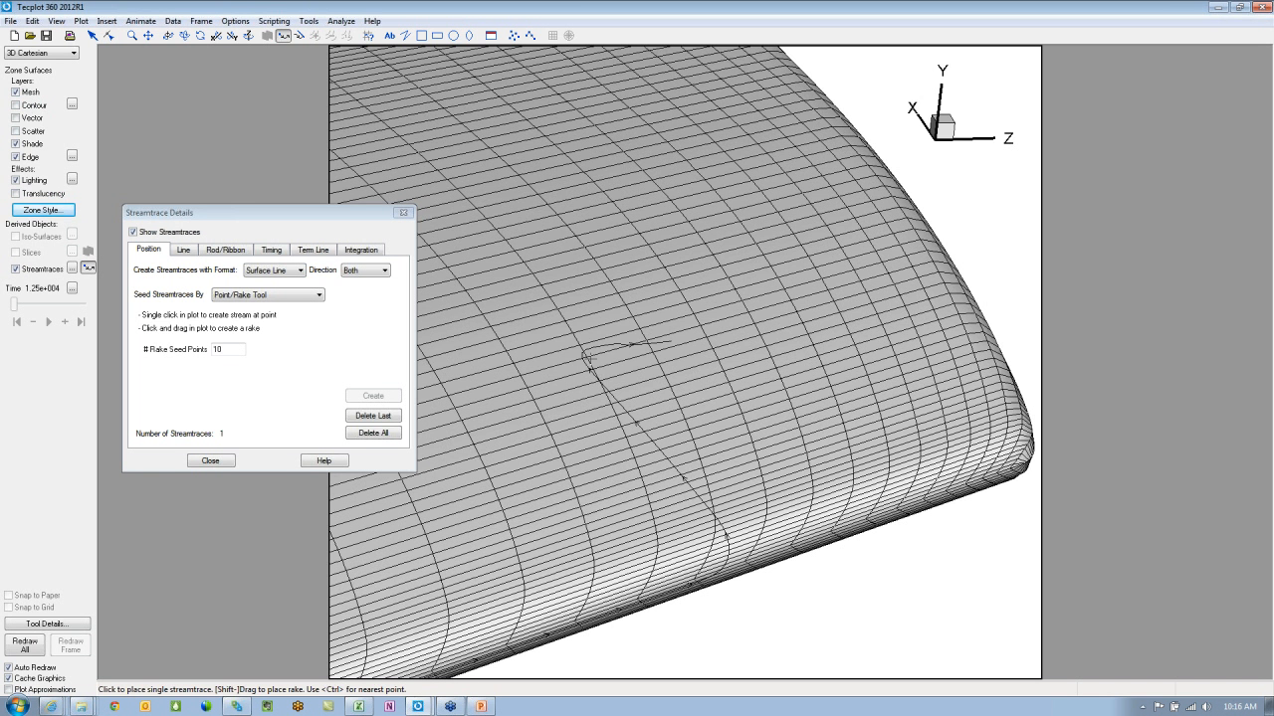
click(591, 405)
click(318, 296)
click(262, 328)
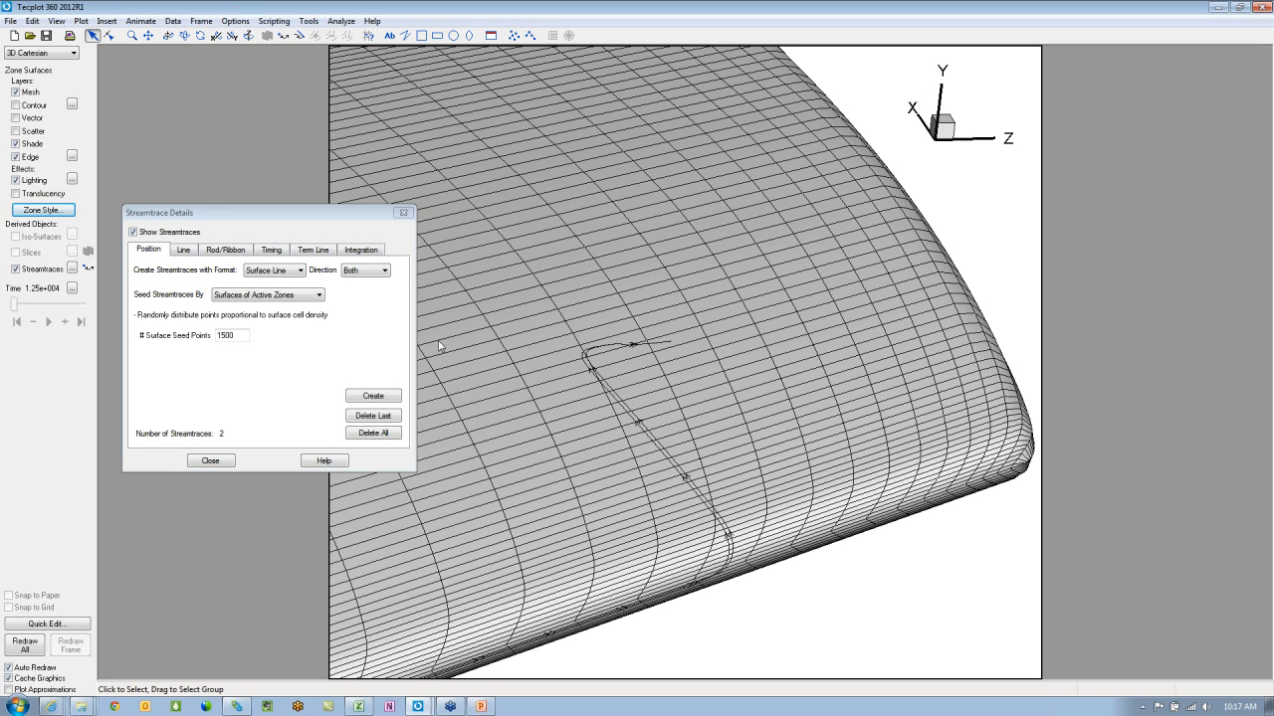
Step: Start a new layout in place of the wing plot, and choose the Fluent Data Loader as the import format
click(12, 21)
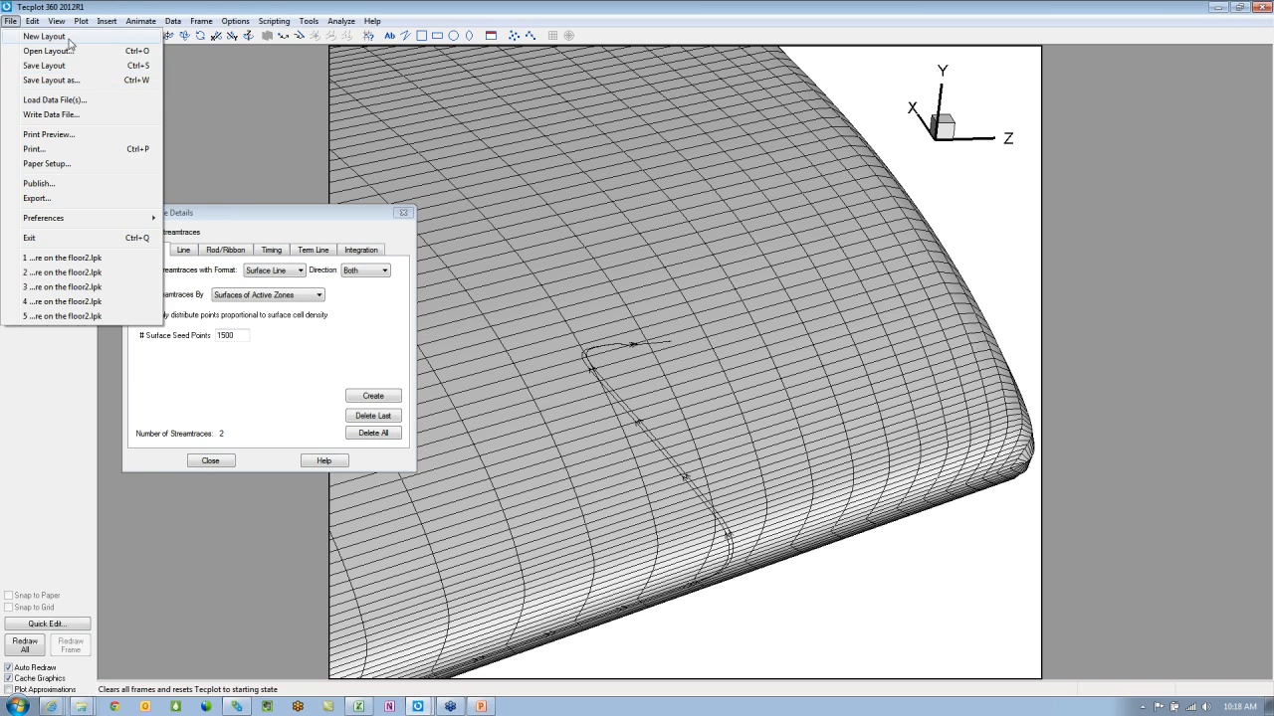
click(68, 38)
click(687, 387)
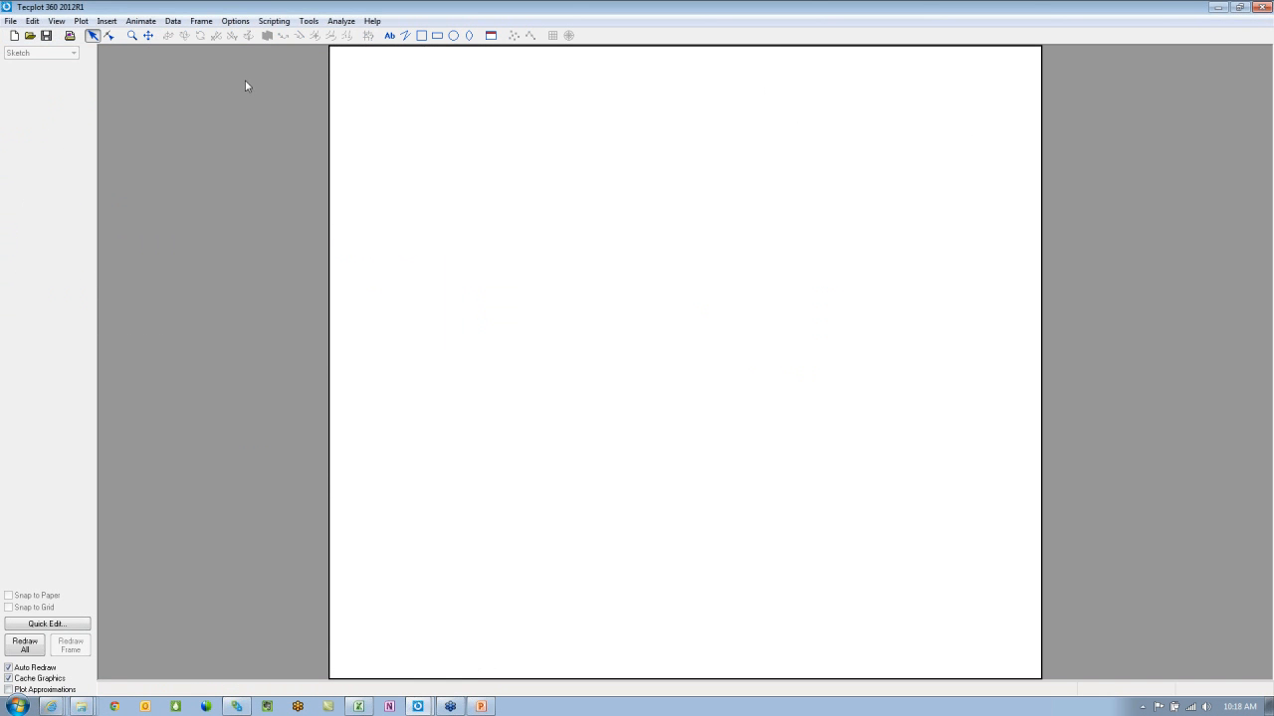
click(12, 21)
click(42, 99)
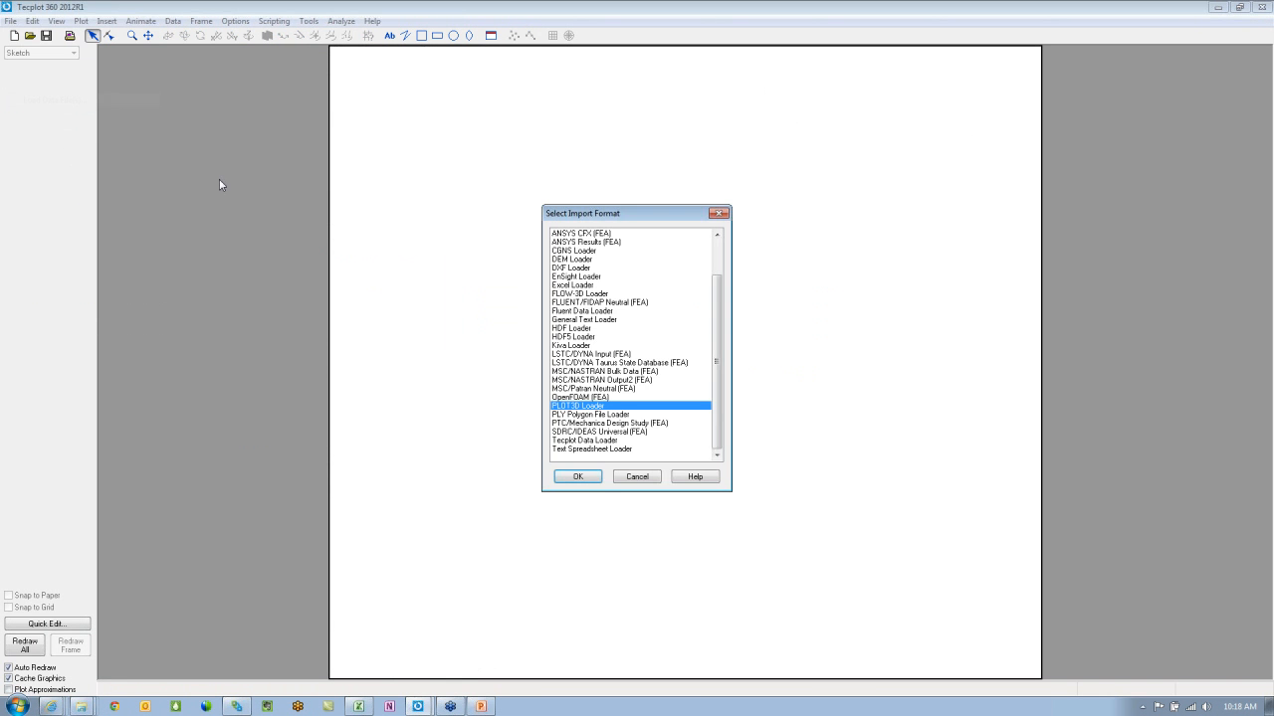
click(591, 302)
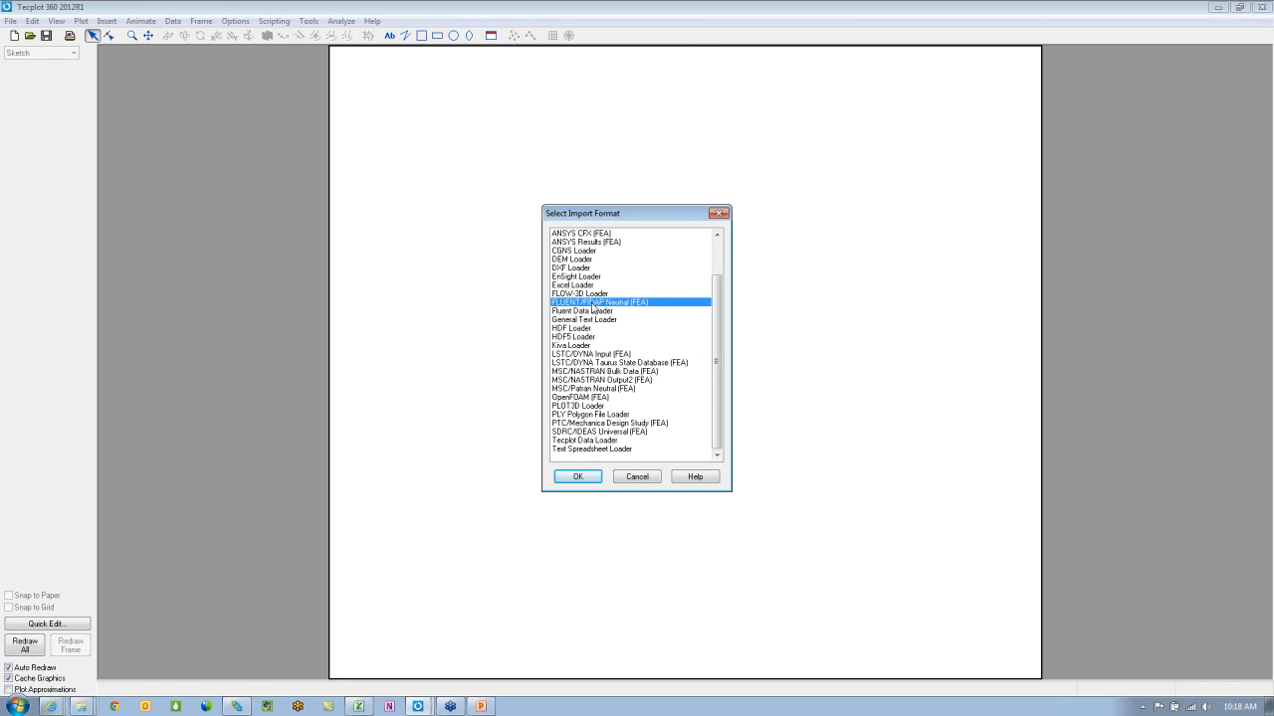
click(593, 310)
click(578, 477)
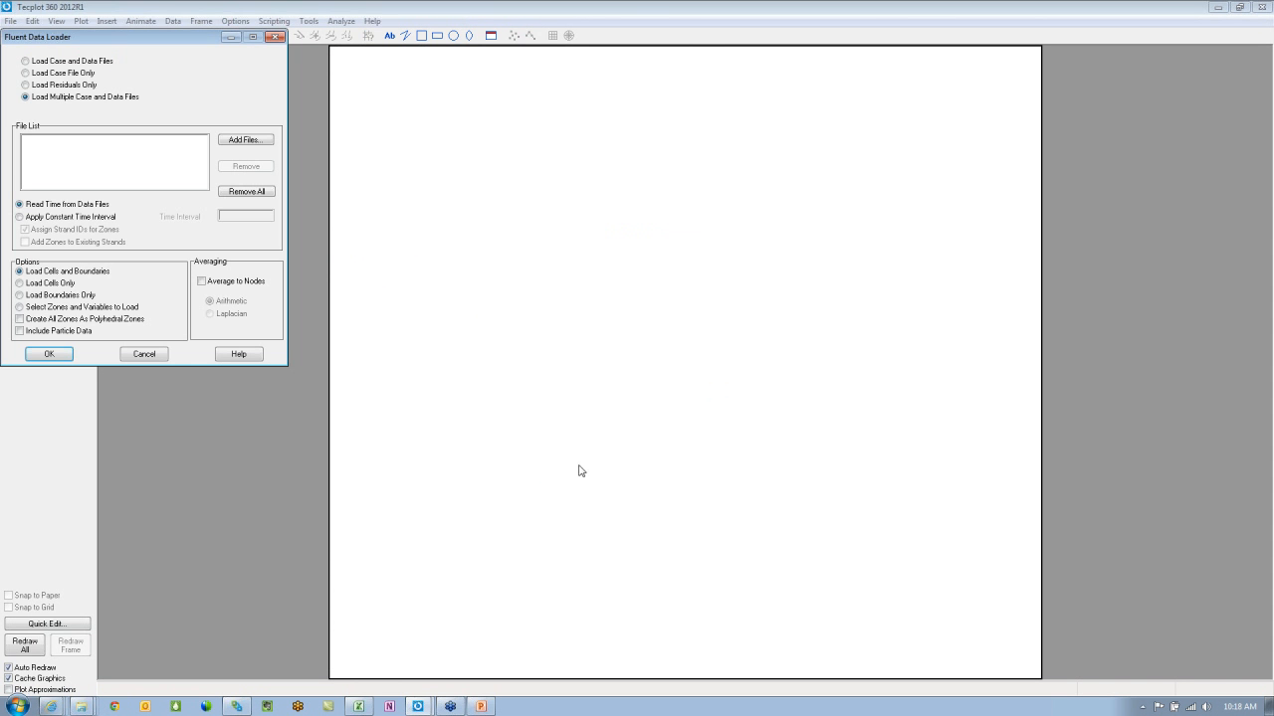
Step: Browse for case and data files in 0_Chorus_Examples, CFD Solver Tunning with Auto Example Fluent, Model1, AS150, down to the Order2 folder
click(247, 140)
click(648, 253)
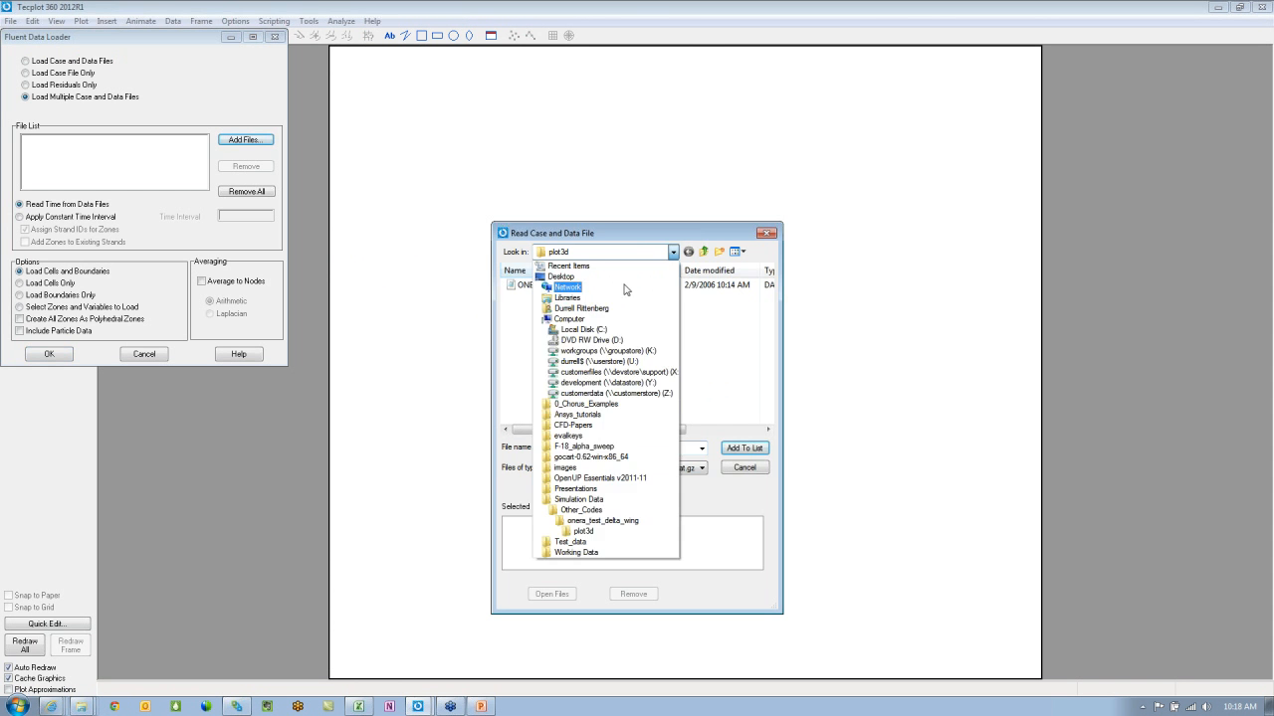
click(595, 404)
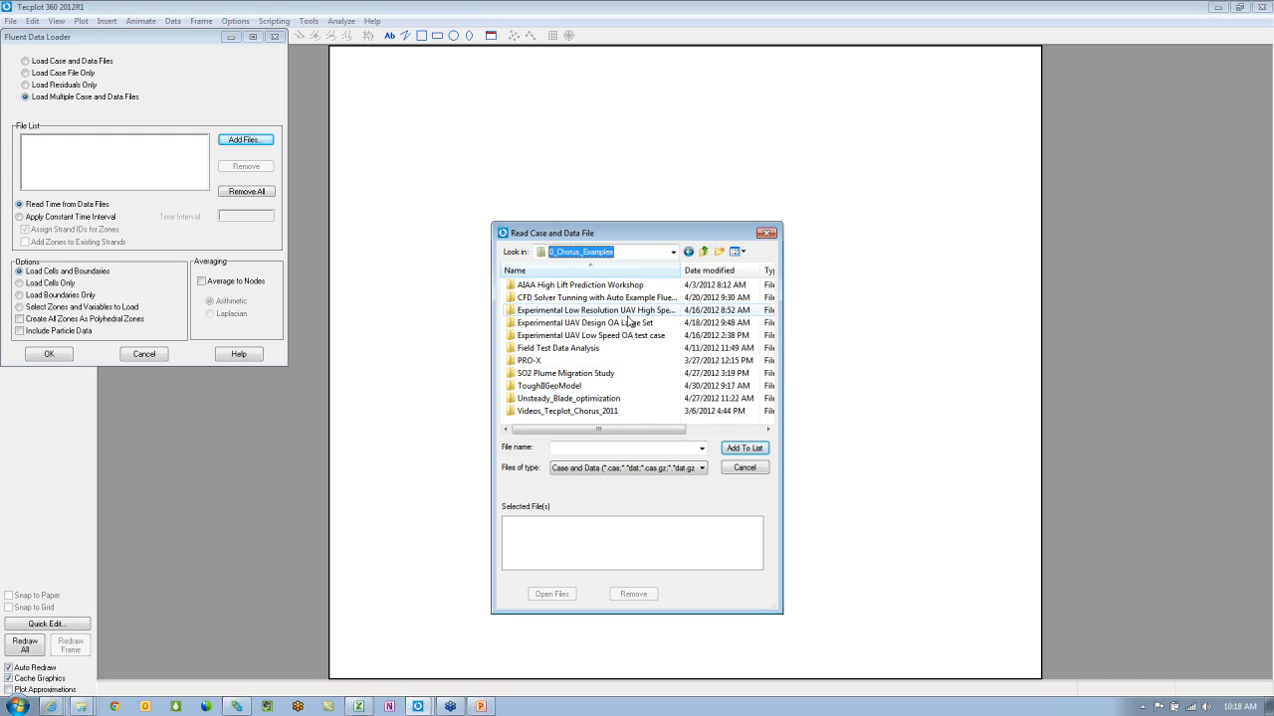
double_click(572, 298)
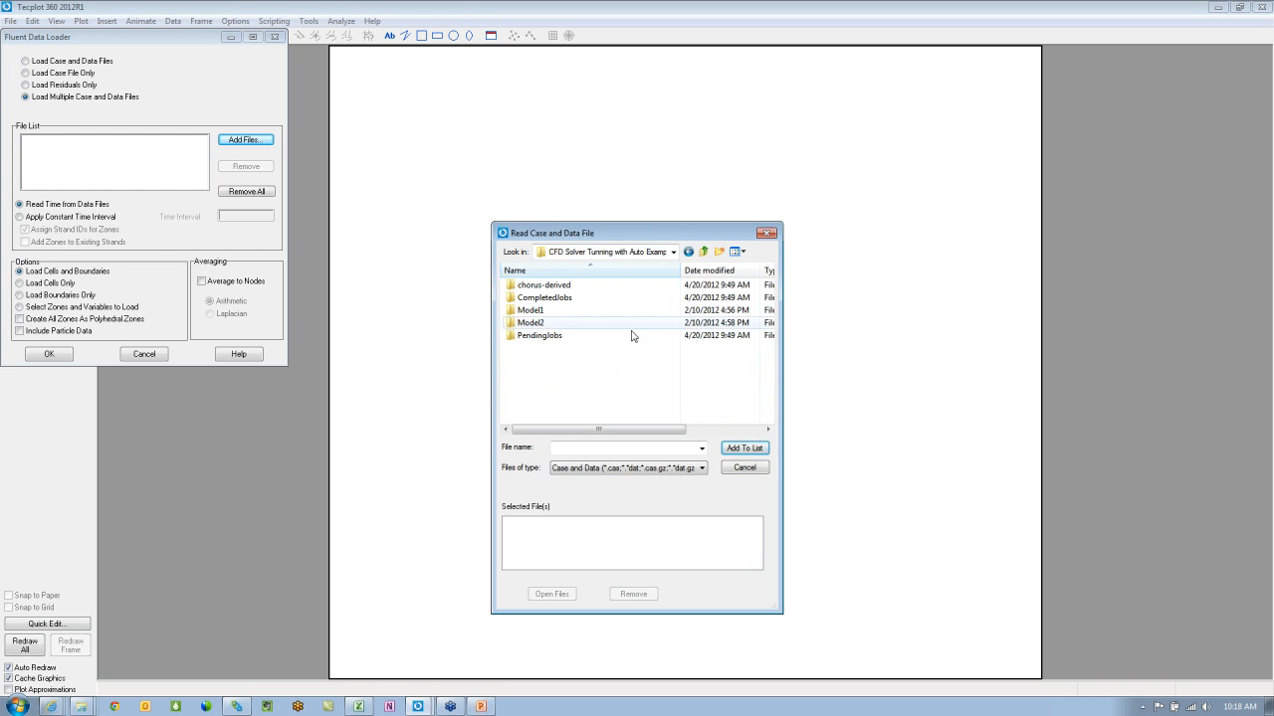
double_click(570, 311)
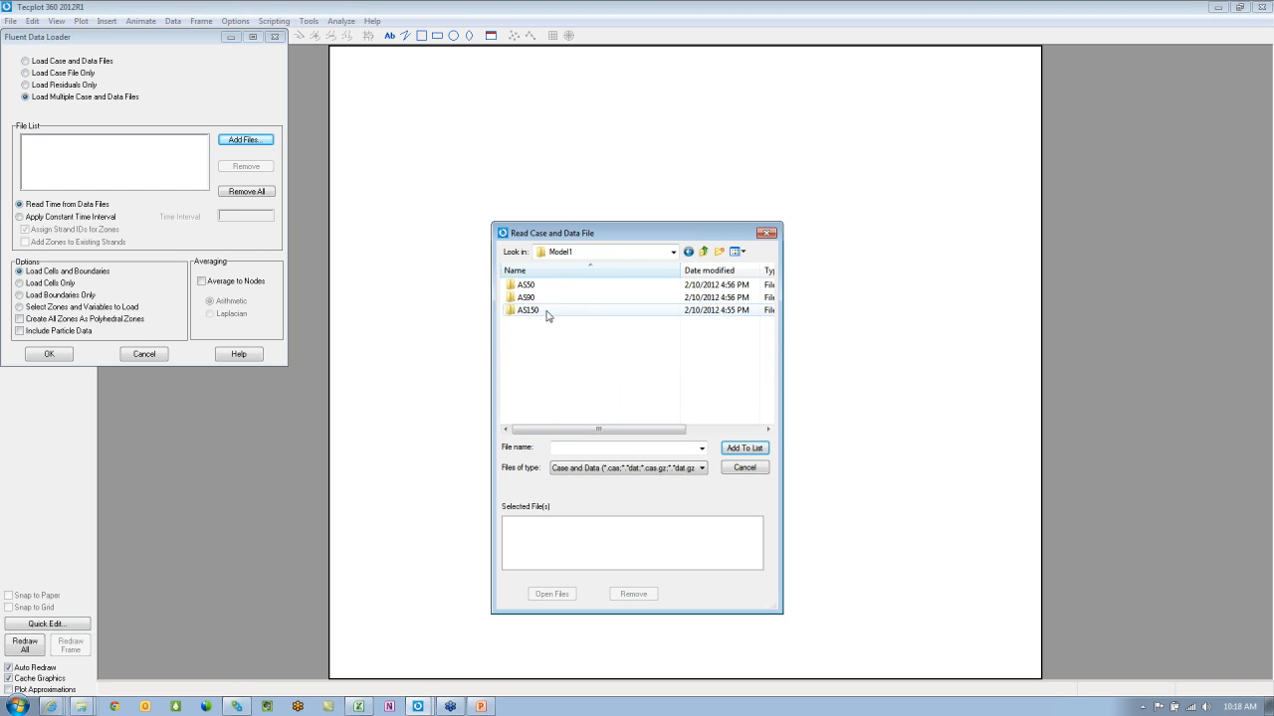
double_click(547, 312)
double_click(538, 315)
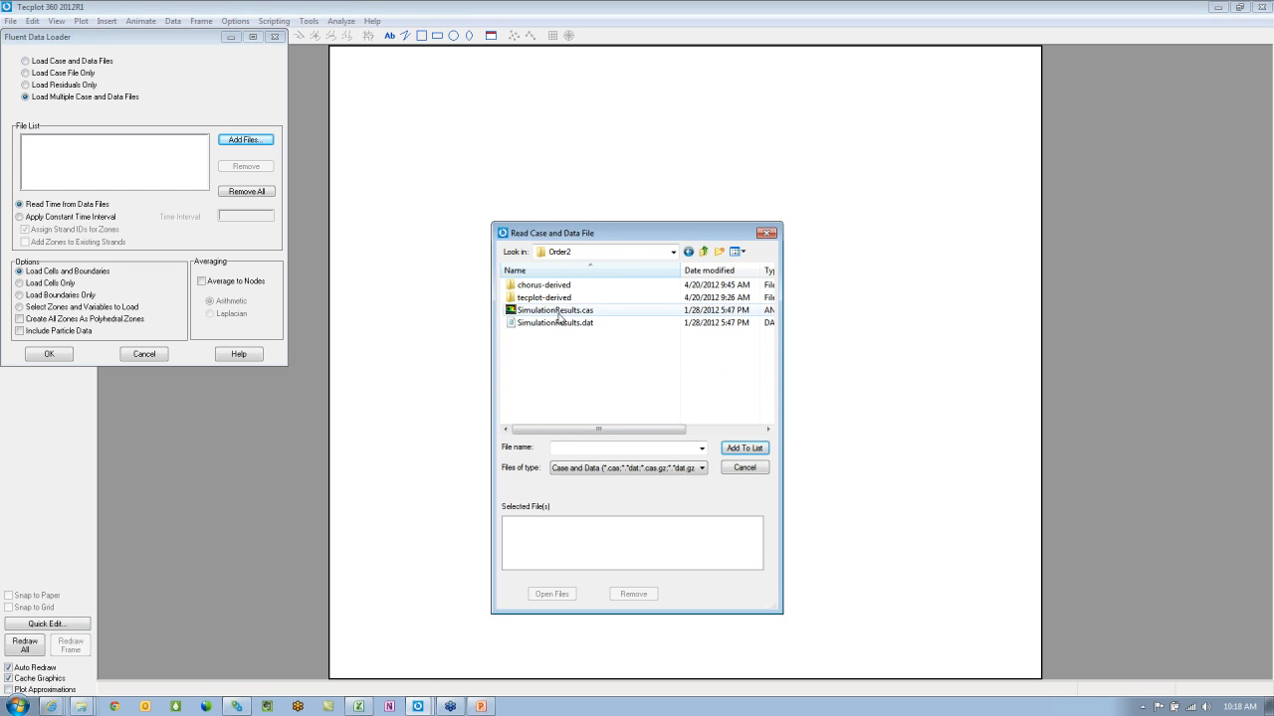
Step: Add SimulationResults.cas and SimulationResults.dat to the file list and load them with cells and boundaries
click(558, 312)
ctrl+click(559, 325)
click(744, 449)
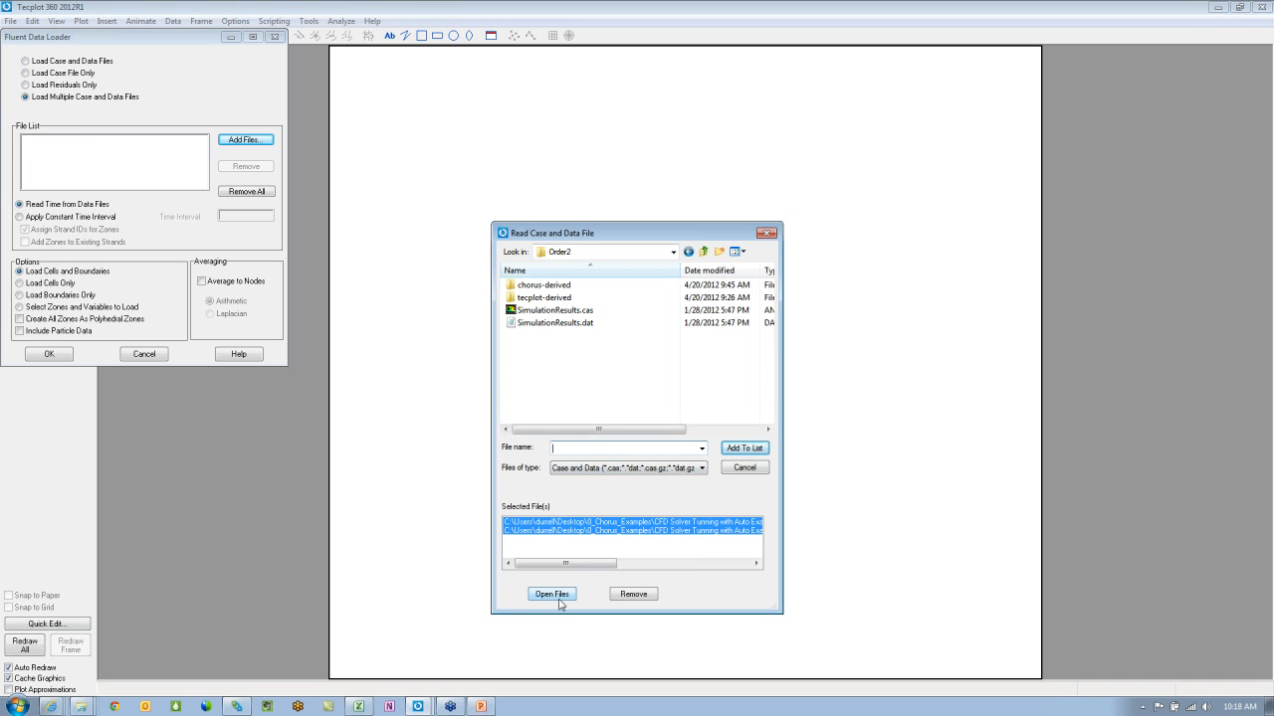
click(558, 597)
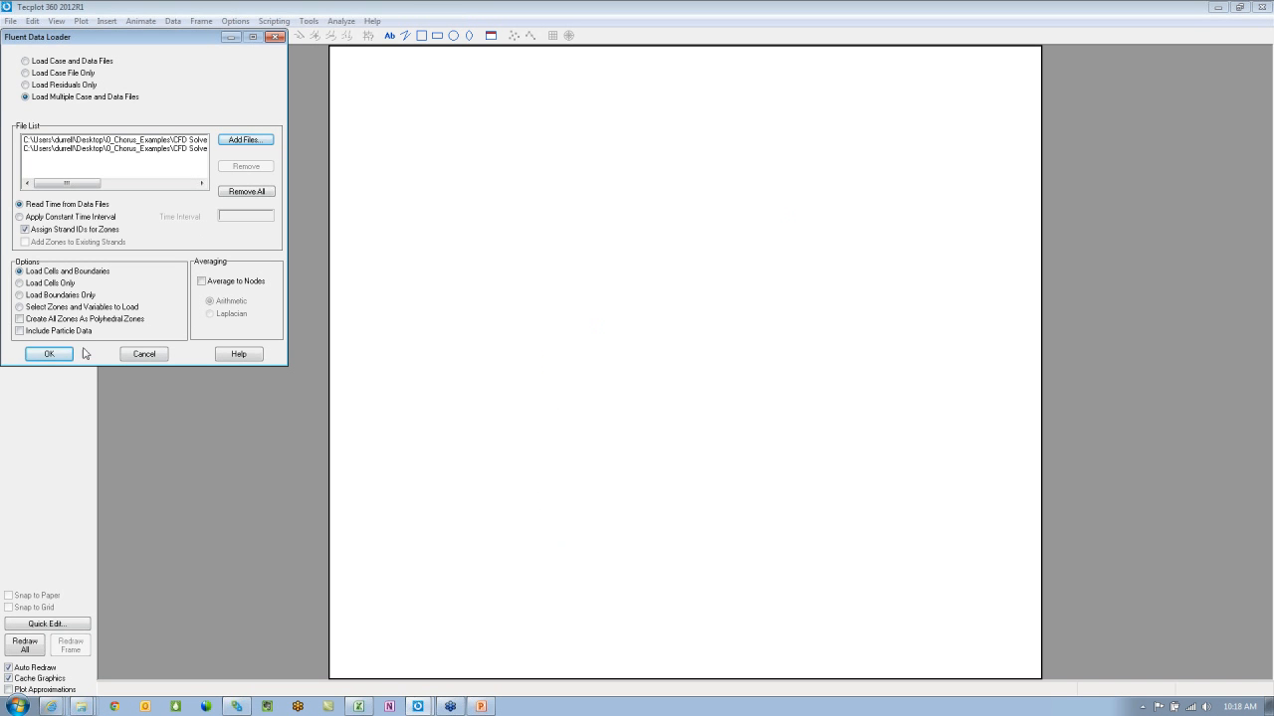
click(49, 354)
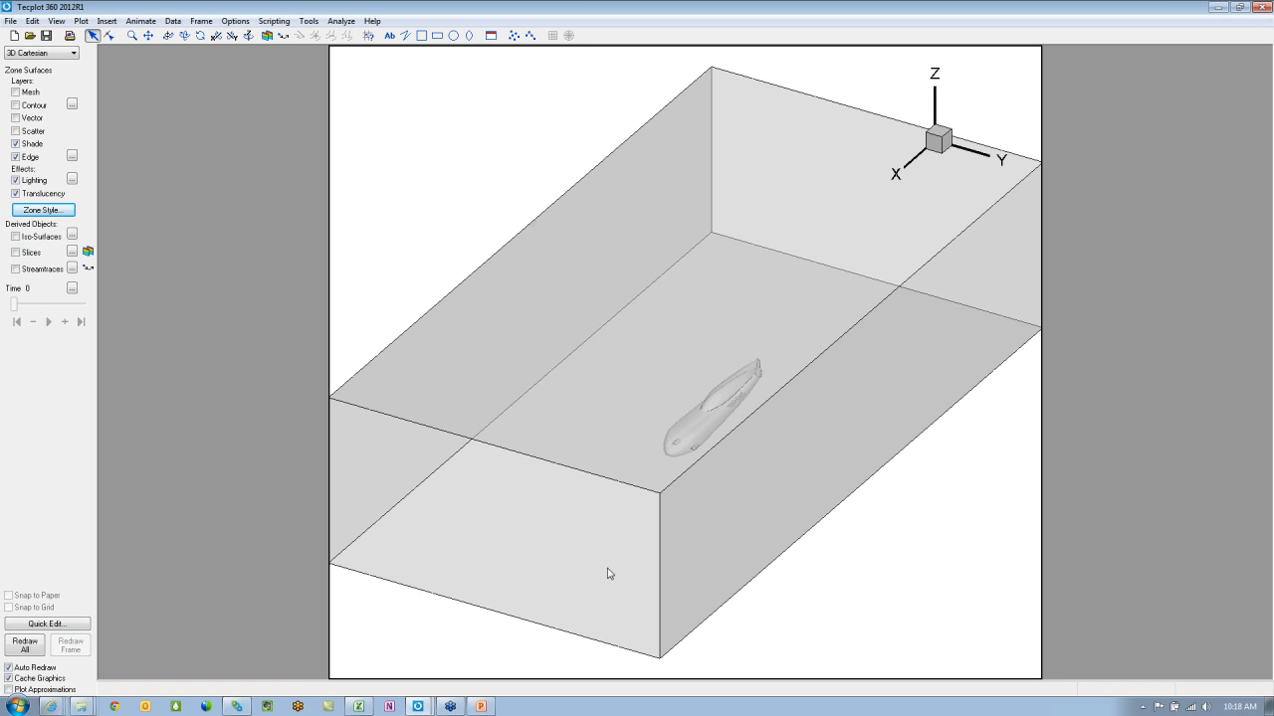
ctrl+right_drag(608, 568, 603, 522)
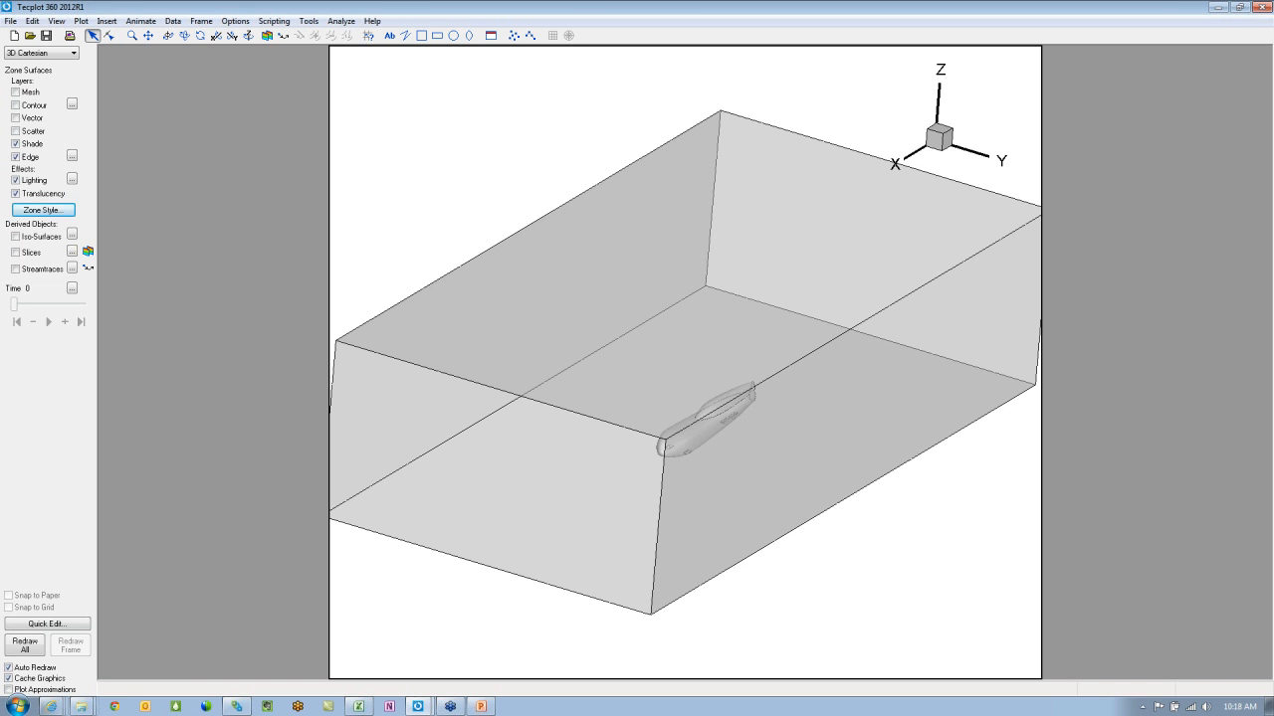
Step: Switch to the file explorer and browse to 0_Chorus_Examples, CFD Solver Tunning with Auto Example Fluent, Model1, AS150, Order2
mouse_move(82, 707)
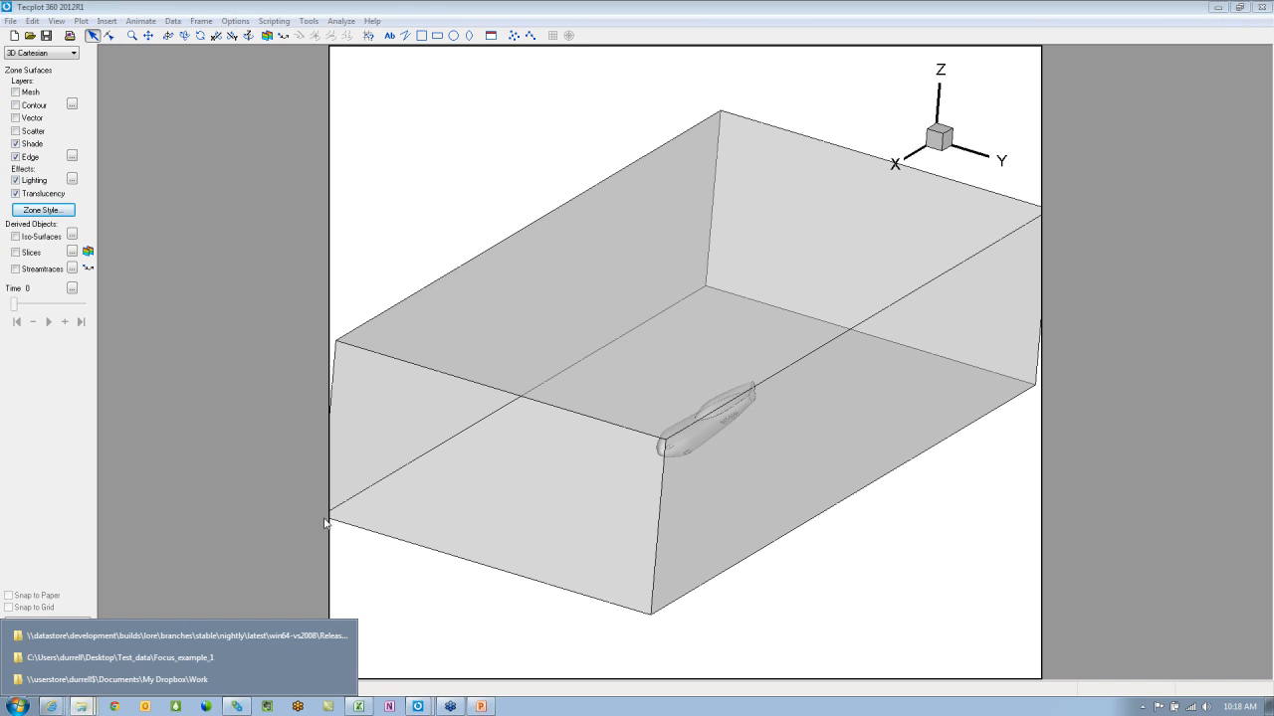
click(107, 662)
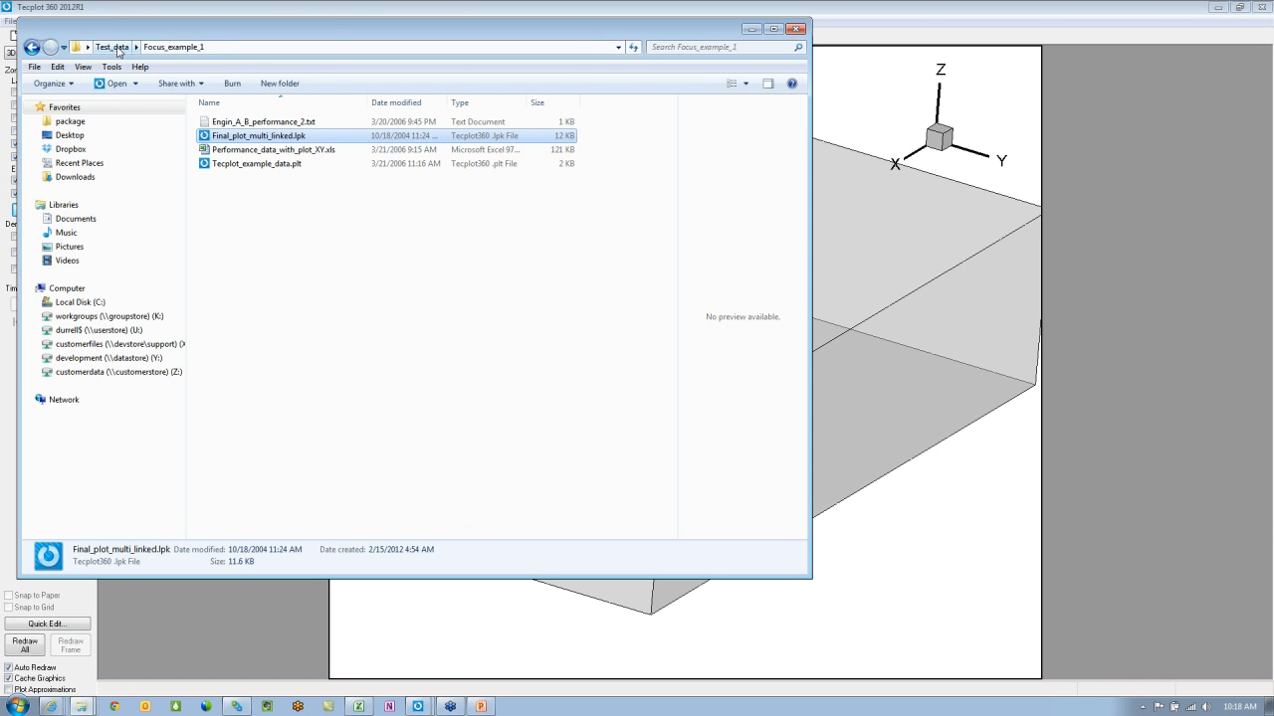
click(71, 136)
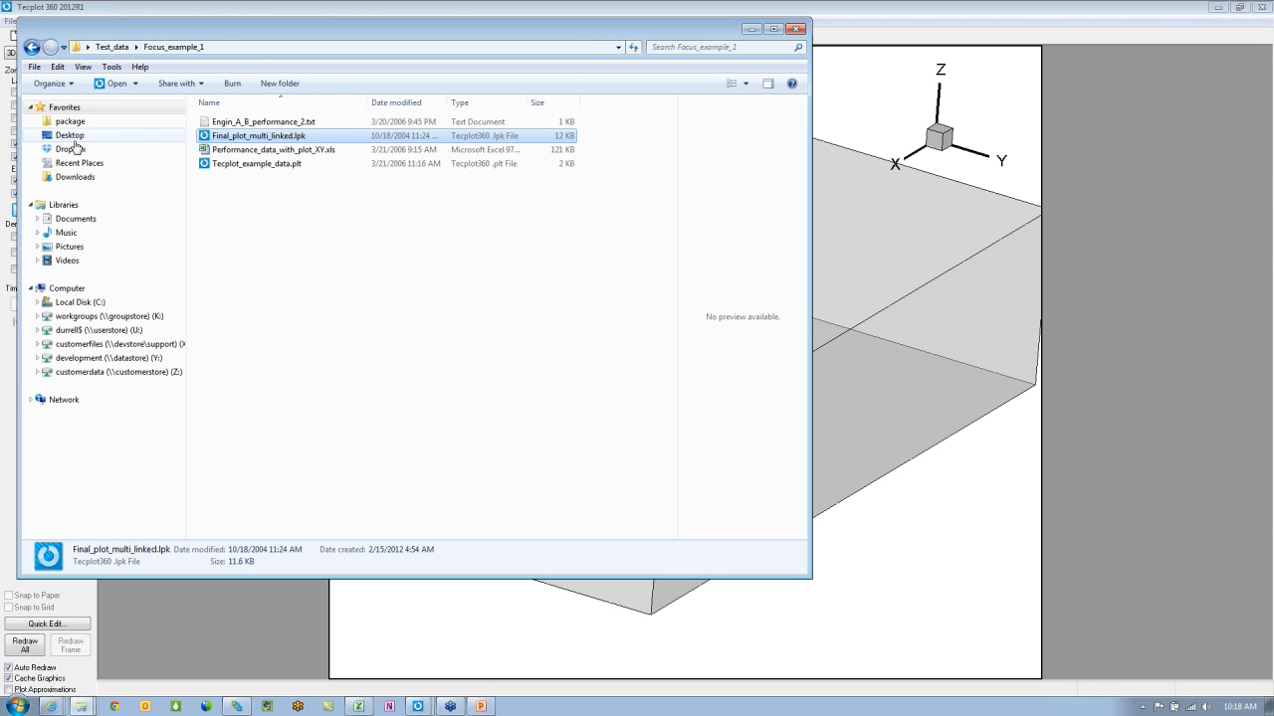
double_click(319, 159)
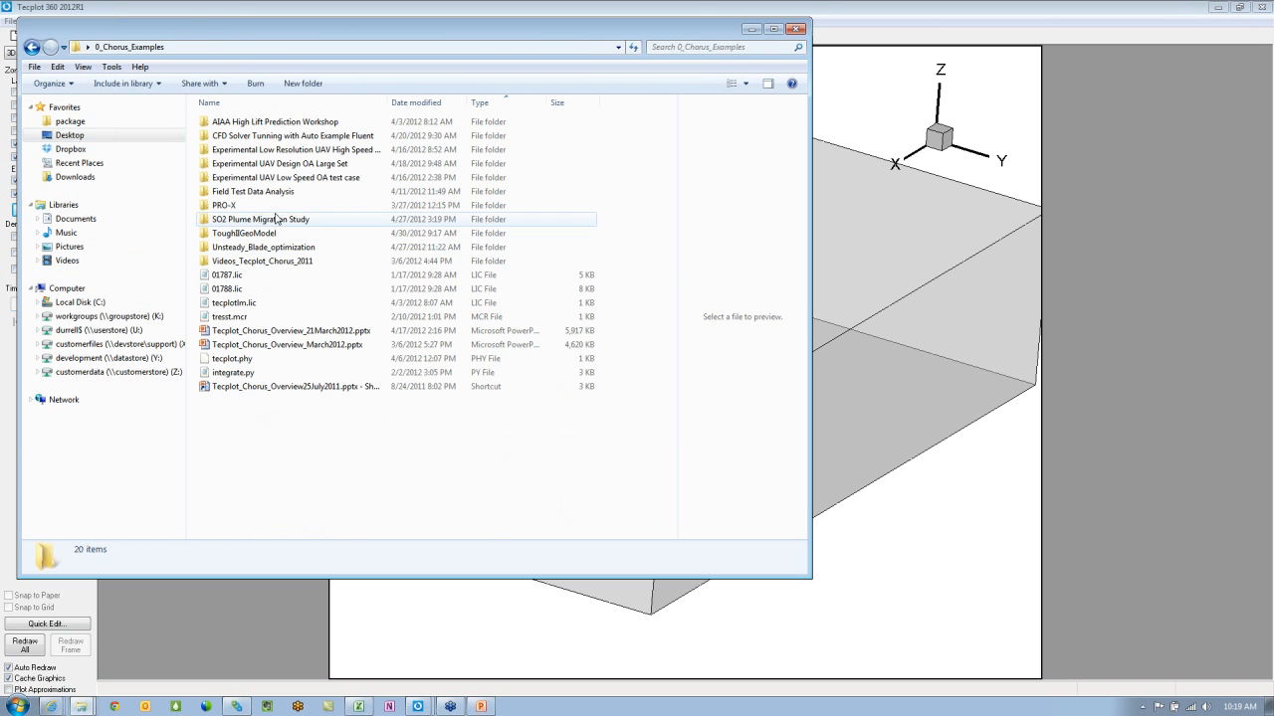
double_click(328, 138)
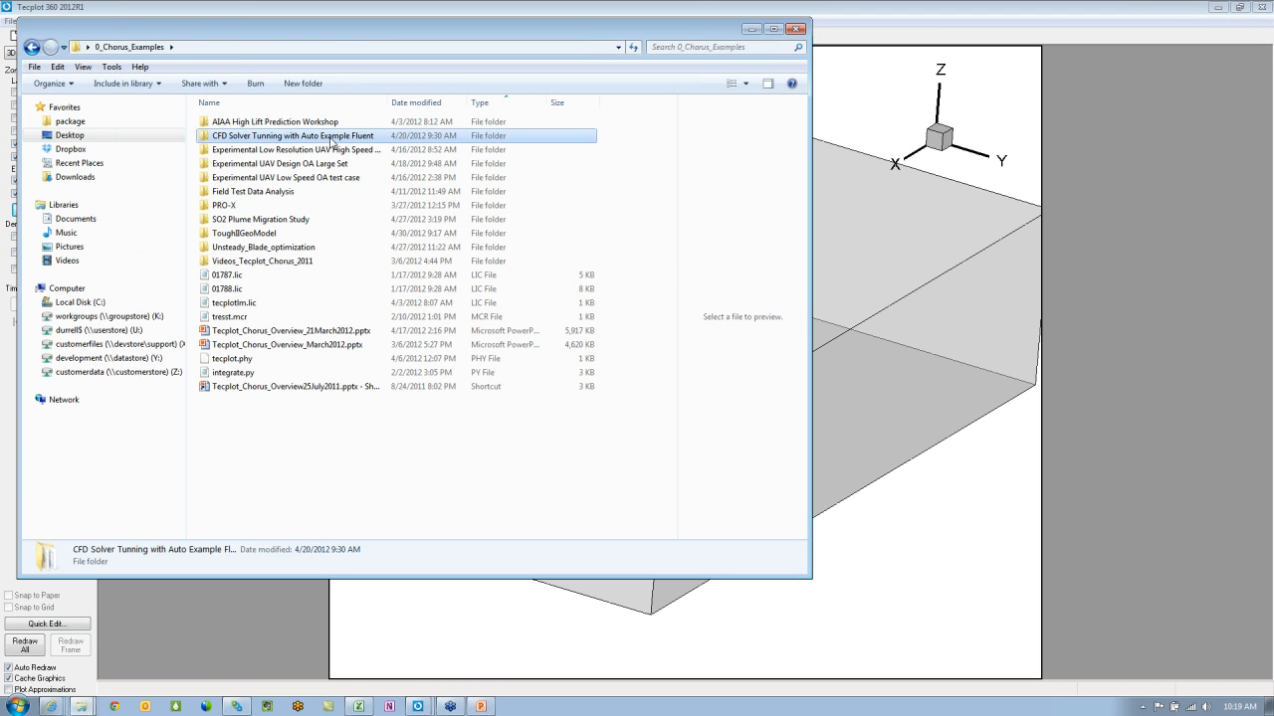
double_click(254, 149)
click(230, 151)
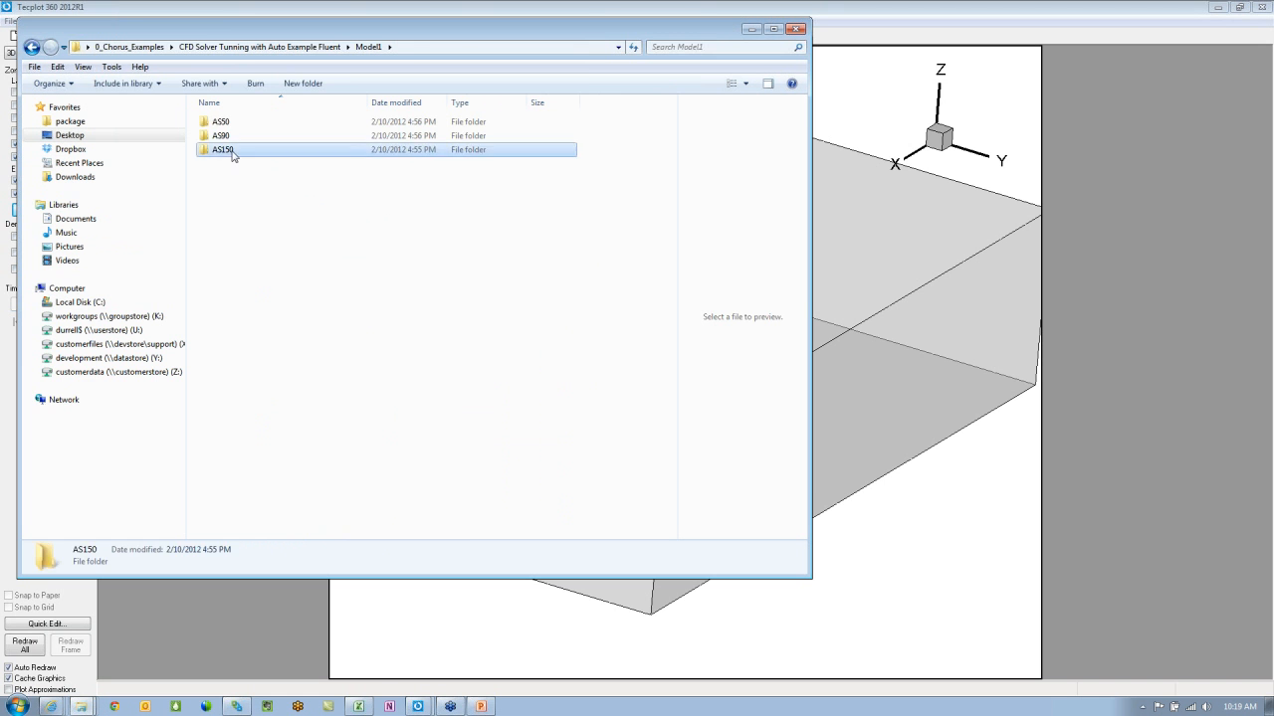
double_click(232, 151)
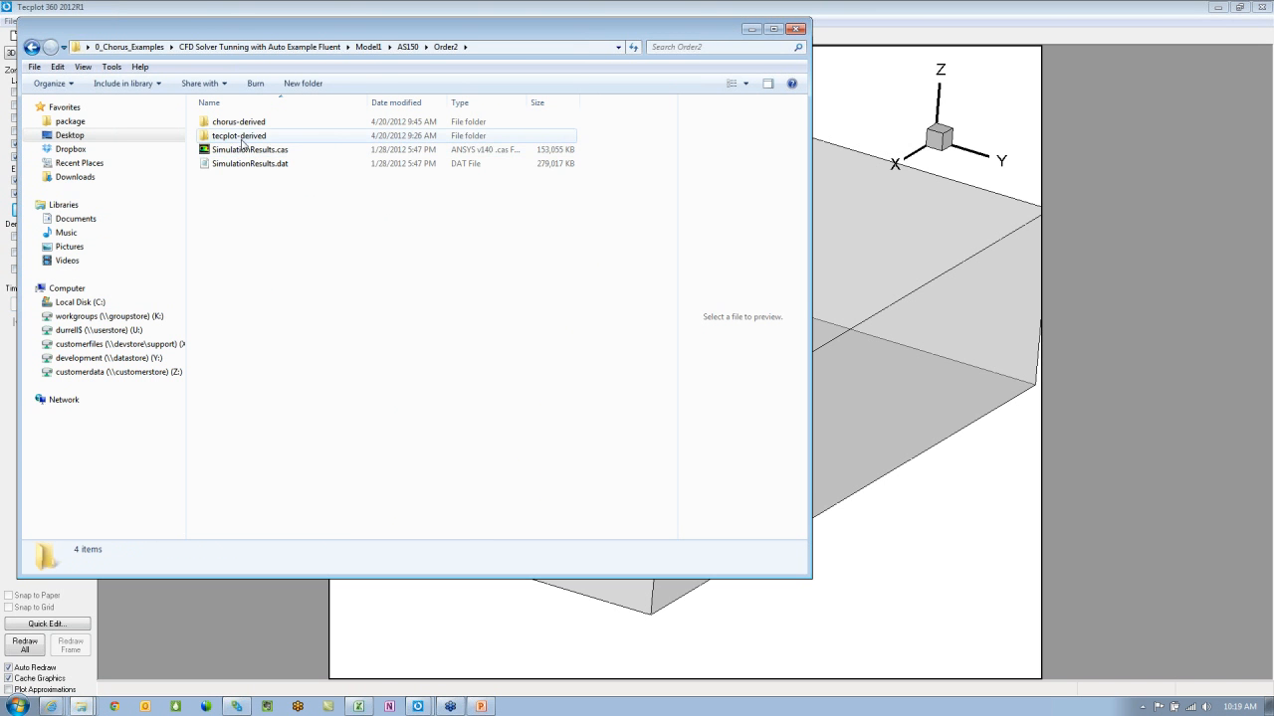
Step: Inspect the SimulationResults .tmd files in the tecplot-derived folder, and close the file explorer window
click(241, 139)
double_click(242, 139)
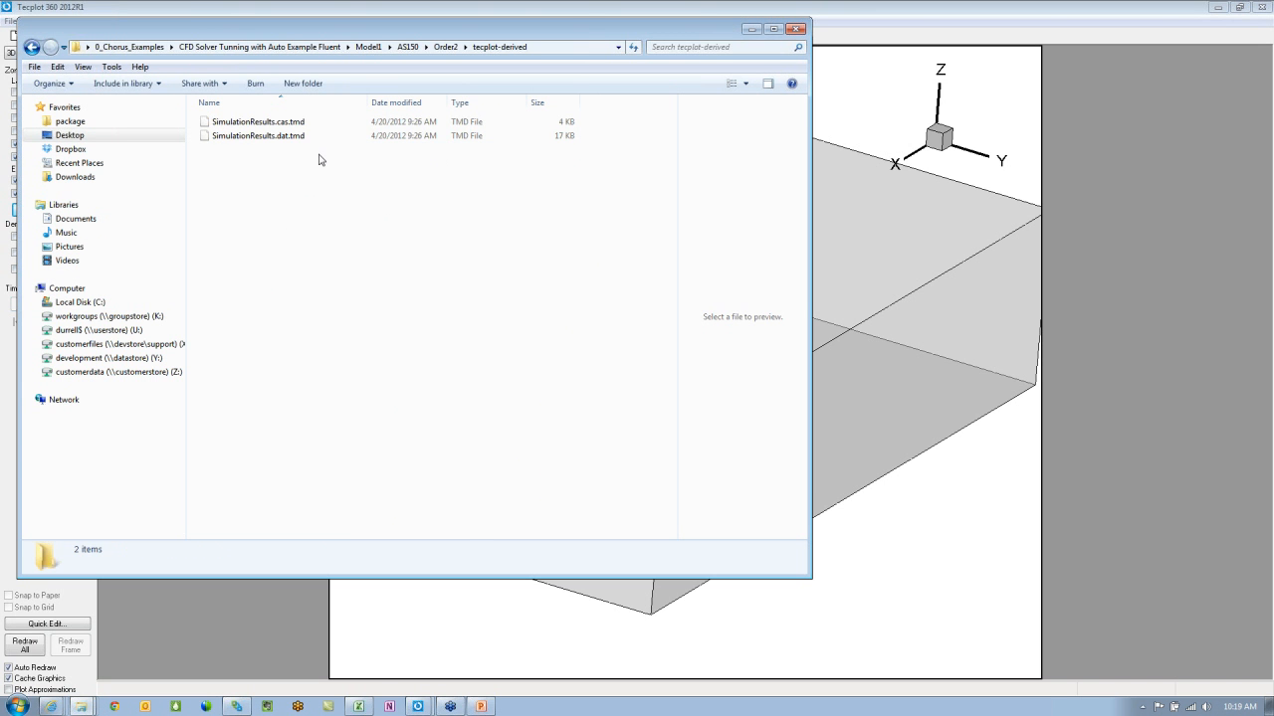
drag(318, 159, 259, 117)
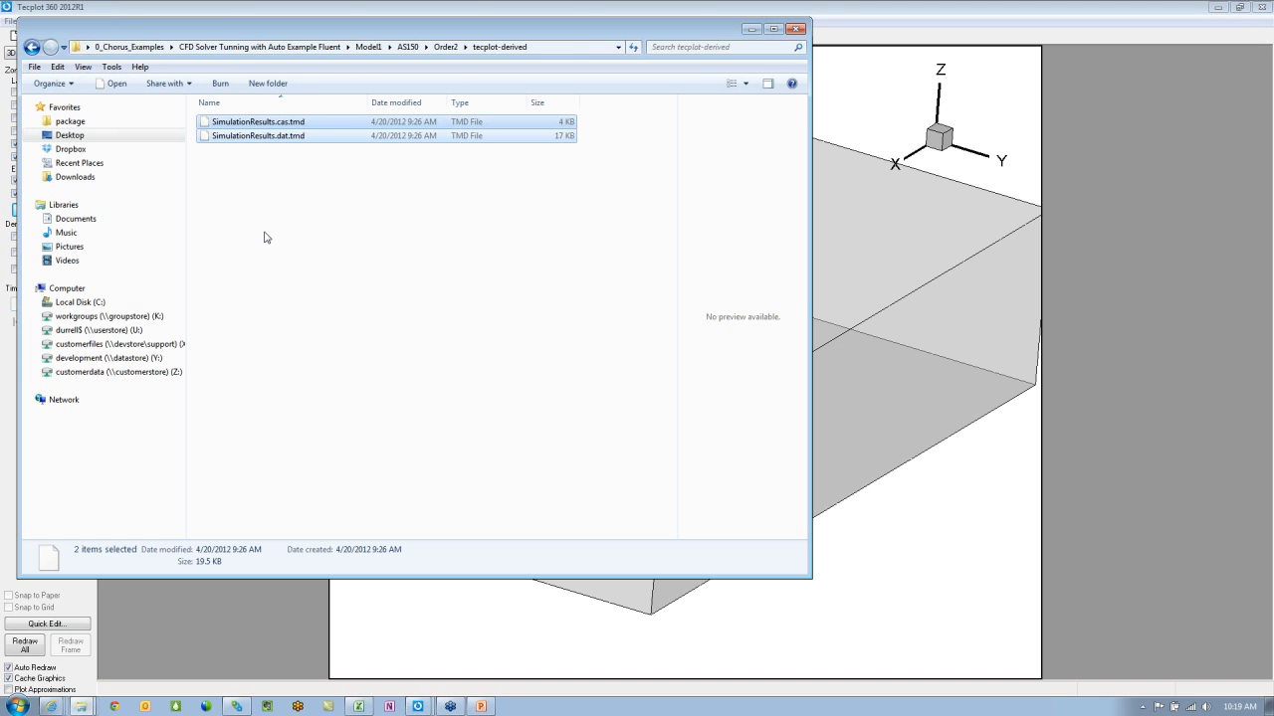
click(415, 226)
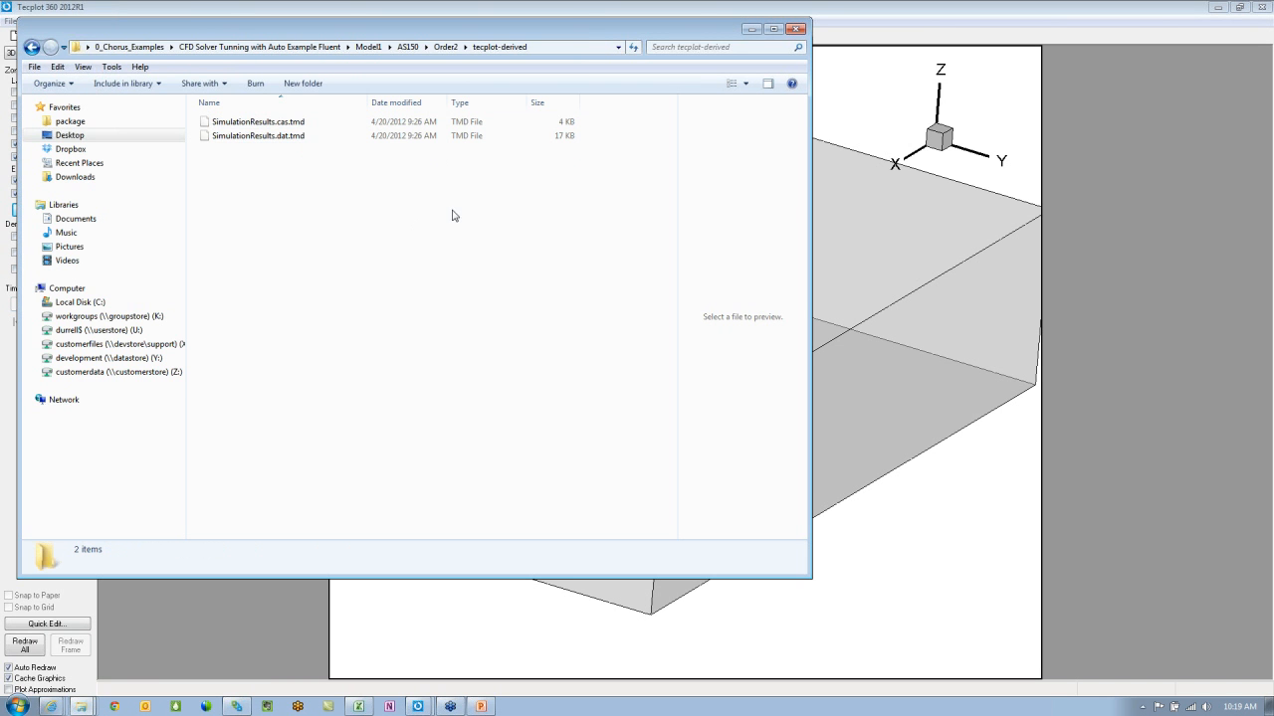
click(796, 29)
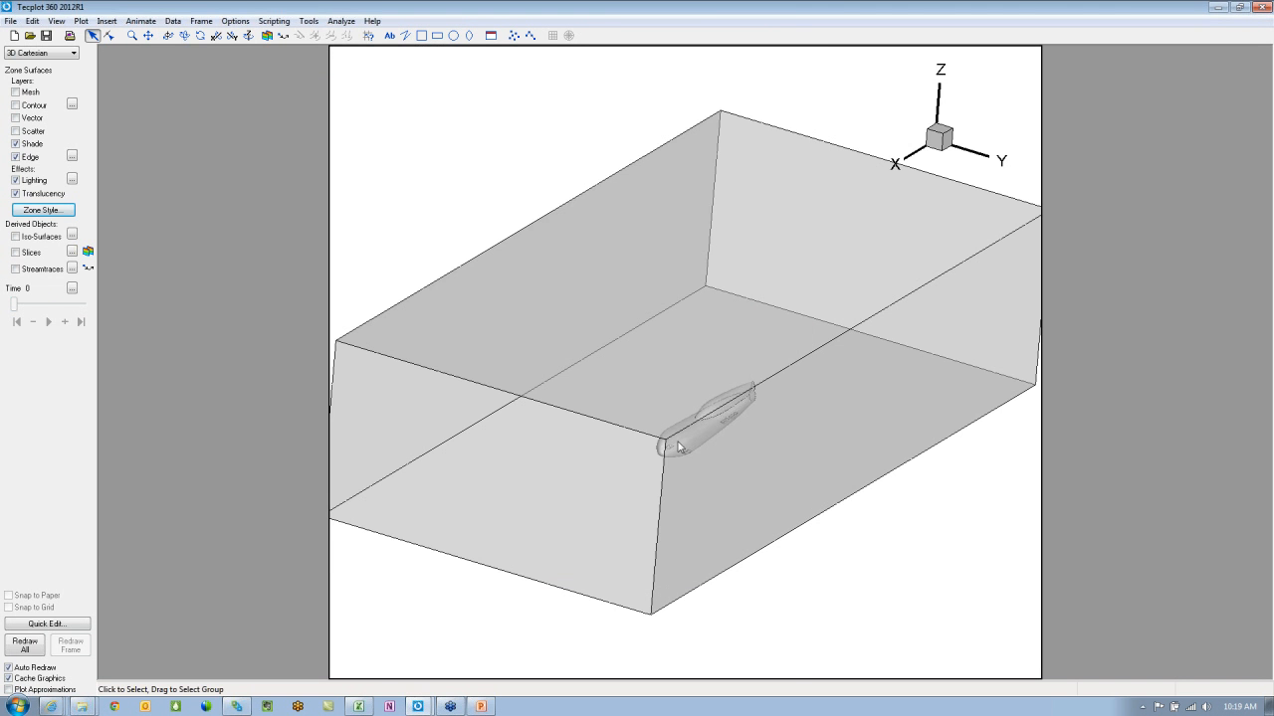
Step: Start a new layout in place of the vehicle plot without saving the current one
middle_drag(660, 511, 711, 463)
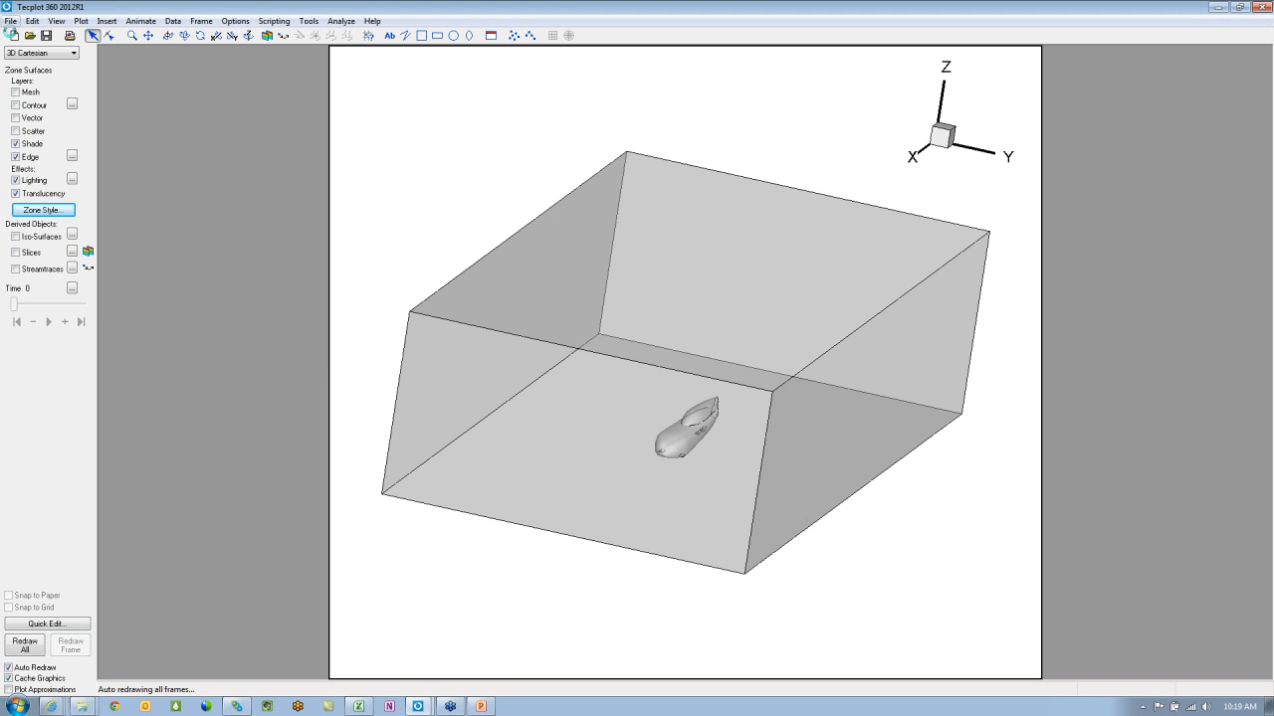
click(13, 36)
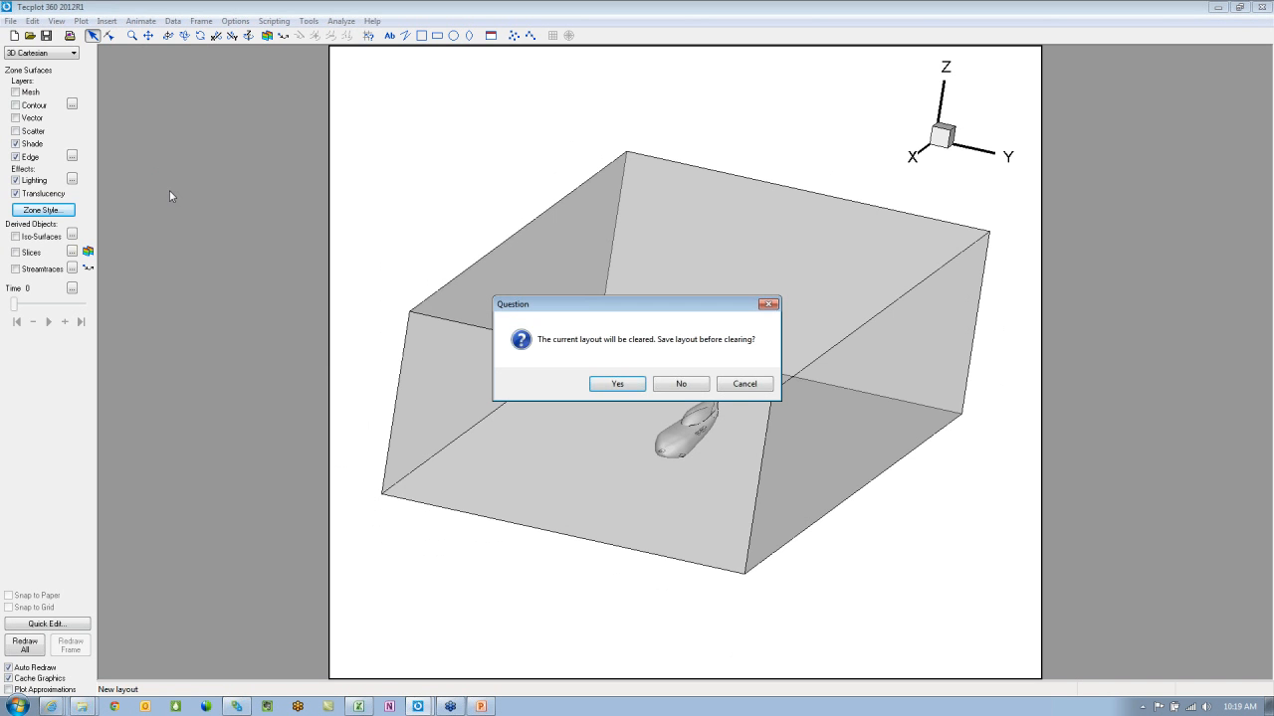
click(669, 381)
Step: Reload the listed Fluent case and data files through the Fluent Data Loader with cells and boundaries
click(10, 21)
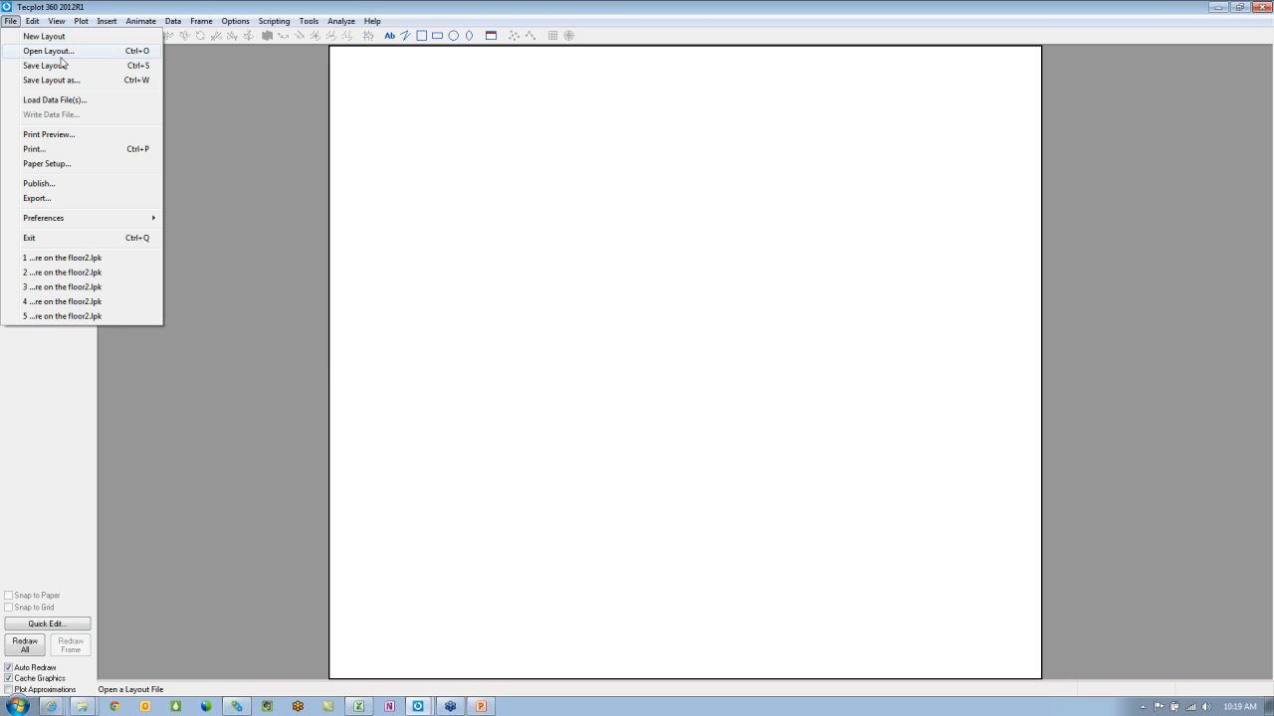
click(84, 103)
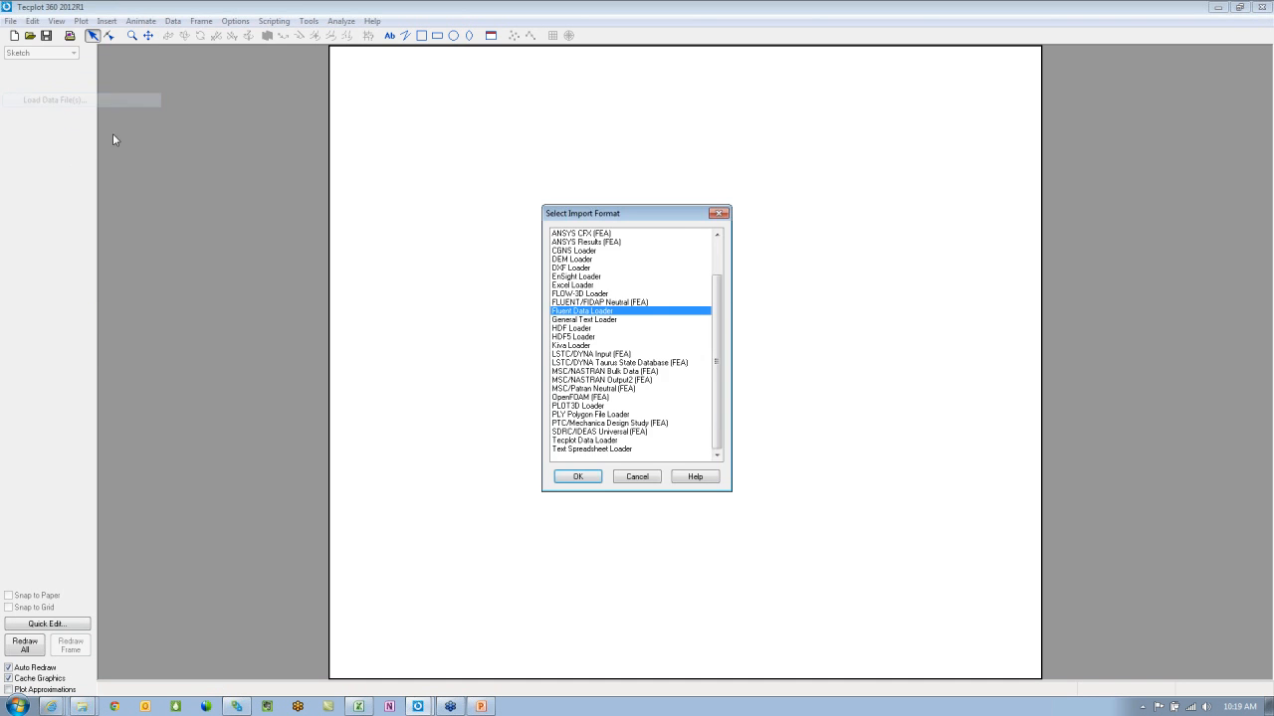
click(579, 474)
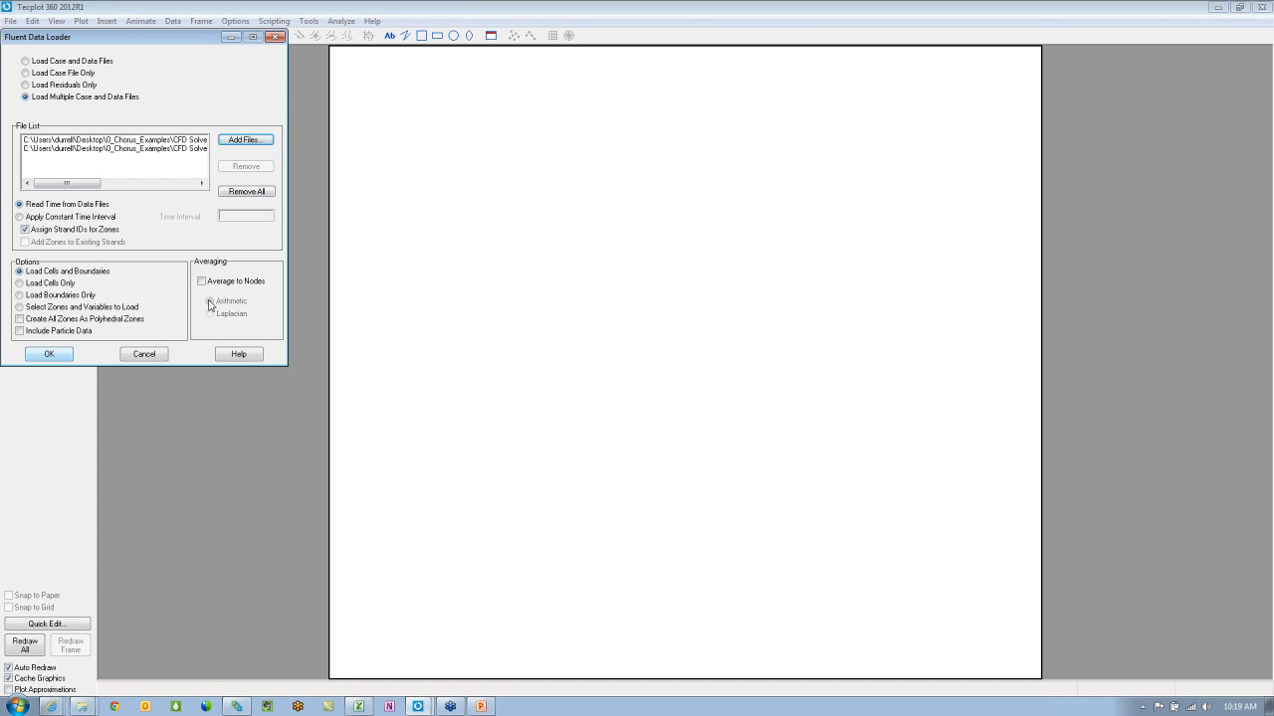
click(50, 355)
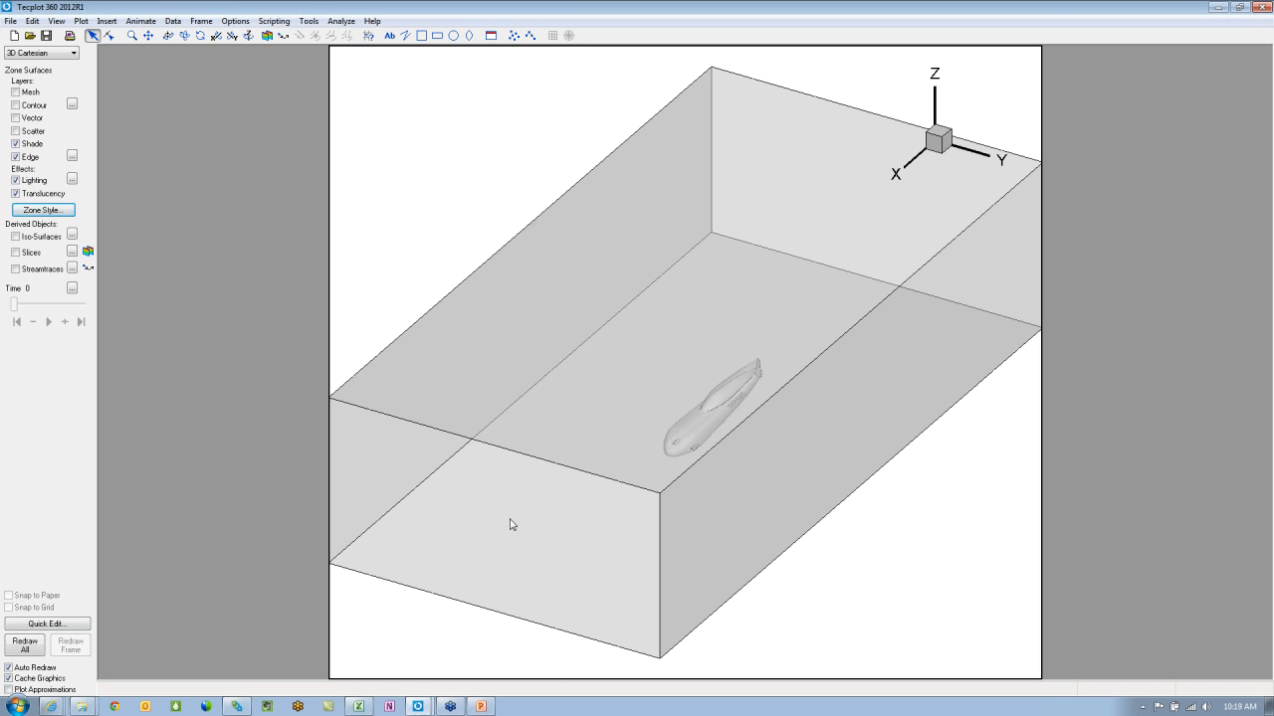
Step: Review the data set information for its zones and variables and its total elements and points
middle_drag(512, 523, 609, 572)
right_drag(614, 487, 612, 440)
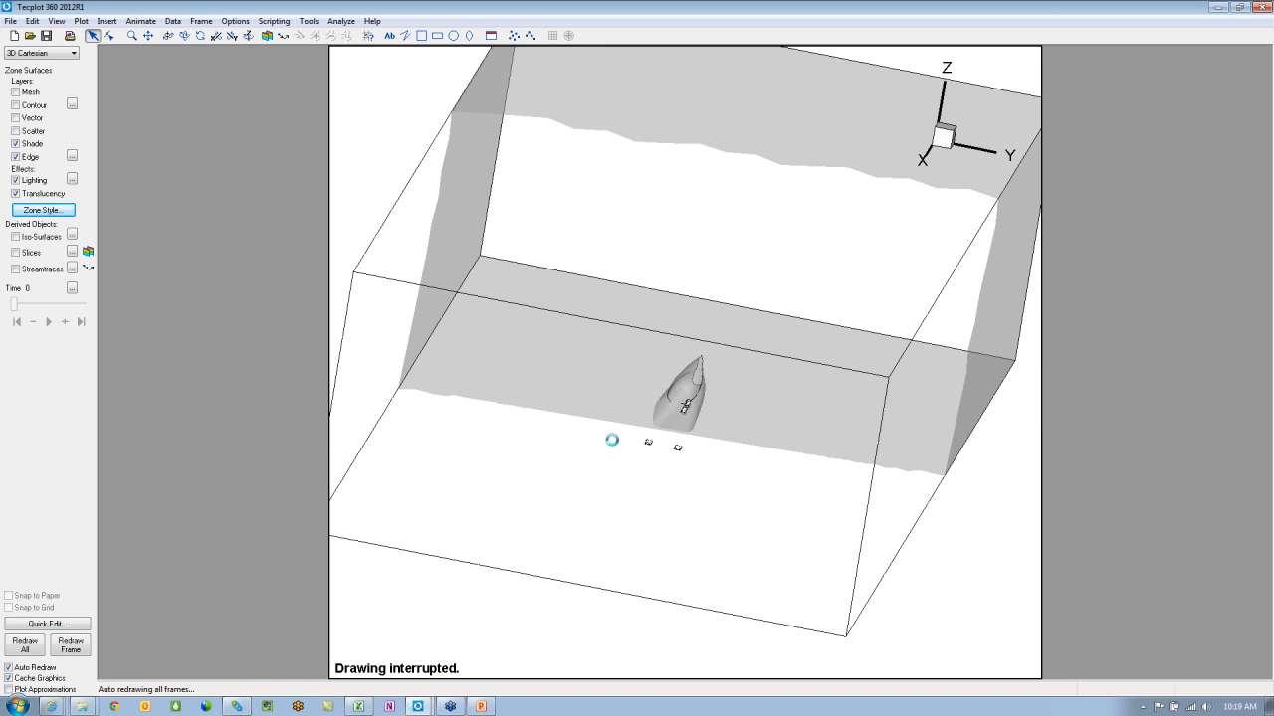
click(174, 21)
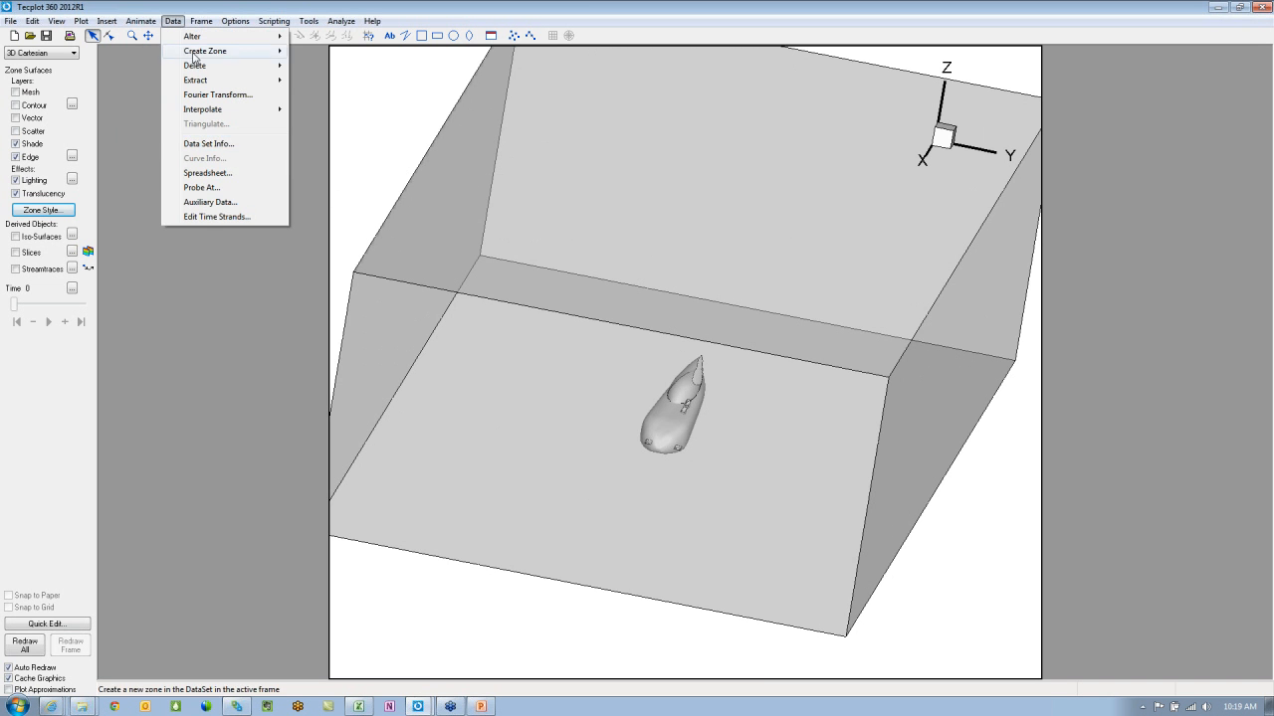
click(235, 145)
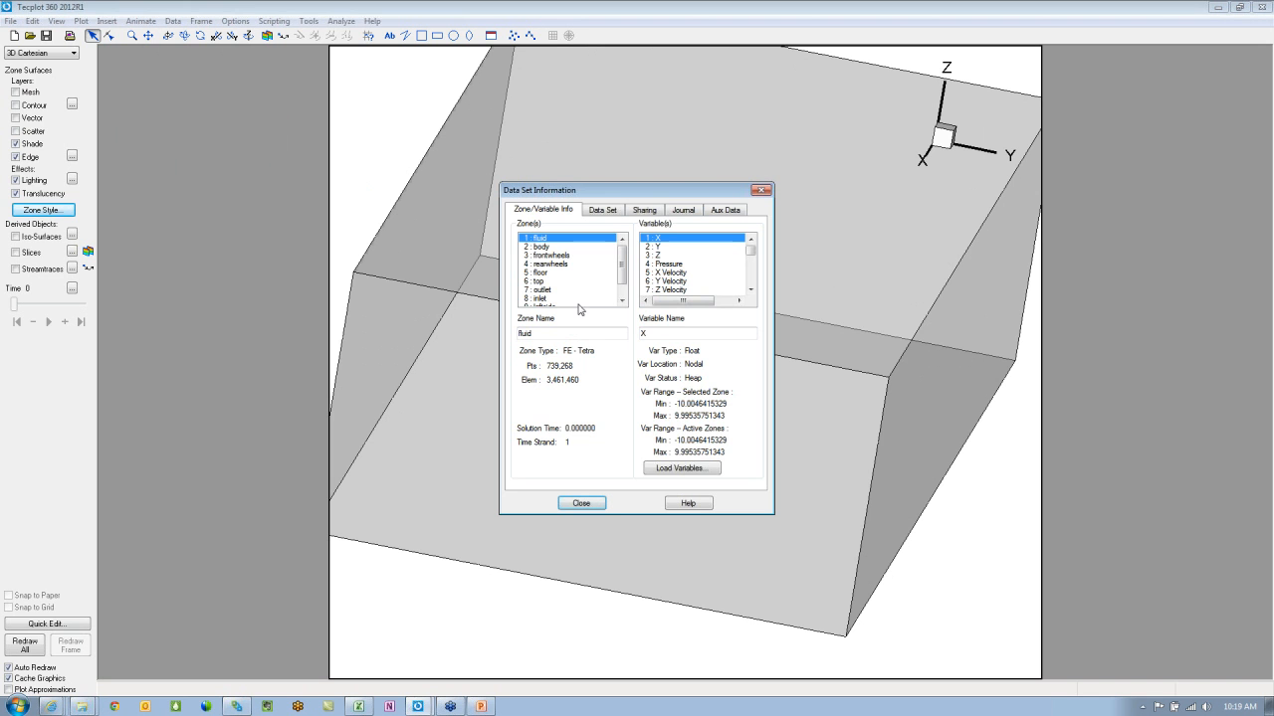
click(602, 210)
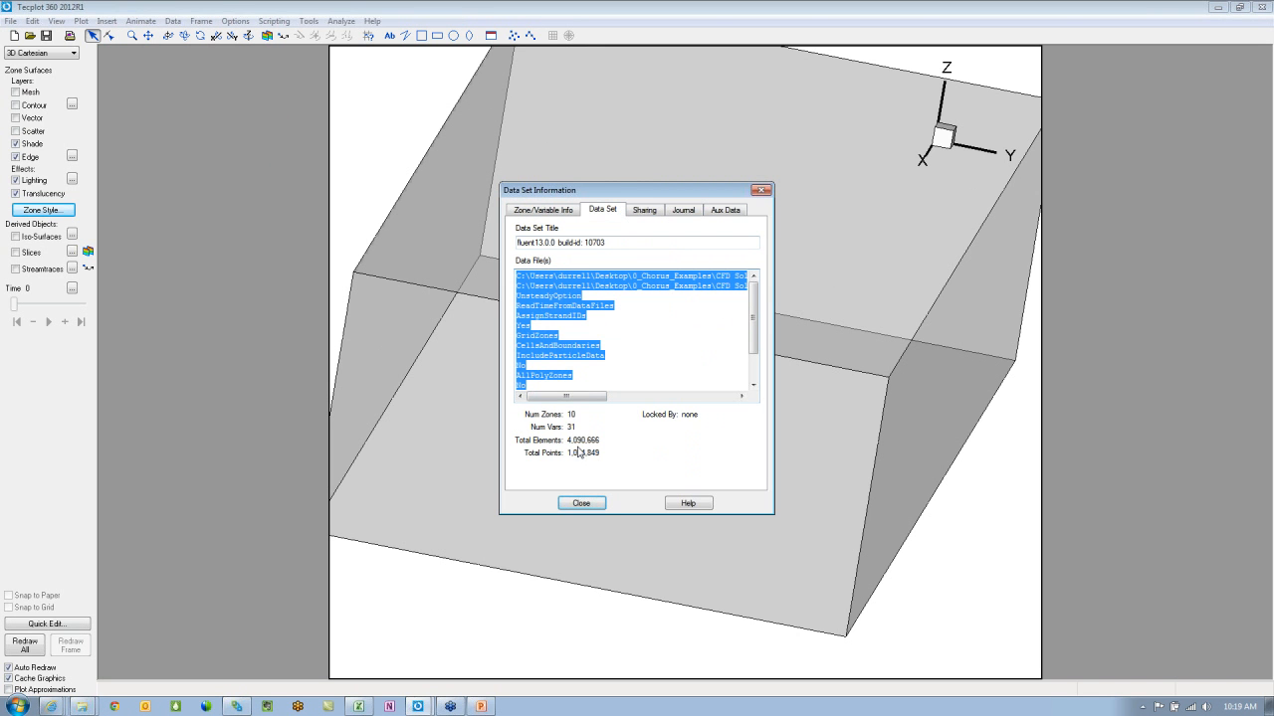
click(582, 503)
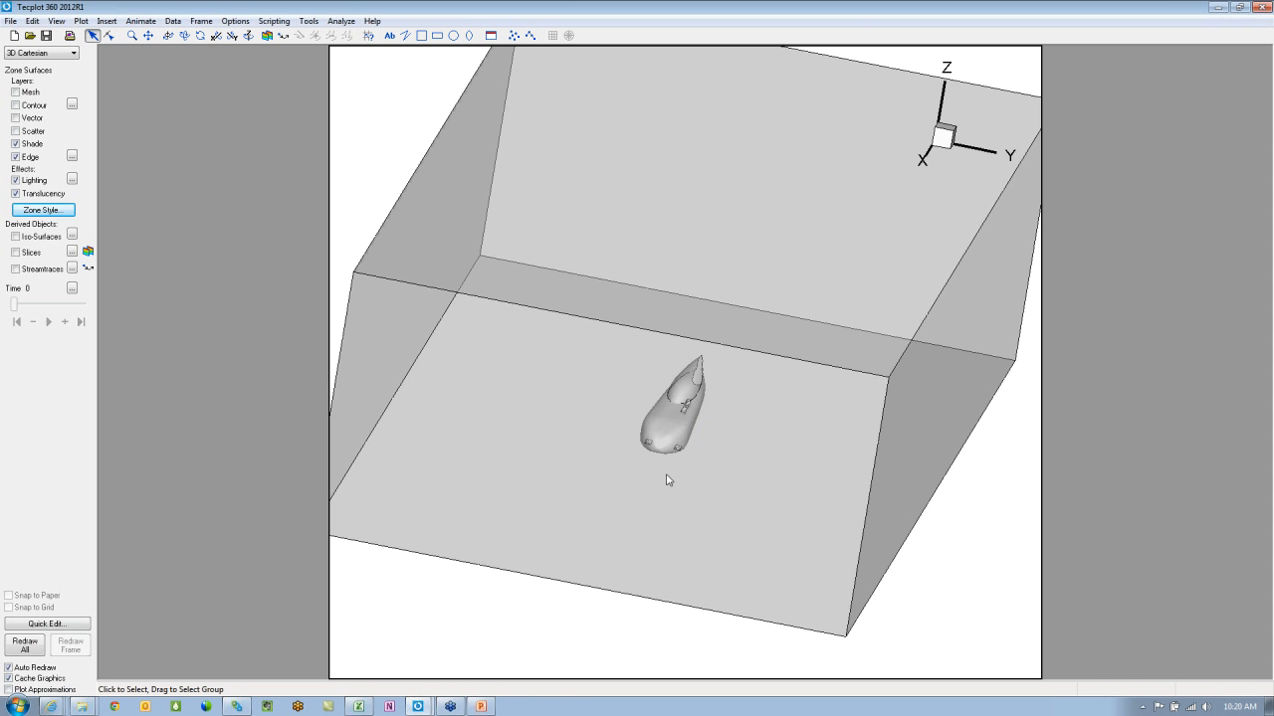
Step: Hide the top zone of the flow domain in the zone style settings
middle_drag(668, 479, 623, 517)
double_click(680, 409)
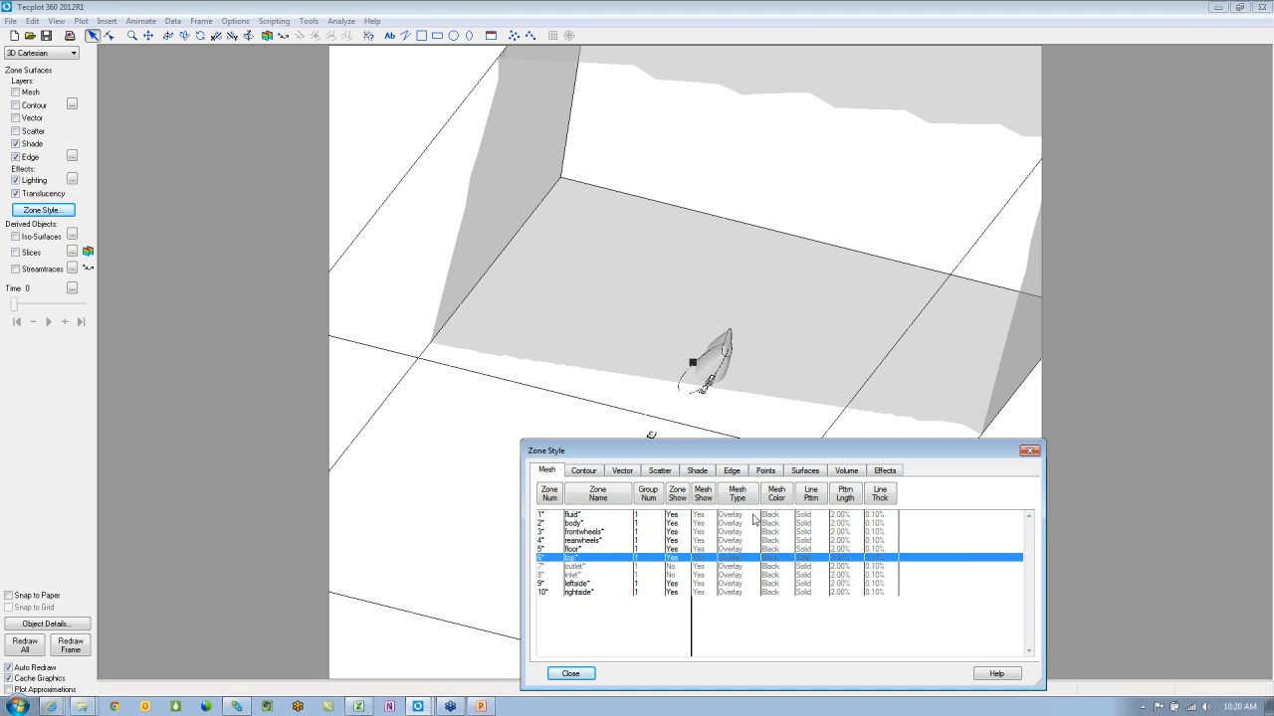
click(679, 494)
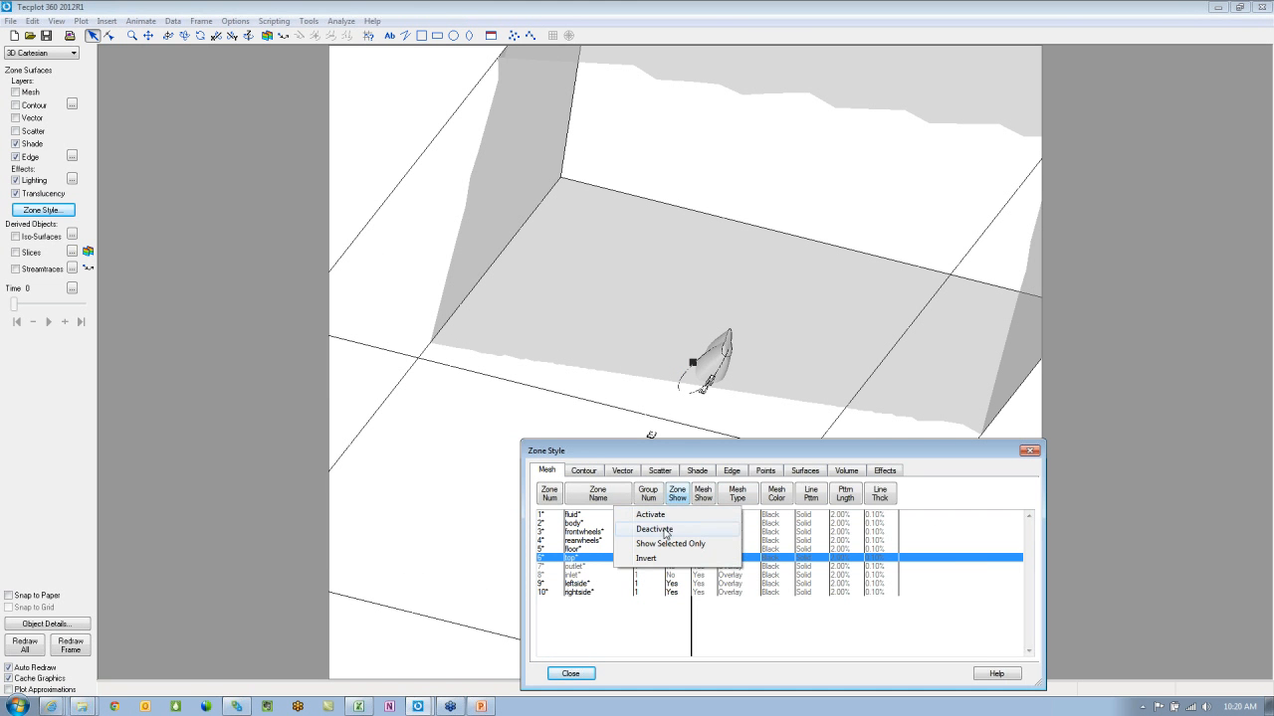
click(663, 528)
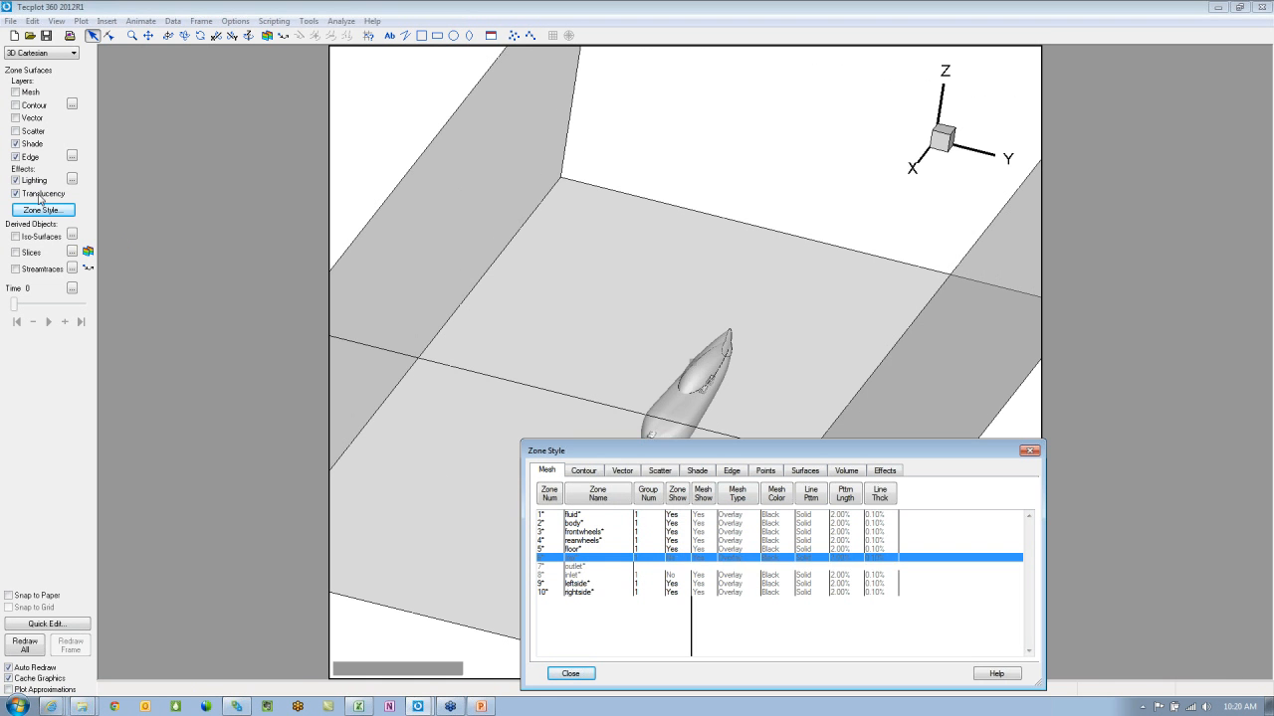
Step: Turn off translucency, pick the leftside wall to identify its zone, and close the zone style settings
drag(694, 453, 850, 449)
click(875, 394)
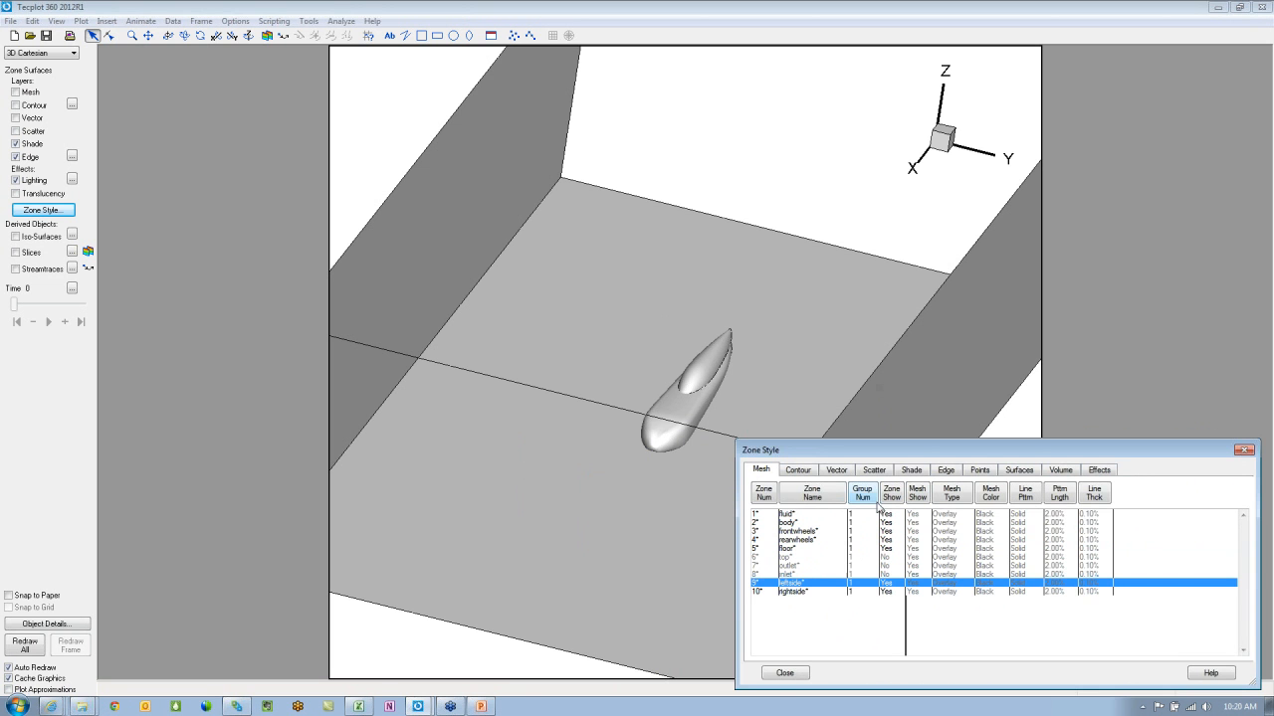
drag(888, 457, 869, 406)
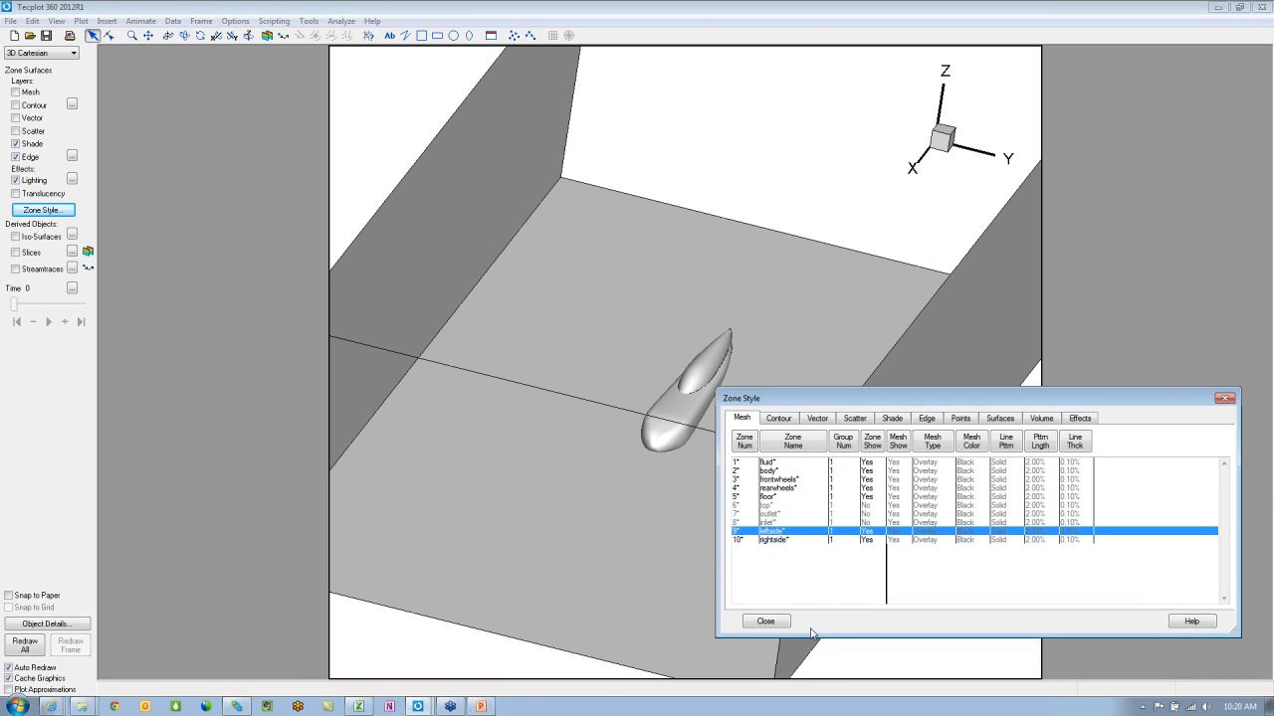
click(776, 624)
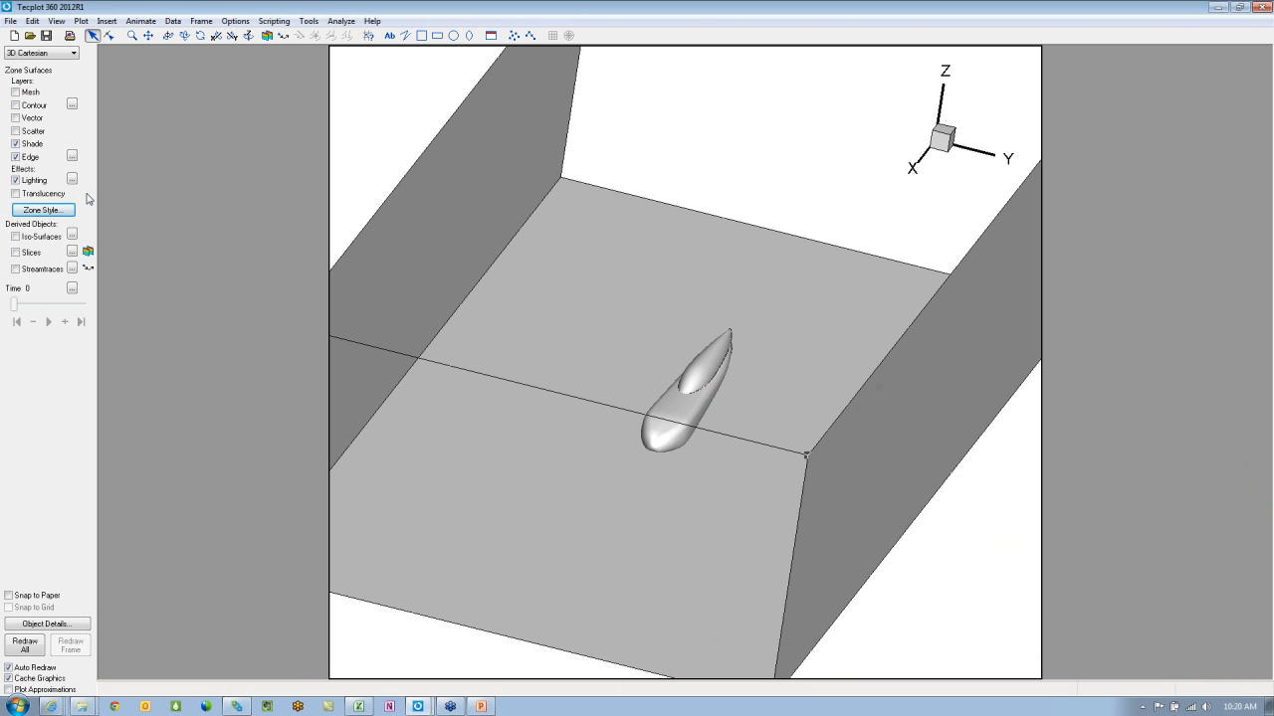
Step: Show slices and place the X-plane slice ahead of the vehicle's nose at about X = 3.04, with the slice details open
click(22, 253)
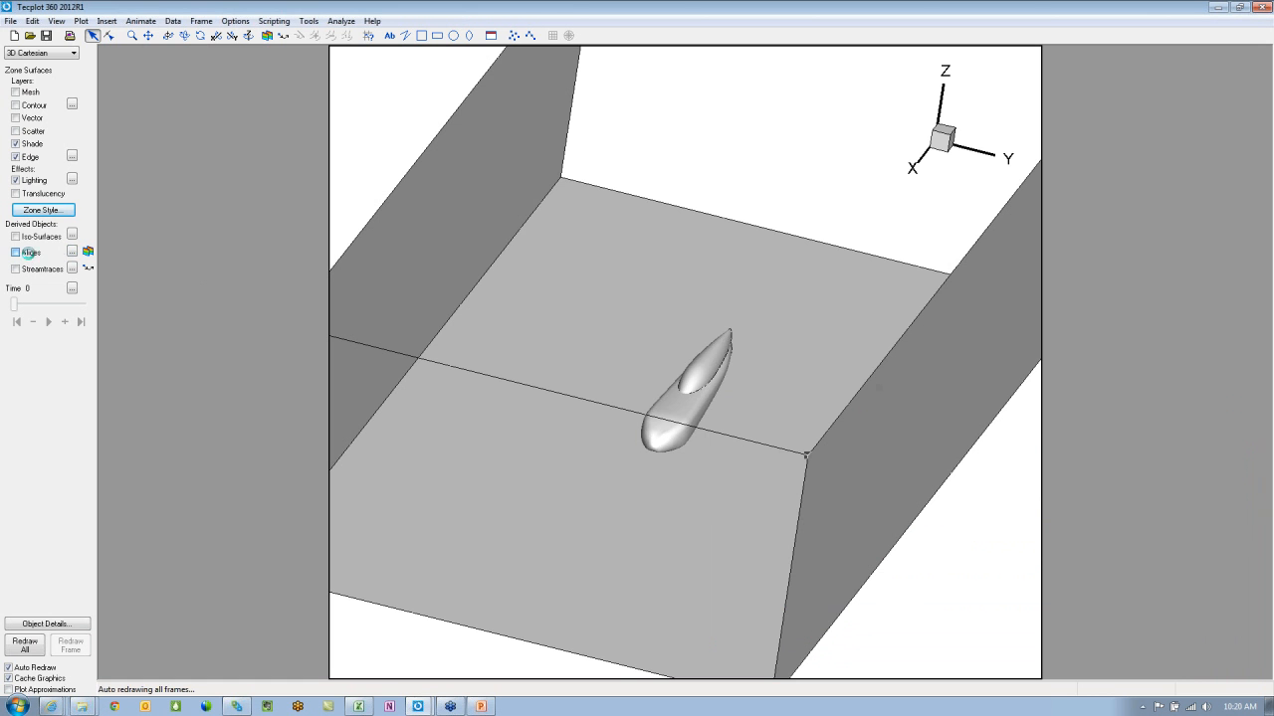
click(89, 253)
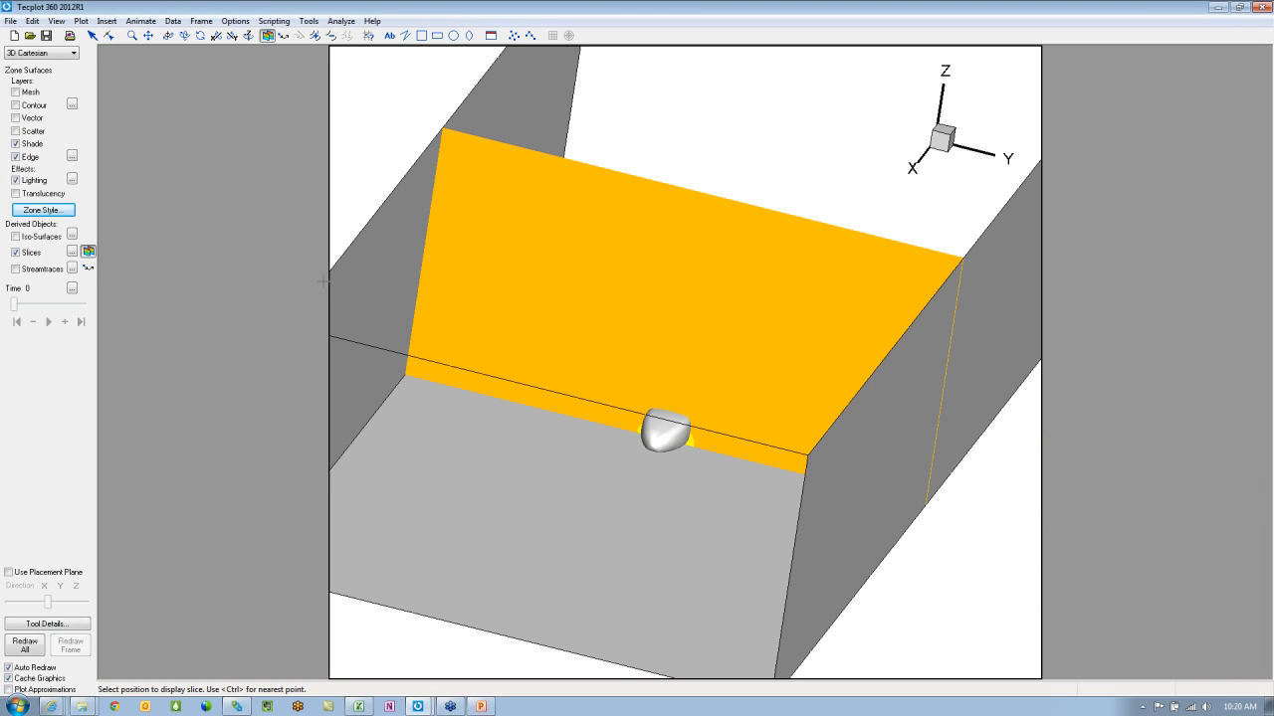
click(72, 252)
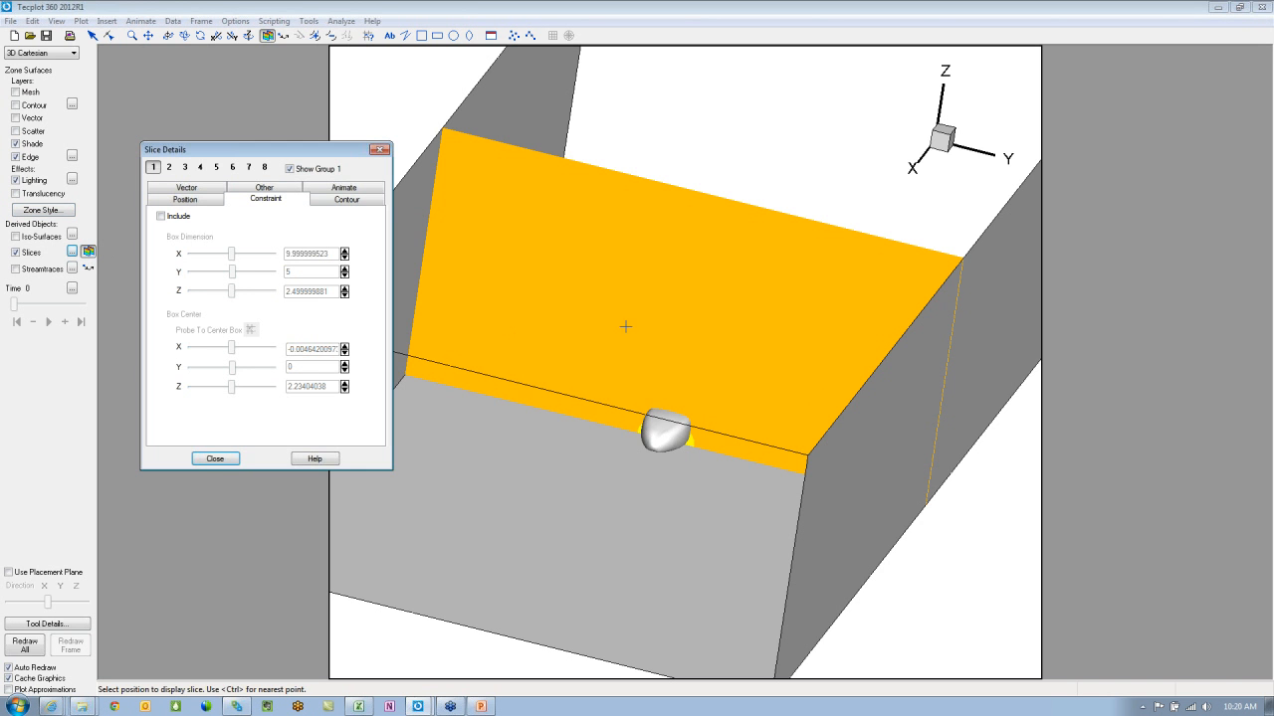
drag(730, 329, 615, 499)
ctrl+right_drag(743, 508, 853, 463)
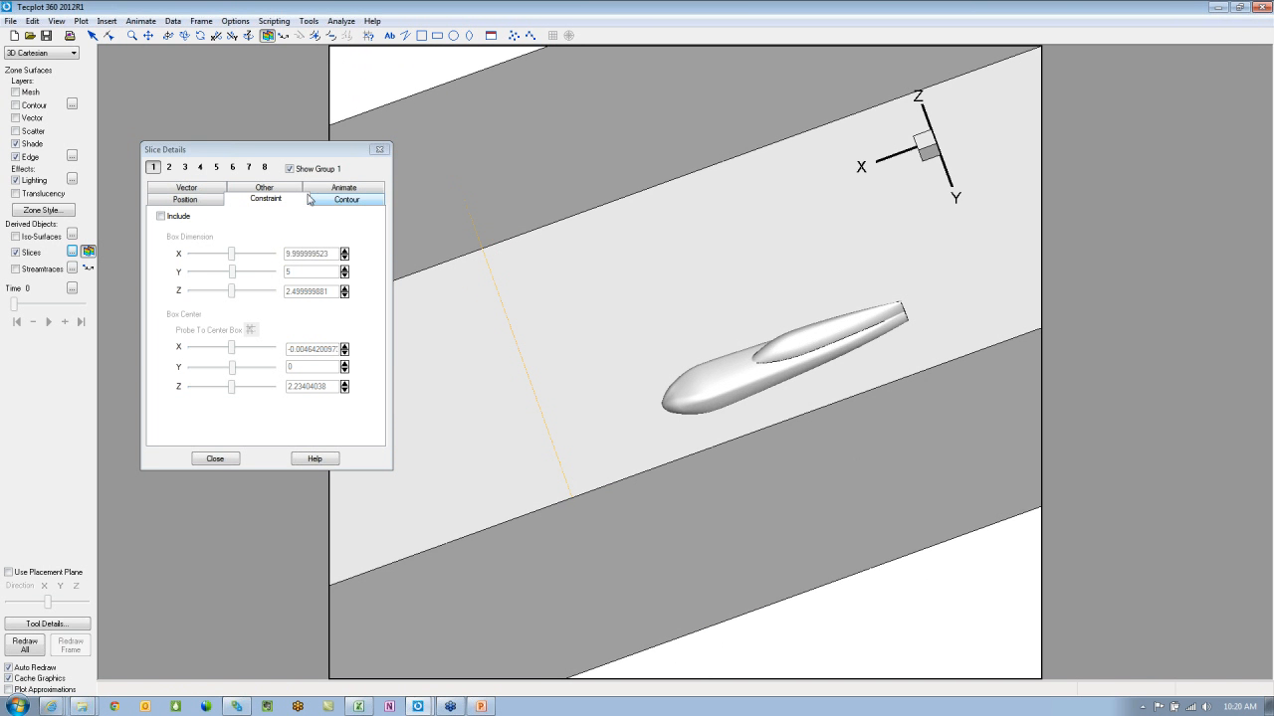
Step: Clip the plot with slice group 1's X-plane, trying Below Primary Slice before setting the clipping to Above Primary Slice
click(187, 199)
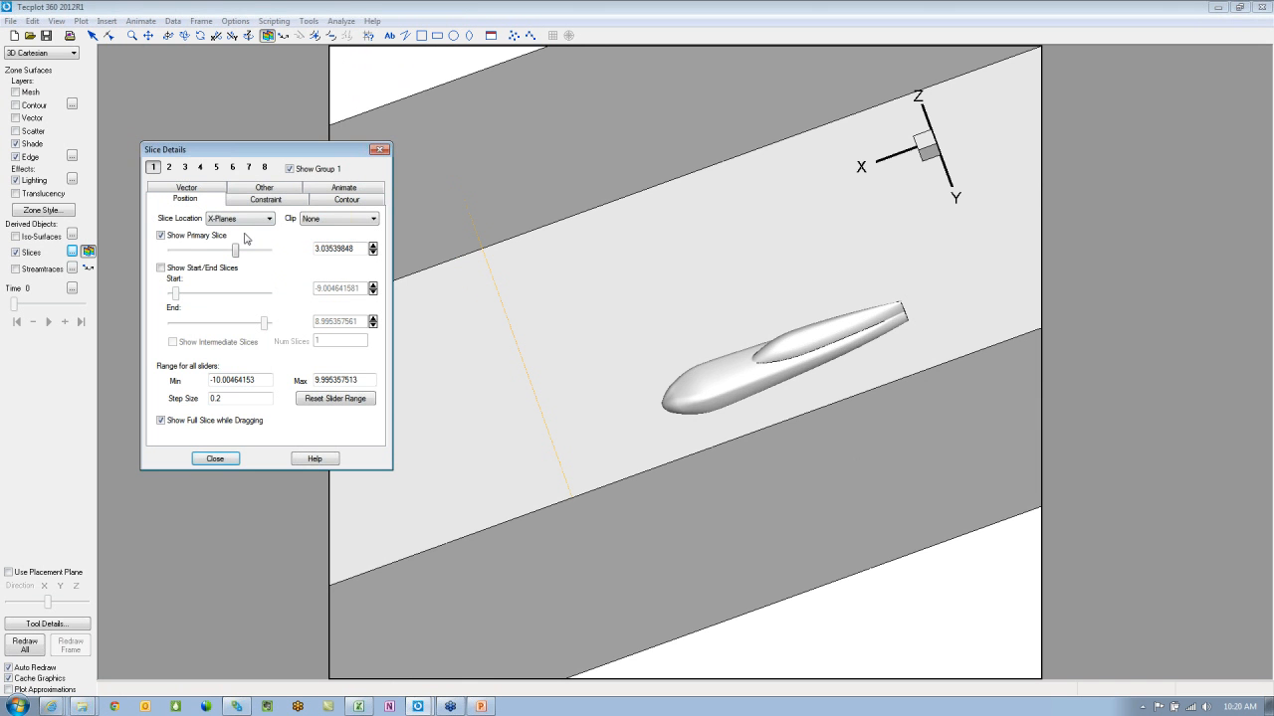
ctrl+right_drag(611, 520, 647, 506)
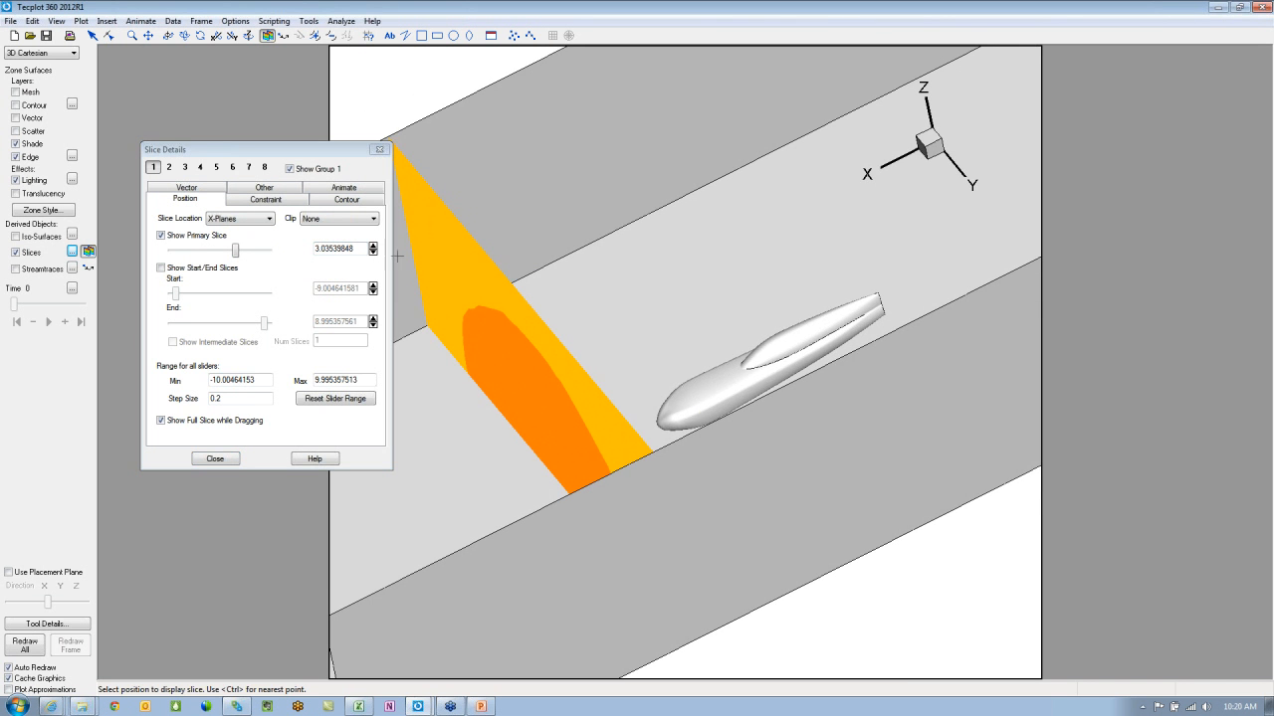
click(349, 219)
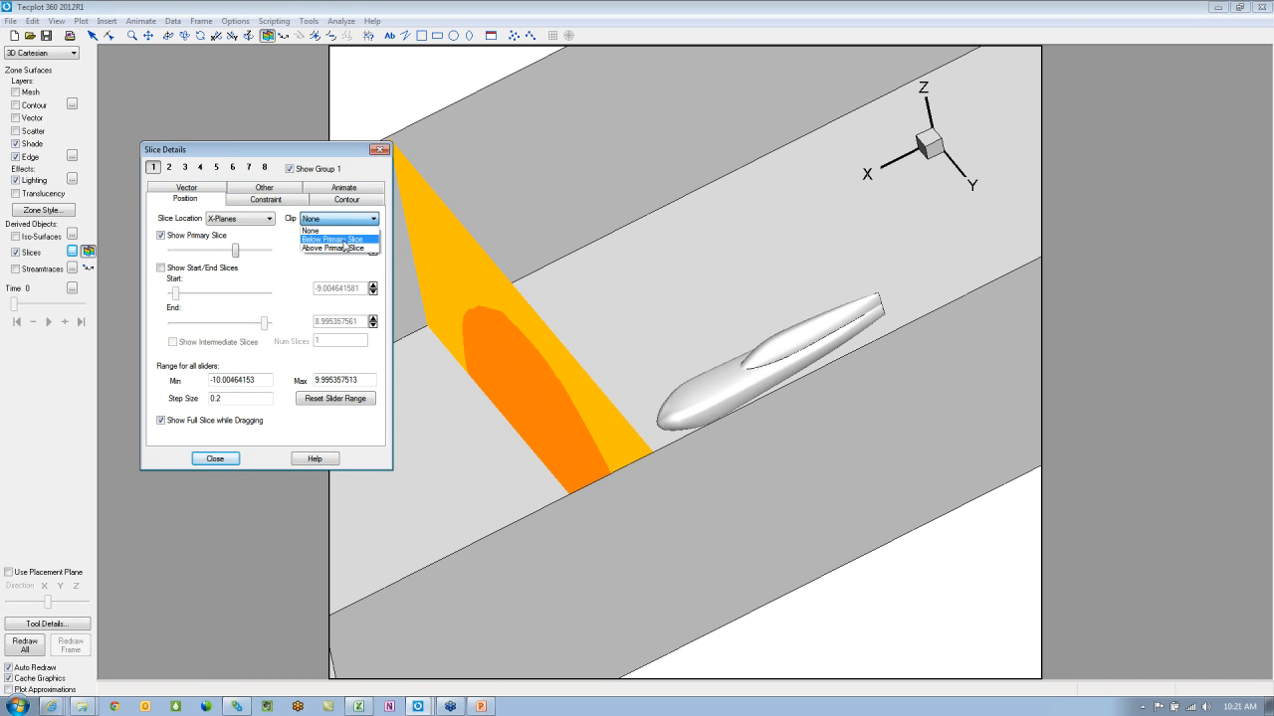
click(342, 240)
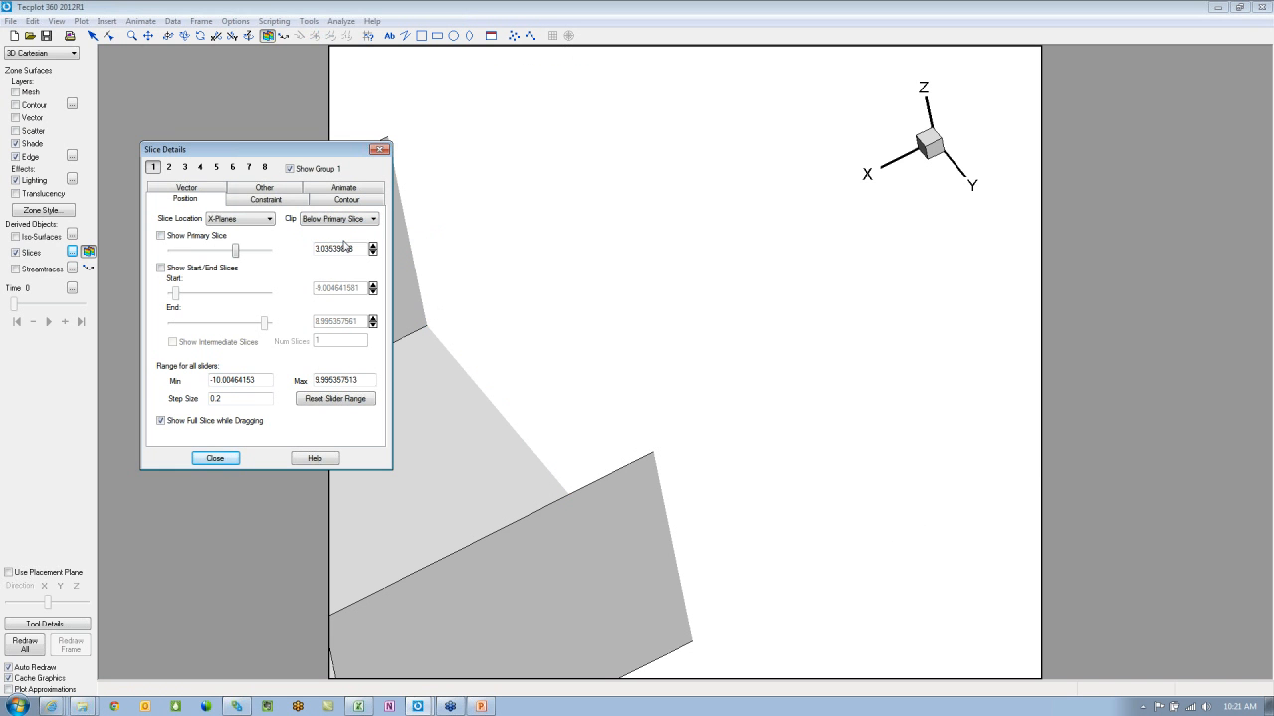
click(350, 220)
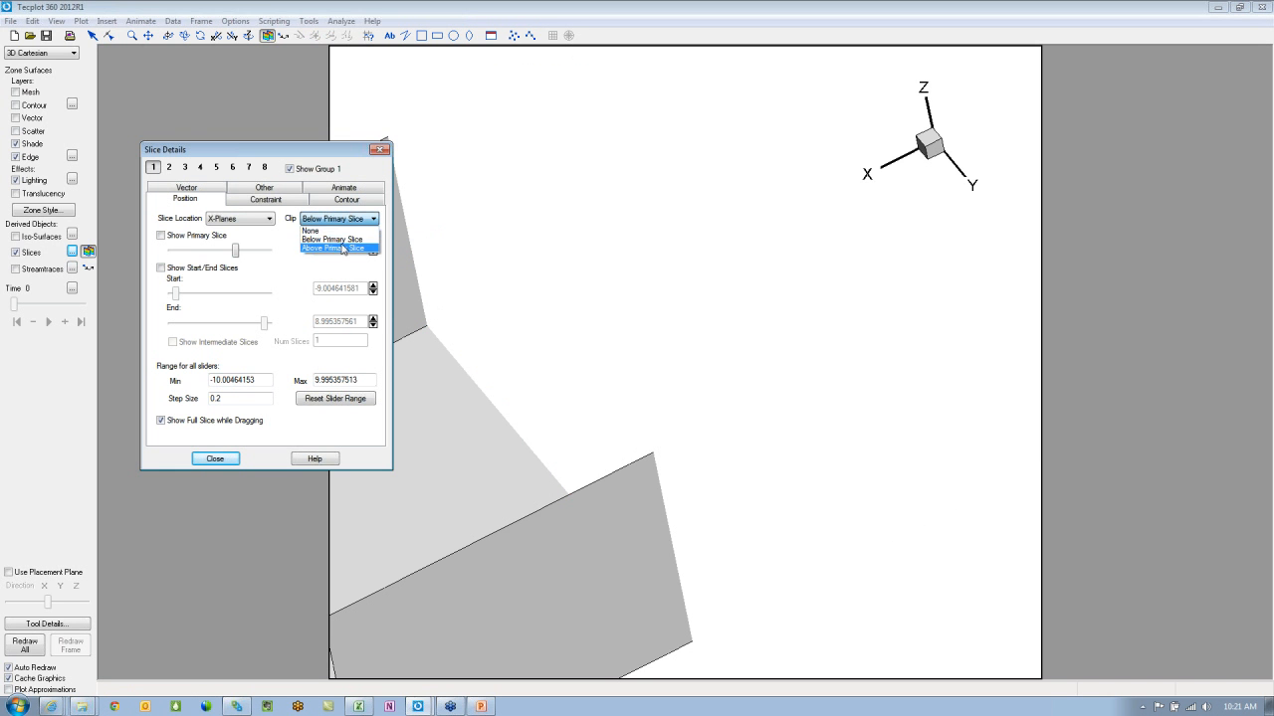
click(344, 249)
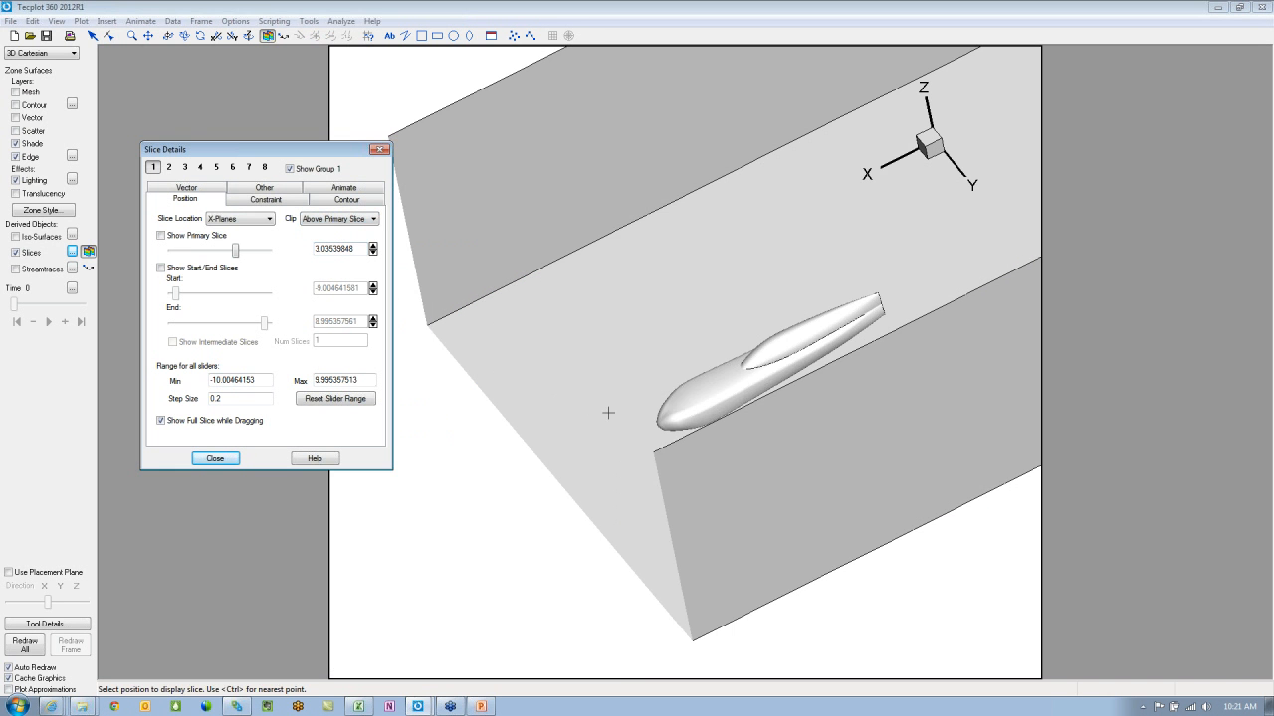
ctrl+right_drag(658, 503, 732, 534)
drag(697, 539, 851, 516)
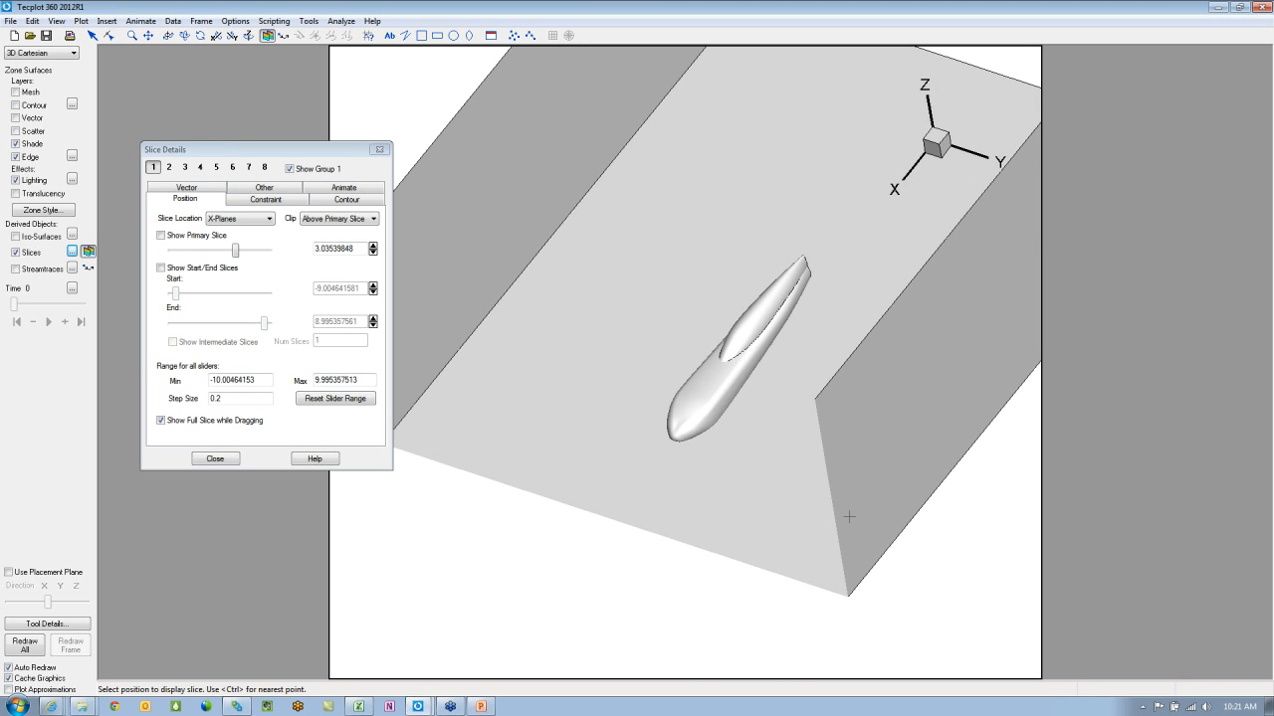
Step: Show slice group 2 as a Y-plane slice and stop it from obeying the clipping settings
click(169, 167)
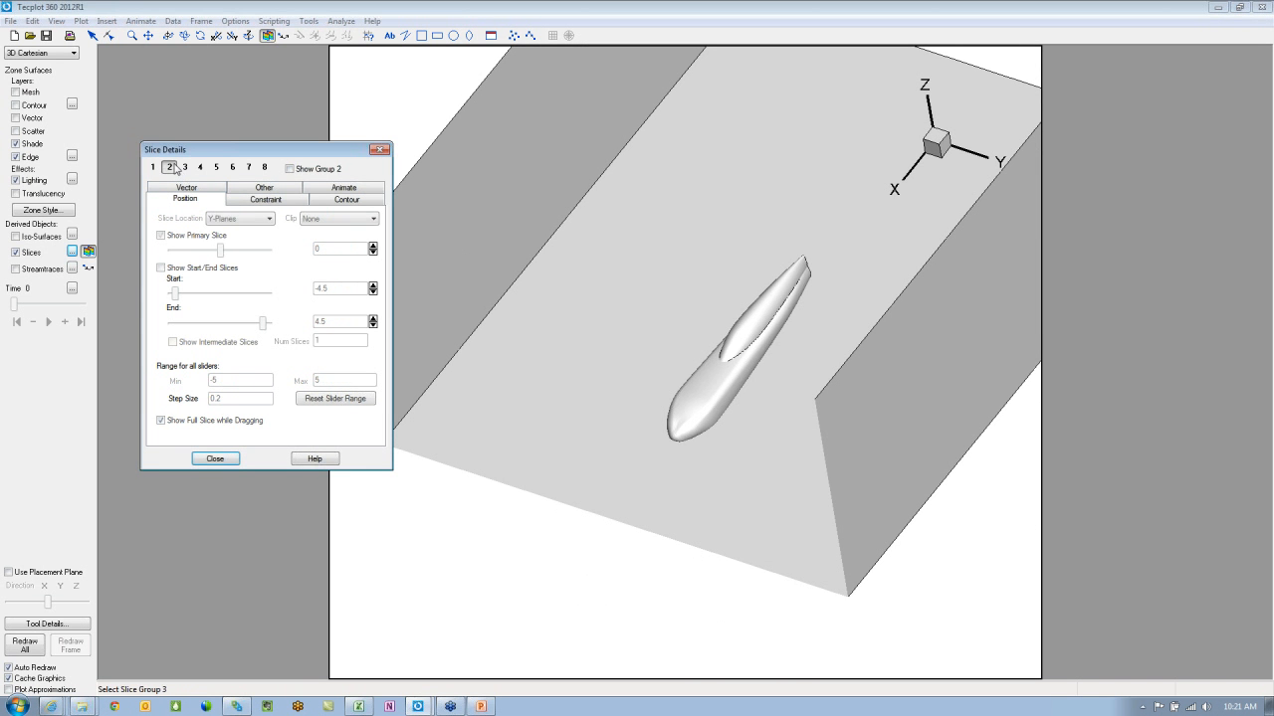
click(289, 168)
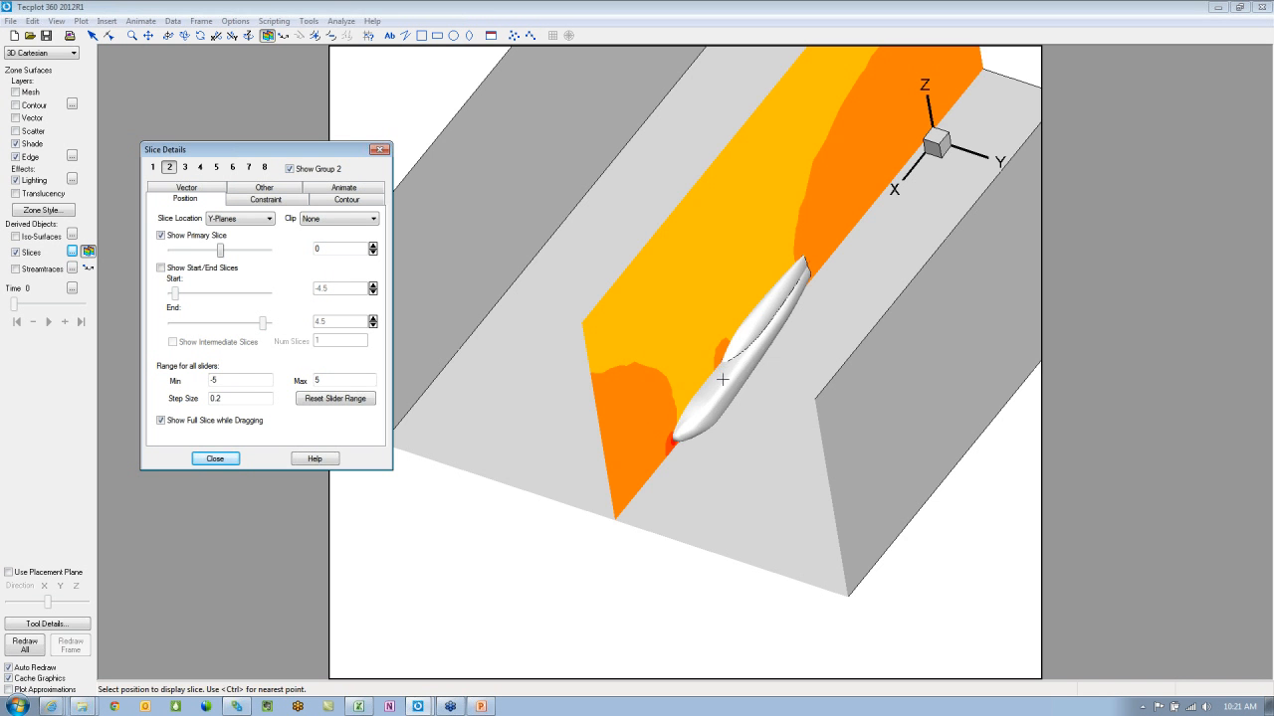
ctrl+right_drag(684, 430, 607, 426)
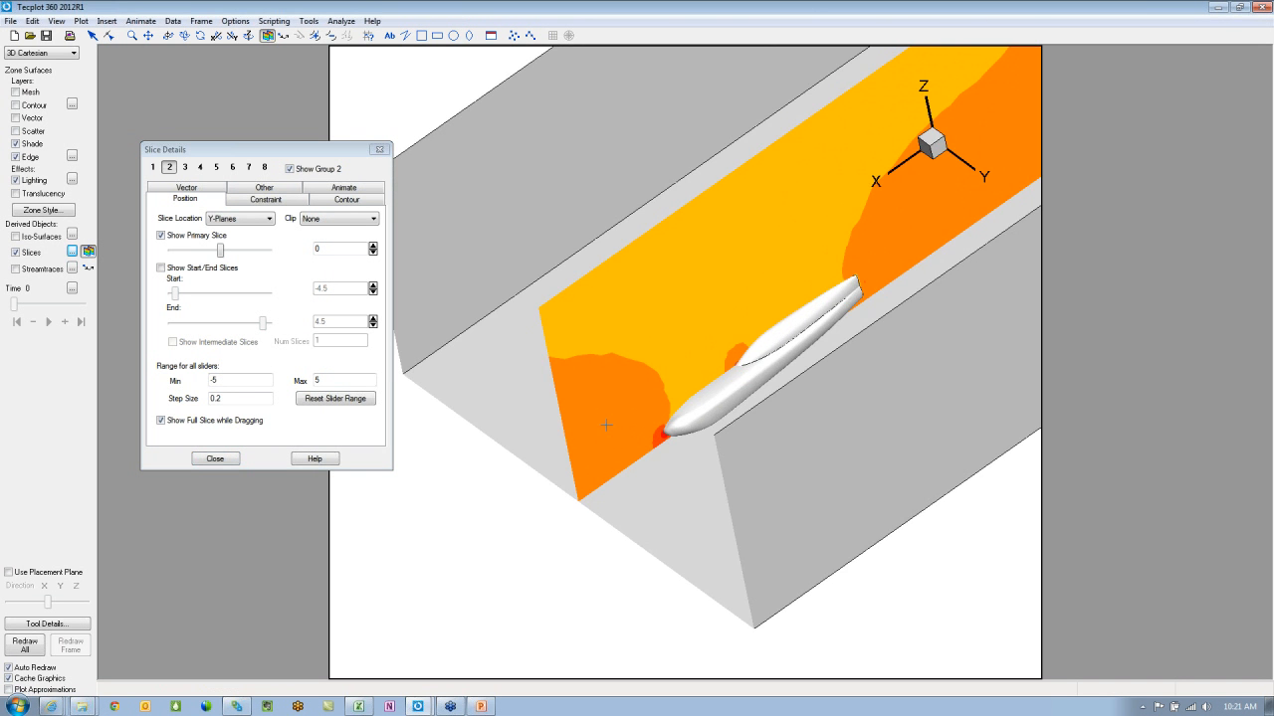
click(283, 189)
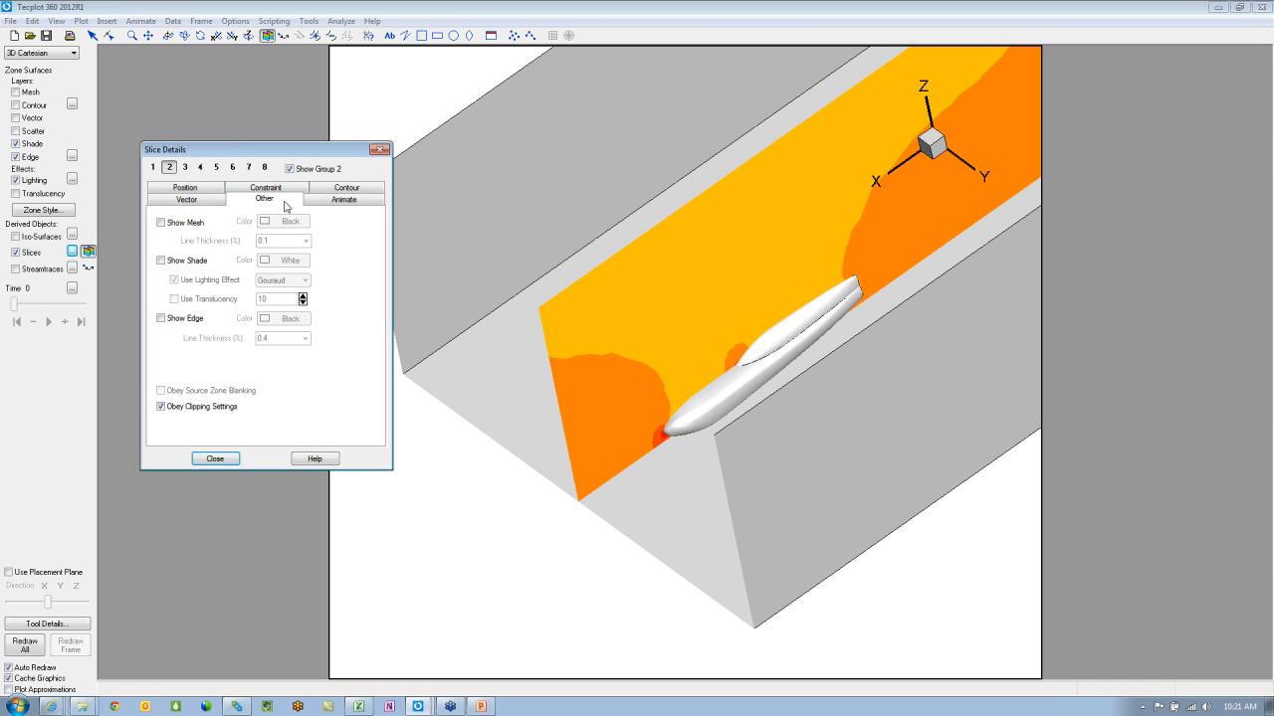
click(195, 406)
ctrl+right_drag(521, 488, 635, 400)
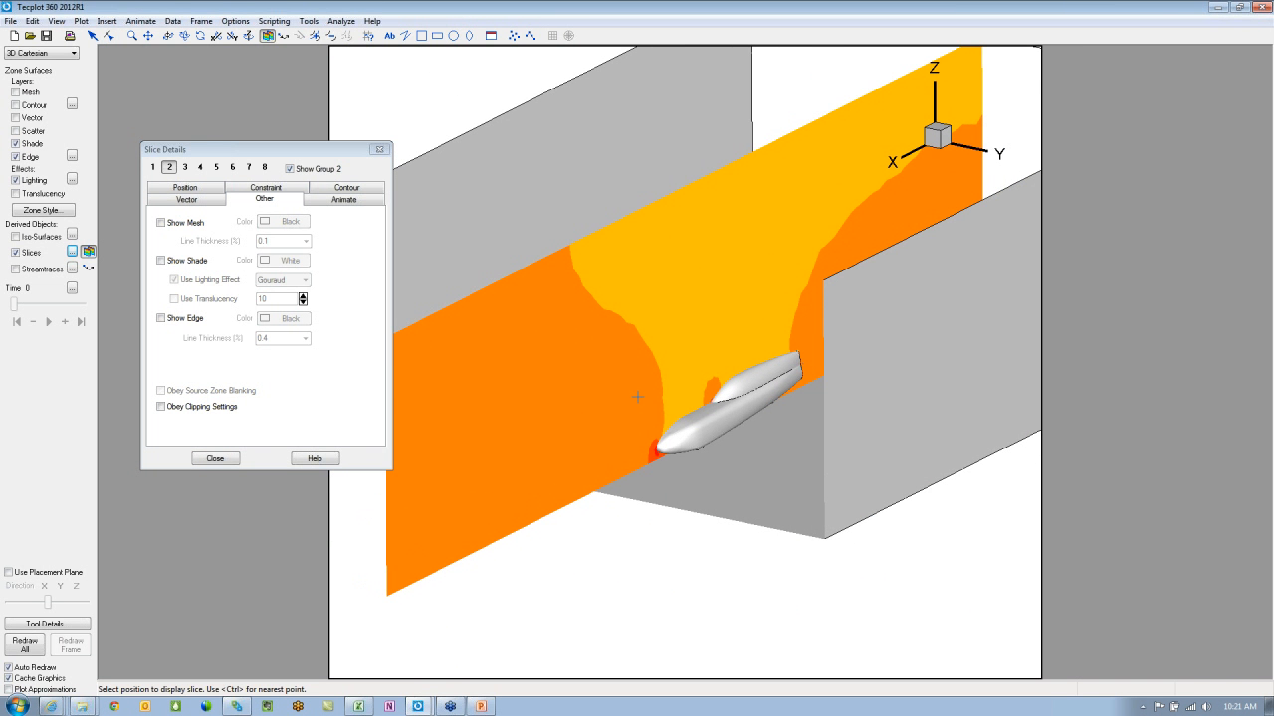
ctrl+right_drag(651, 438, 612, 405)
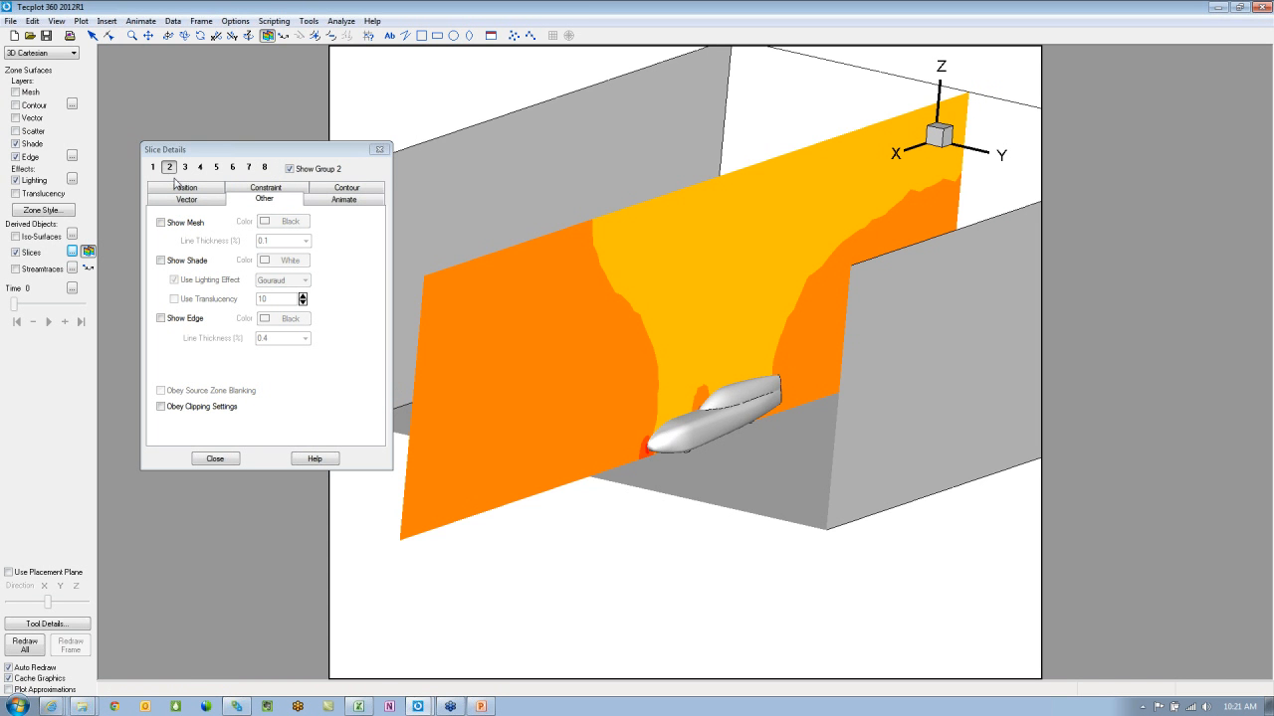
Step: Move slice group 1's X-plane clipping position closer to the vehicle's nose, to about X = 1.40
click(177, 187)
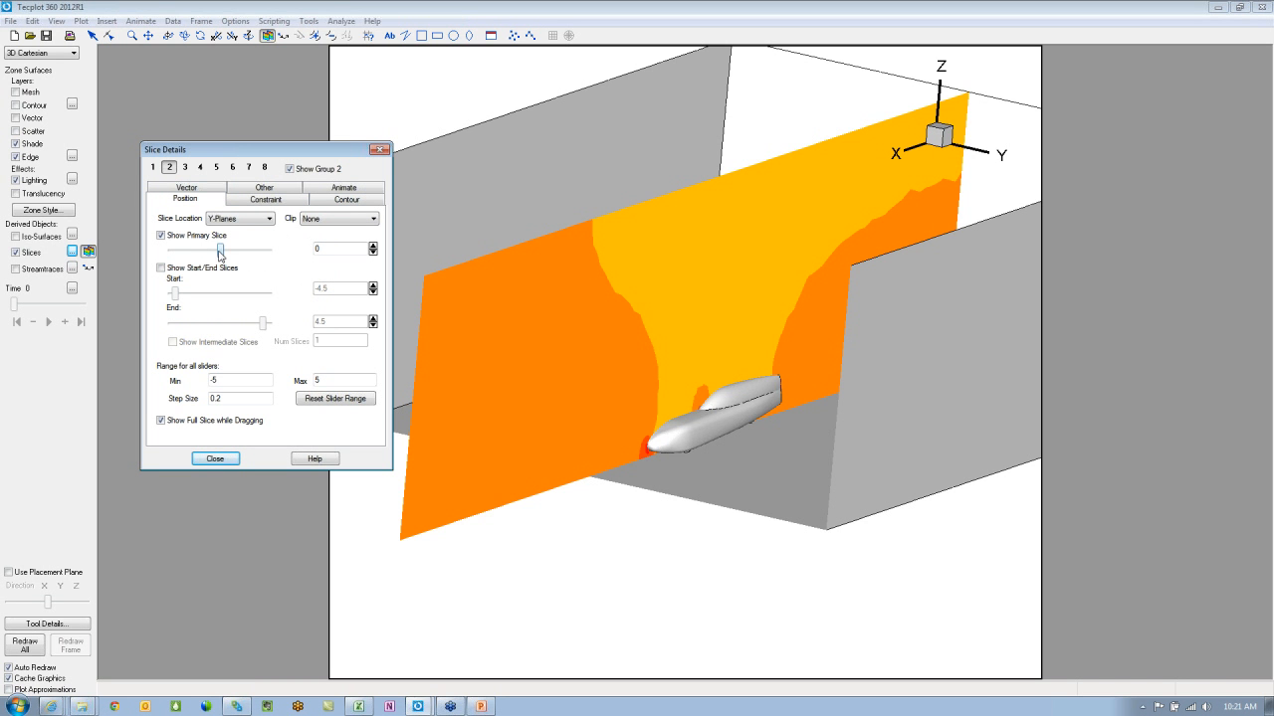
click(153, 168)
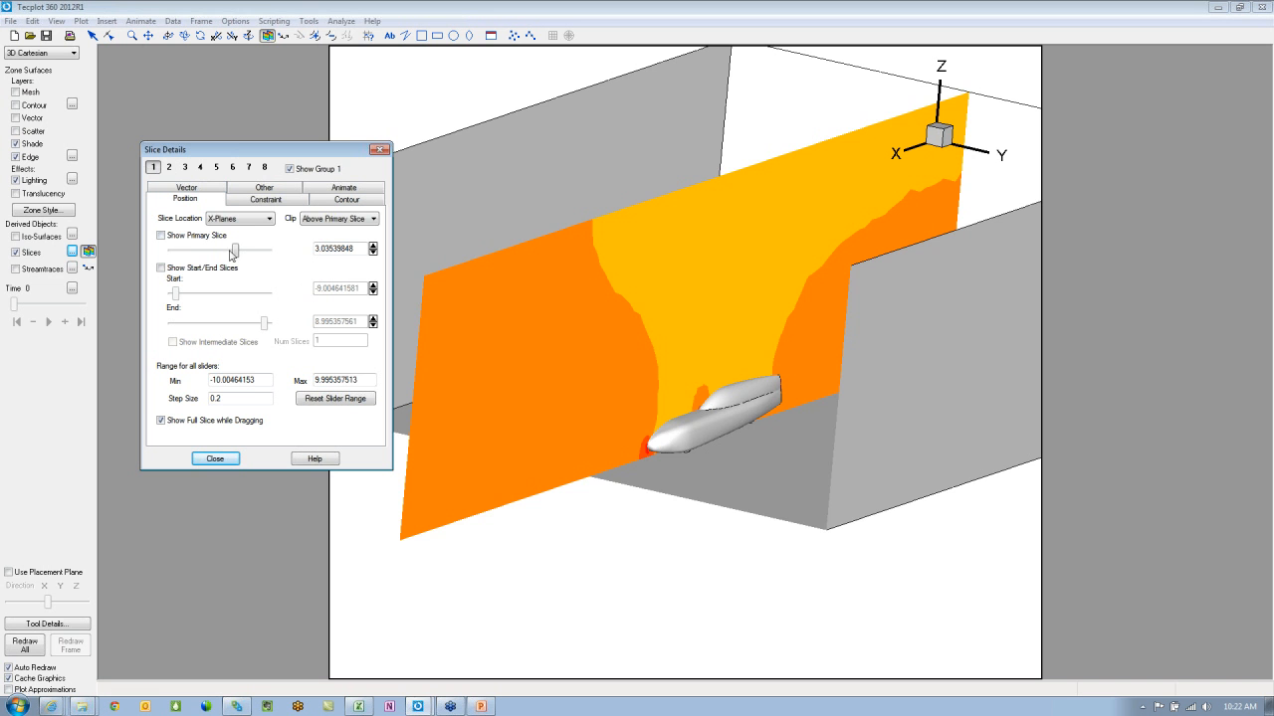
mouse_move(231, 254)
mouse_down()
mouse_move(245, 255)
mouse_move(197, 255)
mouse_move(230, 262)
mouse_up()
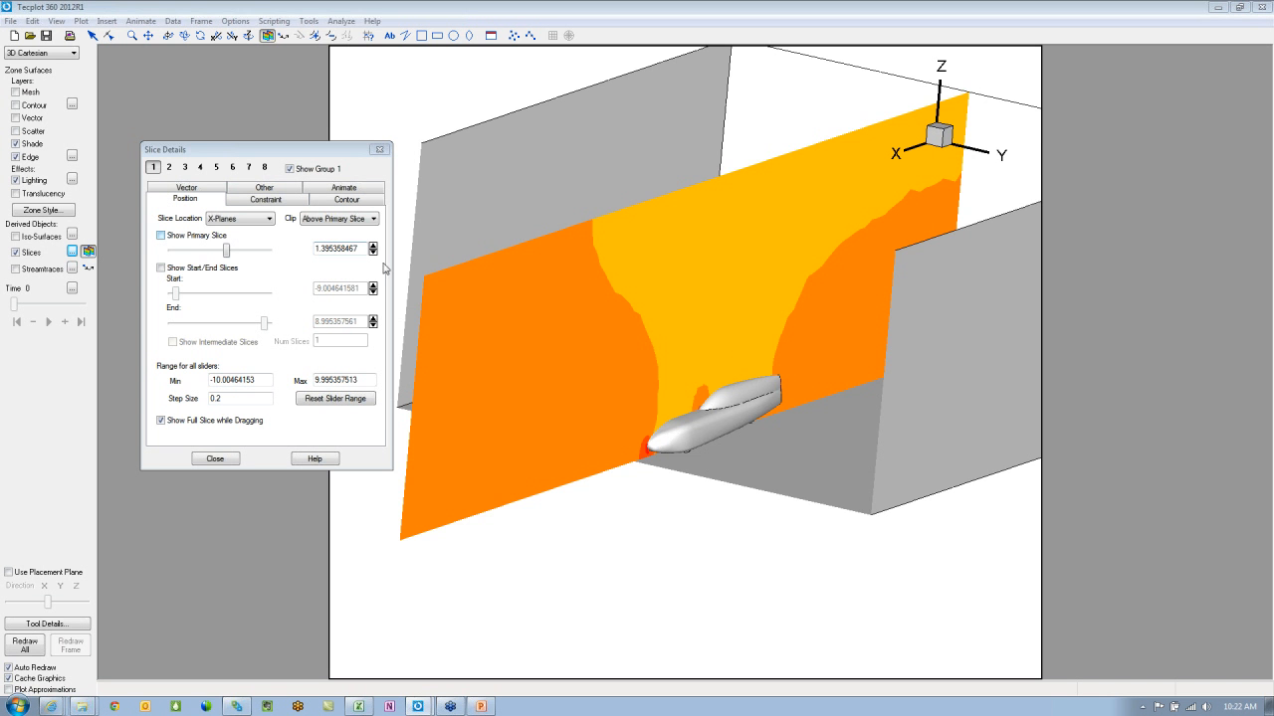
mouse_move(680, 401)
ctrl+right_down()
mouse_move(800, 413)
mouse_move(677, 398)
mouse_move(594, 369)
mouse_move(675, 399)
ctrl+right_up()
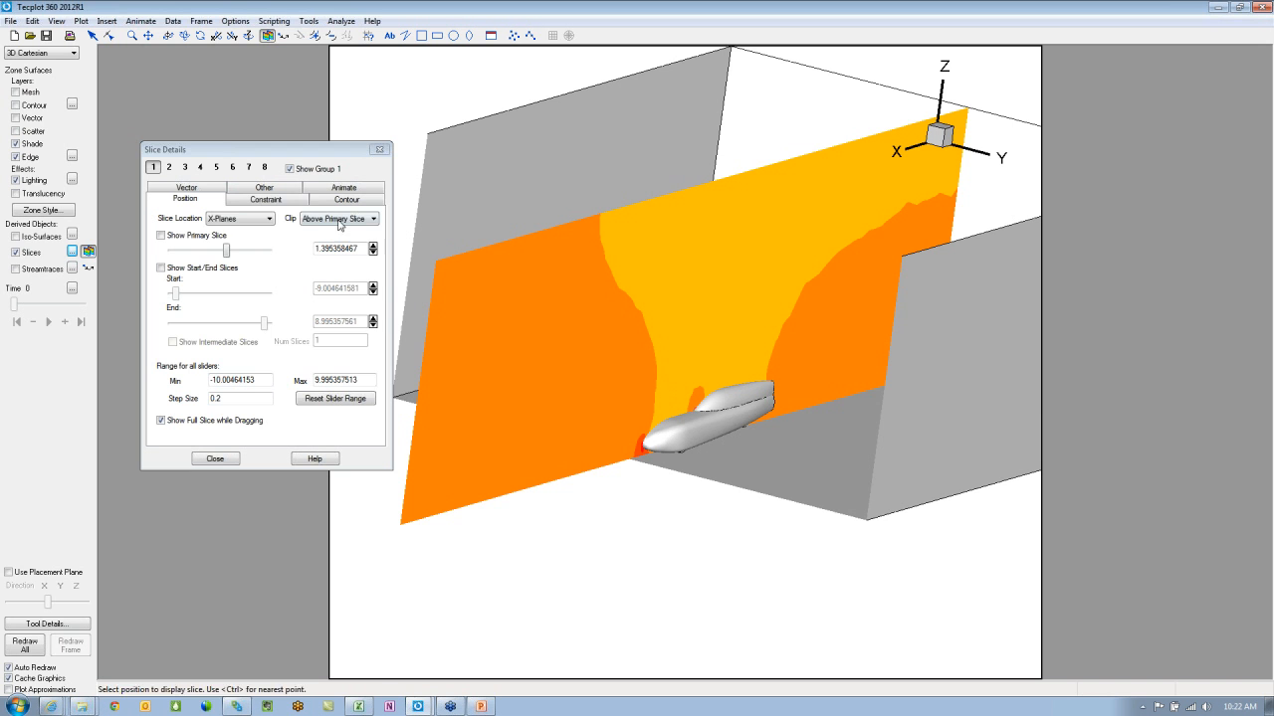
Step: Include the constraint box for slice group 1 and for slice group 2
click(266, 199)
click(185, 216)
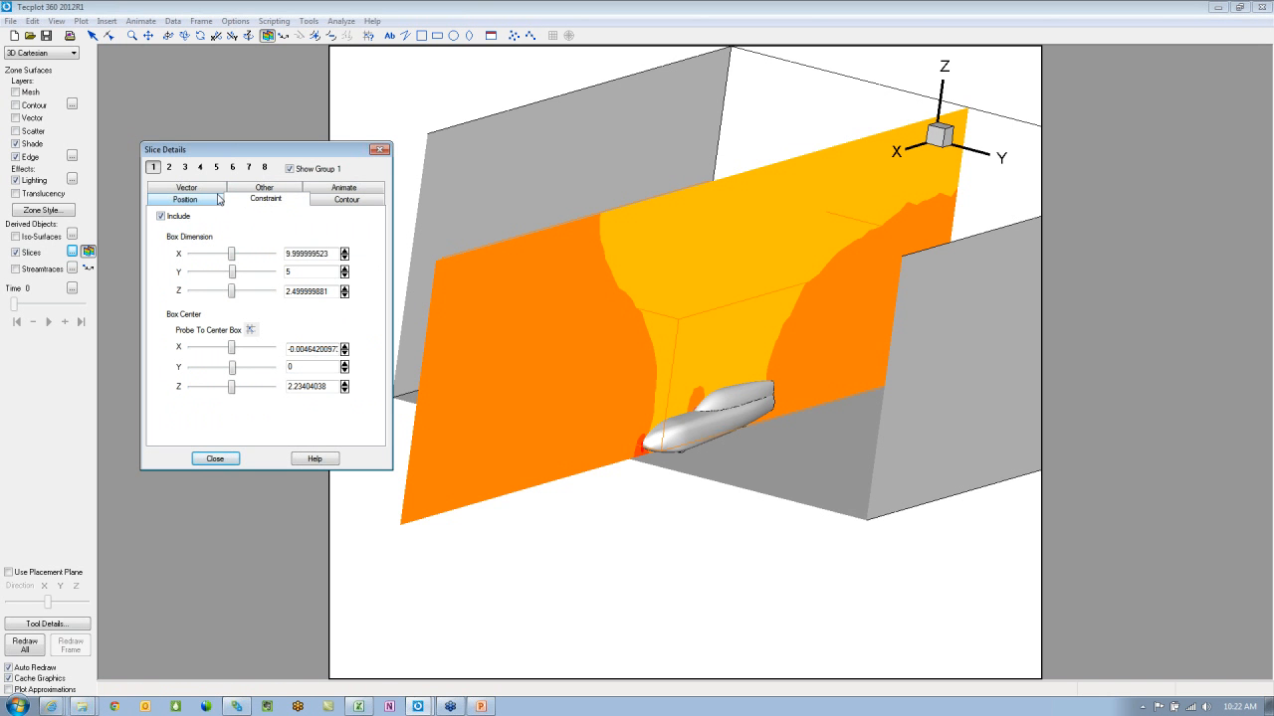
click(166, 168)
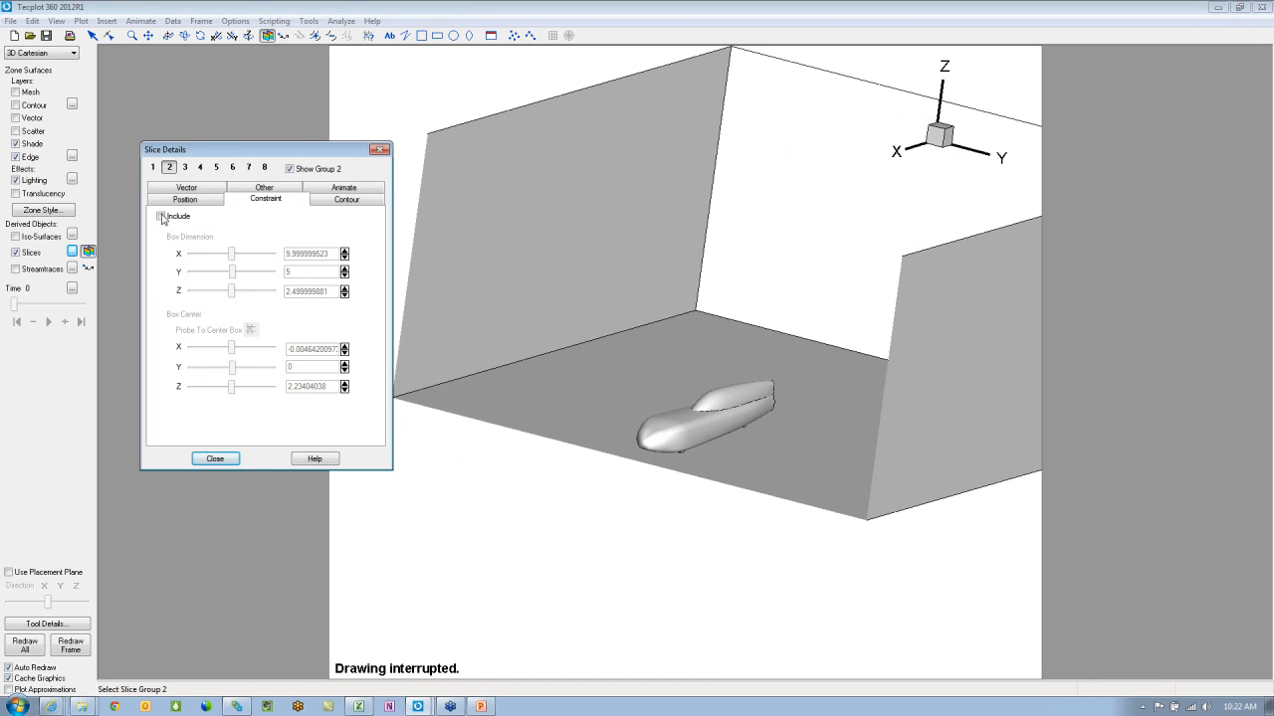
click(161, 216)
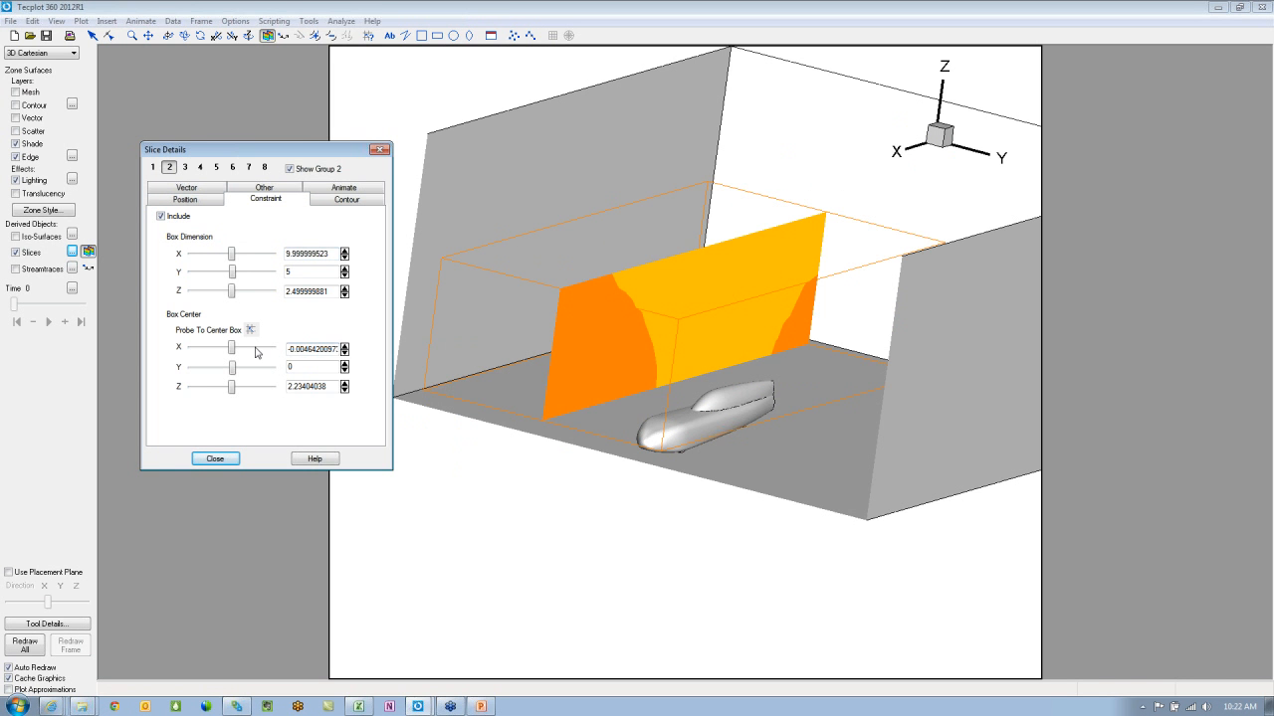
Step: Set group 2's constraint box to an X dimension of 9.2, centred at about X = 0.495 and Z = -0.266
click(230, 255)
drag(230, 255, 228, 256)
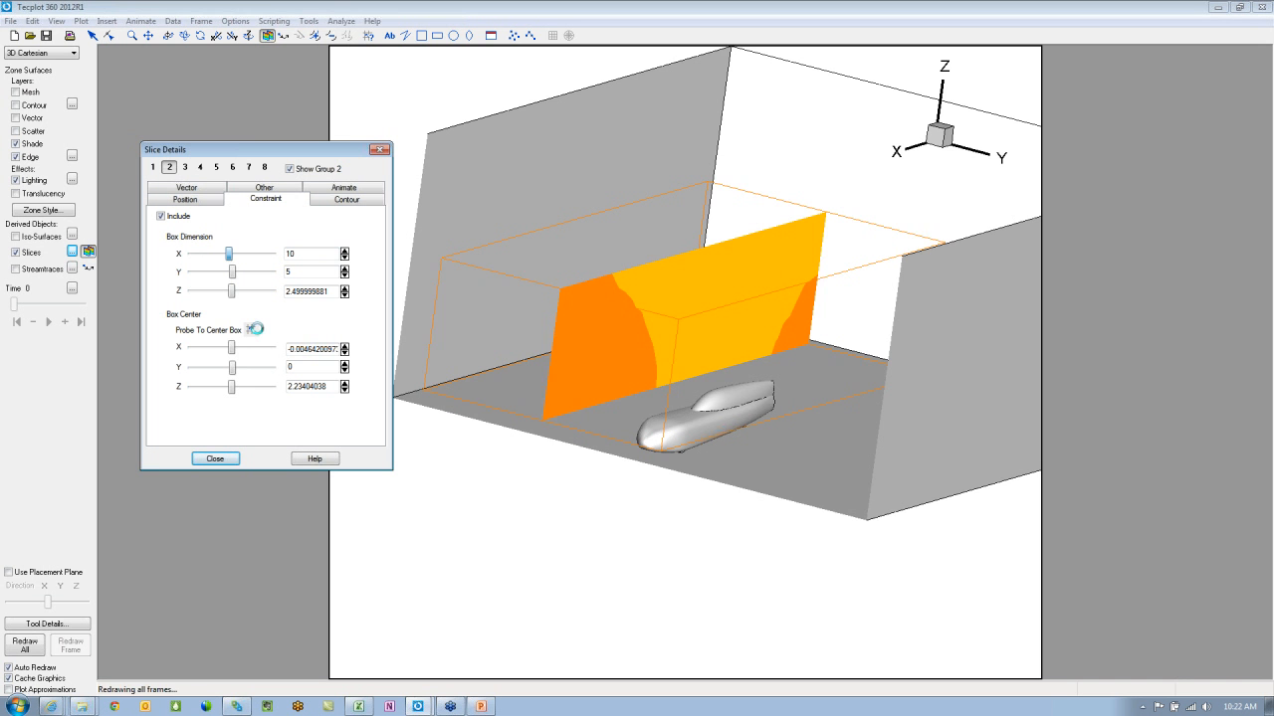
click(234, 349)
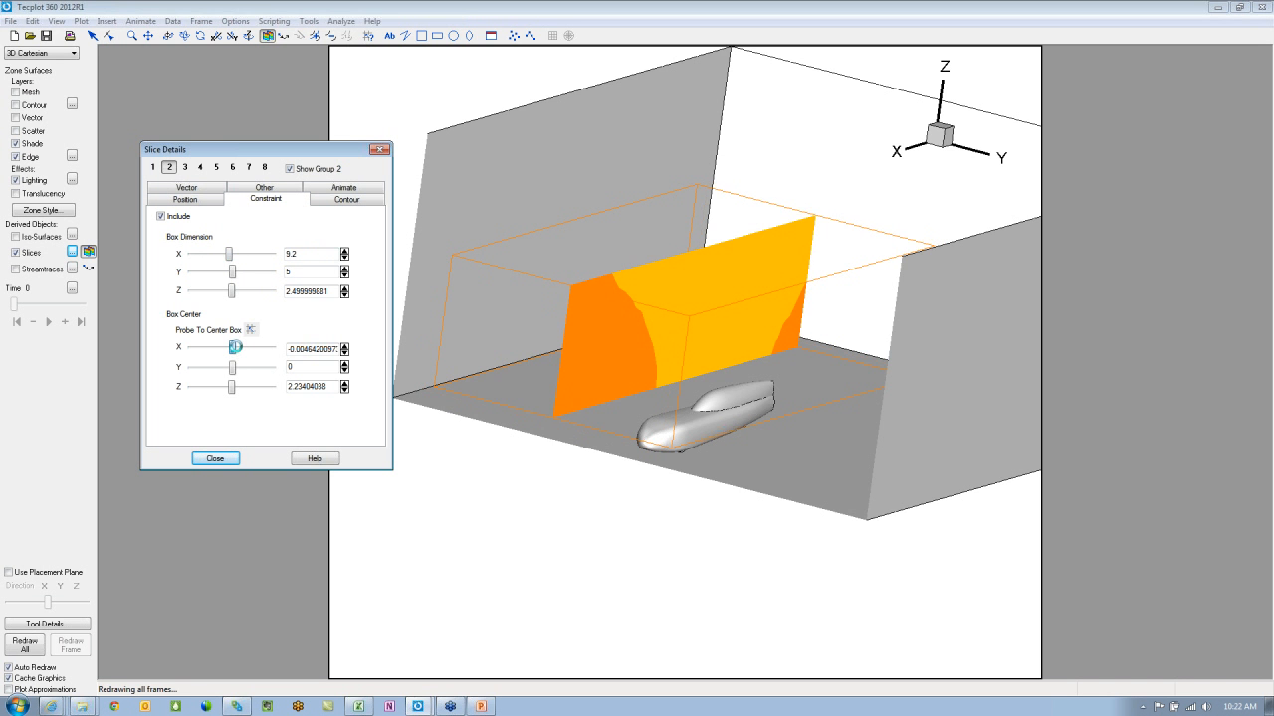
drag(234, 347, 236, 348)
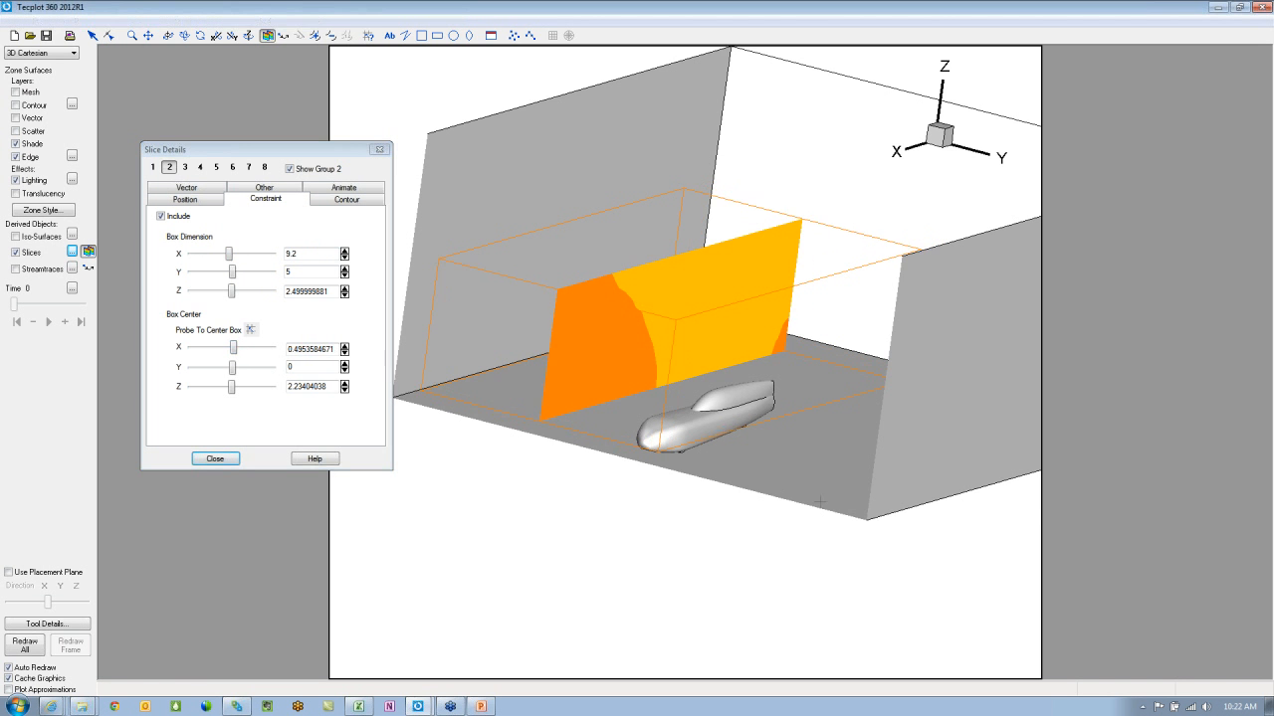
middle_drag(820, 501, 827, 369)
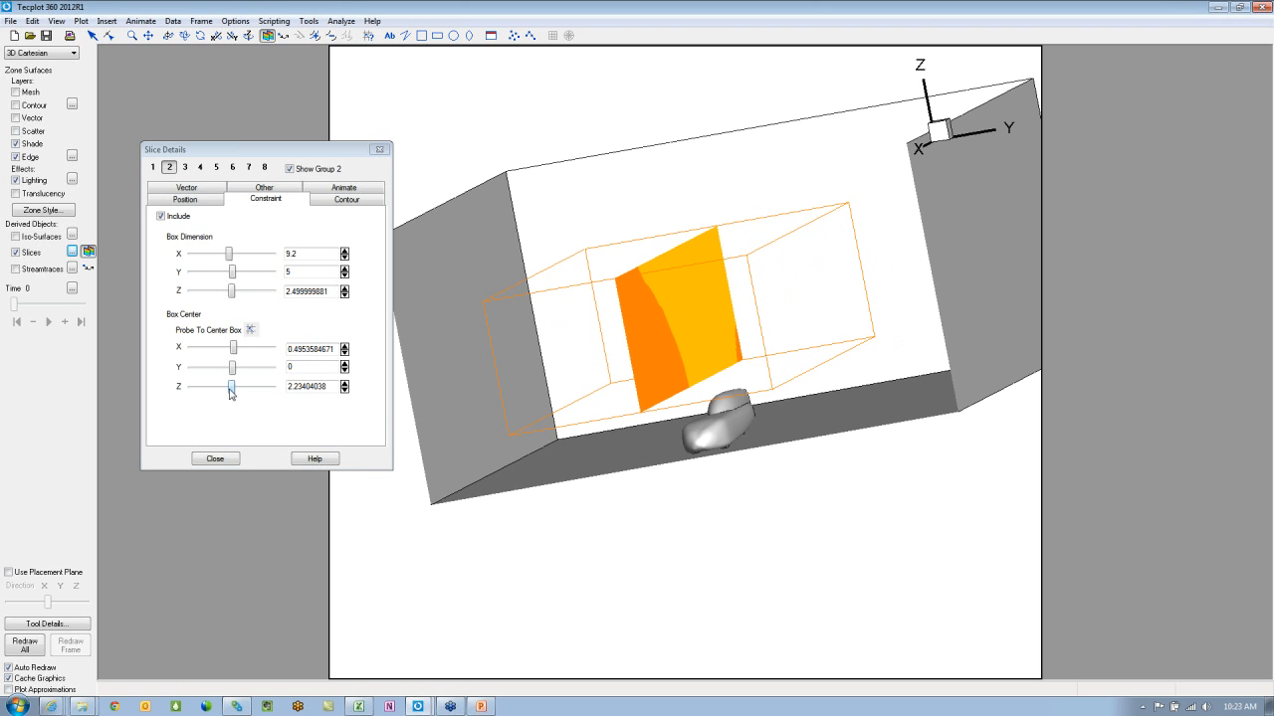
drag(229, 391, 181, 389)
ctrl+right_drag(732, 426, 642, 442)
middle_drag(672, 479, 647, 517)
right_drag(647, 517, 588, 359)
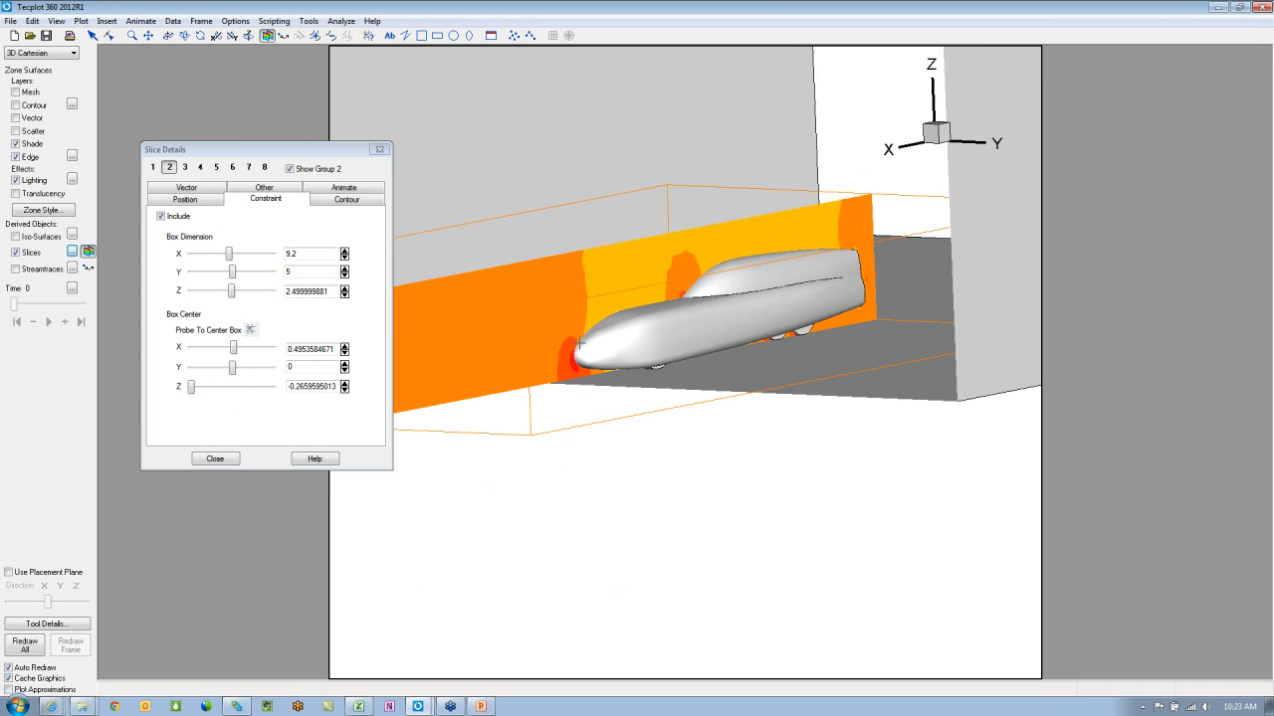
Step: Turn on streamtraces, choose seeding by Surfaces of Selected Objects in the streamtrace details, and select the vehicle body
middle_drag(574, 512, 609, 327)
right_drag(609, 326, 597, 374)
right_click(599, 372)
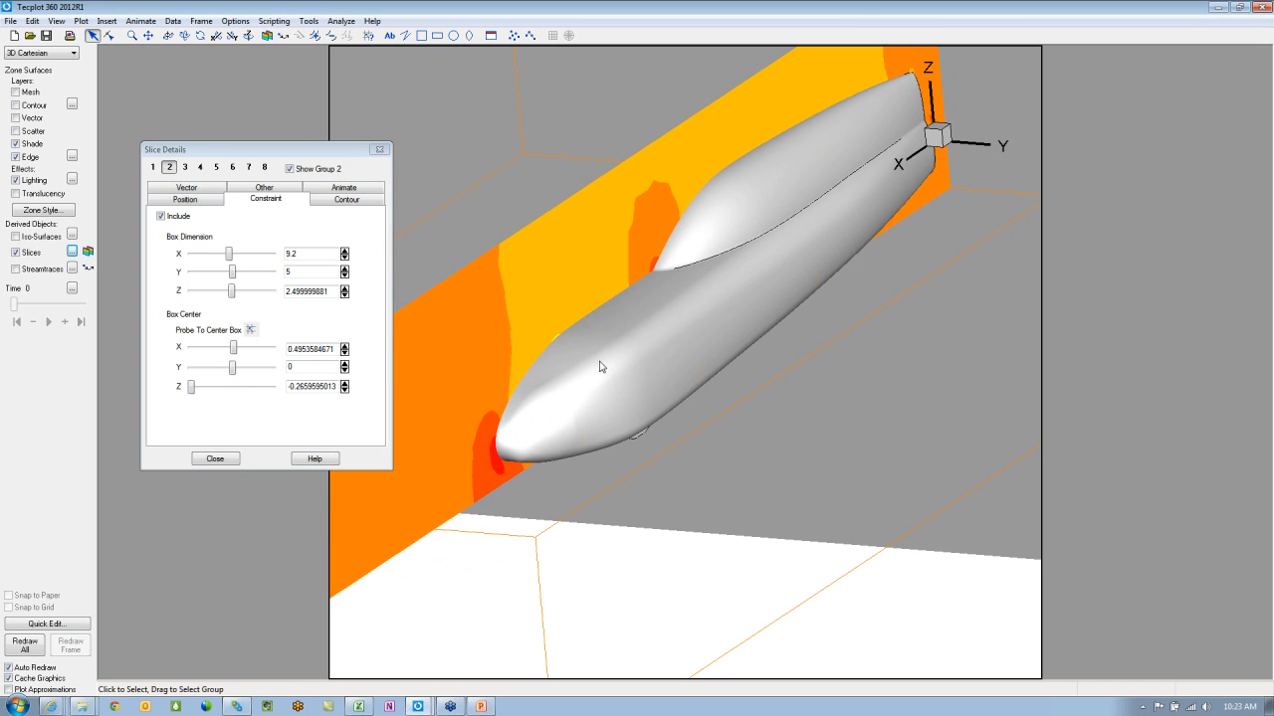
click(48, 269)
click(582, 408)
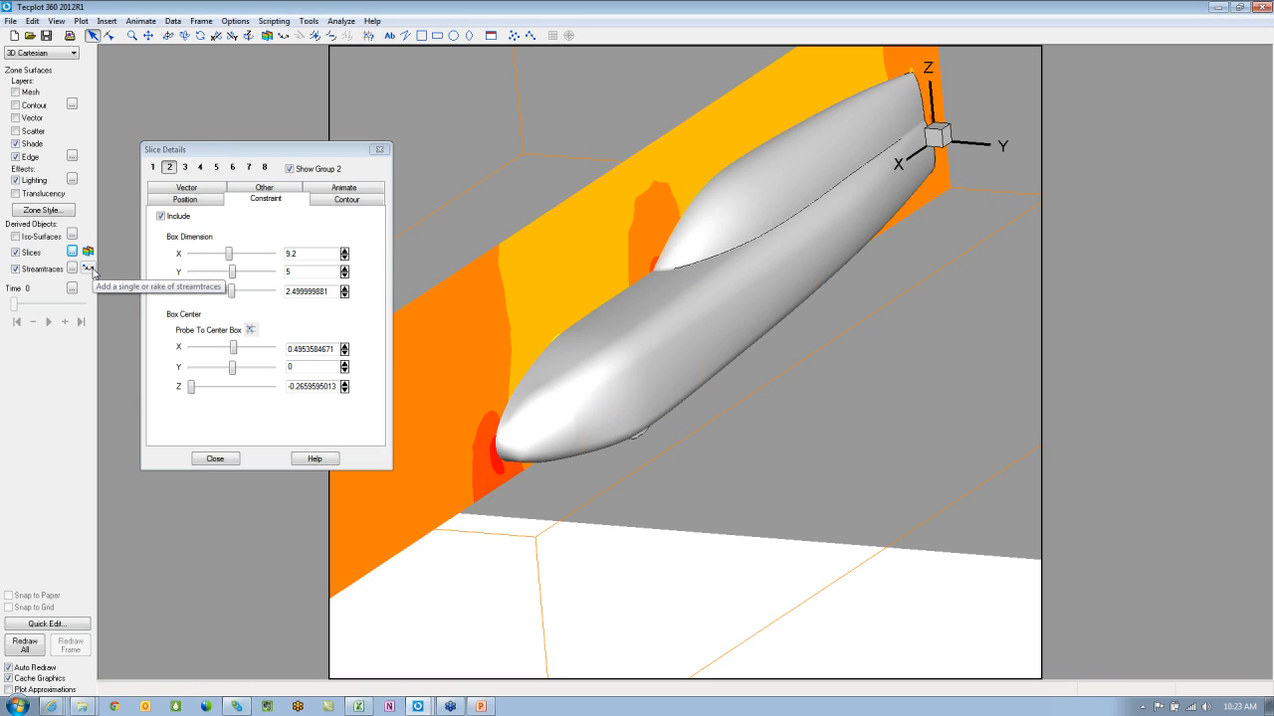
click(90, 269)
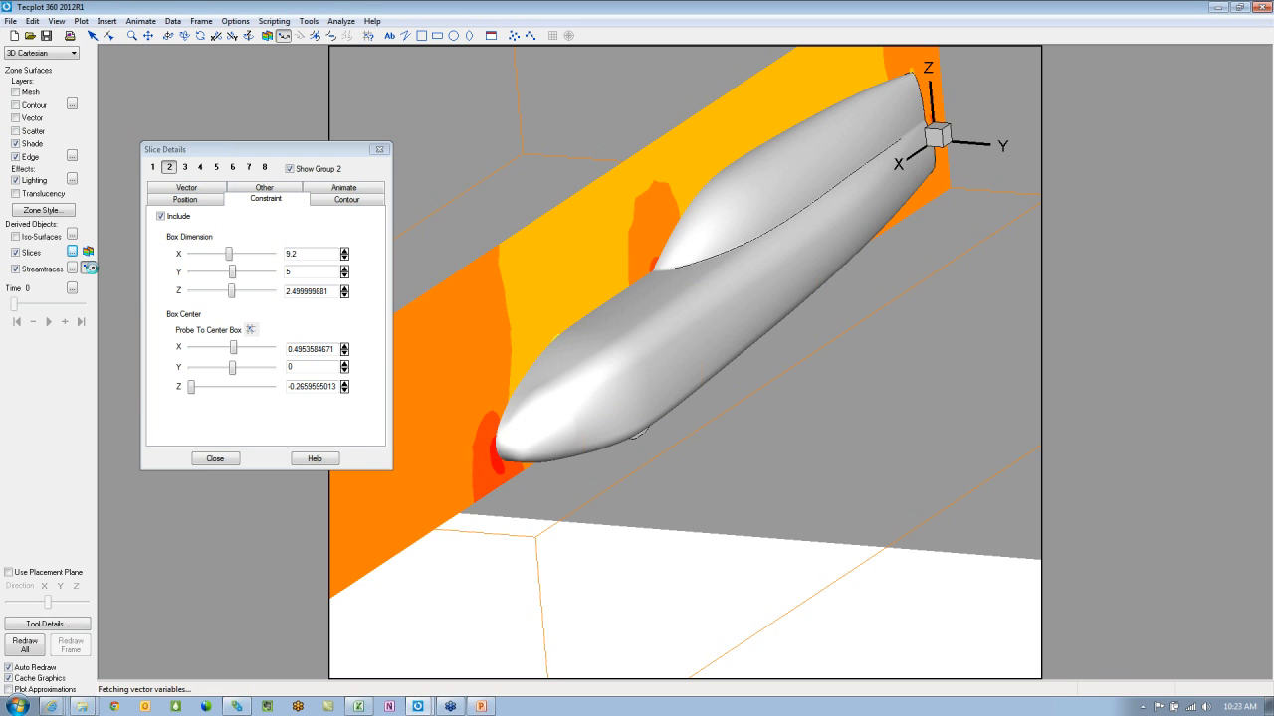
click(71, 268)
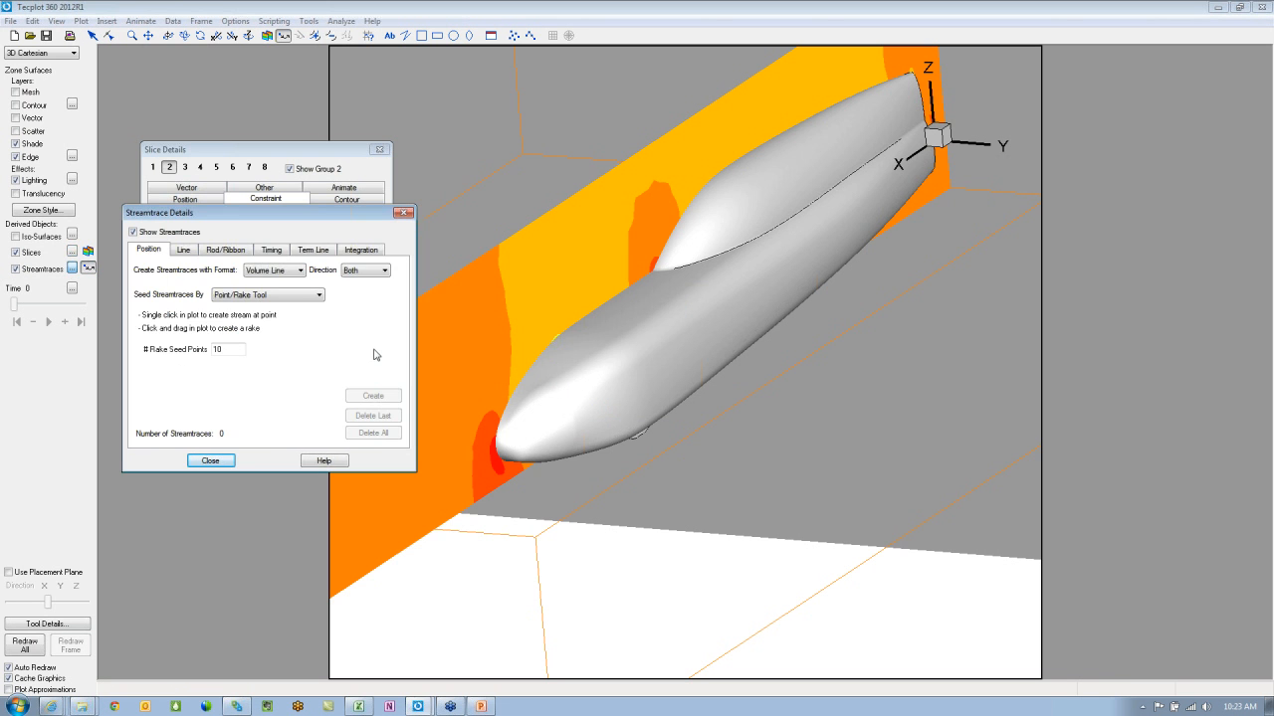
click(302, 297)
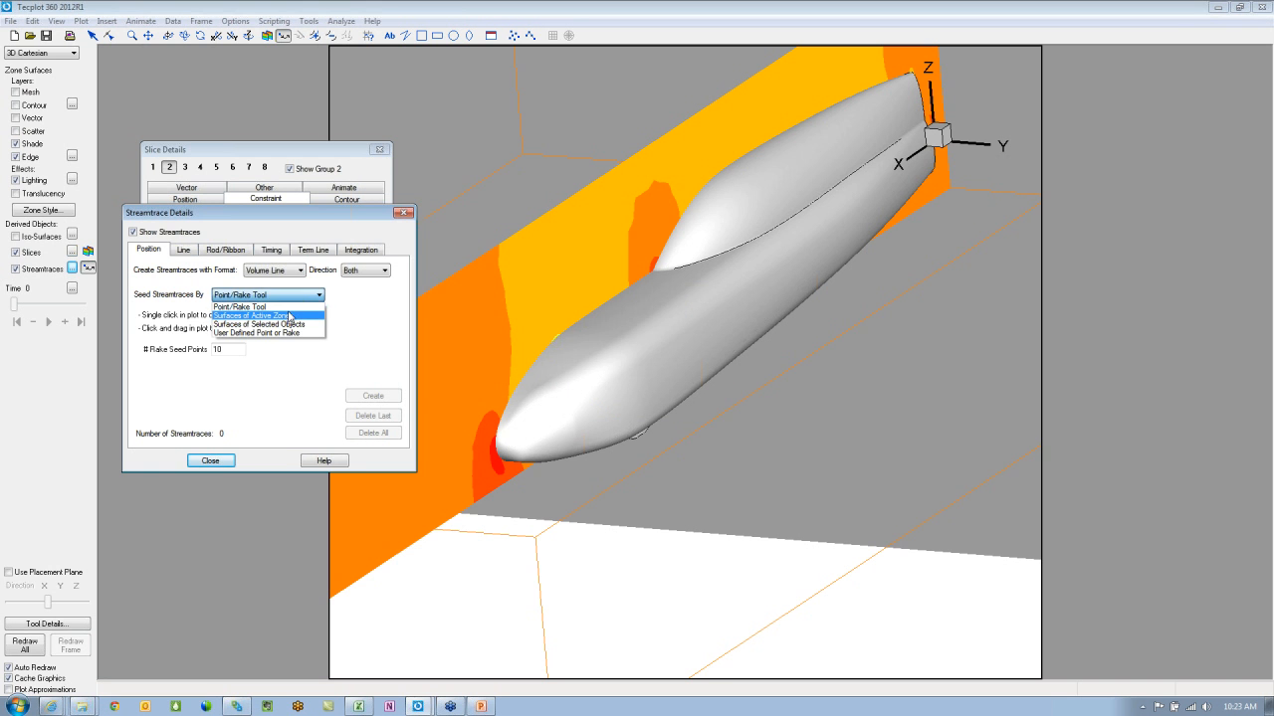
click(289, 324)
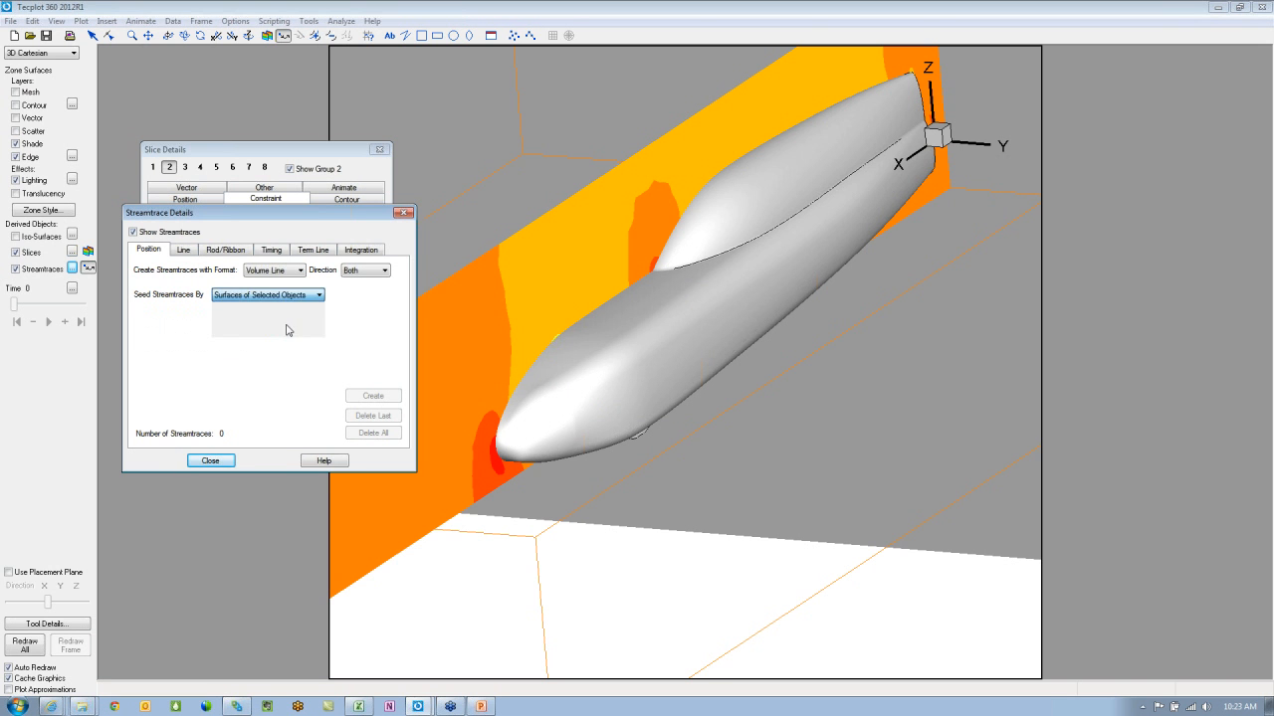
click(650, 368)
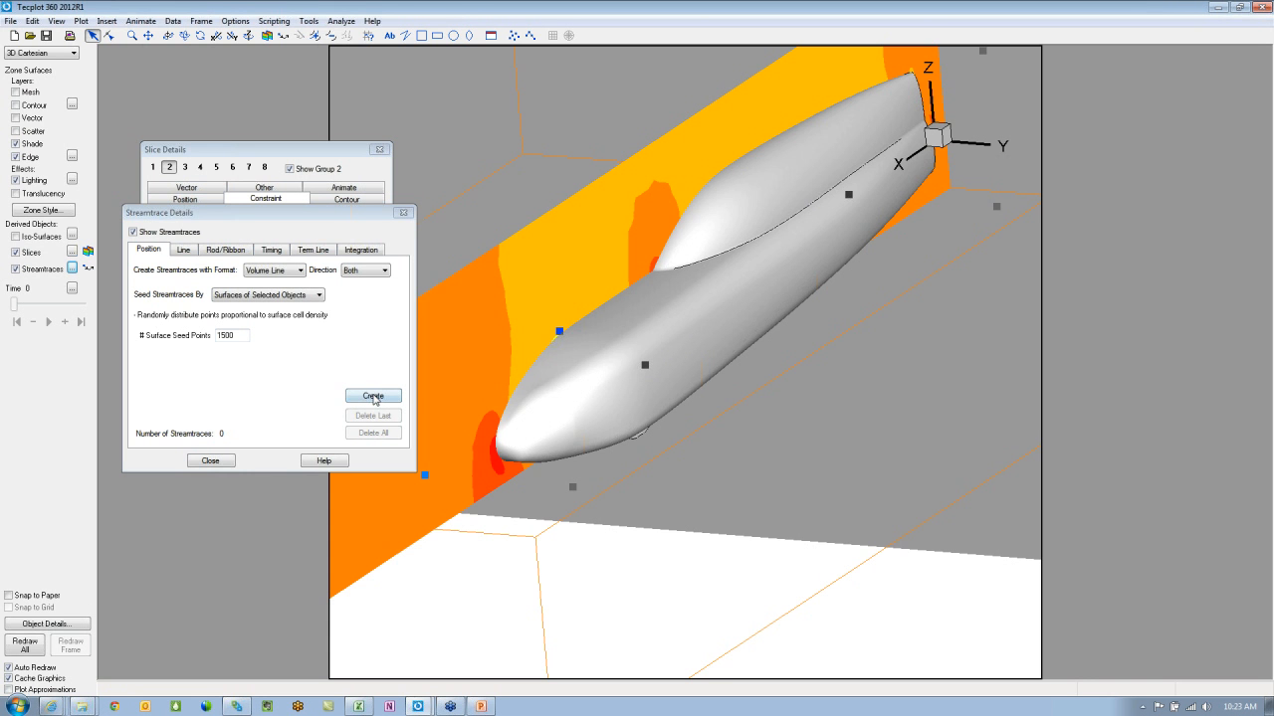
Step: Create volume line streamtraces from 100 surface seed points on the selected vehicle body
double_click(248, 336)
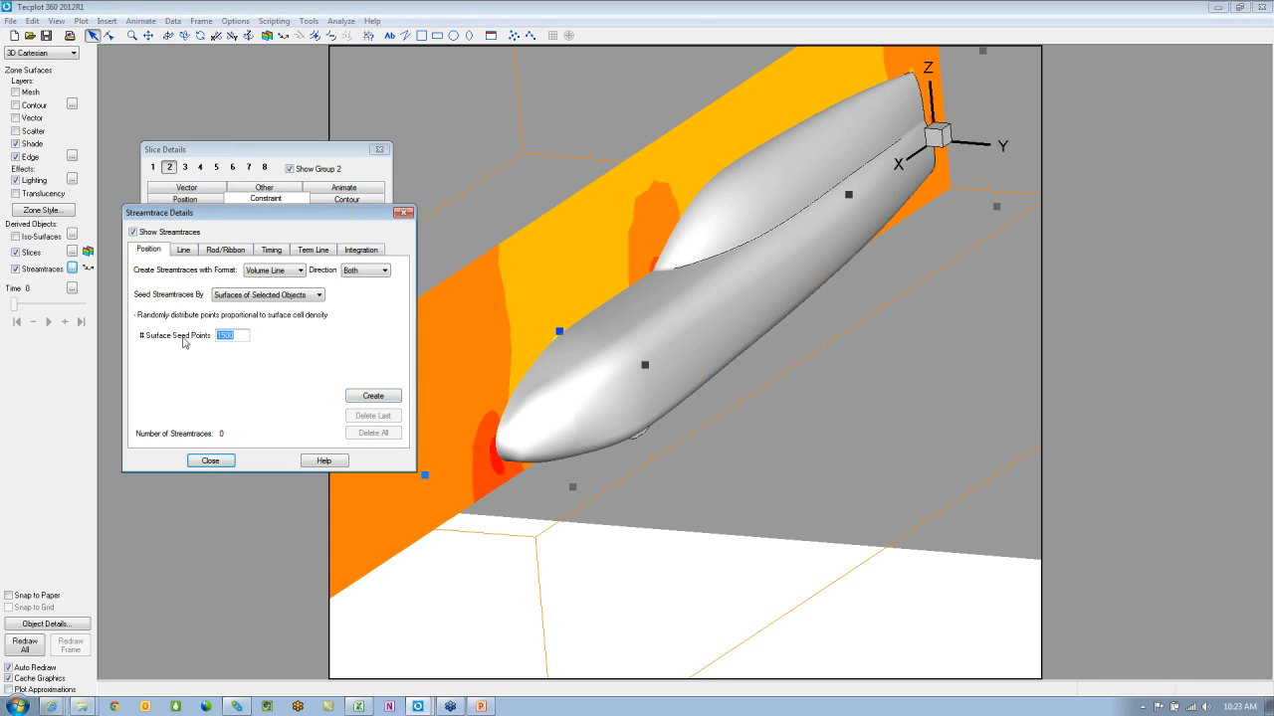
text(1)
click(364, 396)
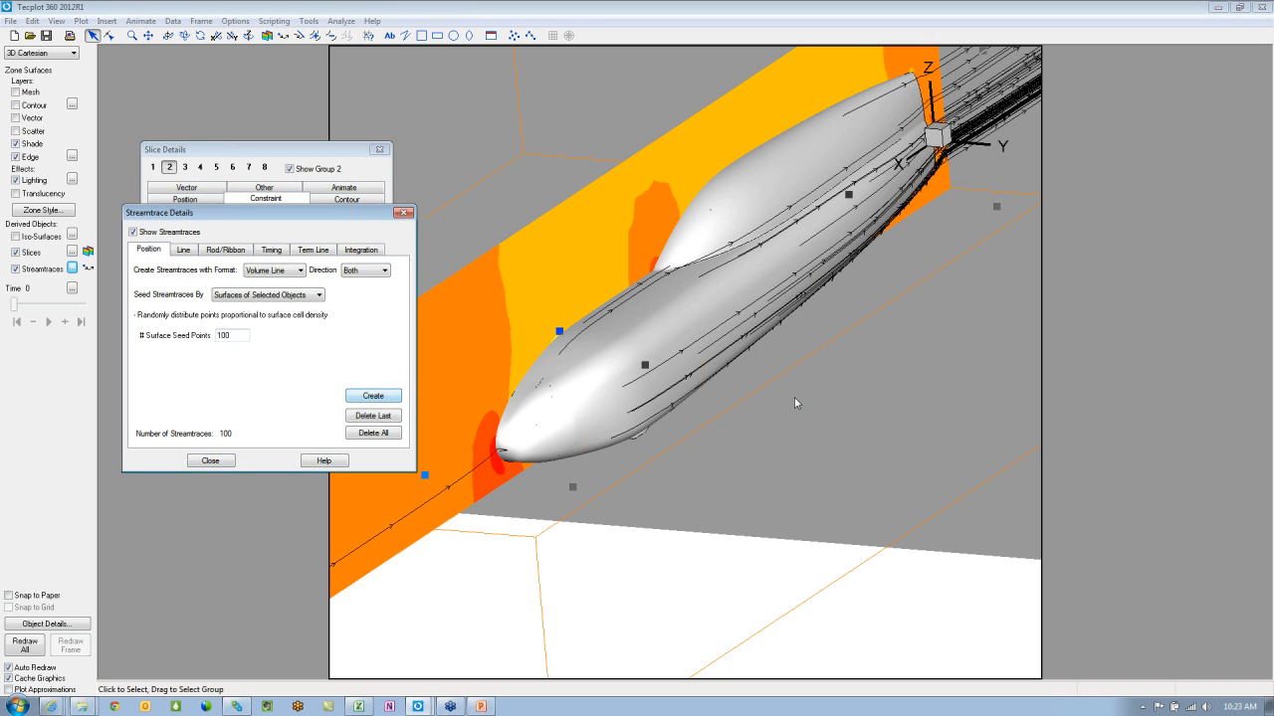
Step: Delete all existing streamtraces and create surface line streamtraces from 100 surface seed points on the vehicle body
click(368, 434)
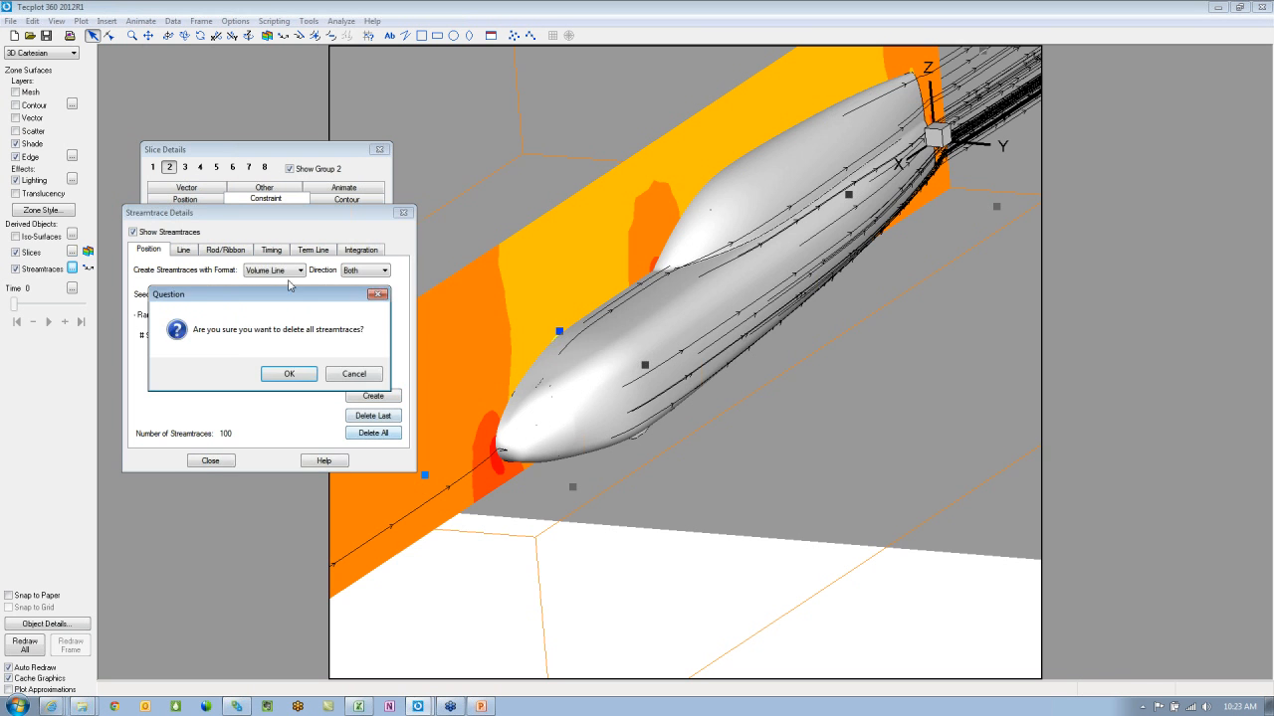
click(279, 370)
click(277, 272)
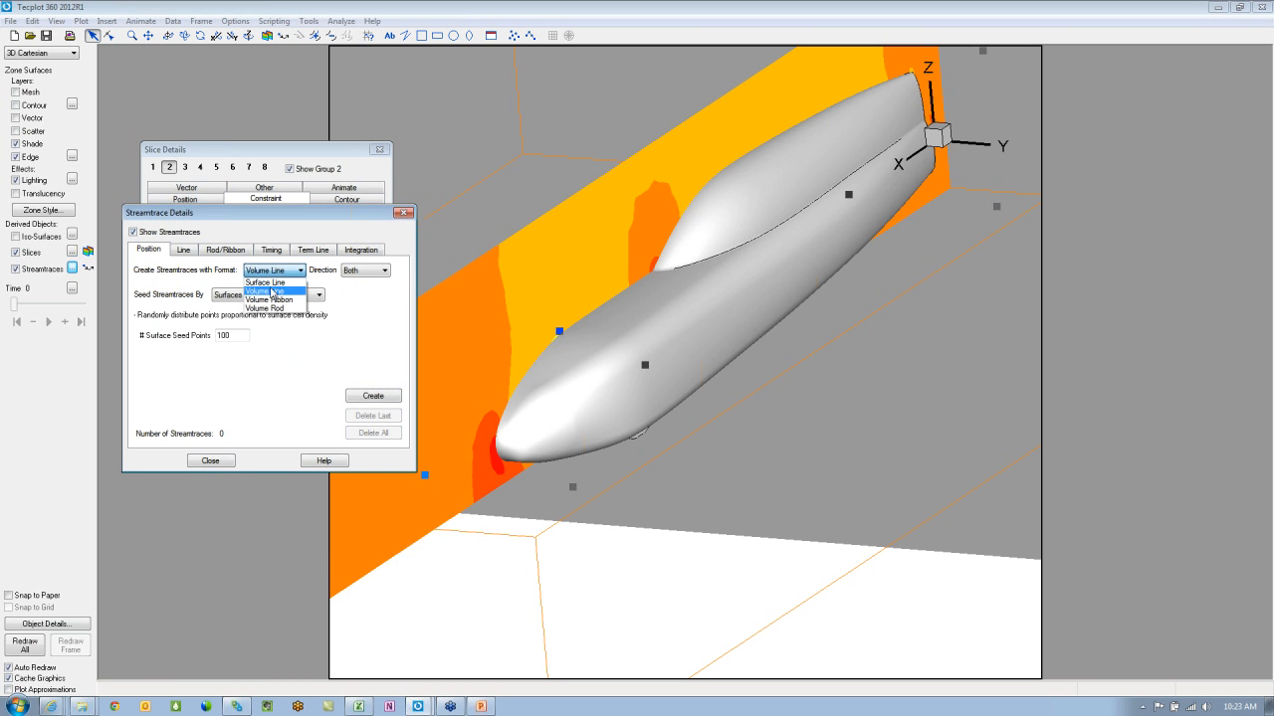
click(267, 279)
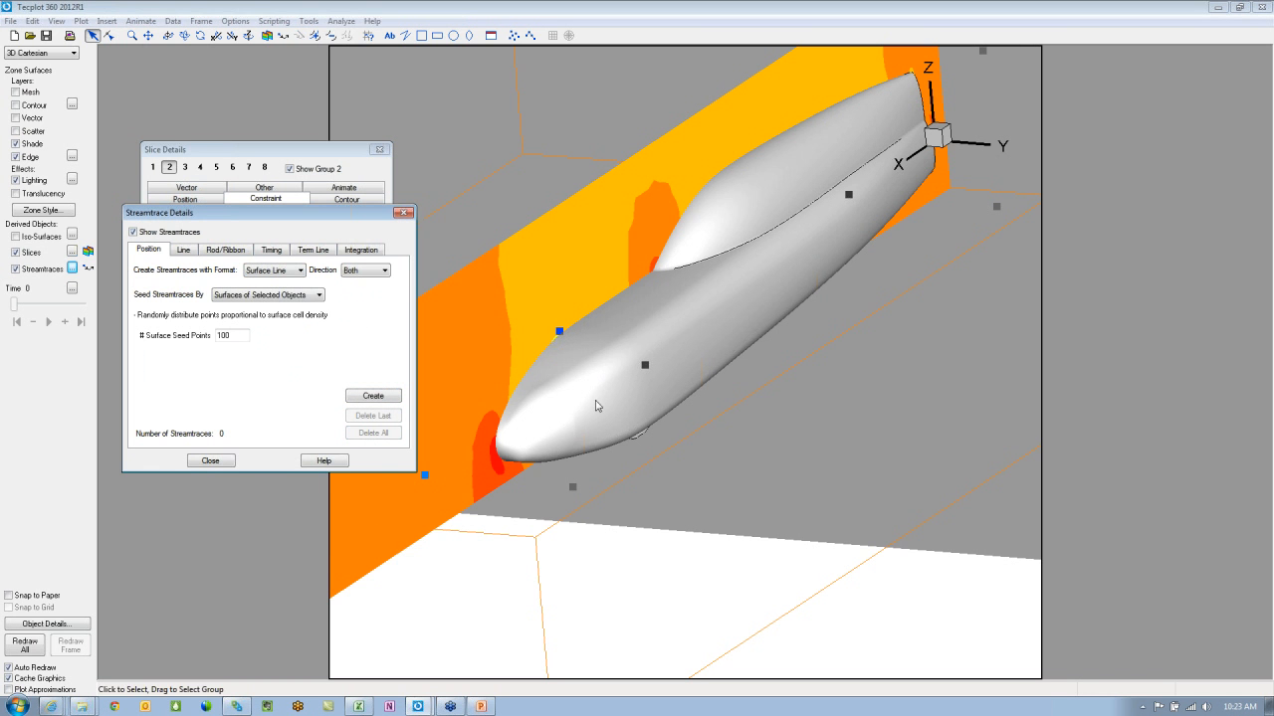
click(371, 395)
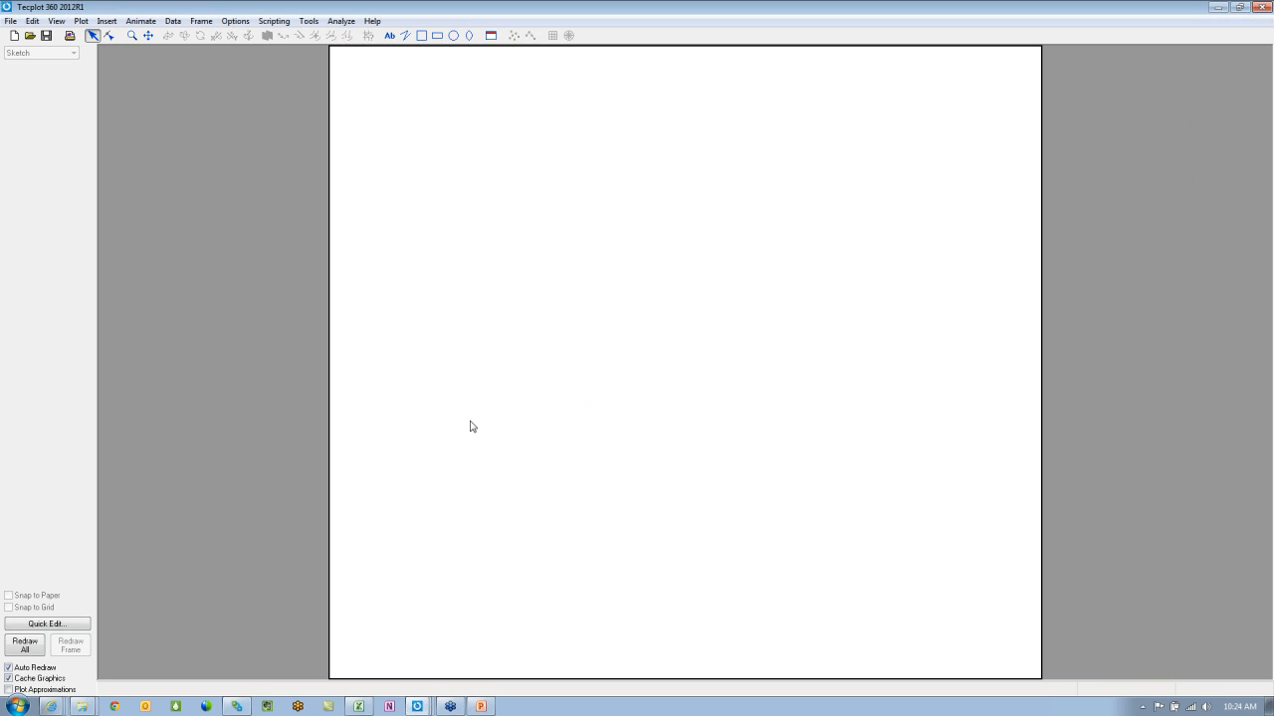
Step: Load the space shuttle .plt data file from the SpaceShuttle_28M_Tecplot_data folder under Simulation Data on the Desktop
click(11, 21)
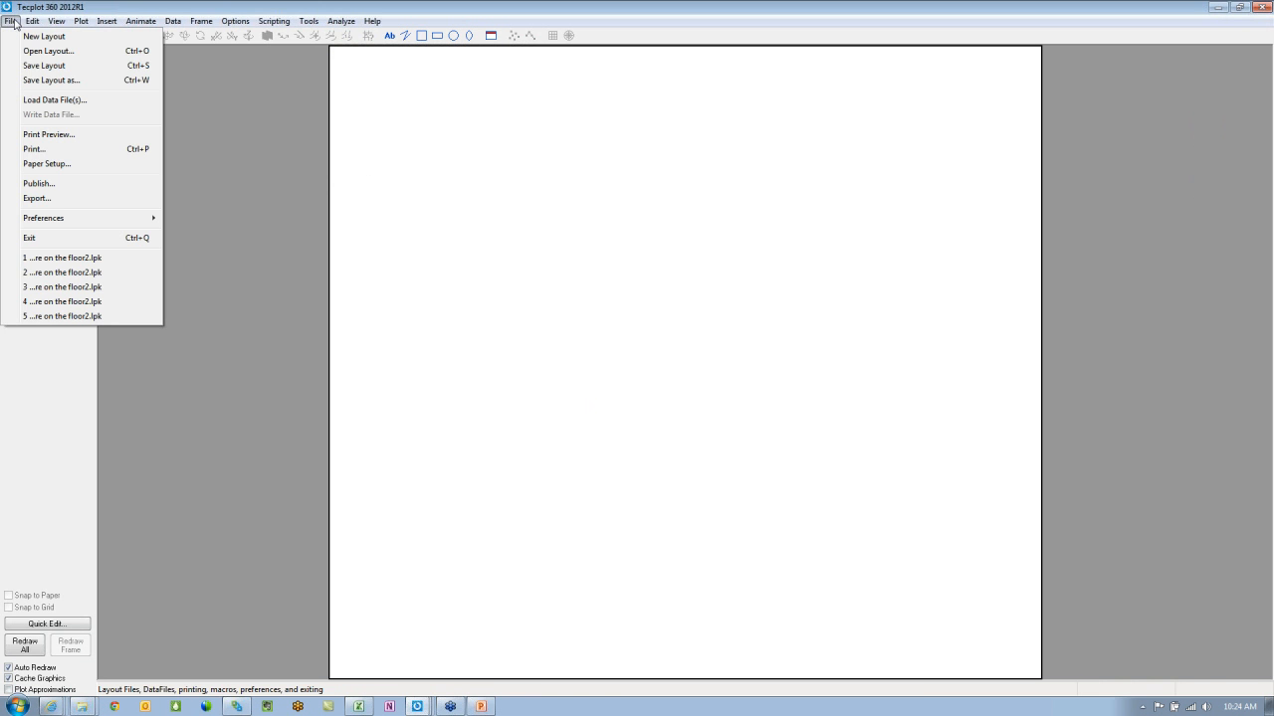
click(73, 103)
click(593, 478)
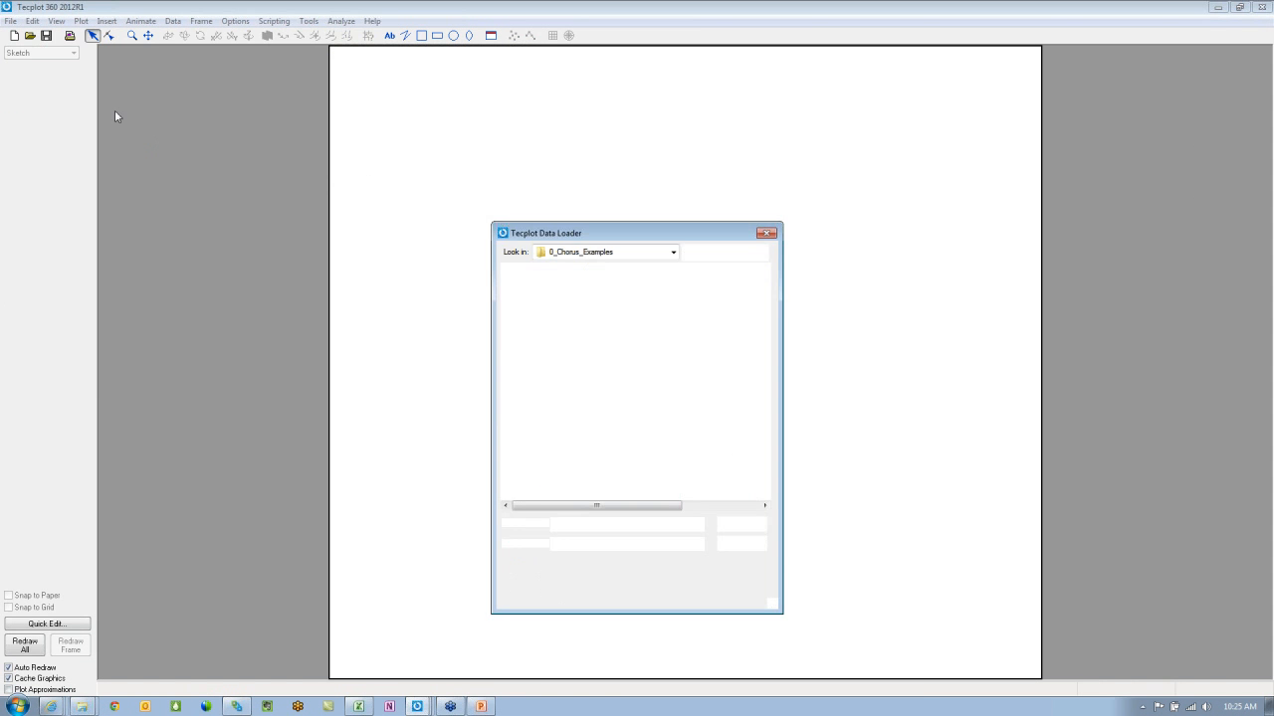
click(654, 255)
click(647, 278)
scroll(630, 421, down, 3)
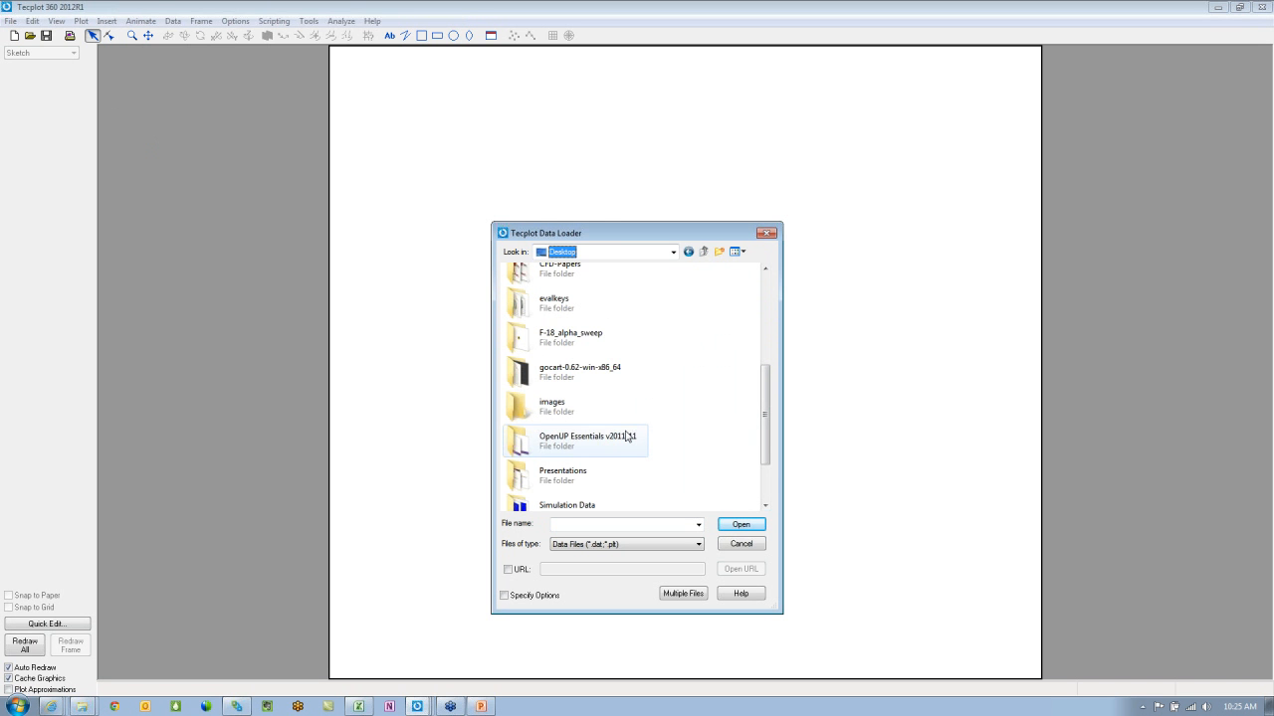
double_click(567, 505)
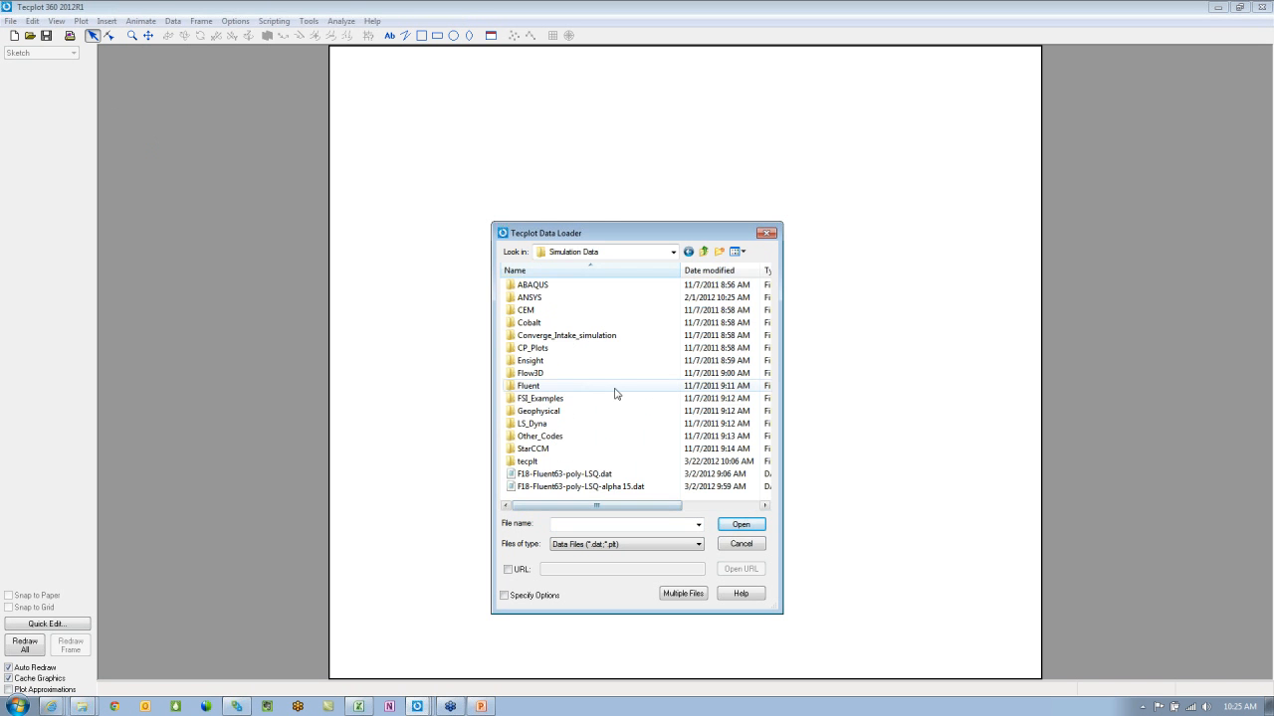
double_click(587, 462)
double_click(574, 322)
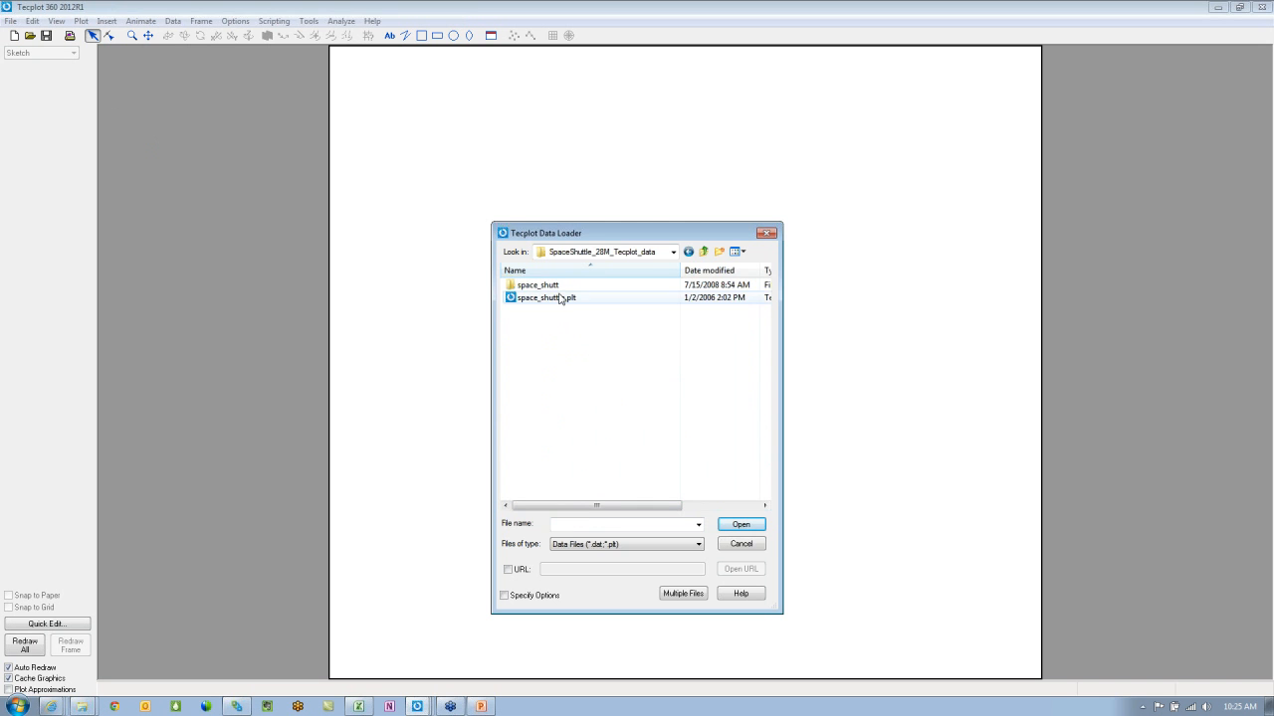
click(560, 298)
click(742, 525)
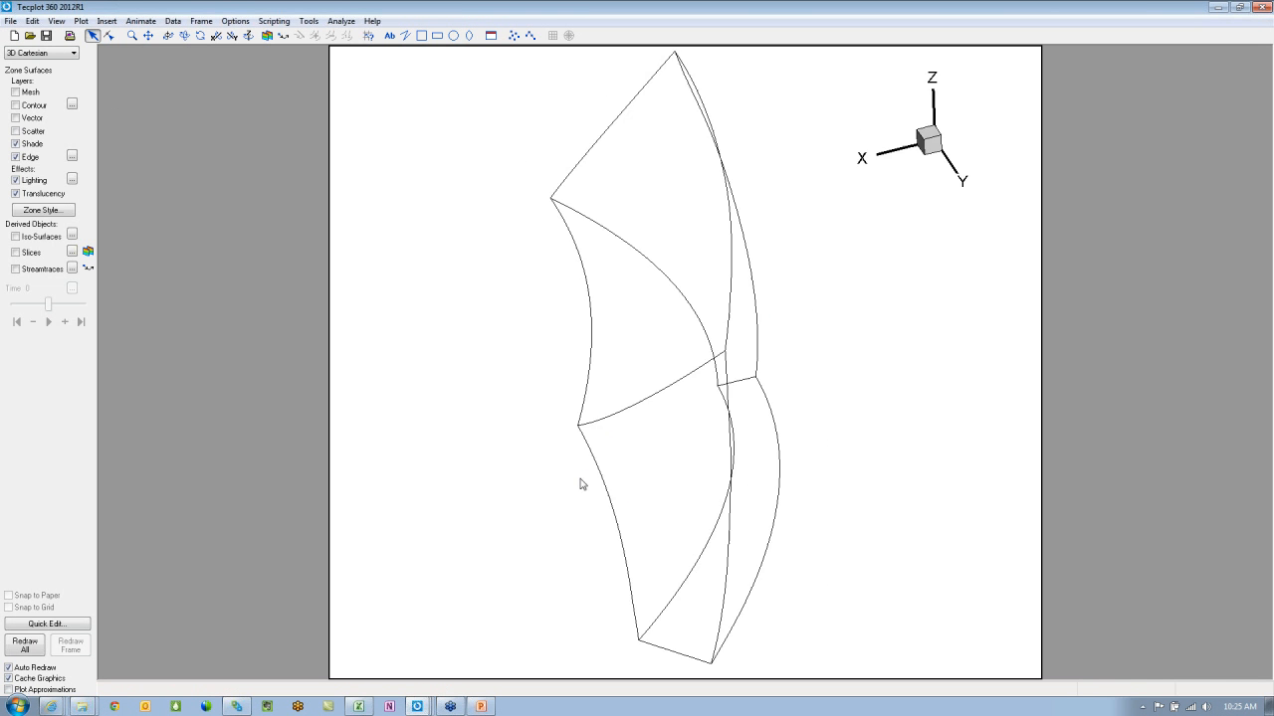
Step: Check the loaded shuttle data set's zone, variable, element and point totals in the data set information
middle_drag(582, 484, 546, 325)
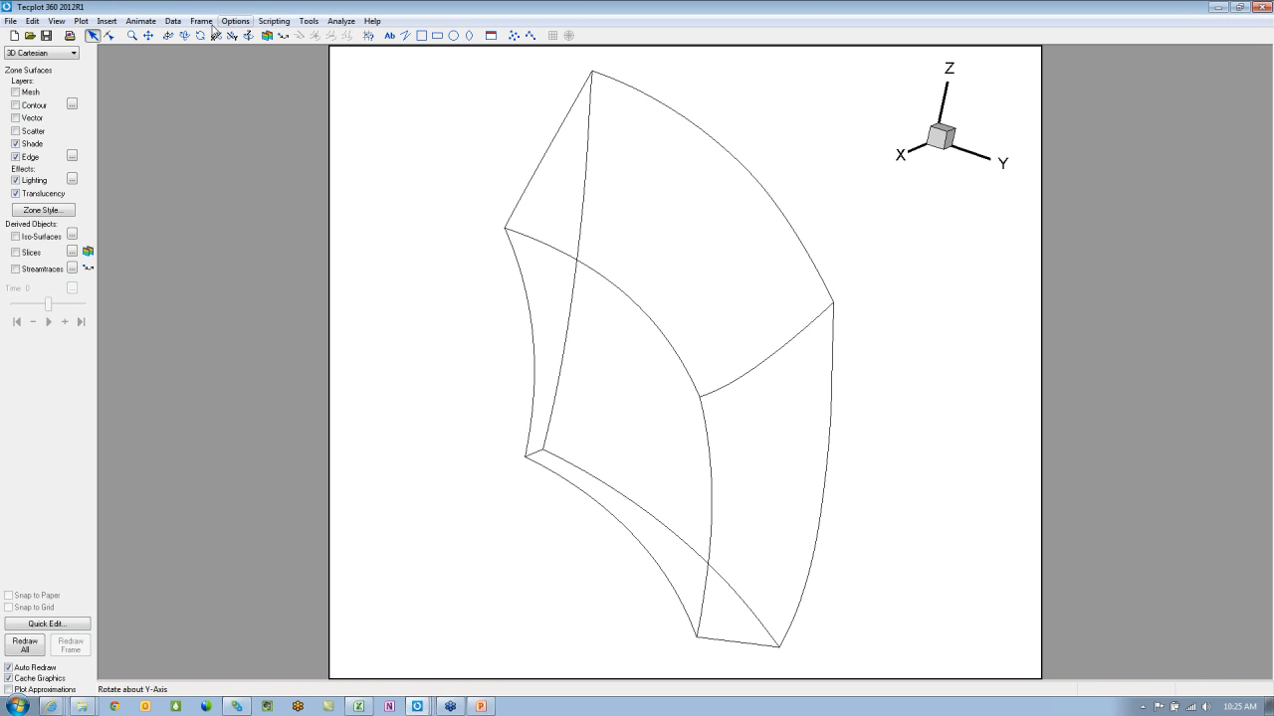
click(173, 21)
mouse_move(201, 21)
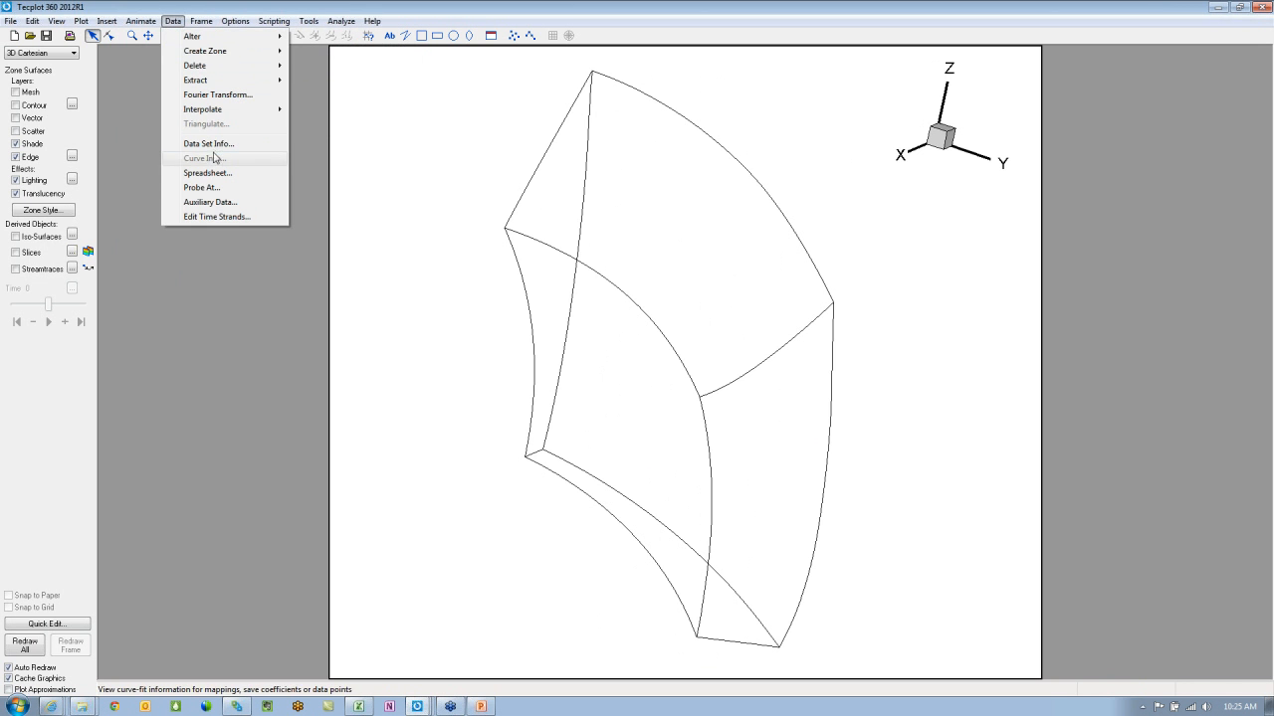
click(211, 143)
click(604, 210)
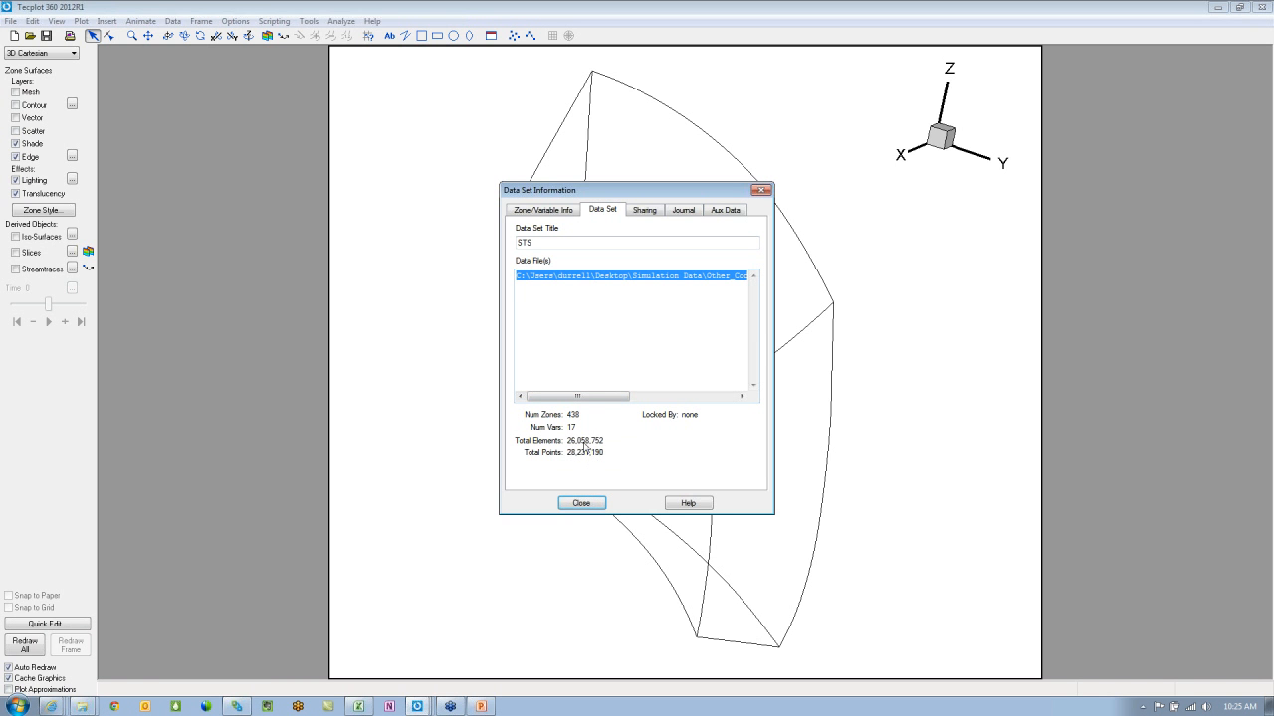
click(761, 191)
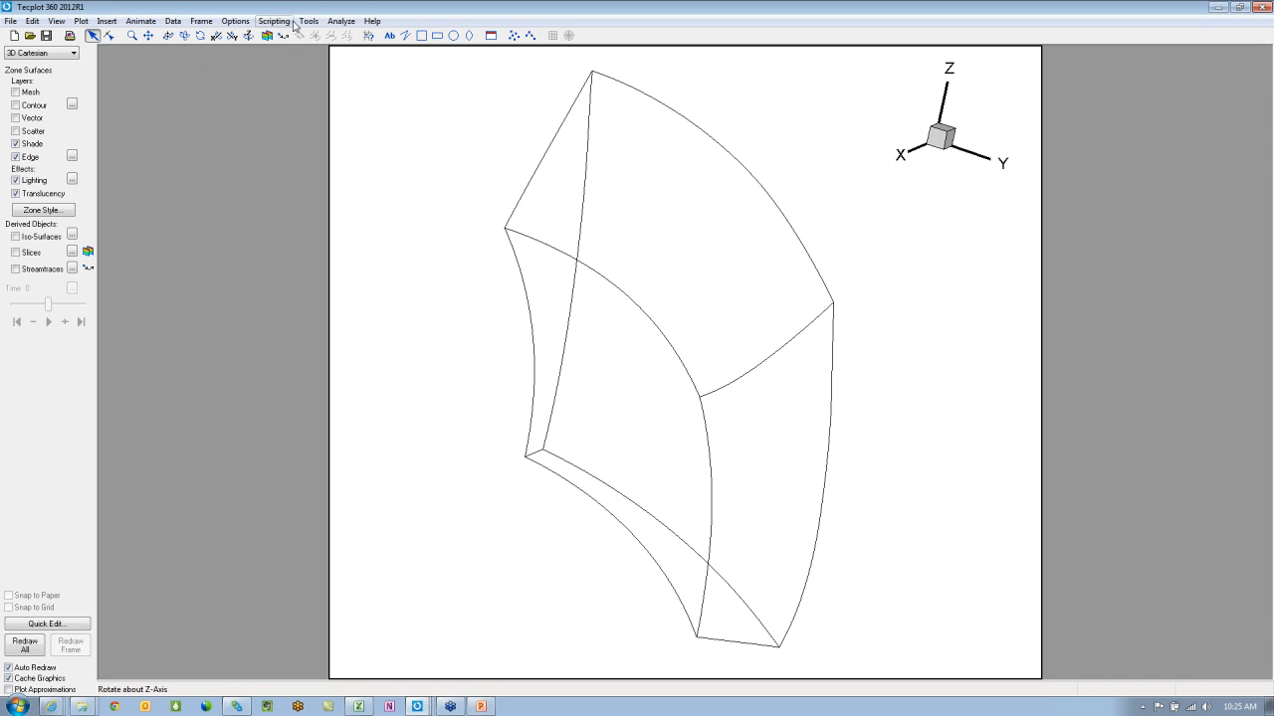
Step: Apply the frame style View_1_space_shuttle.sty to the shuttle plot
click(201, 21)
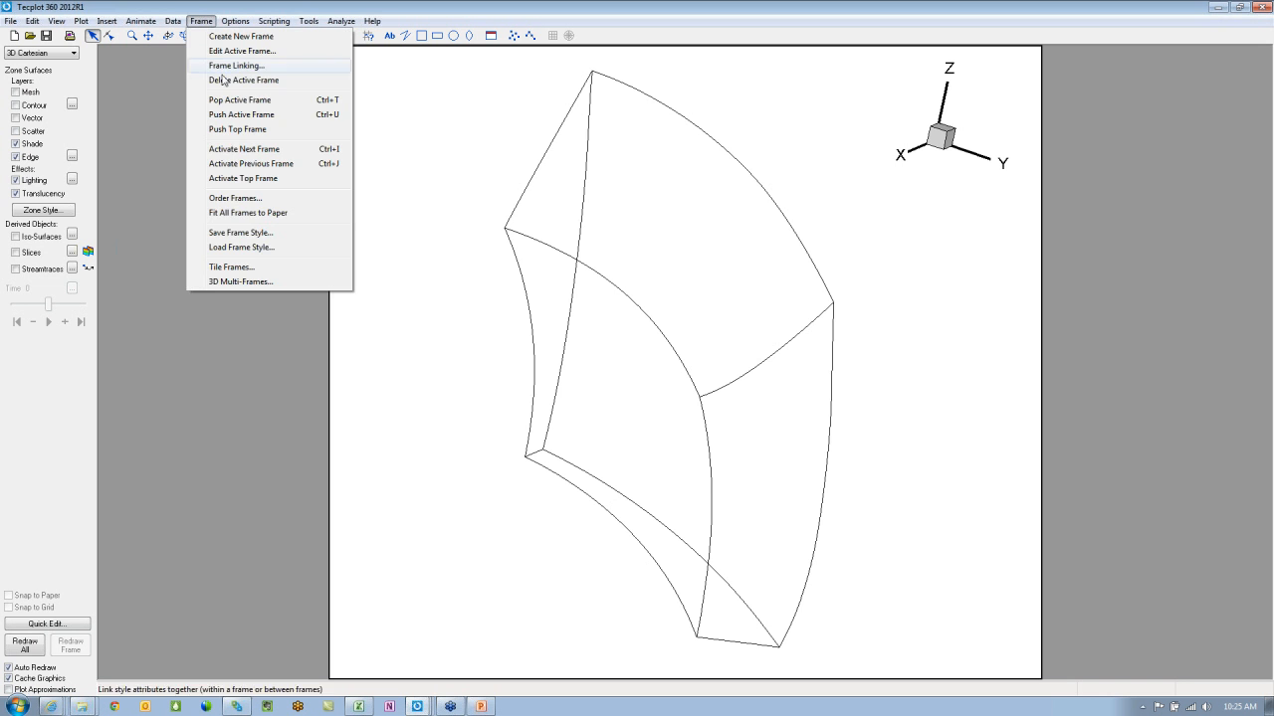
click(239, 247)
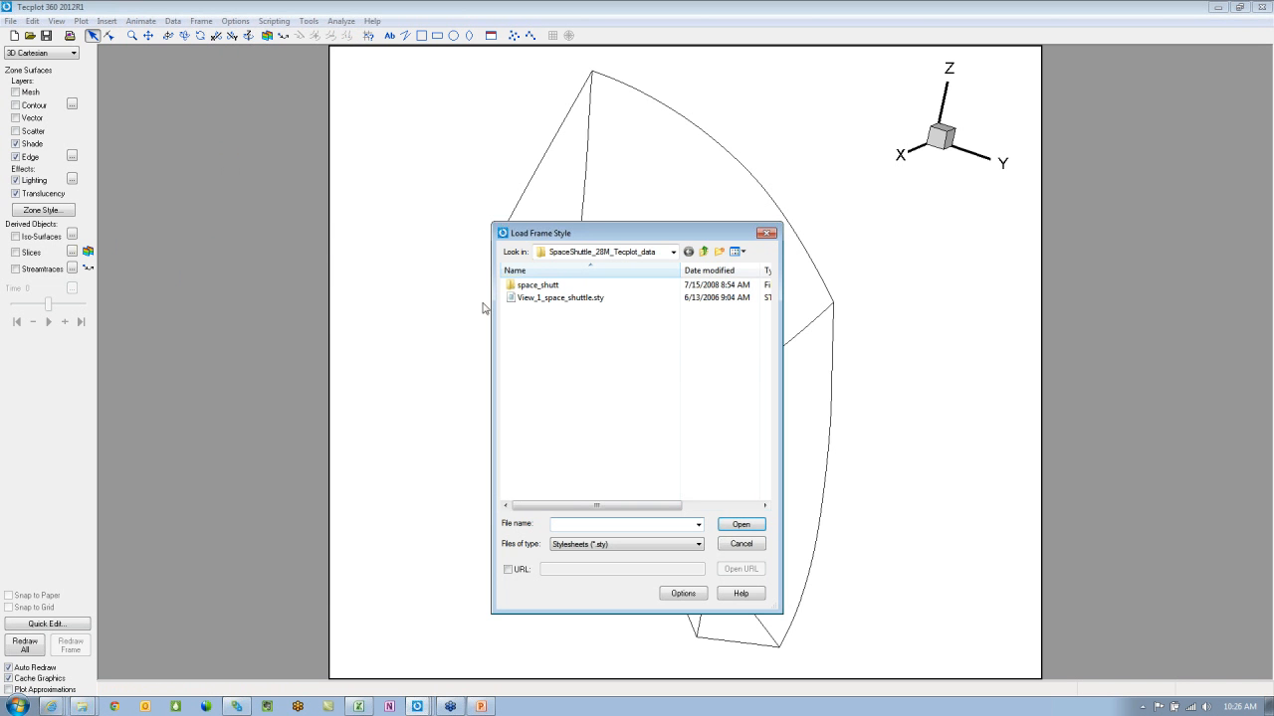
click(543, 298)
click(742, 525)
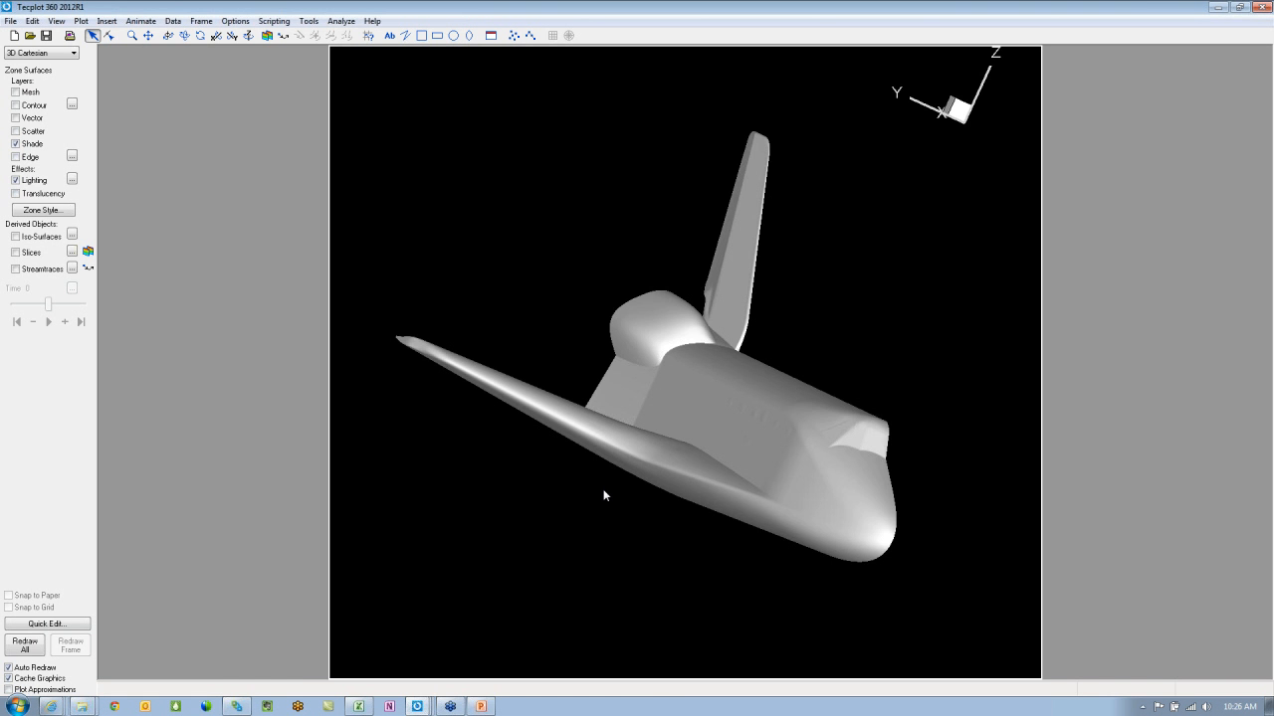
Step: Show the mesh layer on the shuttle's surface zones to examine the grid, and hide it again
ctrl+right_drag(717, 423, 782, 327)
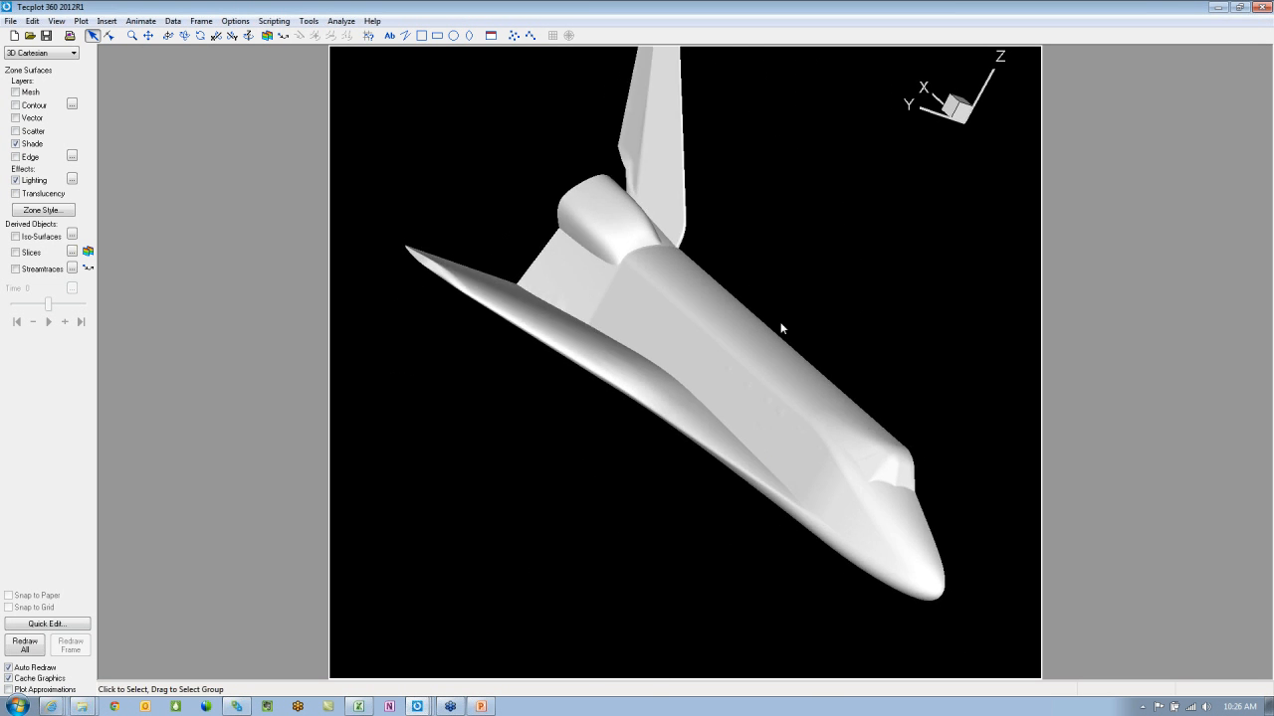
click(15, 92)
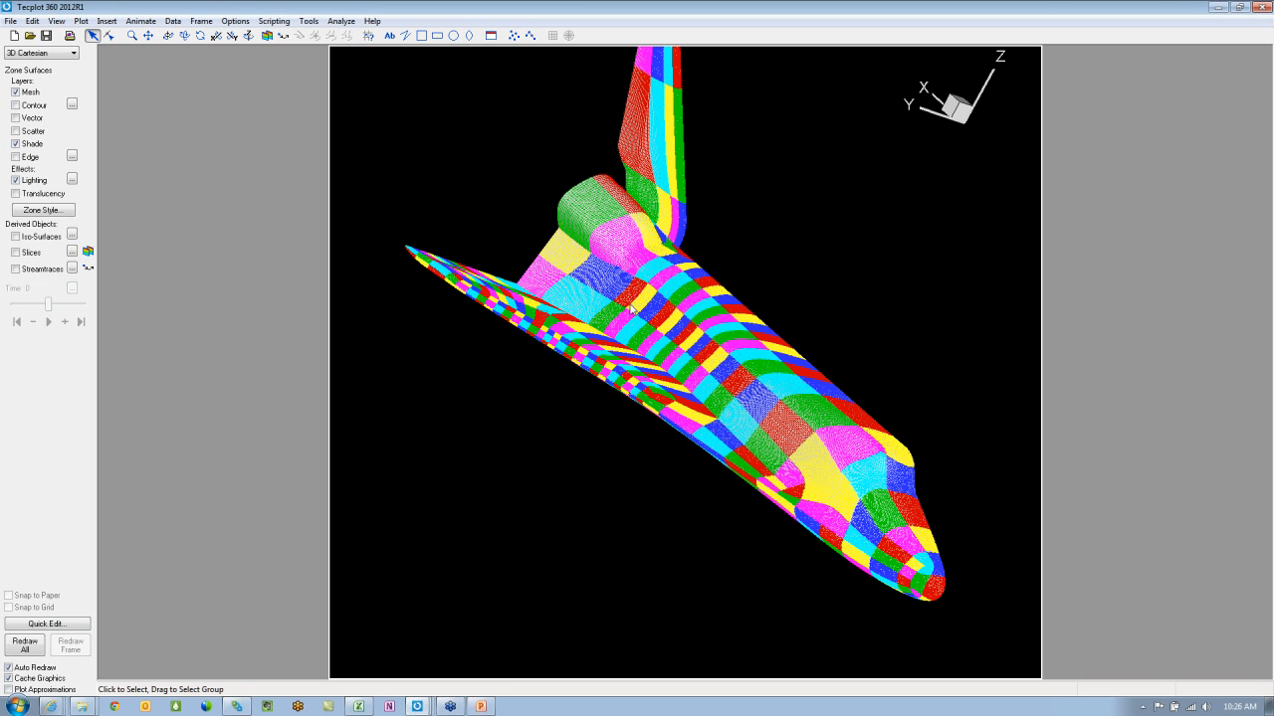
ctrl+right_drag(677, 458, 642, 423)
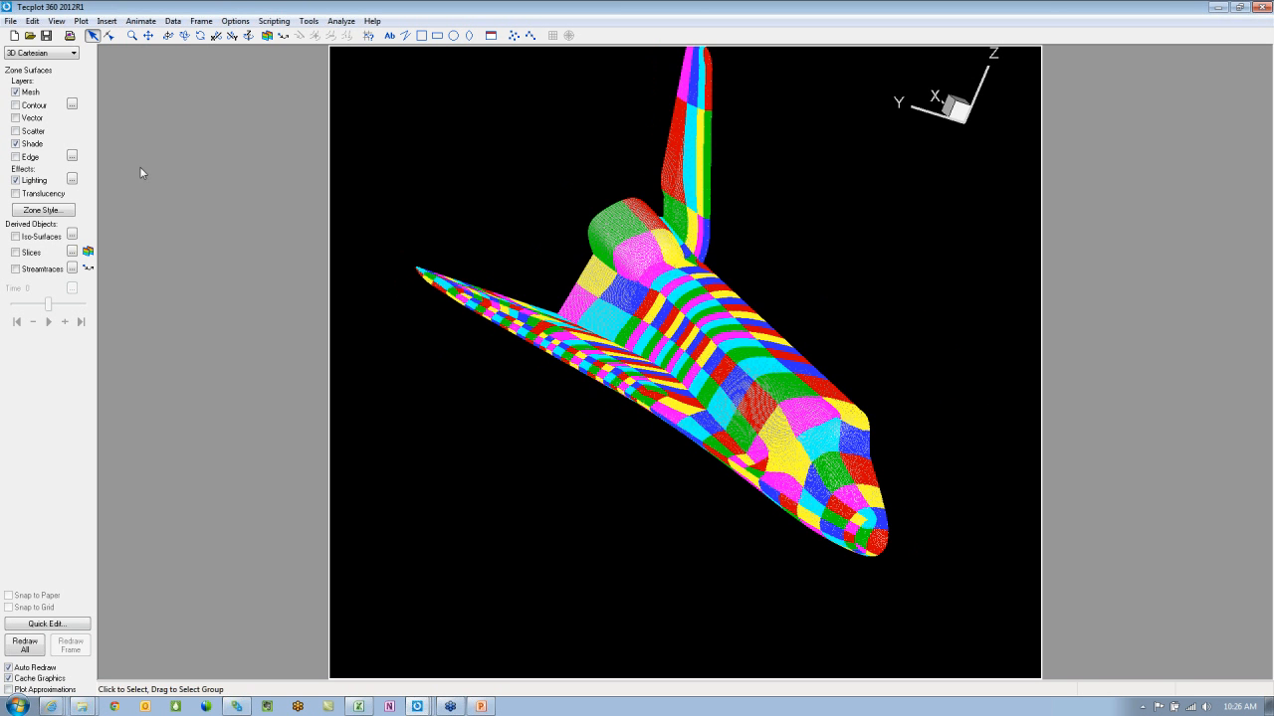
click(30, 92)
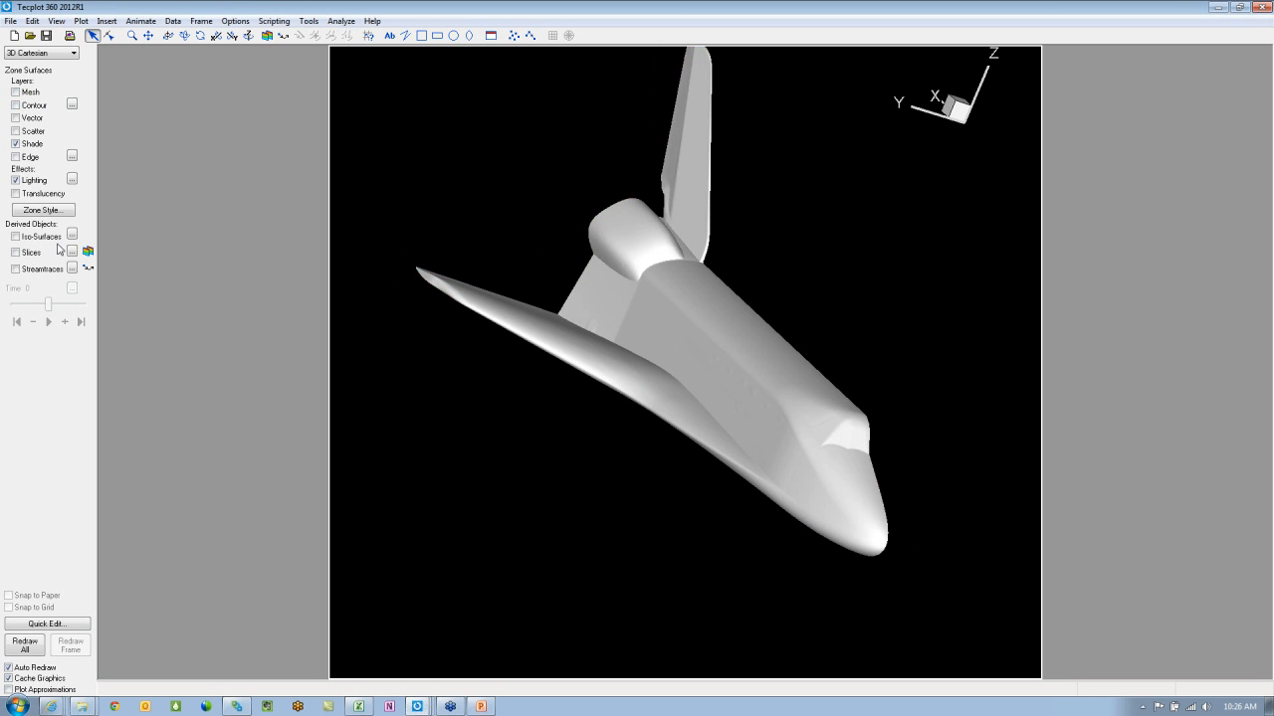
Step: Place a slice across the shuttle's wing and move it forward along the fuselage to the front of the wing
click(87, 252)
click(640, 317)
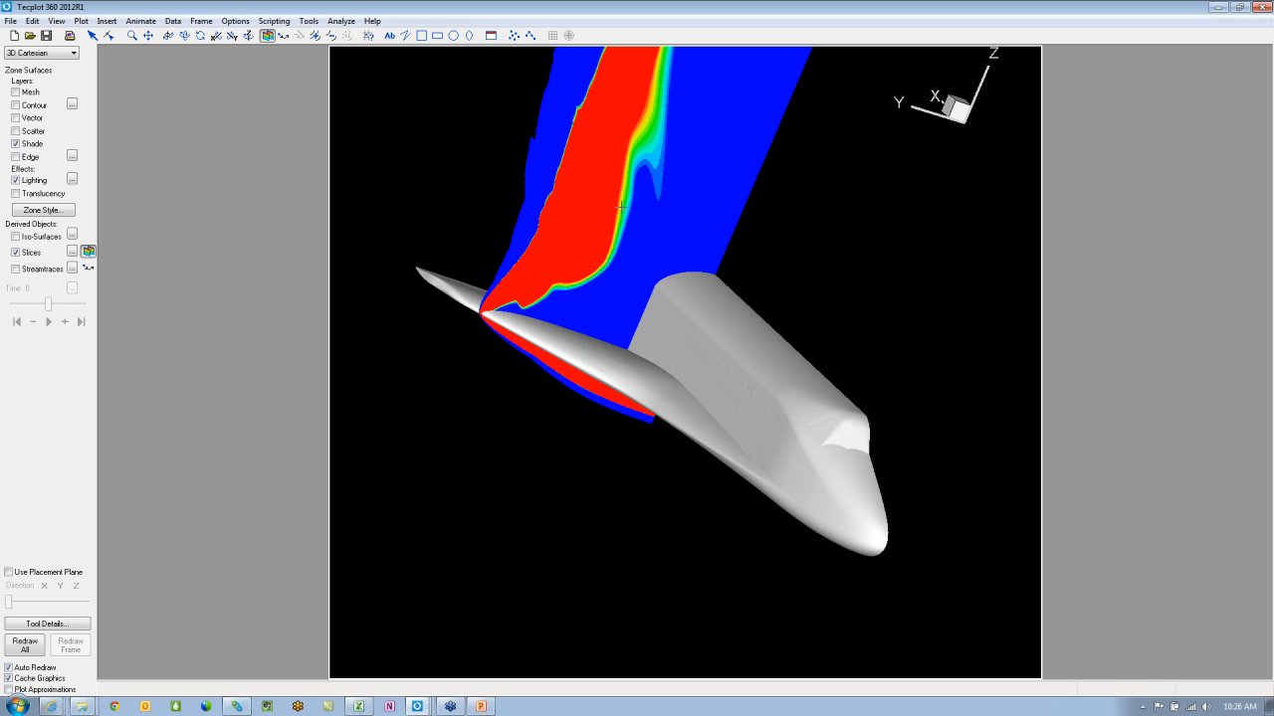
click(88, 251)
click(588, 295)
drag(630, 320, 712, 411)
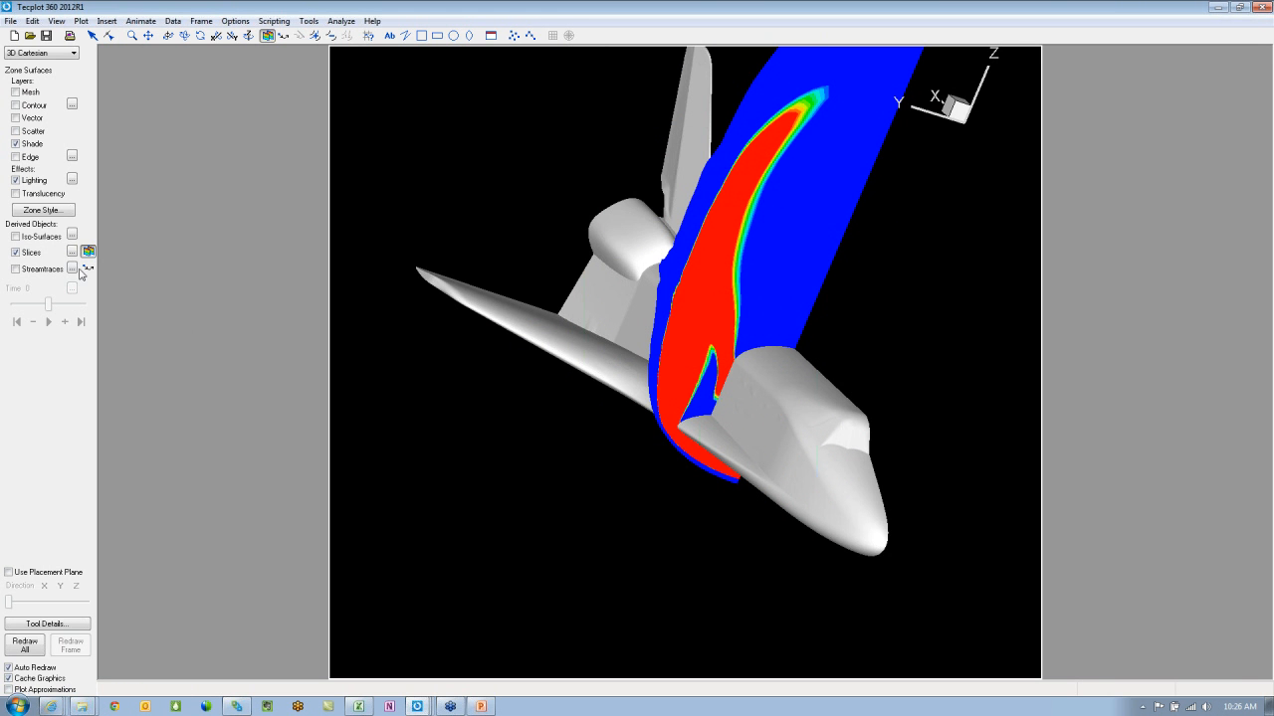
Step: Turn on streamtraces with u, v and w as the vector variables
click(29, 269)
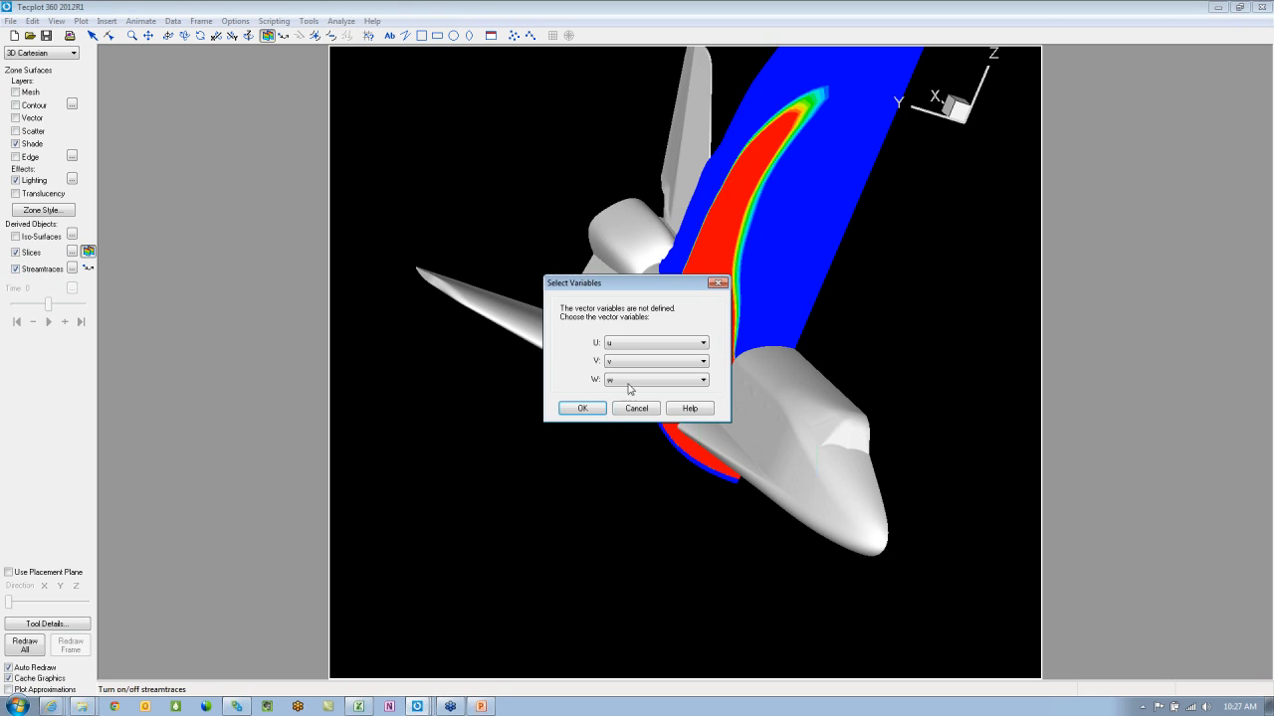
click(583, 409)
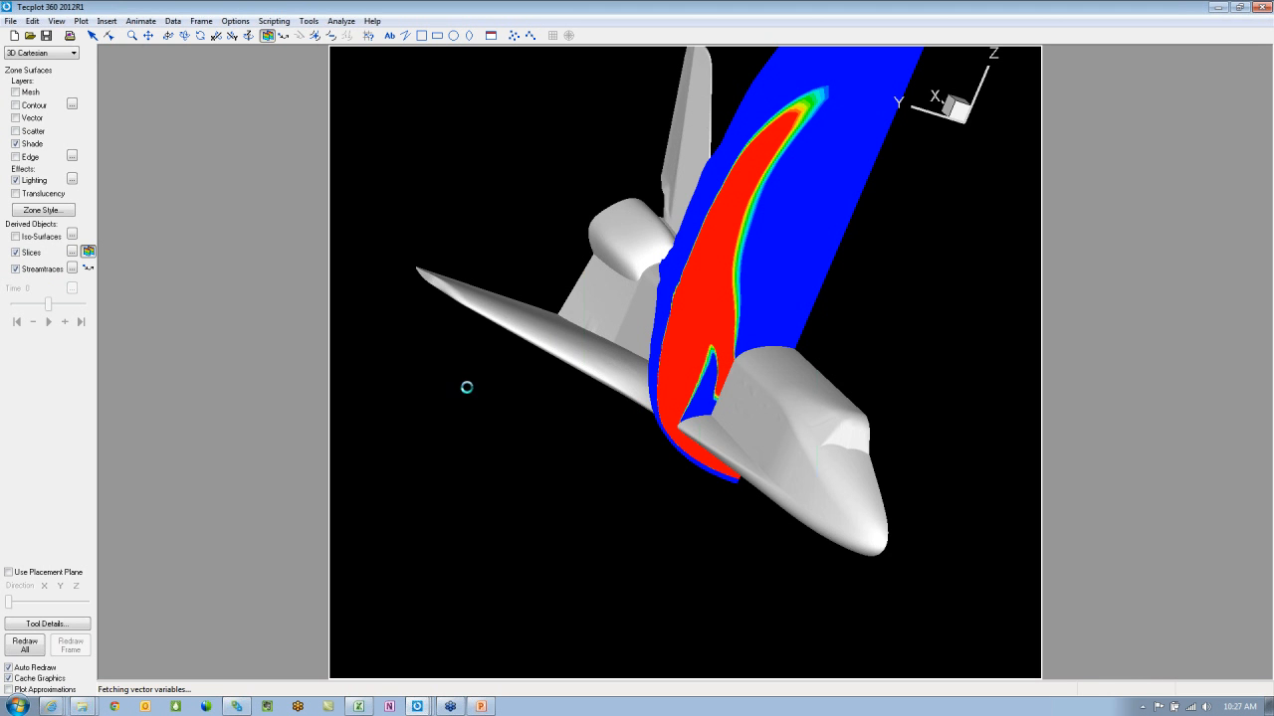
Step: Open Windows Task Manager's performance view and arrange it beside the restored, smaller Tecplot window
right_click(503, 707)
click(567, 663)
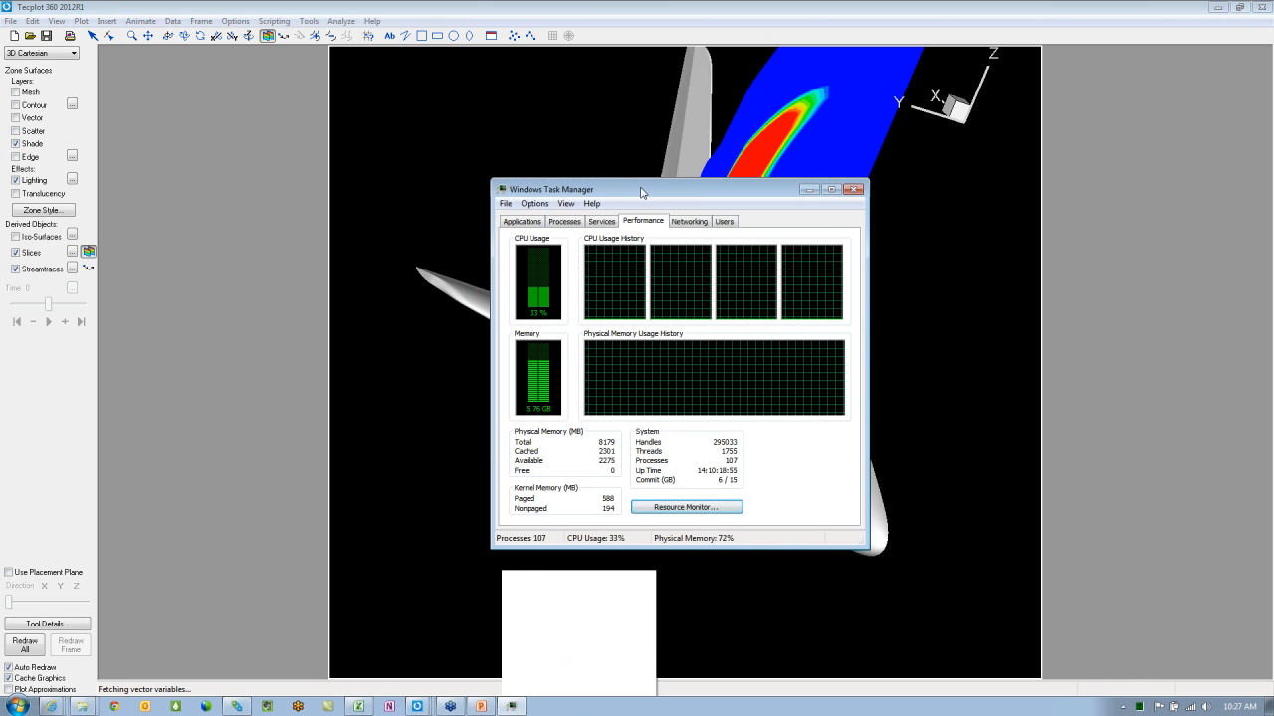
drag(642, 189, 1014, 228)
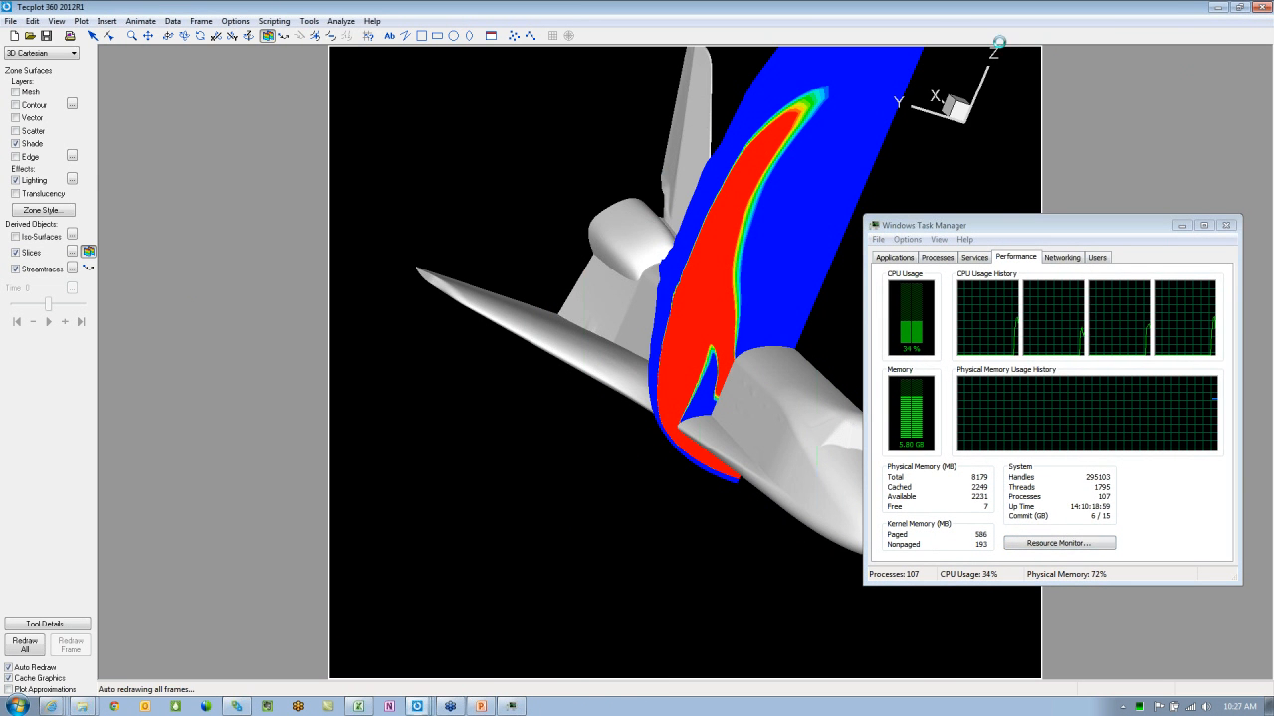
click(1237, 9)
drag(971, 99, 636, 57)
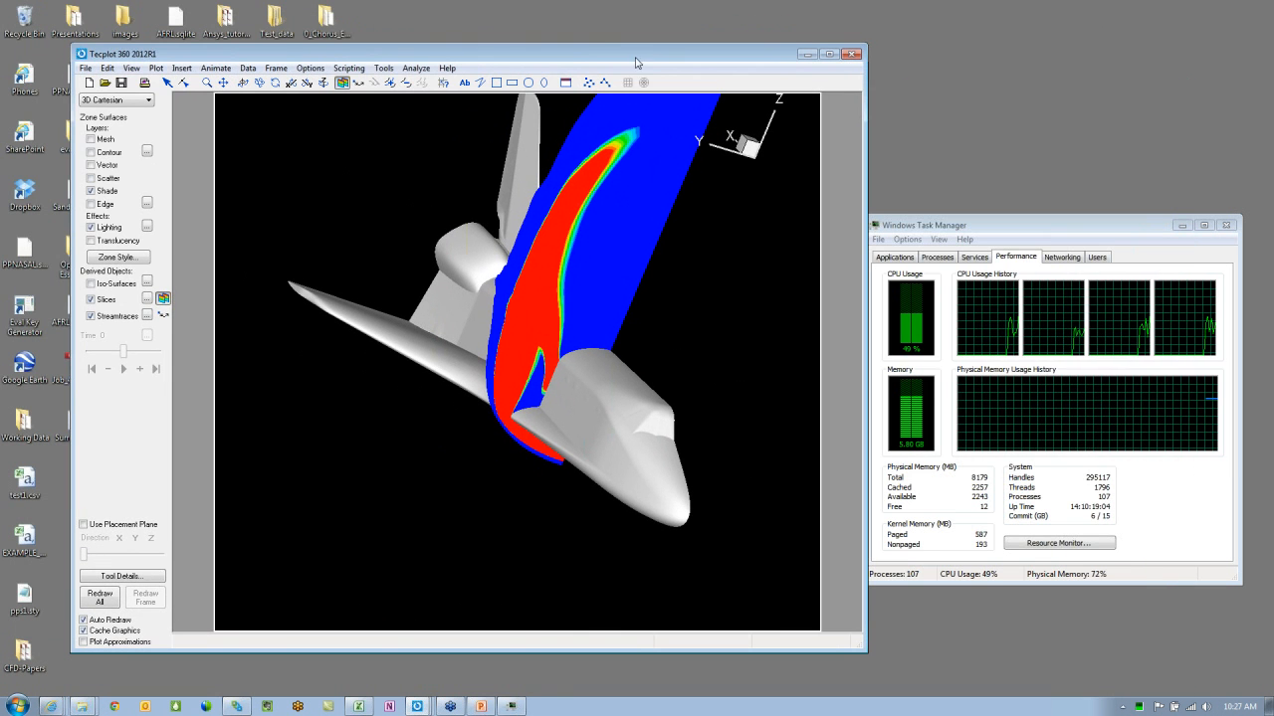
Step: Add a streamtrace to the shuttle plot, seeded just below the wing near the slice's lower edge
click(163, 315)
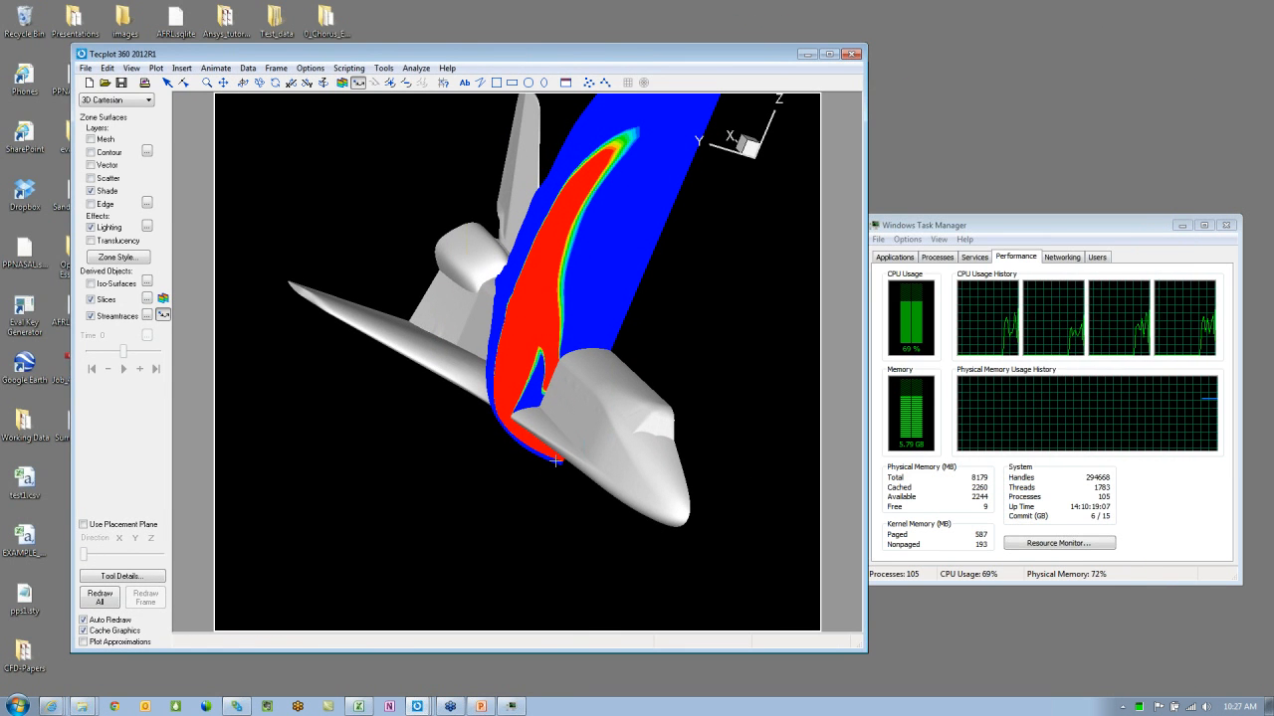
click(499, 474)
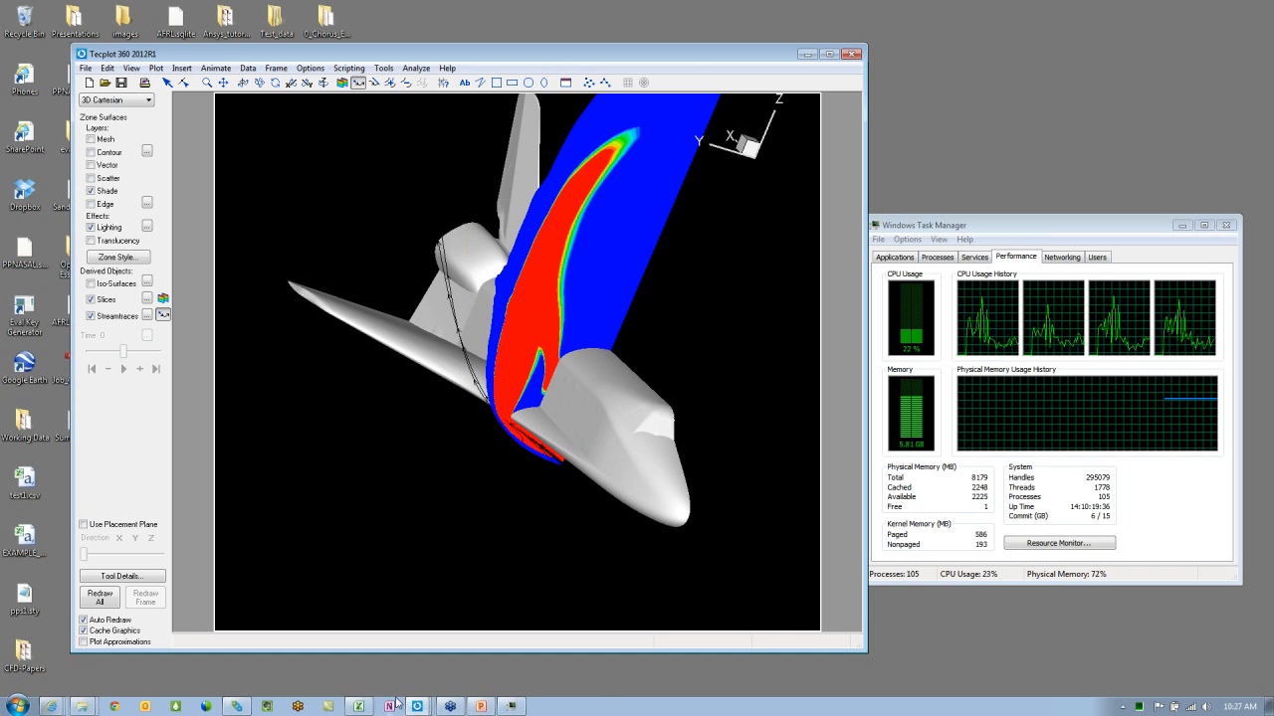
Step: Switch to the Tecplot window with the vehicle's surface streamtraces, view them from another angle, and close that window without saving the layout
mouse_move(417, 706)
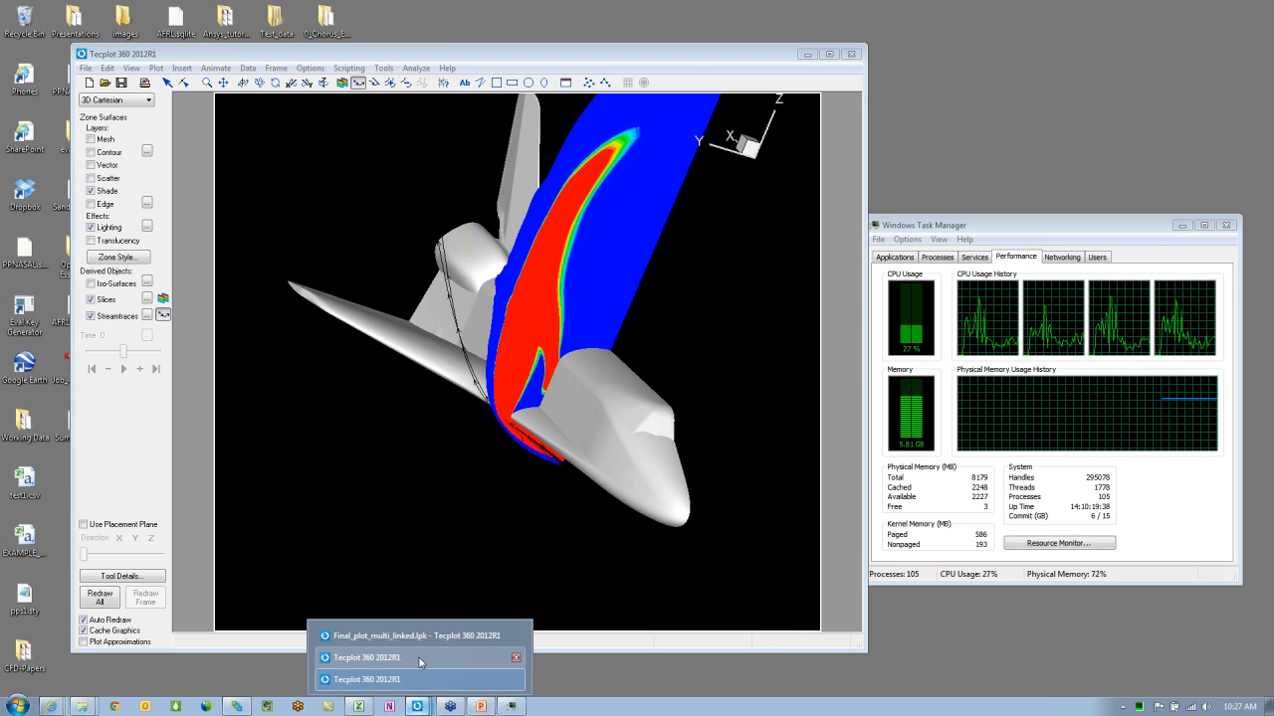
click(419, 661)
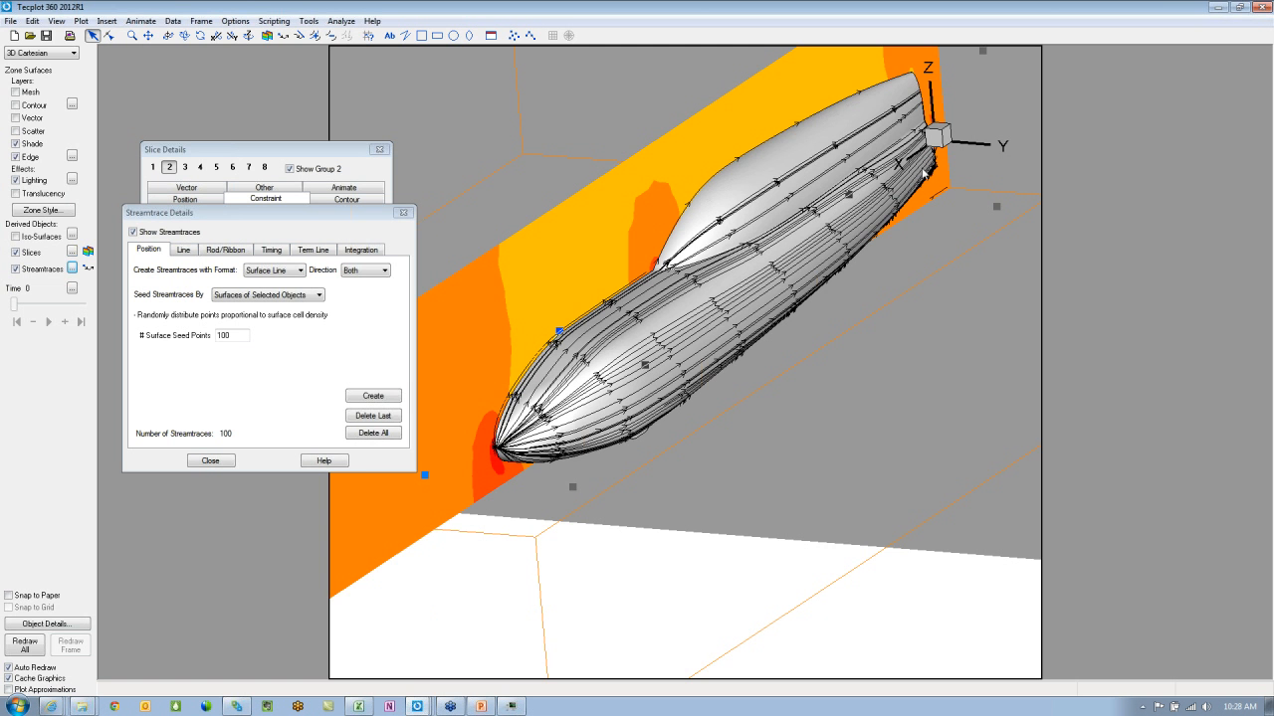
ctrl+right_drag(851, 263, 725, 317)
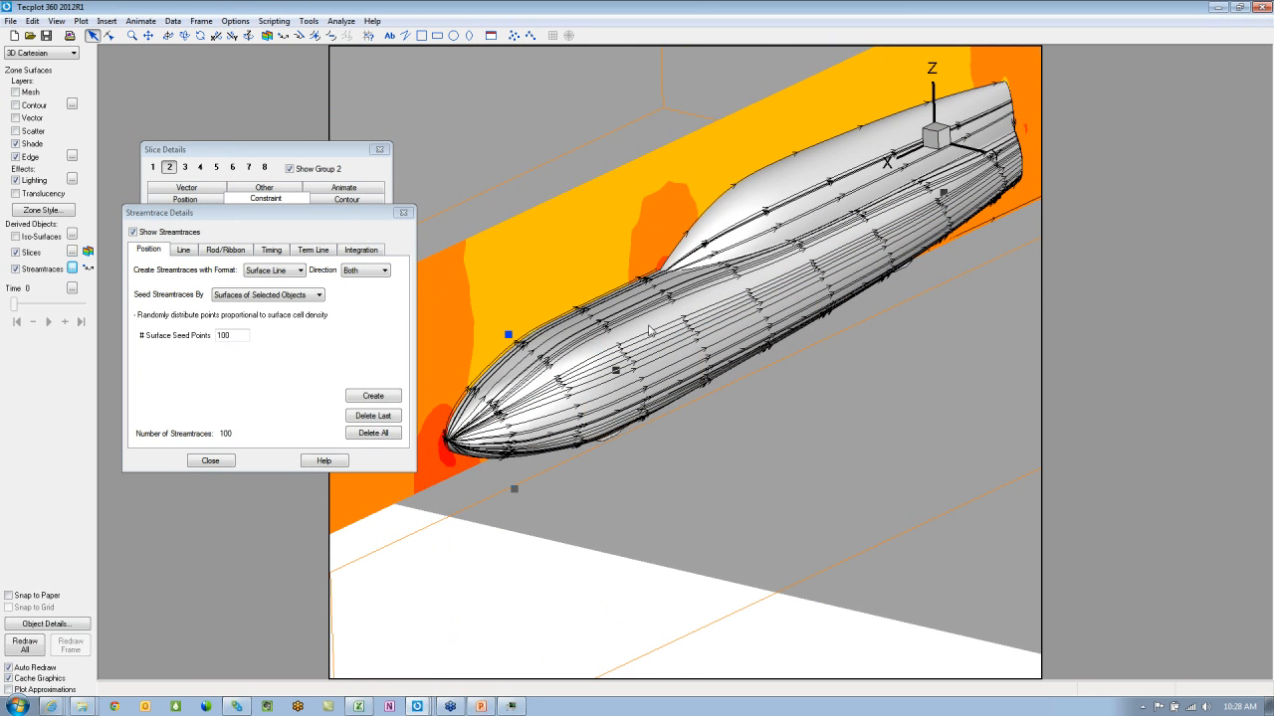
click(1261, 7)
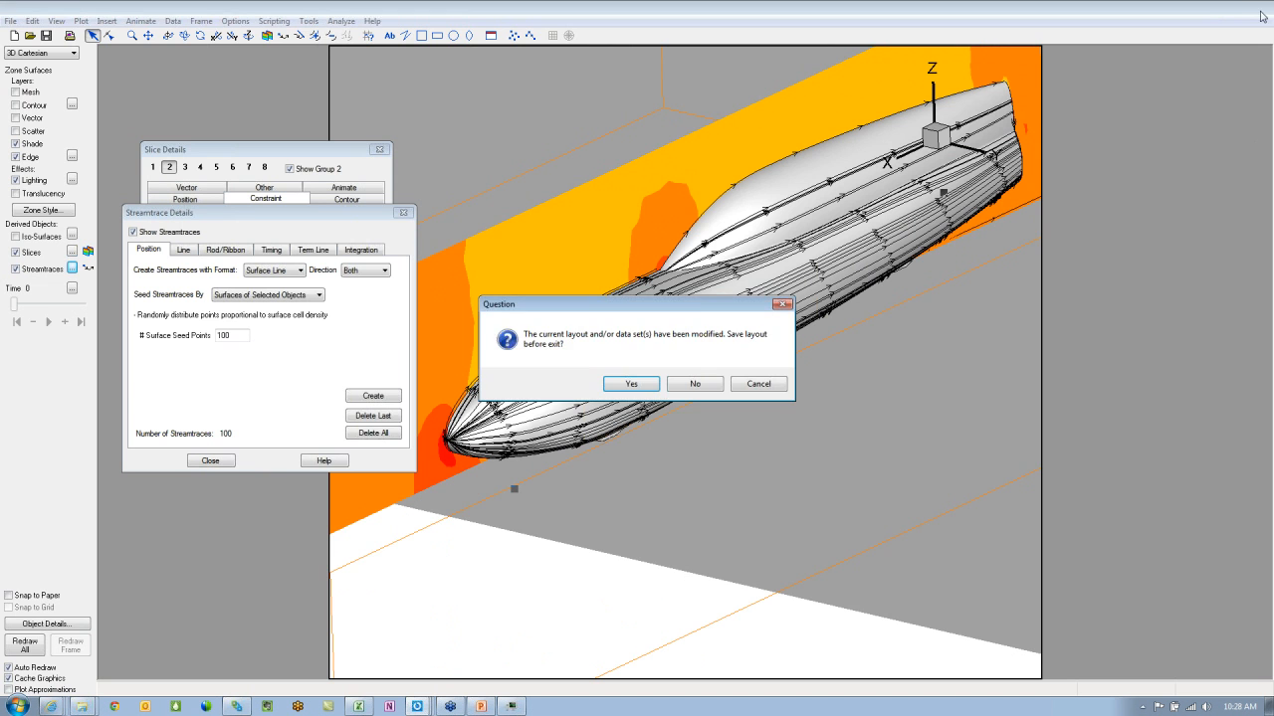
click(683, 383)
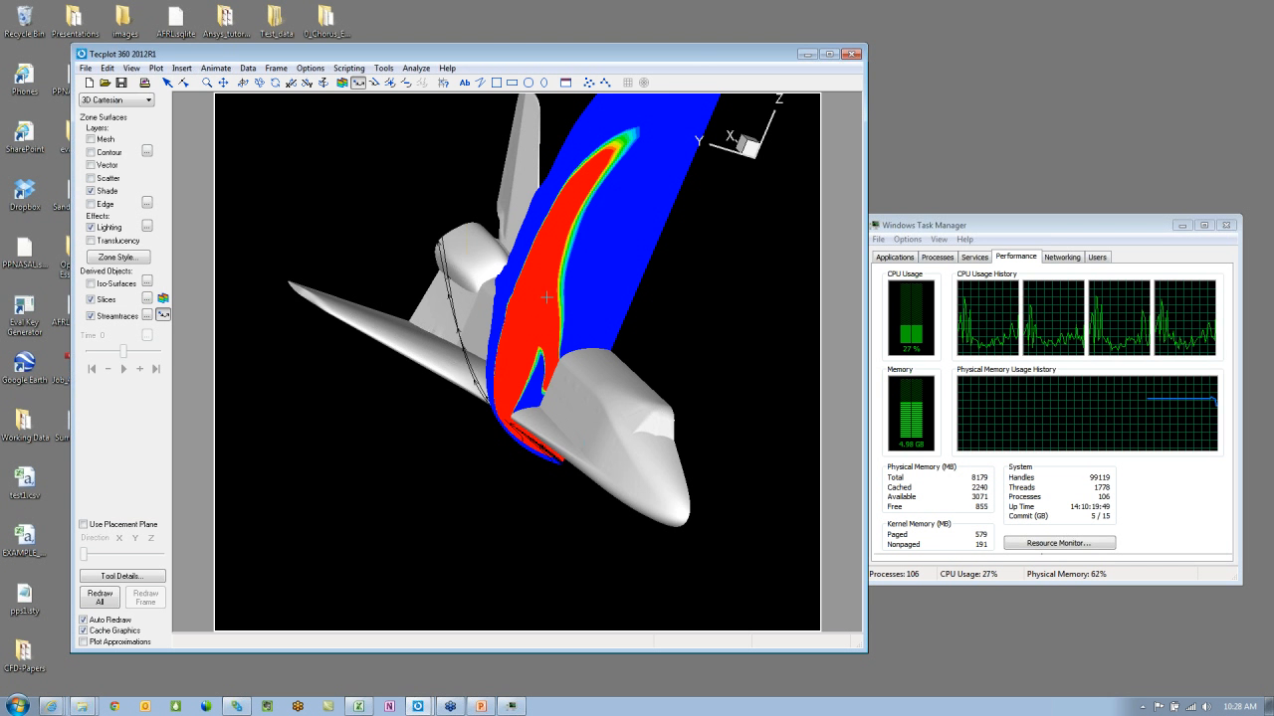
Step: Add several 10-point streamtrace rakes across the contoured slice behind the shuttle's nose
drag(558, 262, 519, 375)
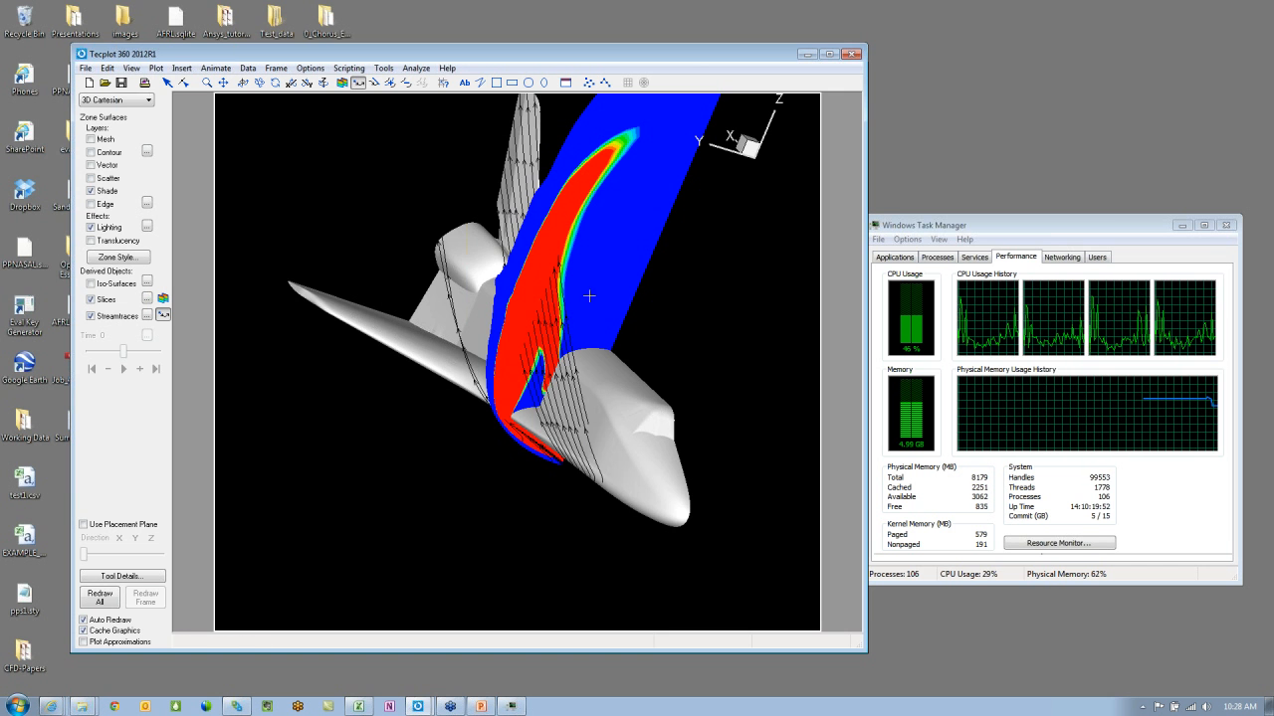
drag(553, 266, 581, 238)
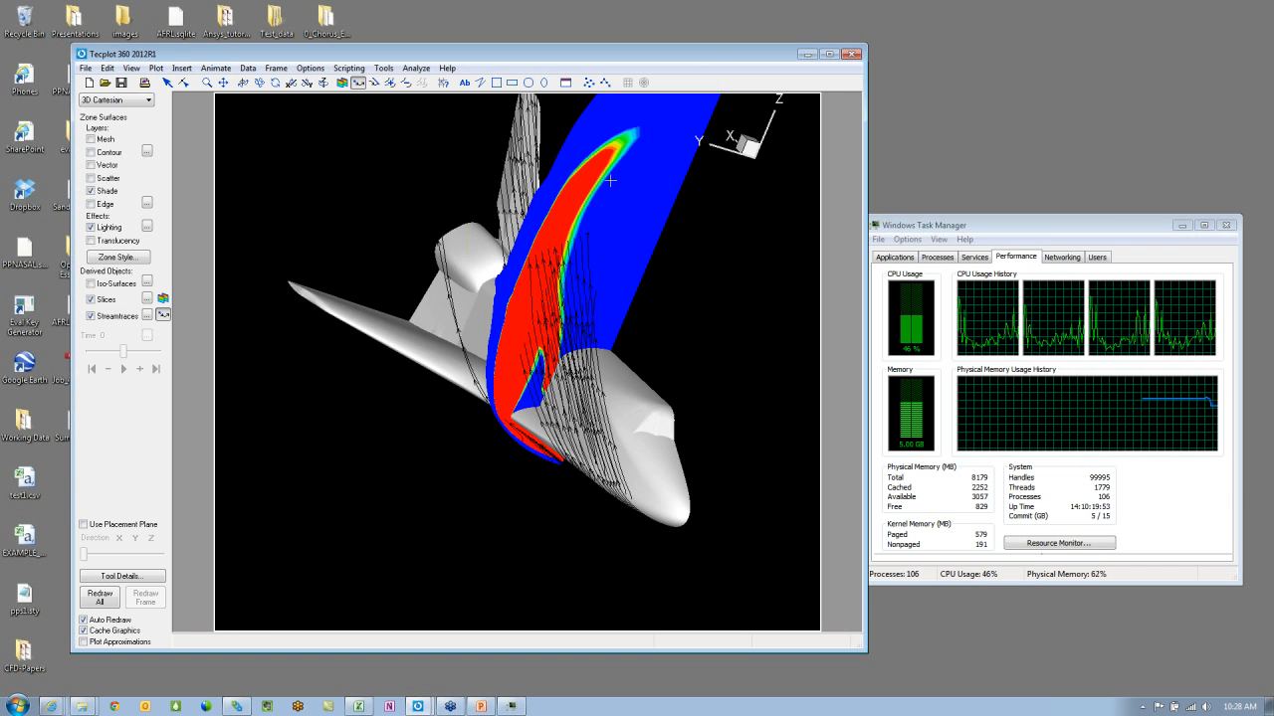
drag(610, 182, 661, 188)
drag(649, 144, 560, 291)
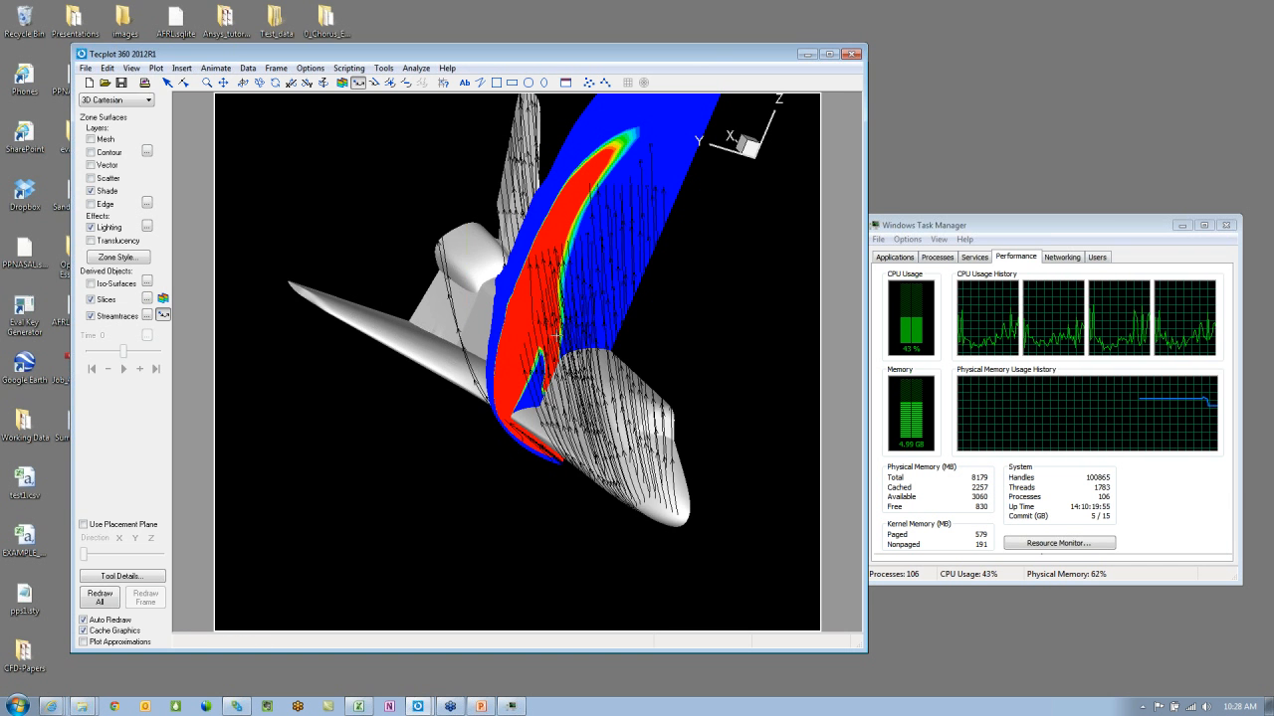
Step: Delete all existing streamtraces from the shuttle plot in the streamtrace details
click(146, 316)
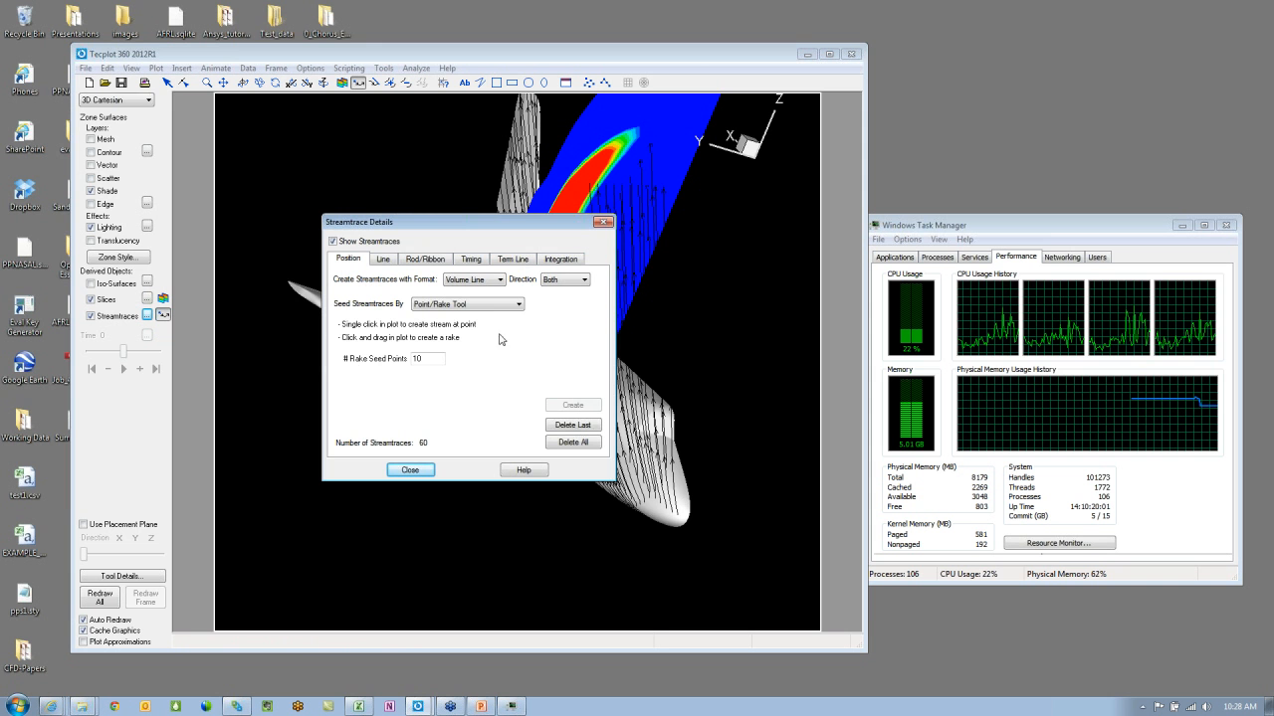
click(573, 442)
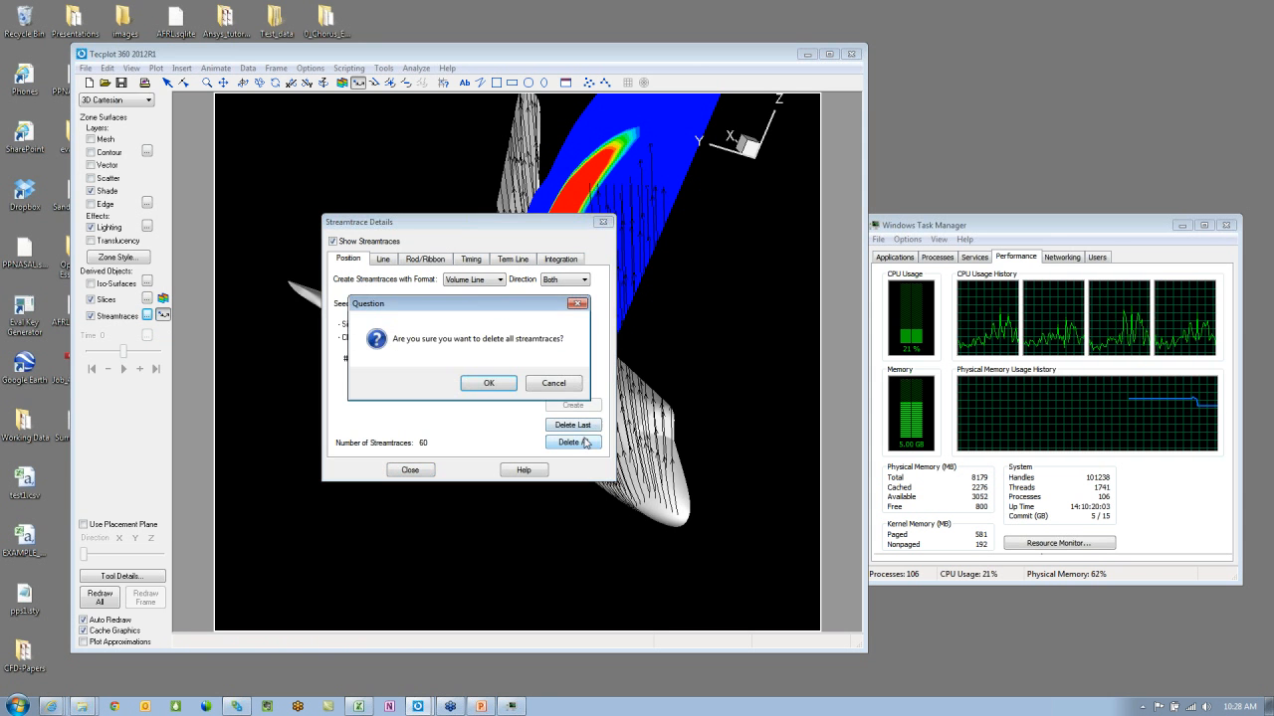
click(492, 381)
Step: Set streamtraces to seed by Surfaces of Selected Objects with 1500 surface seed points, with the slice selected
click(477, 305)
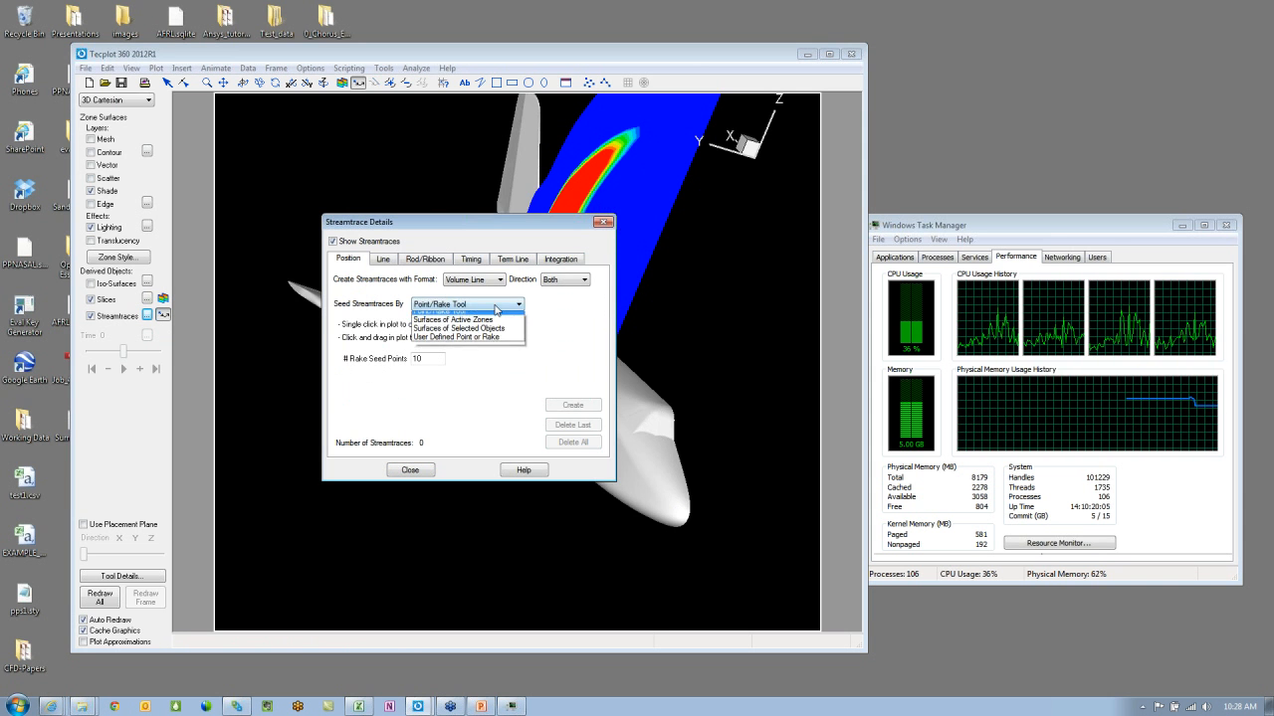
click(472, 336)
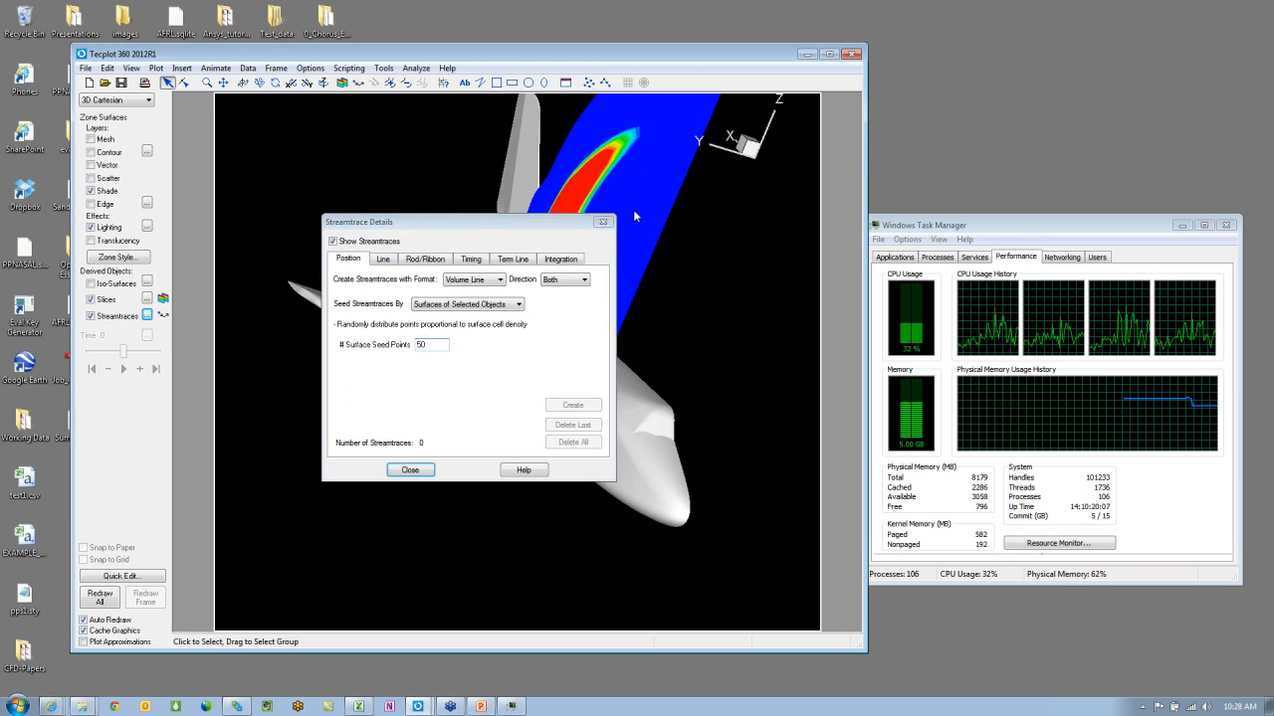
click(405, 344)
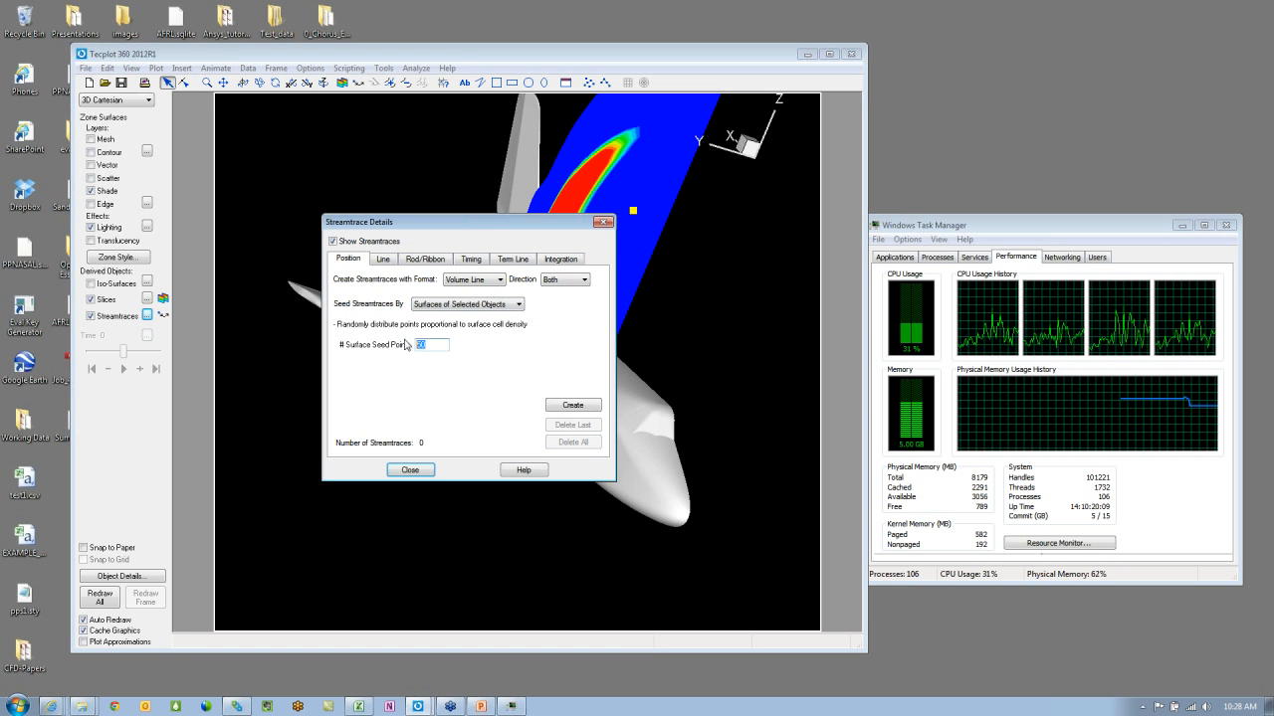
text(1500)
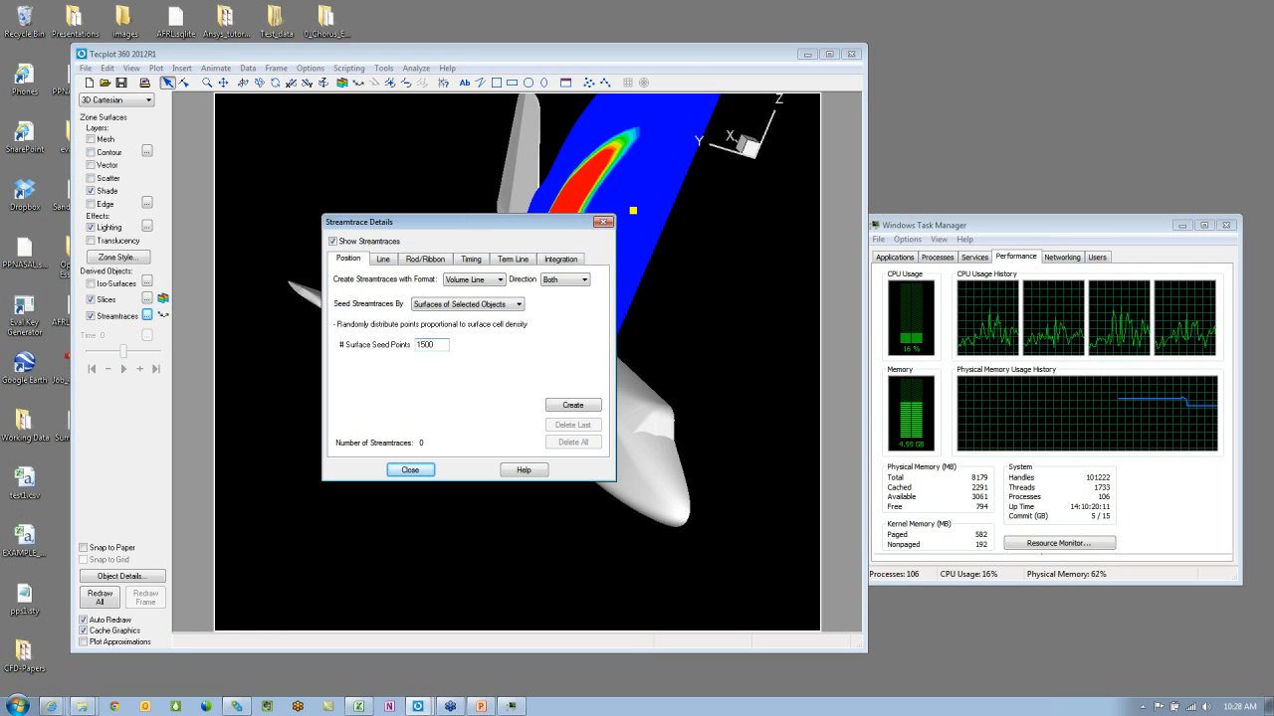
drag(533, 223, 378, 212)
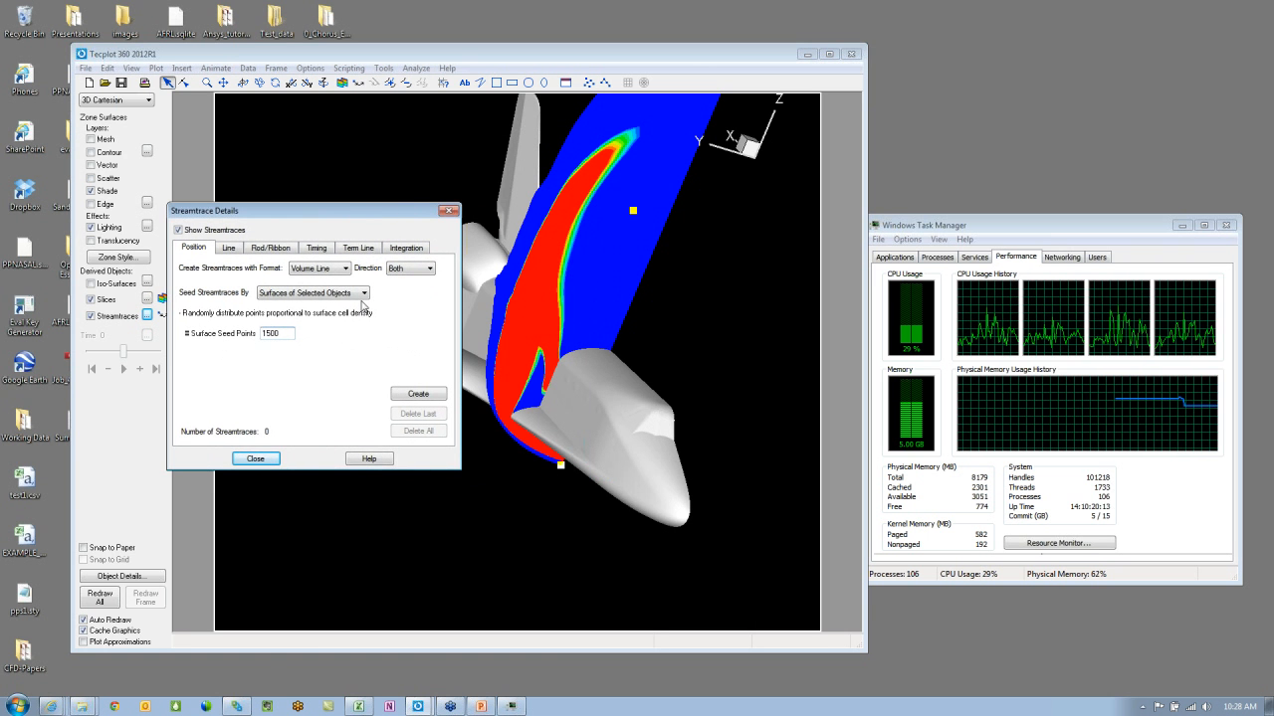
Step: Open the Windows system information for this computer, review its processor and installed memory, and close it
click(19, 706)
click(229, 489)
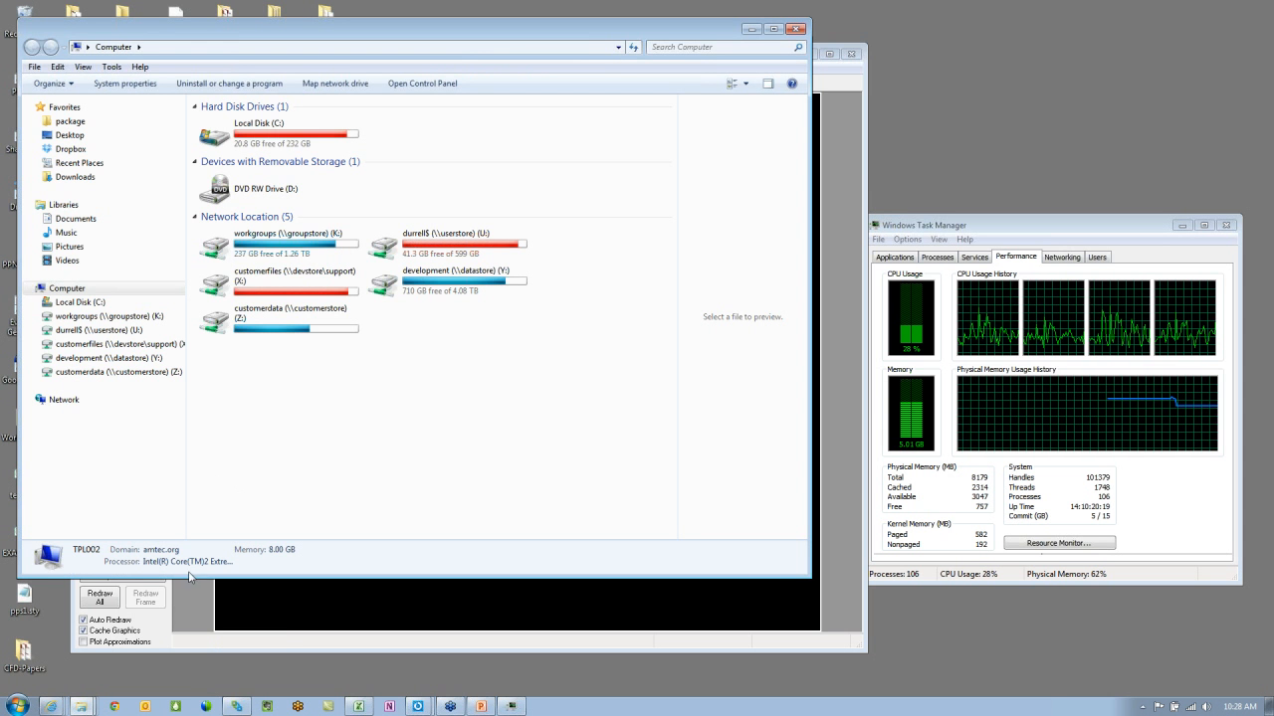
right_click(57, 554)
click(90, 542)
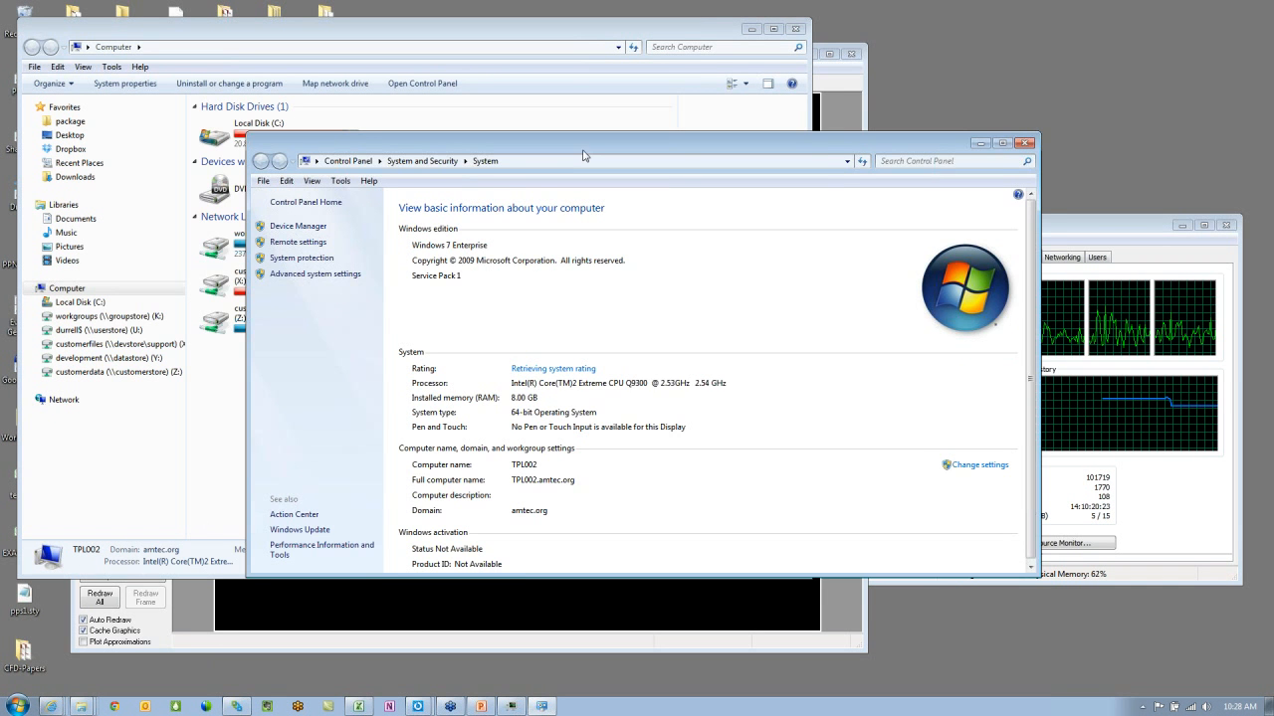
drag(583, 149, 432, 117)
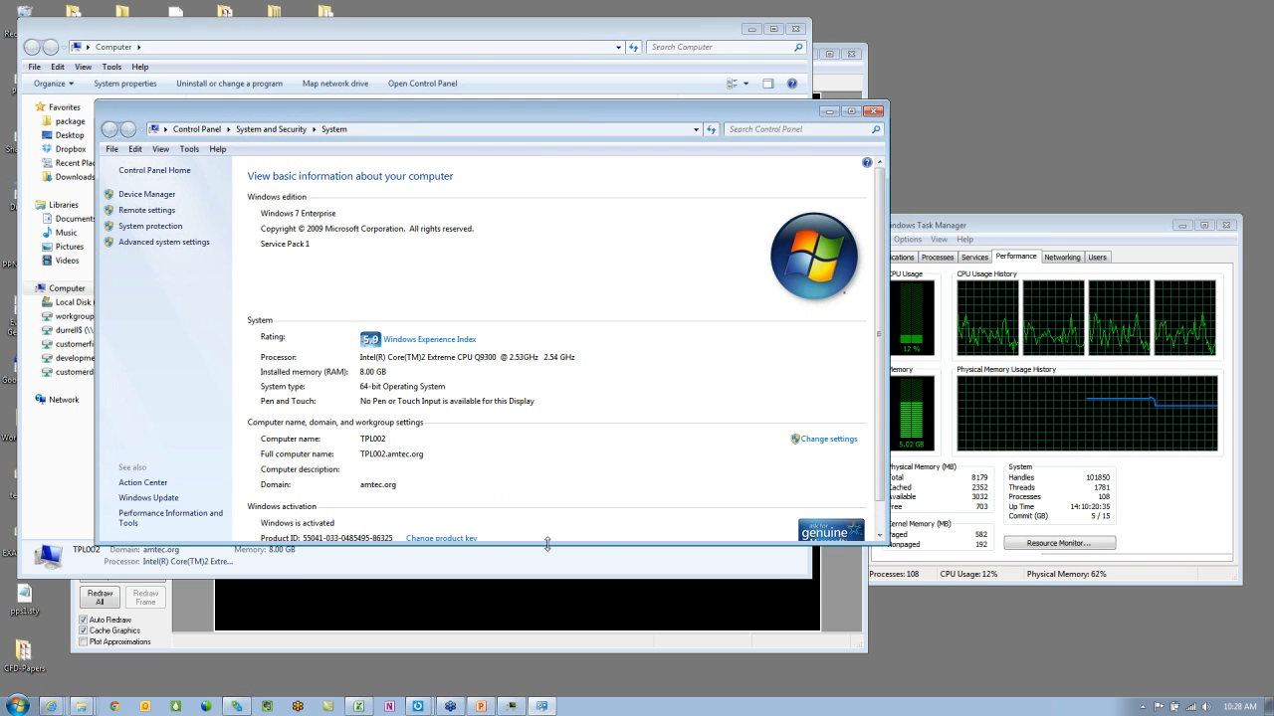
drag(548, 545, 538, 638)
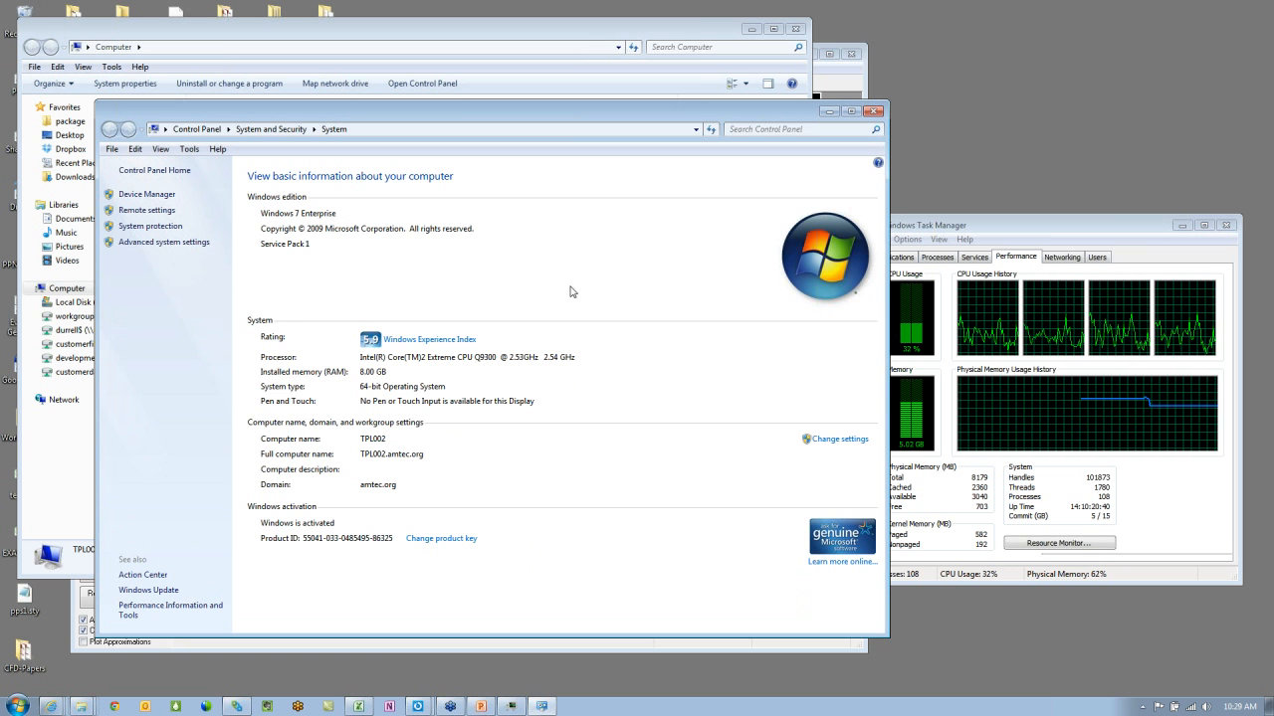
click(874, 110)
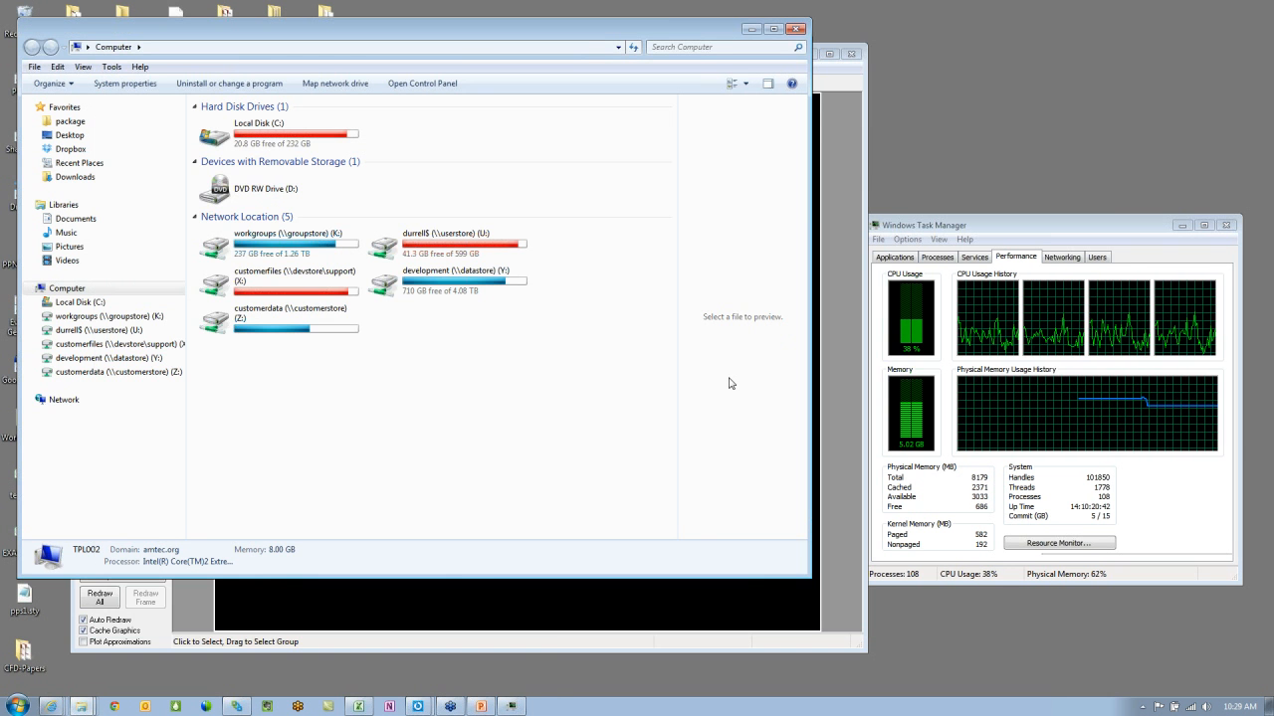
Step: Return to Tecplot, select the contoured slice, and create the 1500 streamtraces seeded on its surface
click(534, 596)
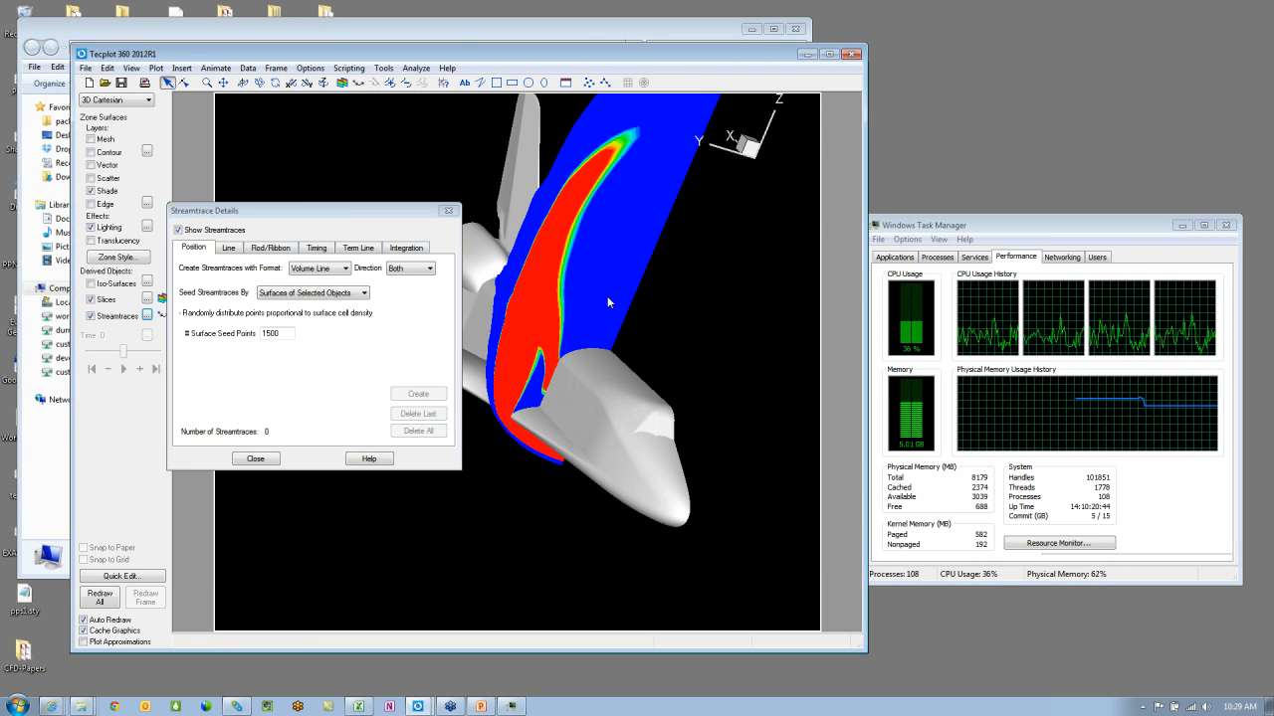
click(612, 289)
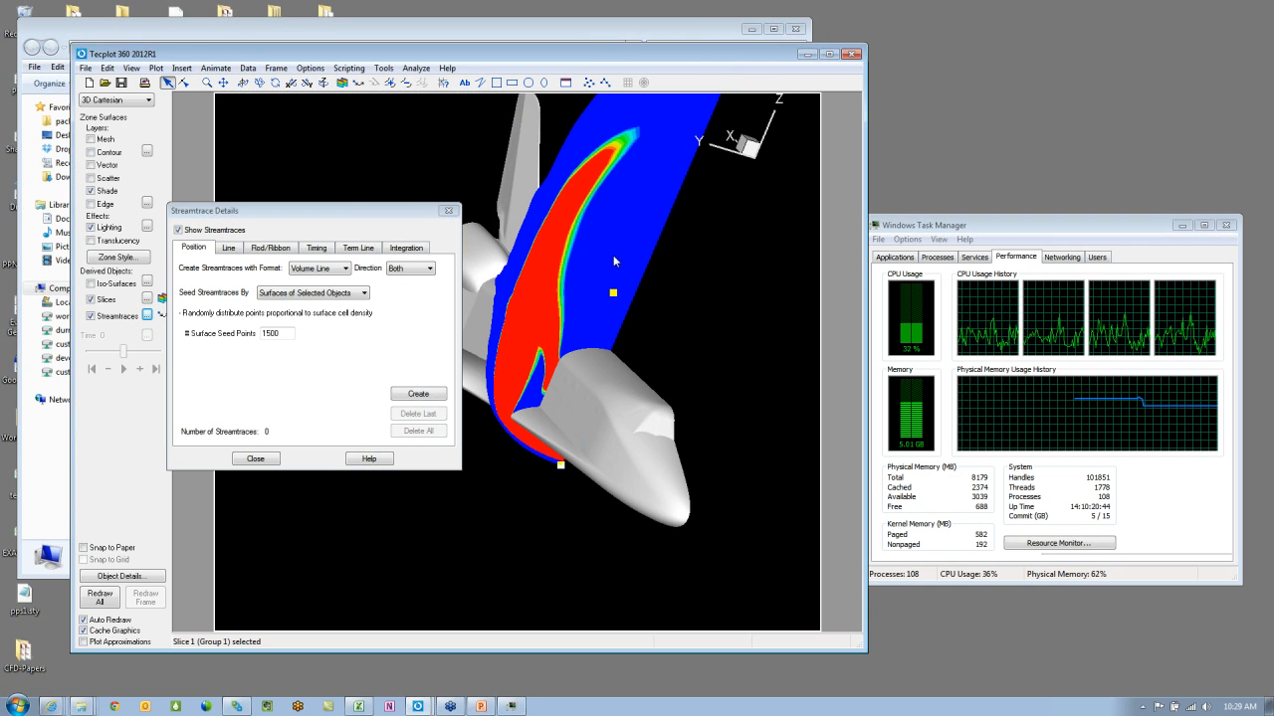
click(413, 395)
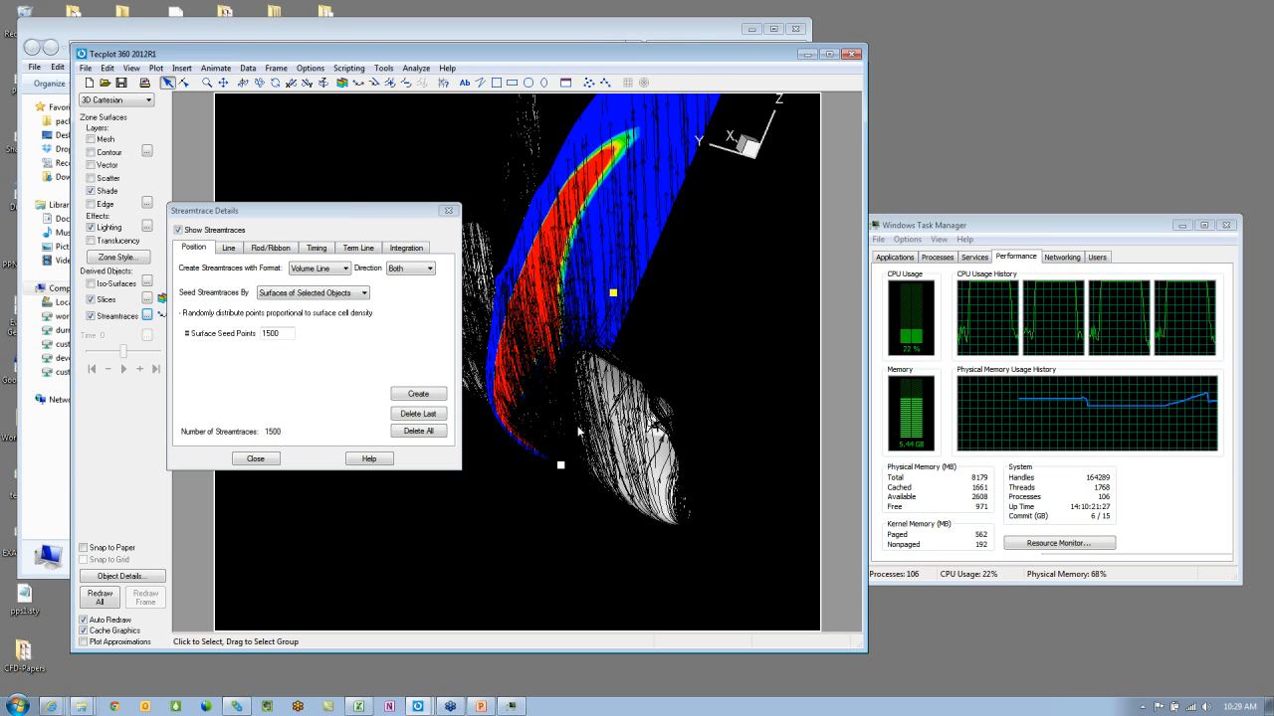
Step: Change the streamtrace line color to white and close the streamtrace details
click(230, 248)
click(300, 288)
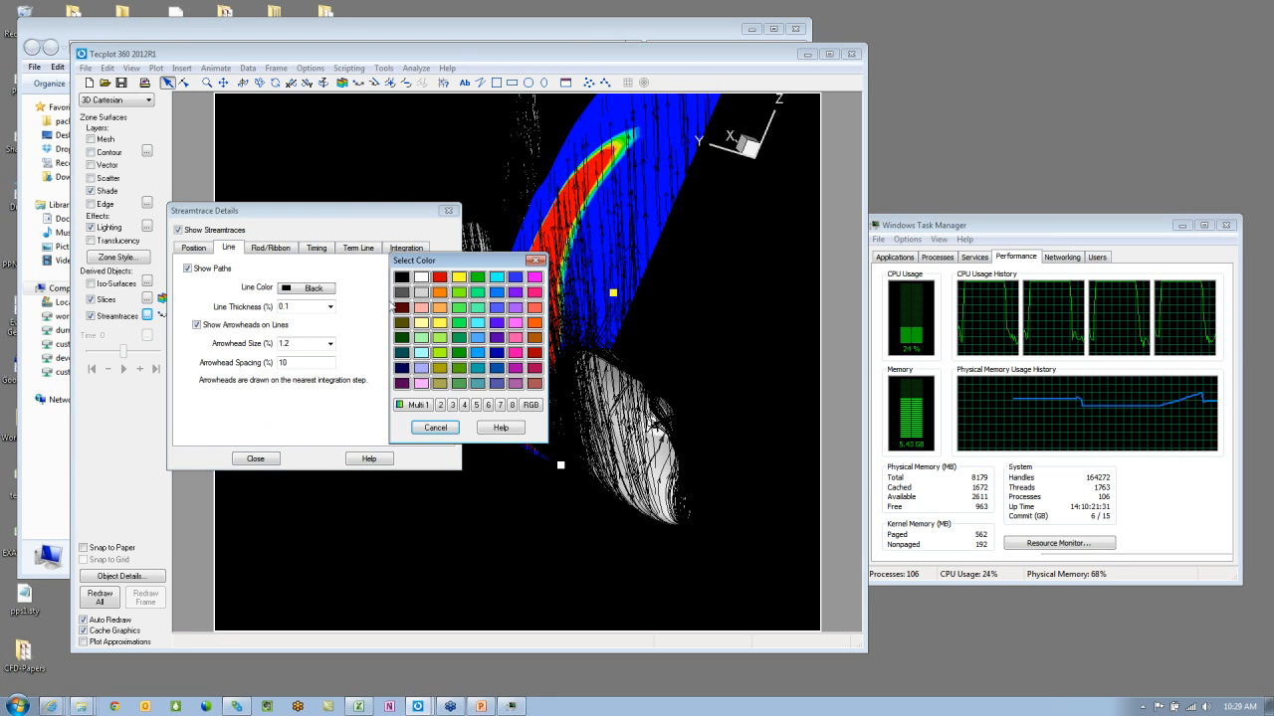
click(422, 281)
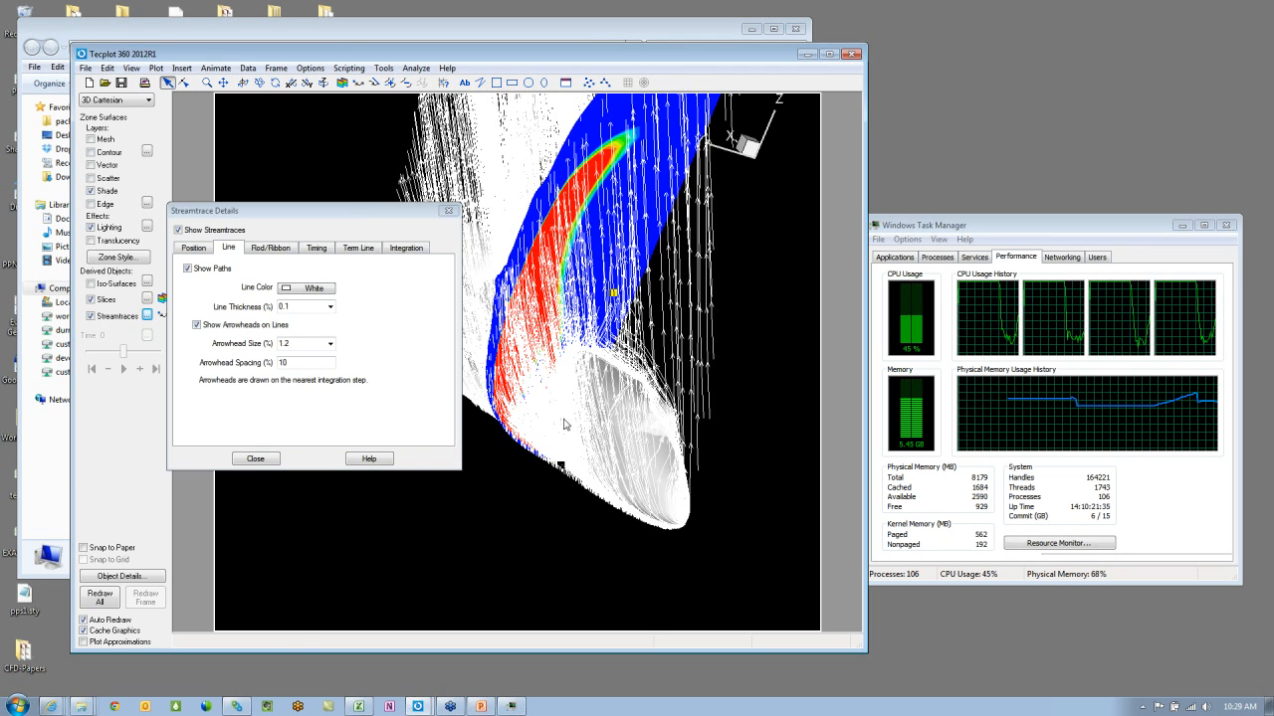
click(266, 457)
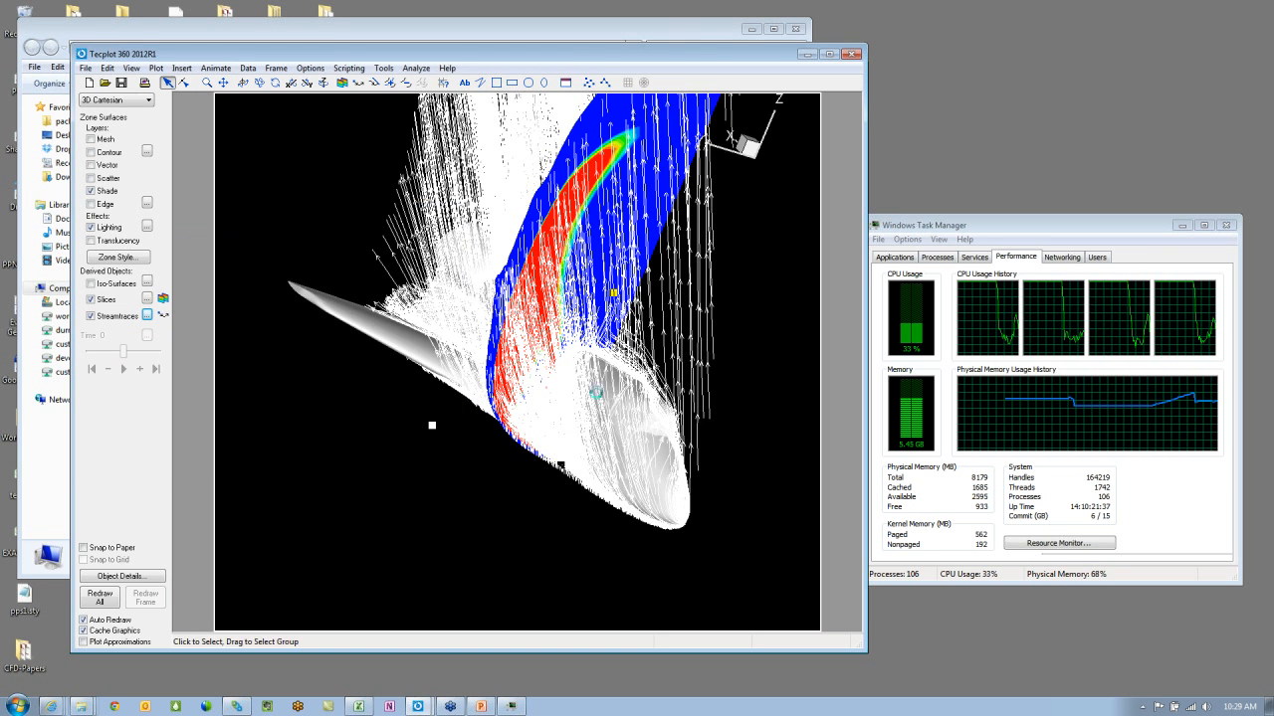
Step: Open Key Frame Animation and append a rotated view of the whole shuttle with its streamtraces as the first key frame
mouse_move(597, 394)
ctrl+right_down()
mouse_move(607, 299)
mouse_move(767, 238)
mouse_move(680, 409)
ctrl+right_up()
mouse_move(604, 322)
ctrl+right_down()
mouse_move(637, 289)
mouse_move(669, 333)
mouse_move(637, 299)
mouse_move(686, 448)
mouse_move(723, 509)
mouse_move(526, 448)
mouse_move(601, 463)
ctrl+right_up()
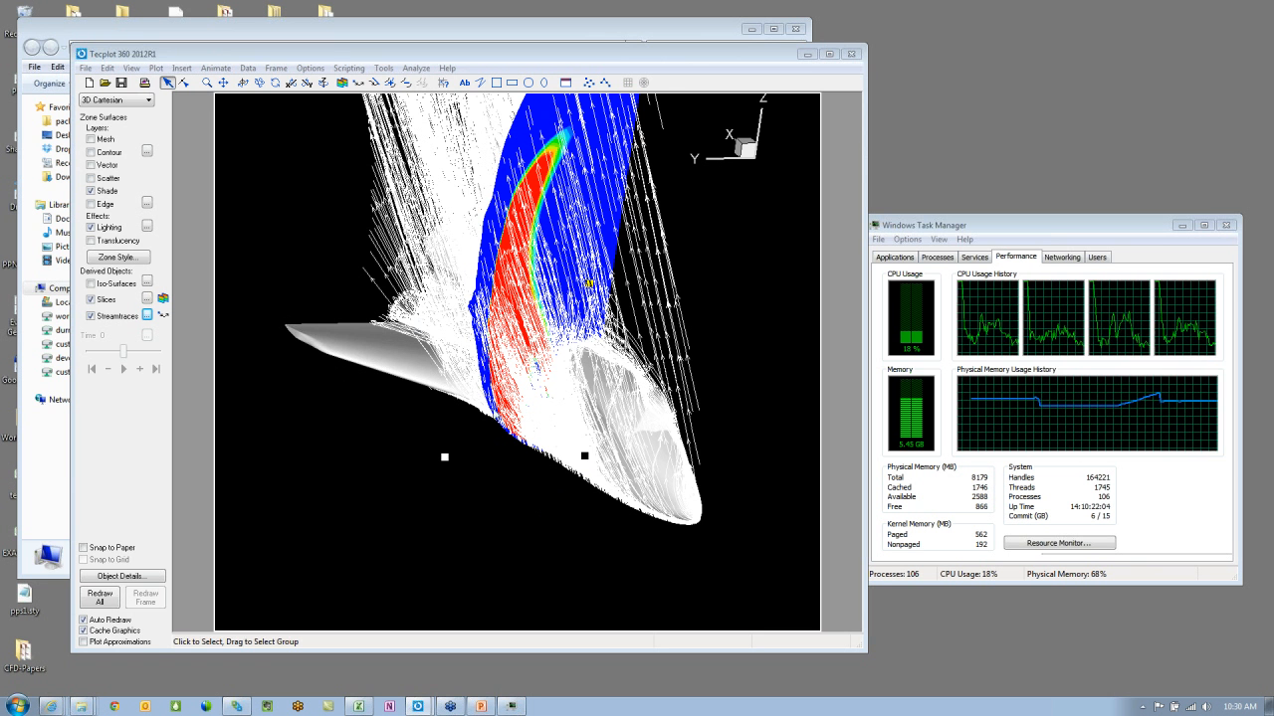
middle_drag(500, 390, 496, 480)
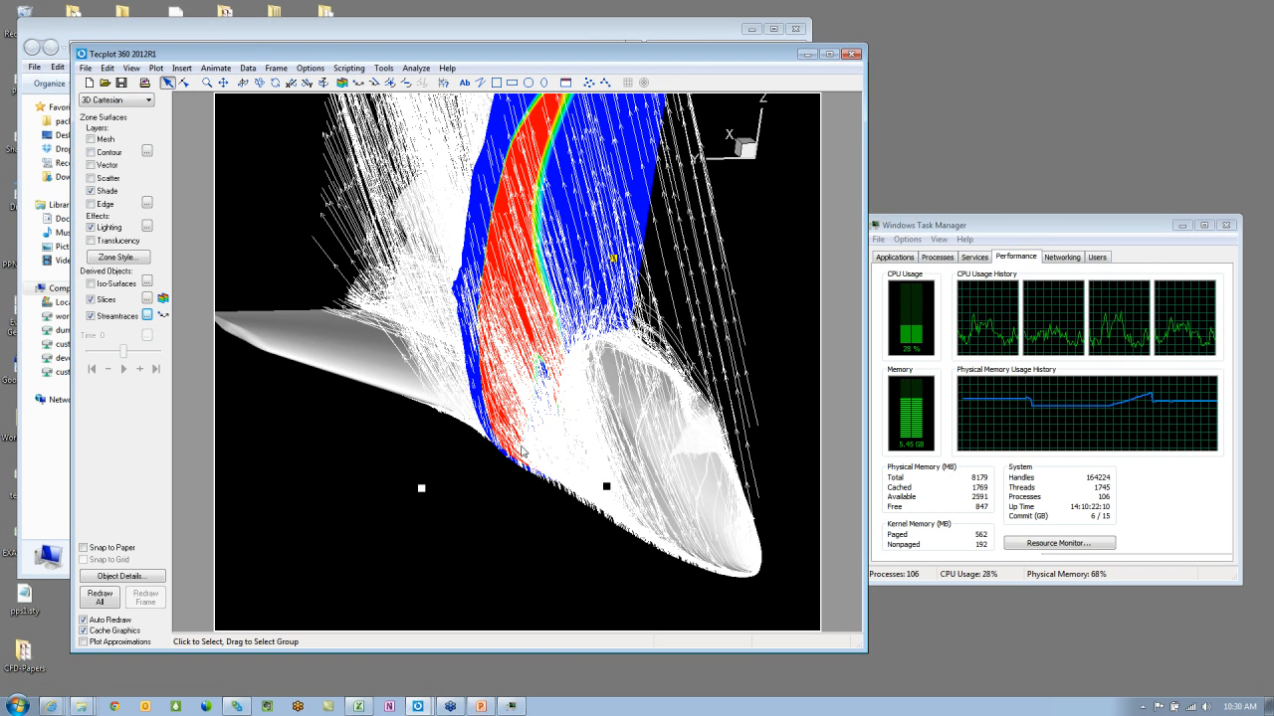
middle_drag(530, 462, 605, 341)
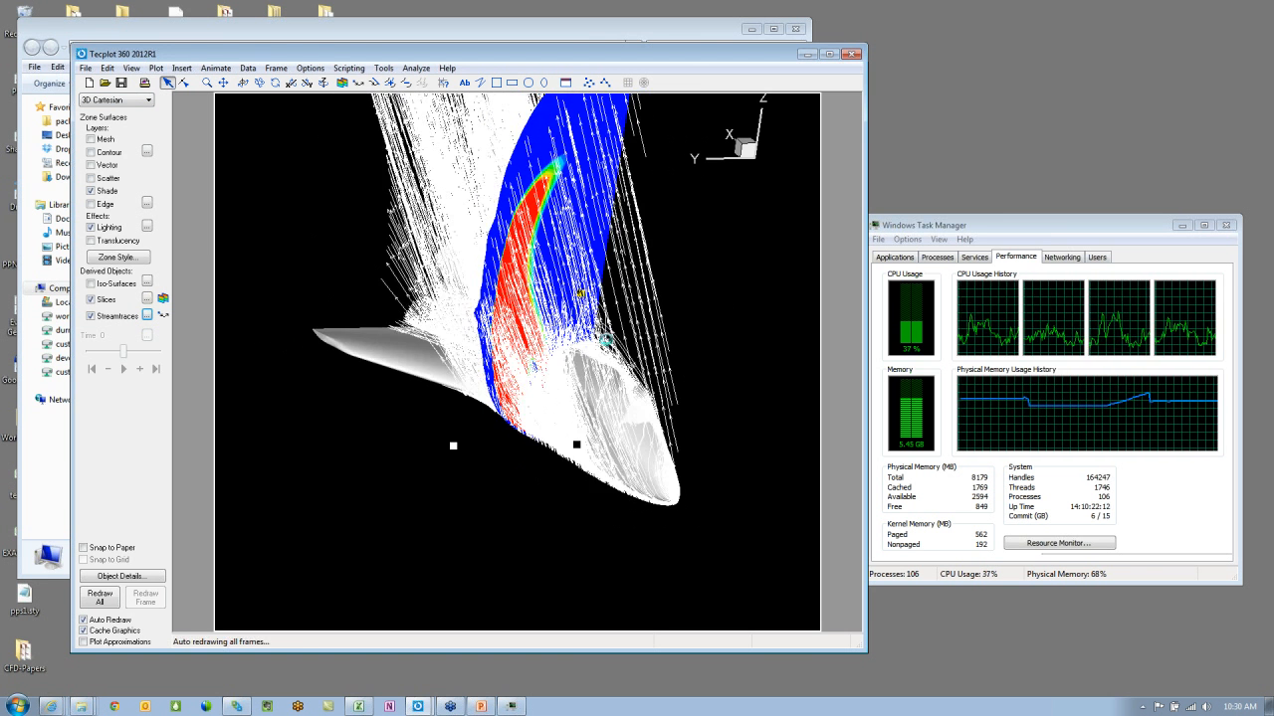
right_drag(593, 374, 575, 424)
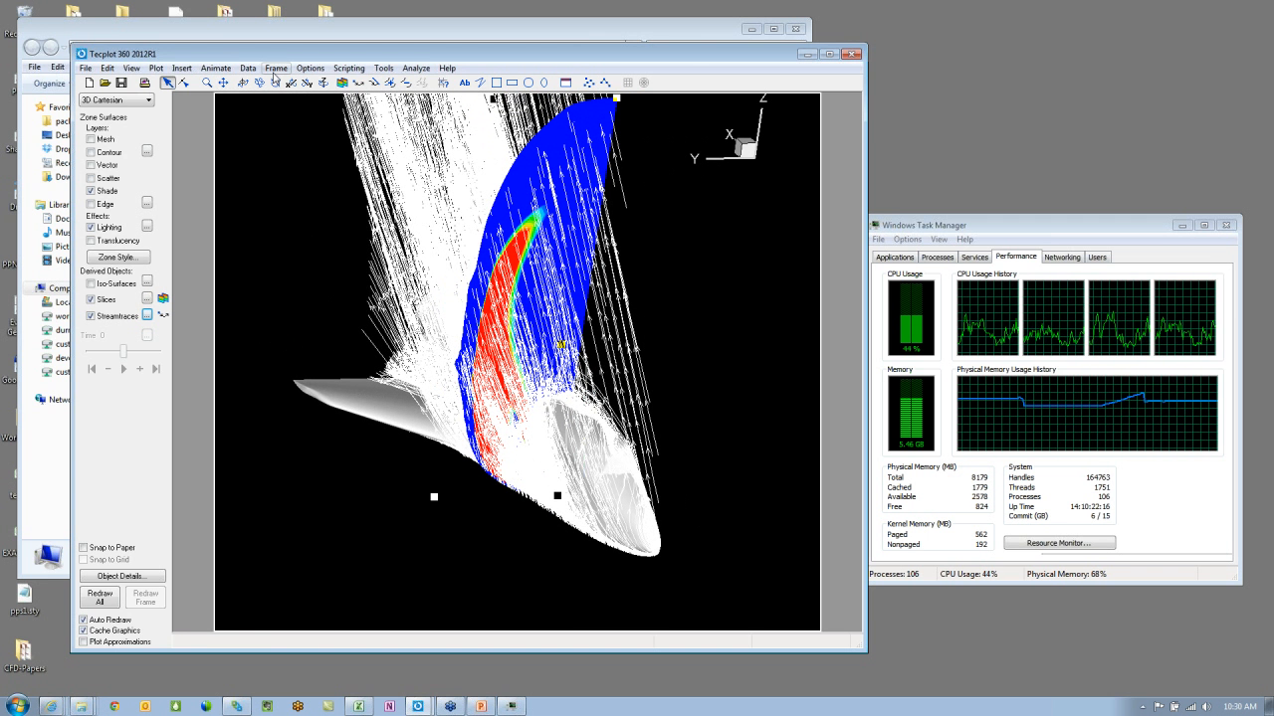
click(211, 67)
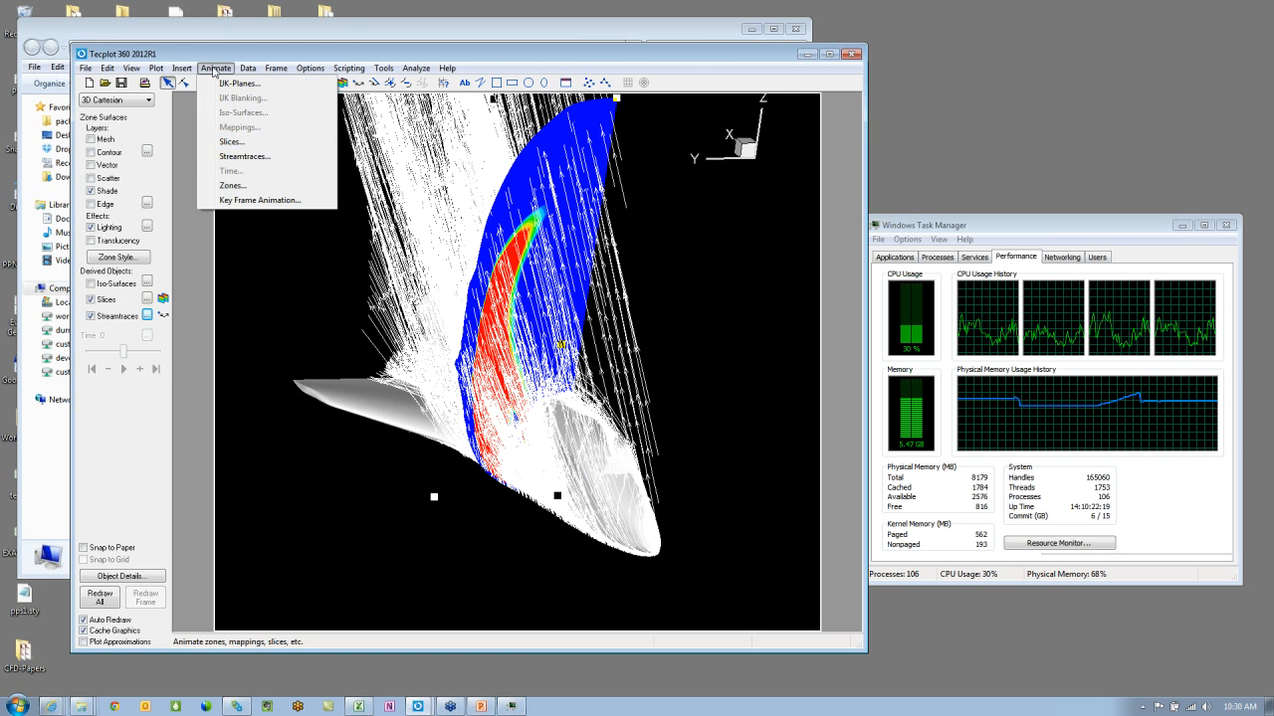
click(256, 207)
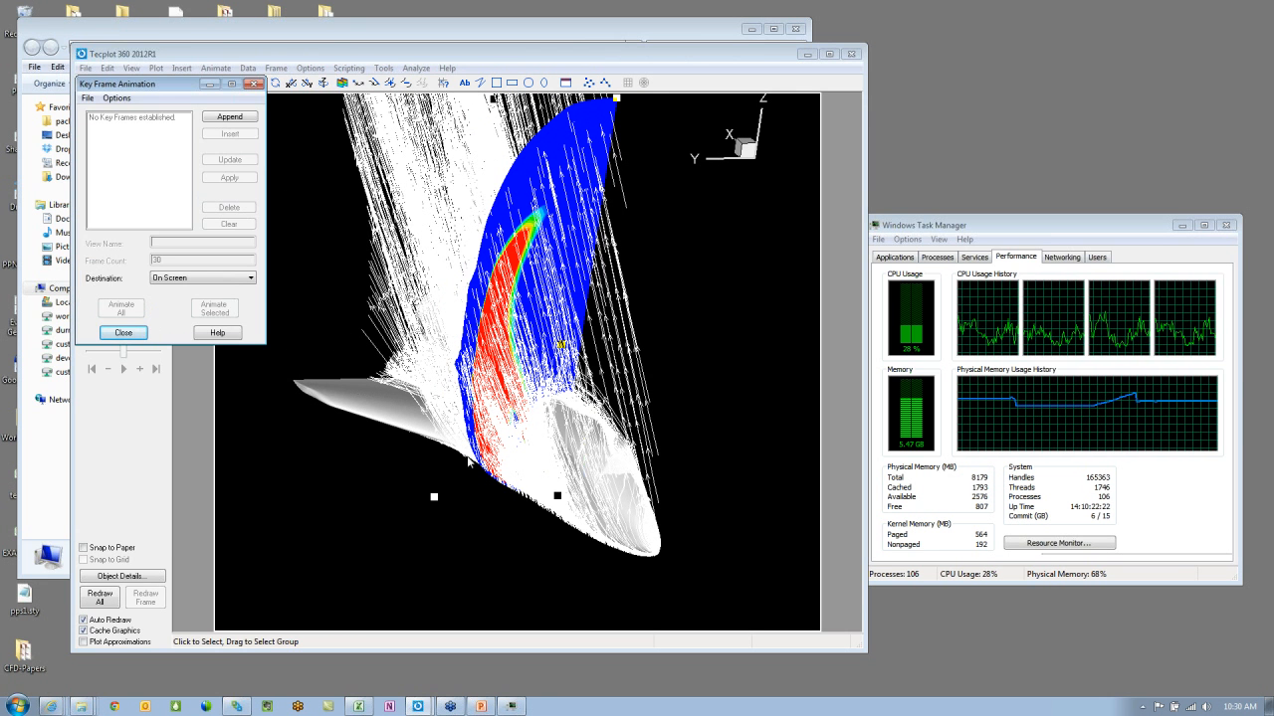
click(243, 117)
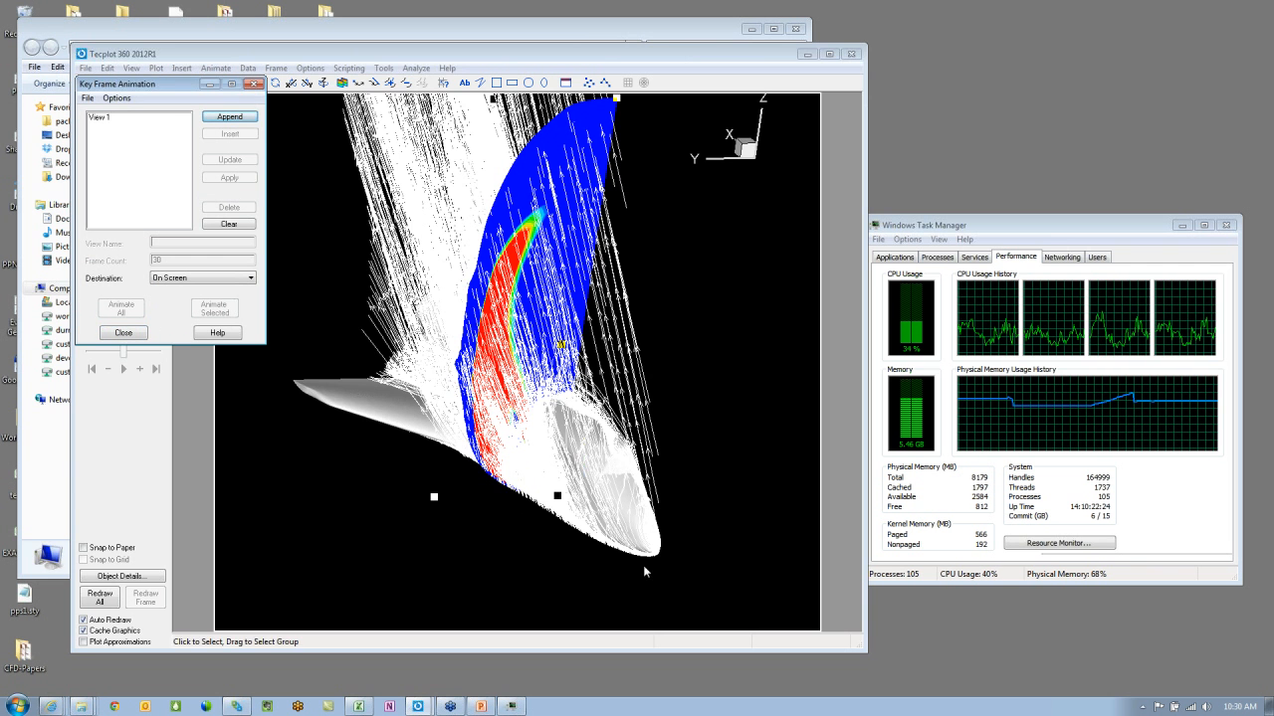
Step: Append two more key frames: a more head-on view of the shuttle and a rotated close-up of the slice and rear fuselage
ctrl+right_drag(645, 570, 529, 486)
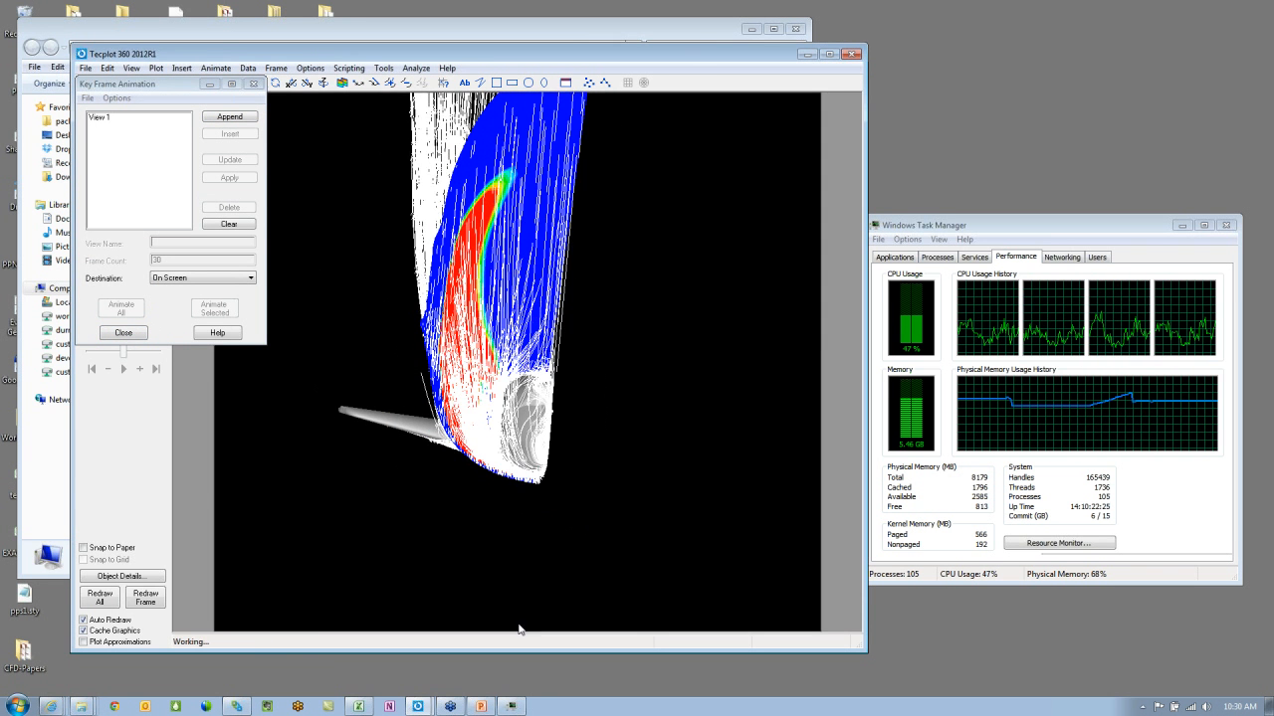
middle_drag(520, 628, 520, 484)
right_drag(521, 484, 583, 508)
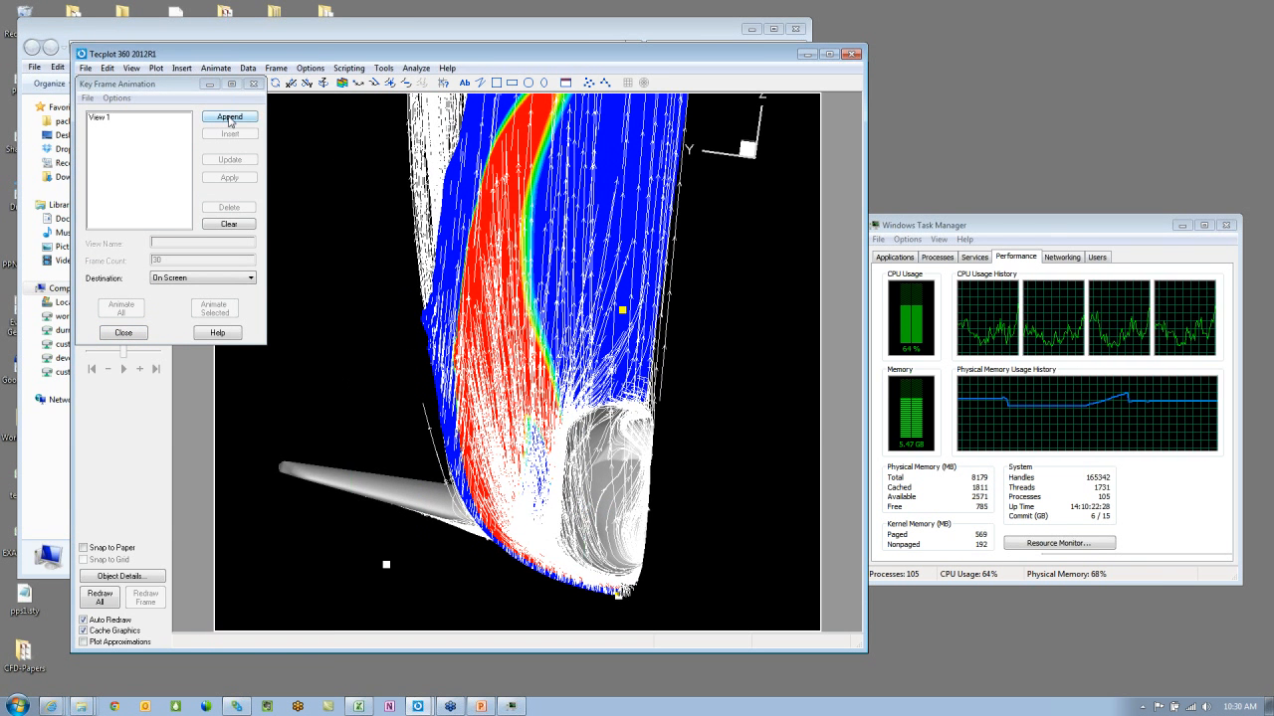
click(230, 117)
middle_drag(447, 354, 457, 238)
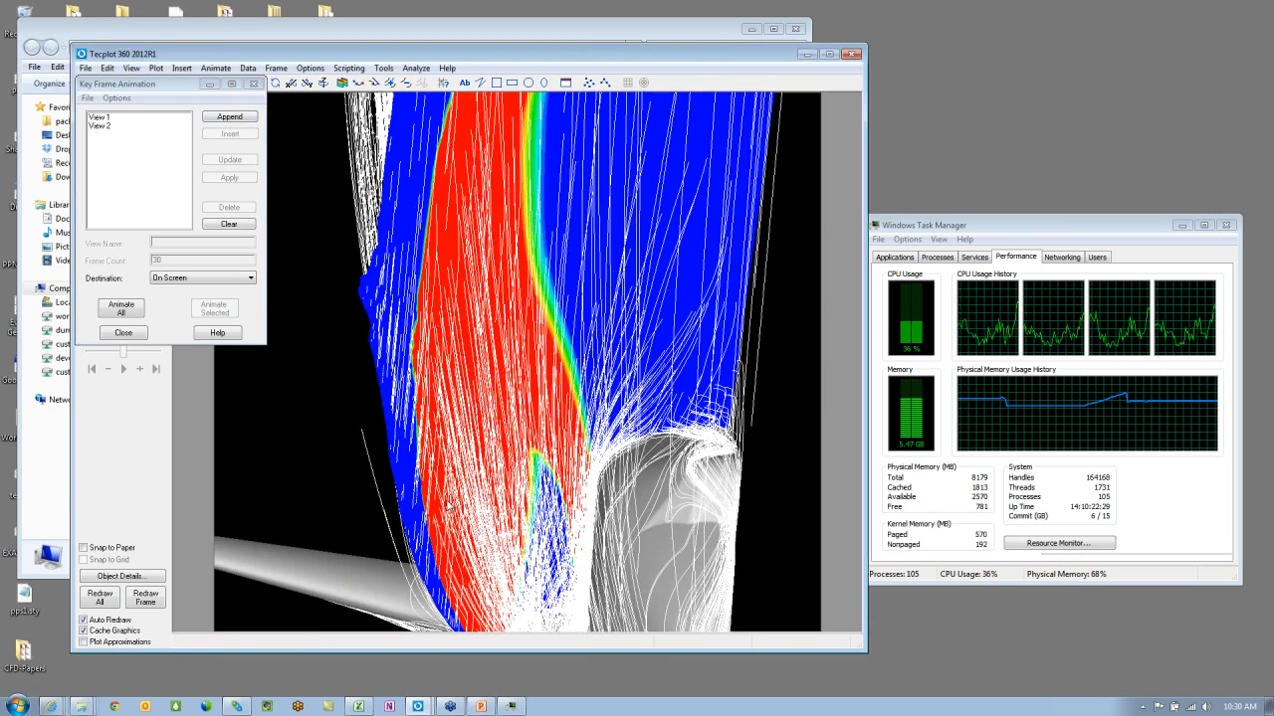
ctrl+right_drag(458, 239, 147, 39)
click(230, 117)
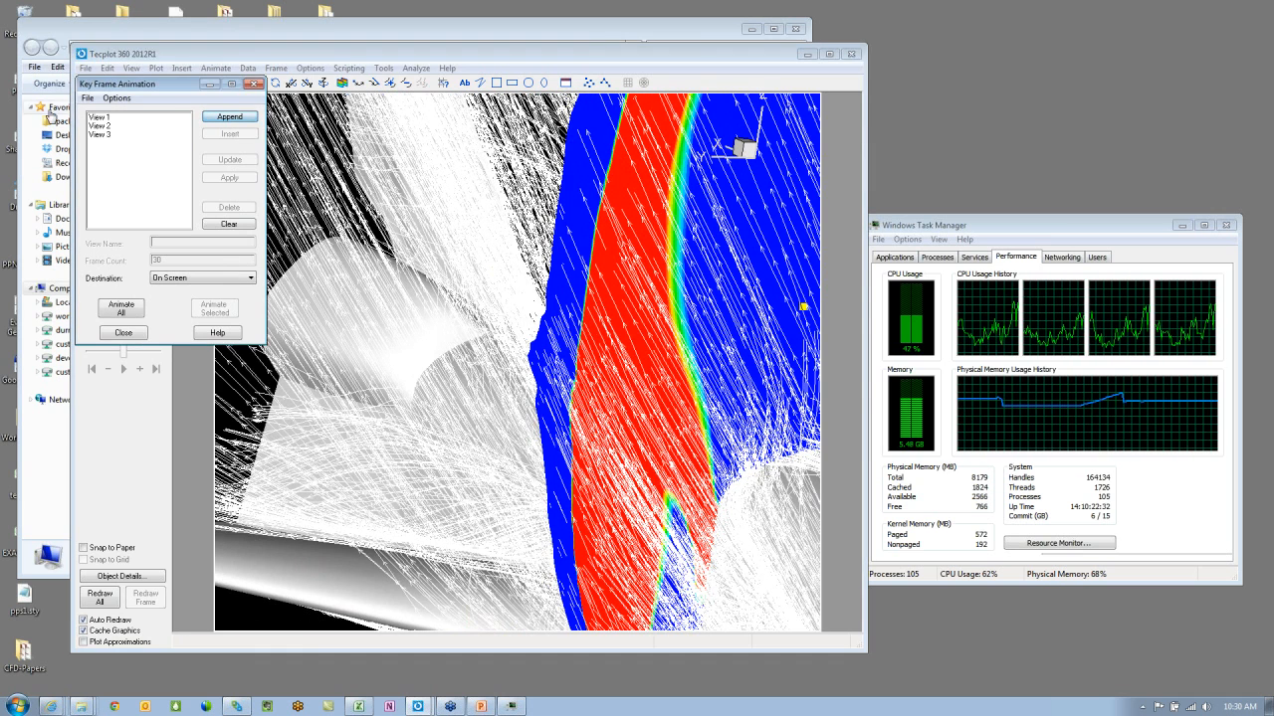
Step: Append three more close-up key frames, each with the shuttle's fuselage, slice and streamtraces rotated to a different angle
ctrl+right_drag(397, 539, 438, 461)
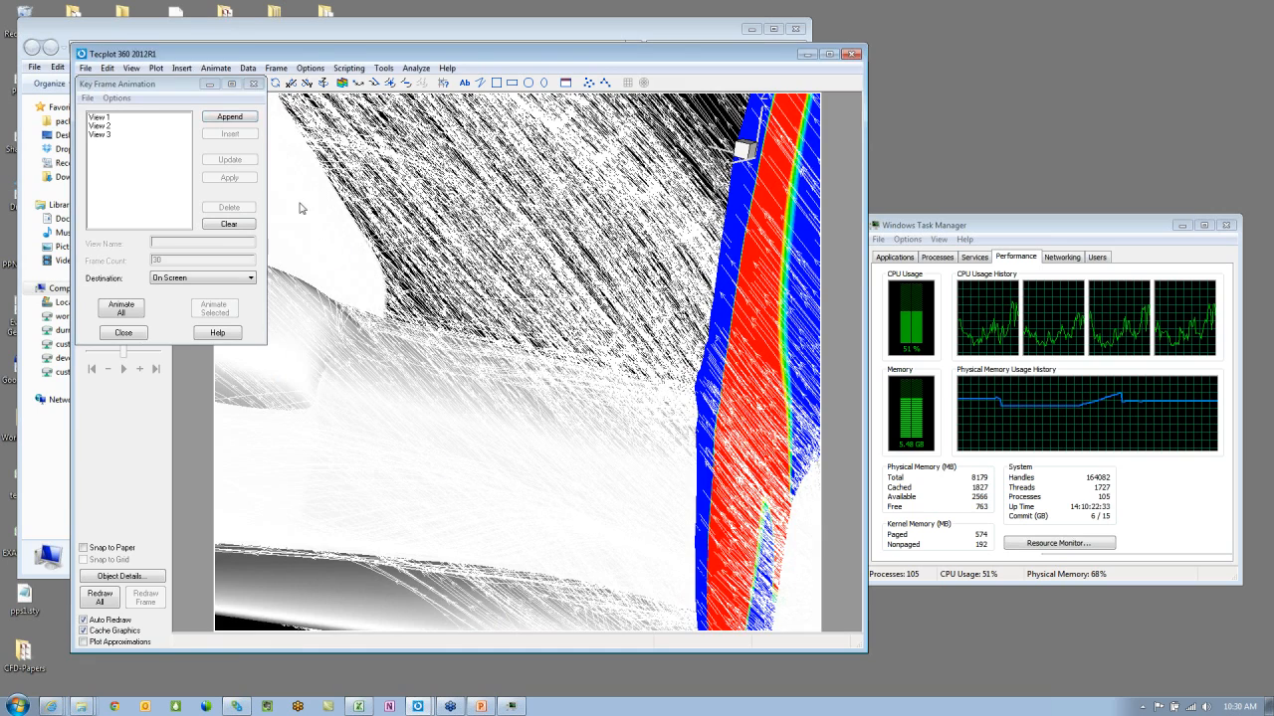
click(234, 119)
ctrl+right_drag(482, 620, 760, 628)
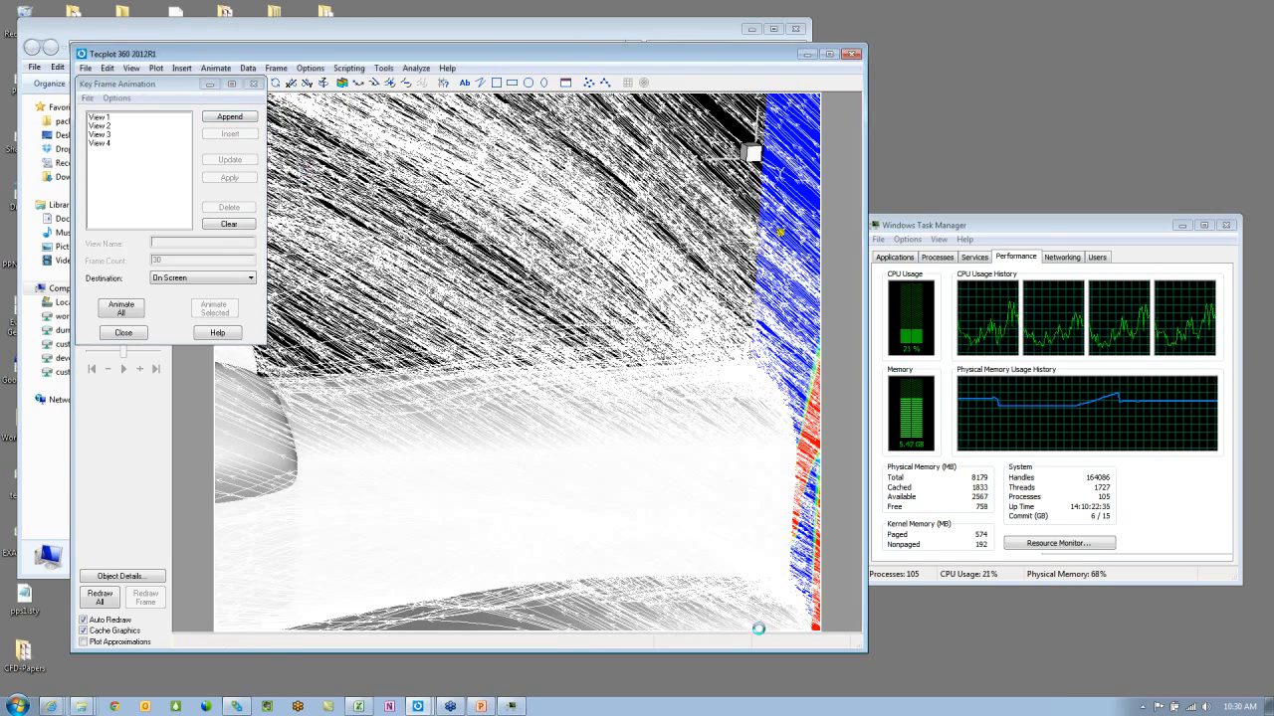
click(230, 117)
ctrl+right_drag(494, 527, 563, 370)
click(230, 116)
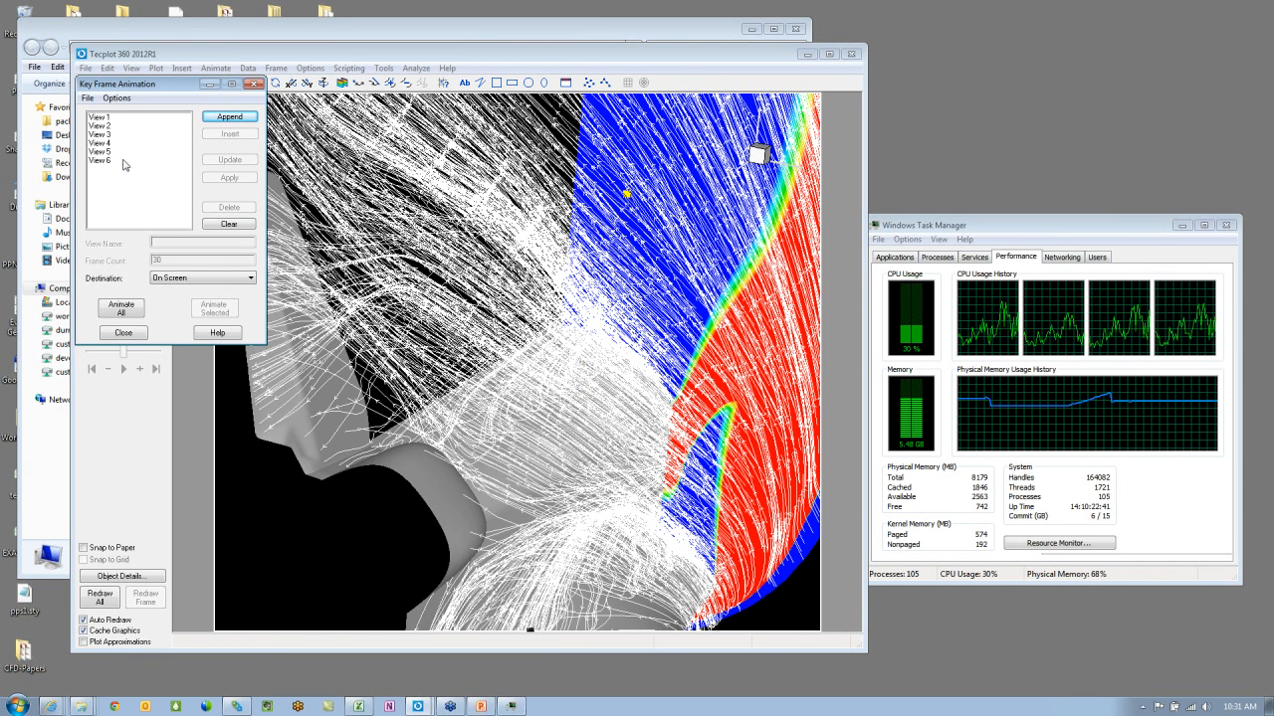
Step: Play the key frame animation of all six views on screen and stop it partway
click(125, 163)
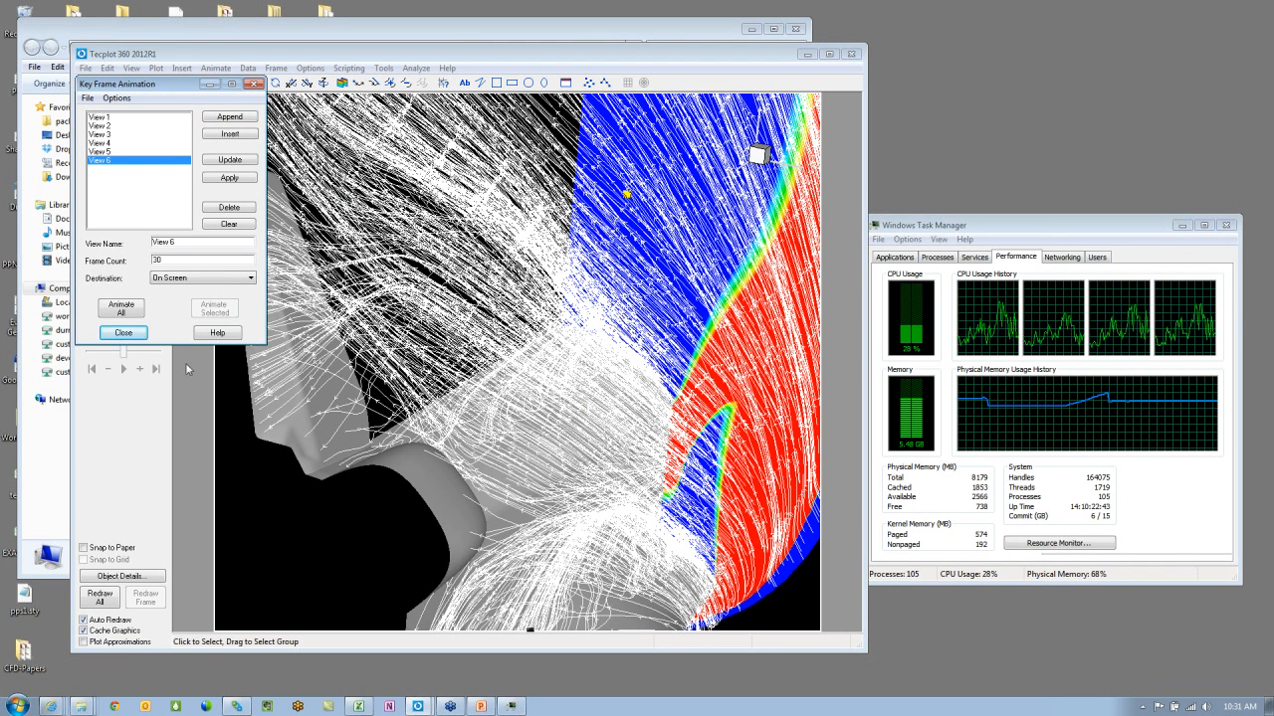
click(132, 312)
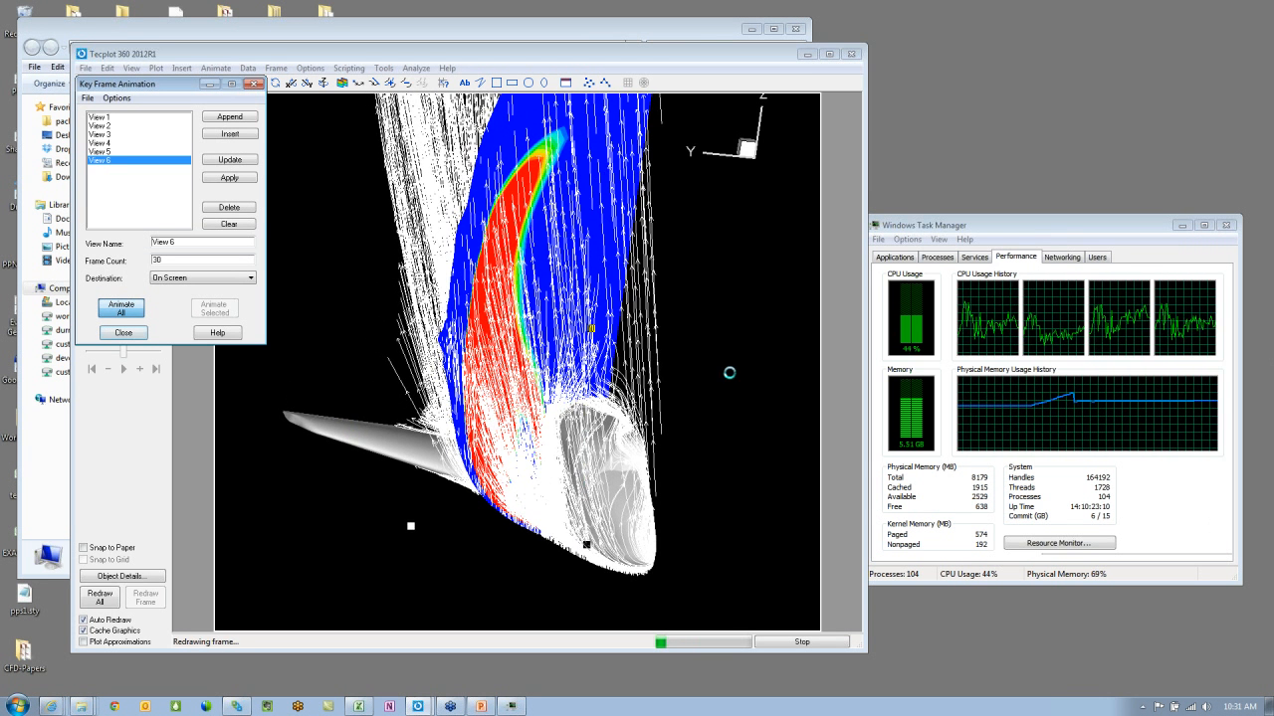
click(791, 647)
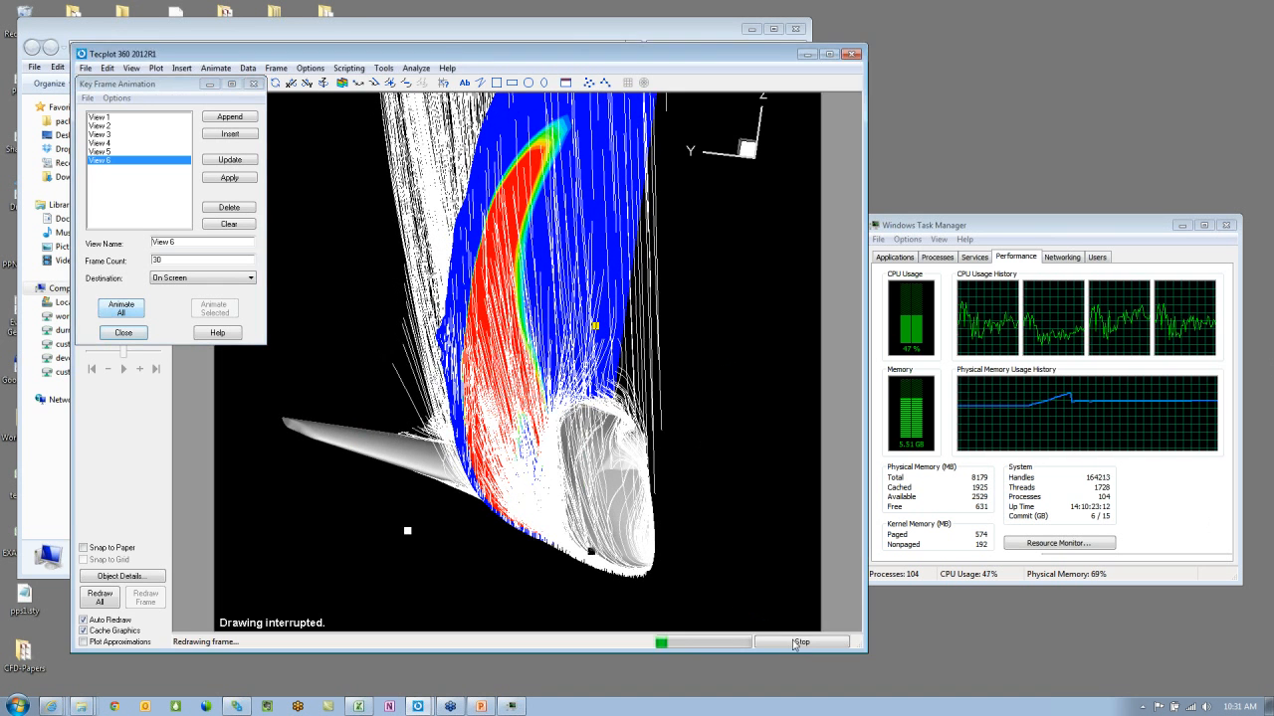
click(494, 376)
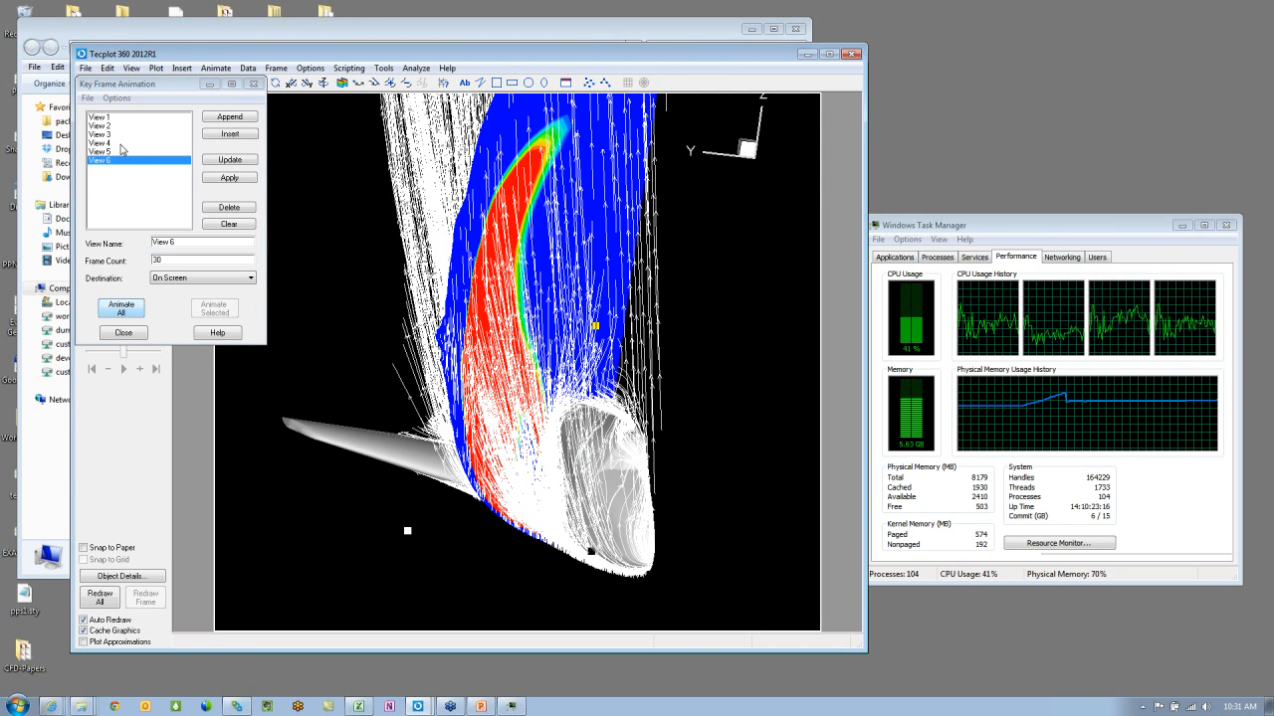
Step: Delete key frames View 3 to View 6 and start animating the remaining two views to a file
drag(121, 145, 125, 164)
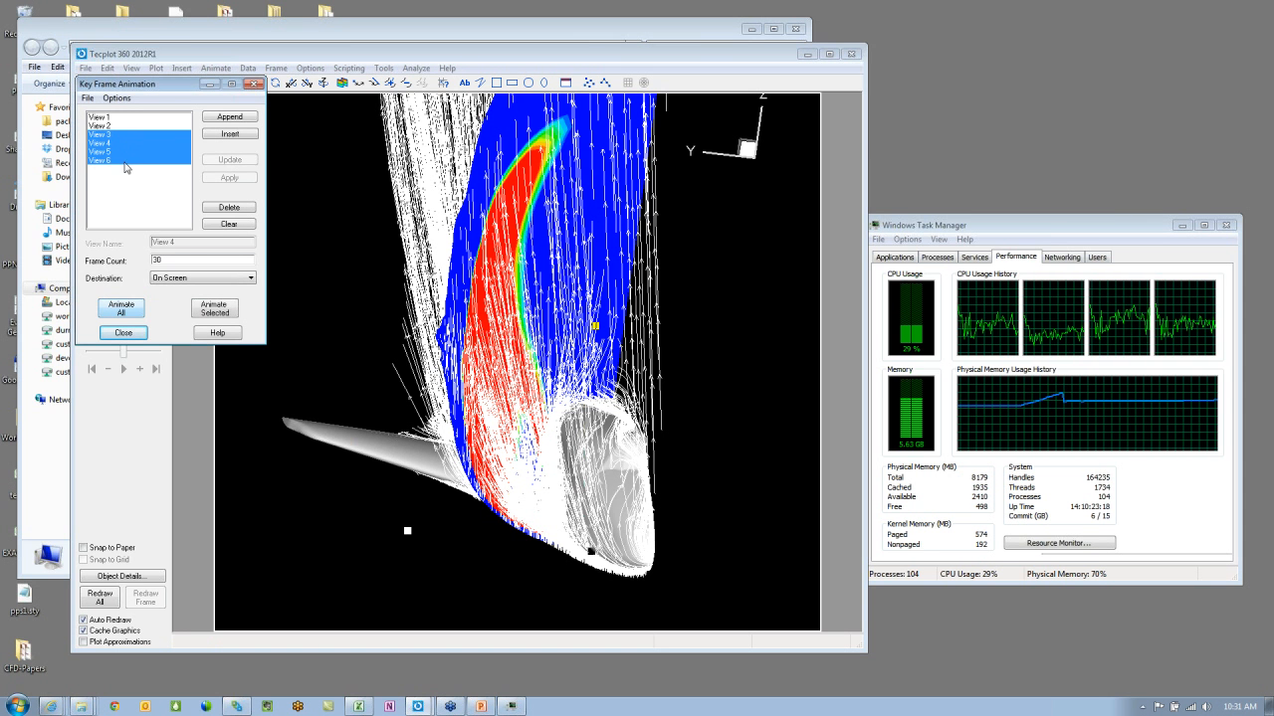
click(229, 208)
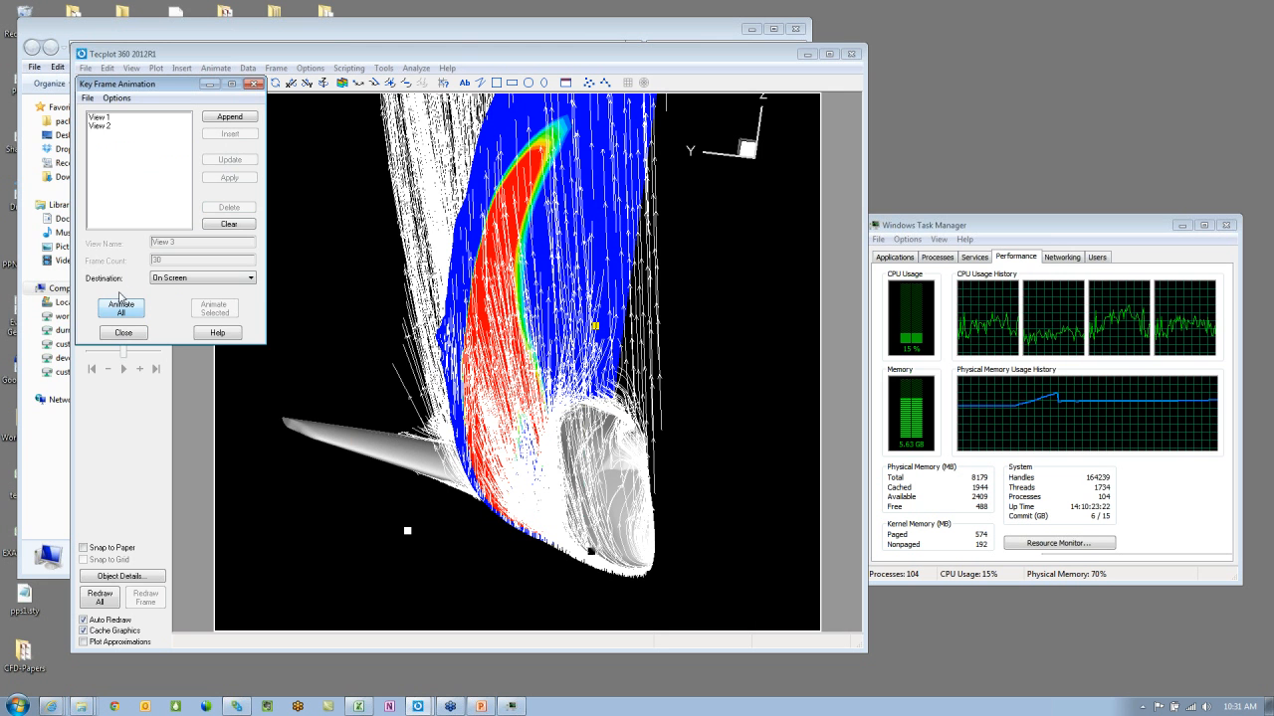
click(173, 279)
click(189, 296)
click(131, 312)
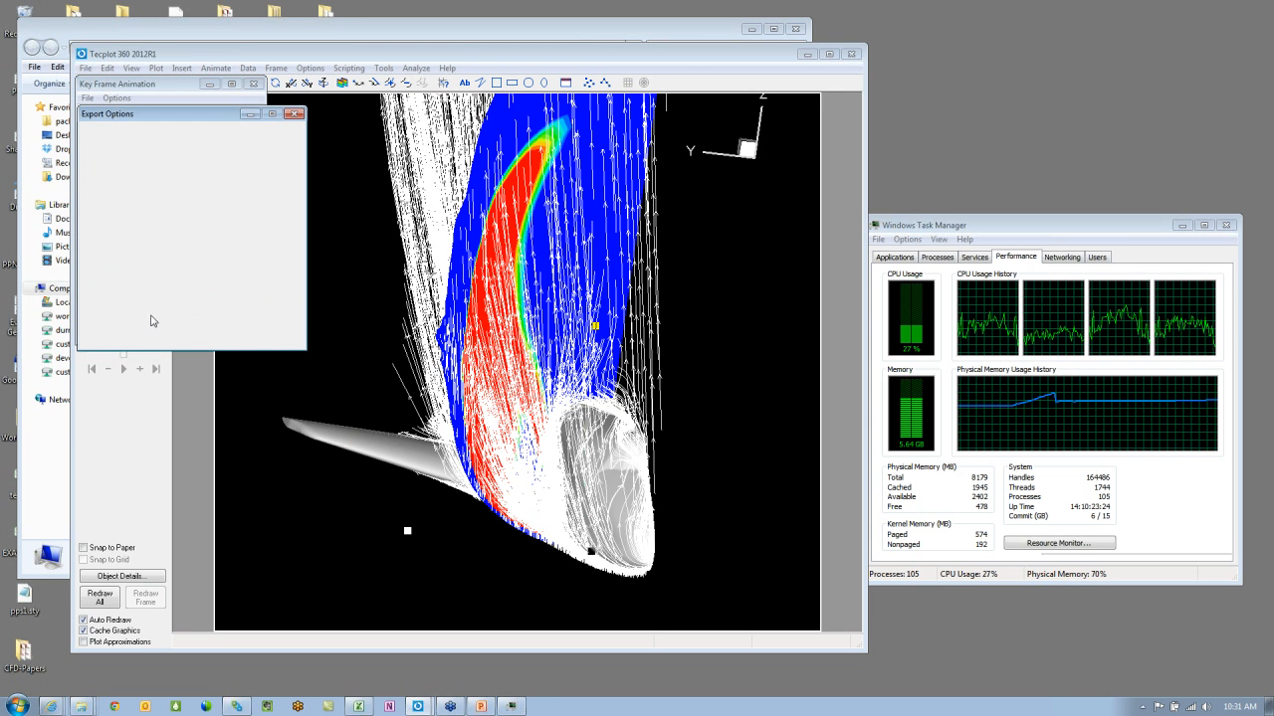
Step: Set the movie export format to MPEG-4 and accept the export options
drag(209, 119, 336, 201)
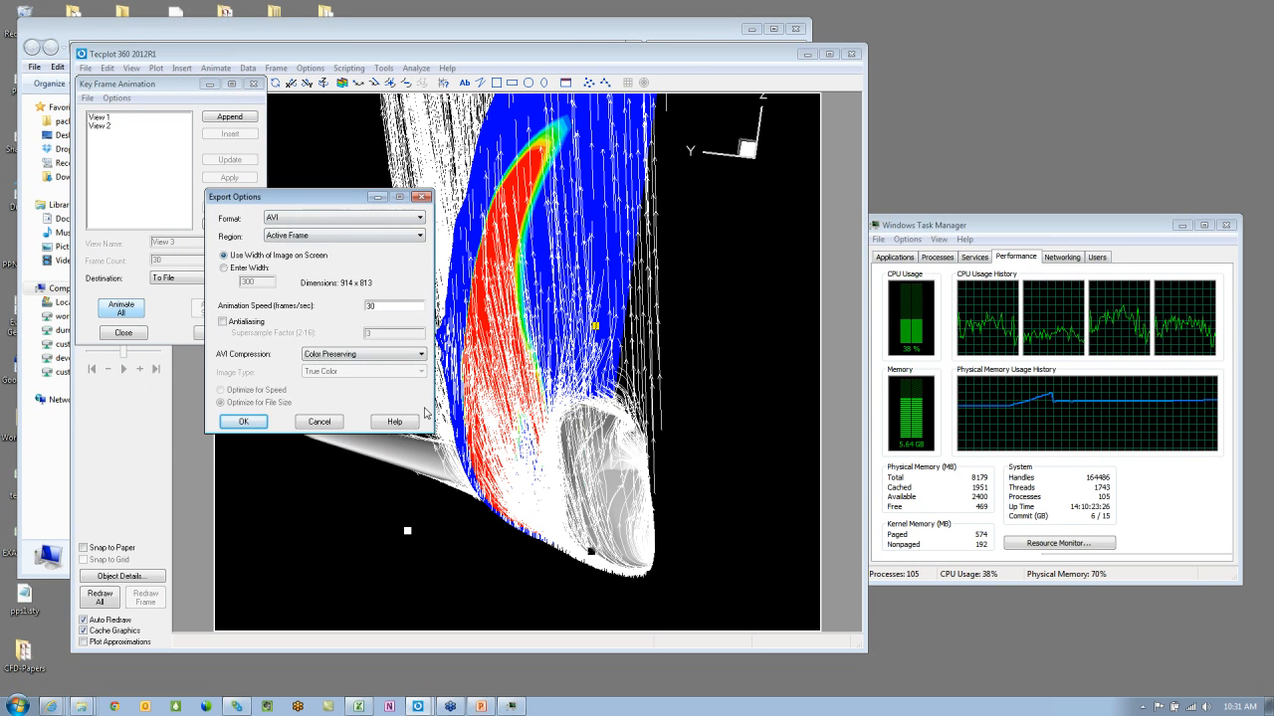
click(364, 218)
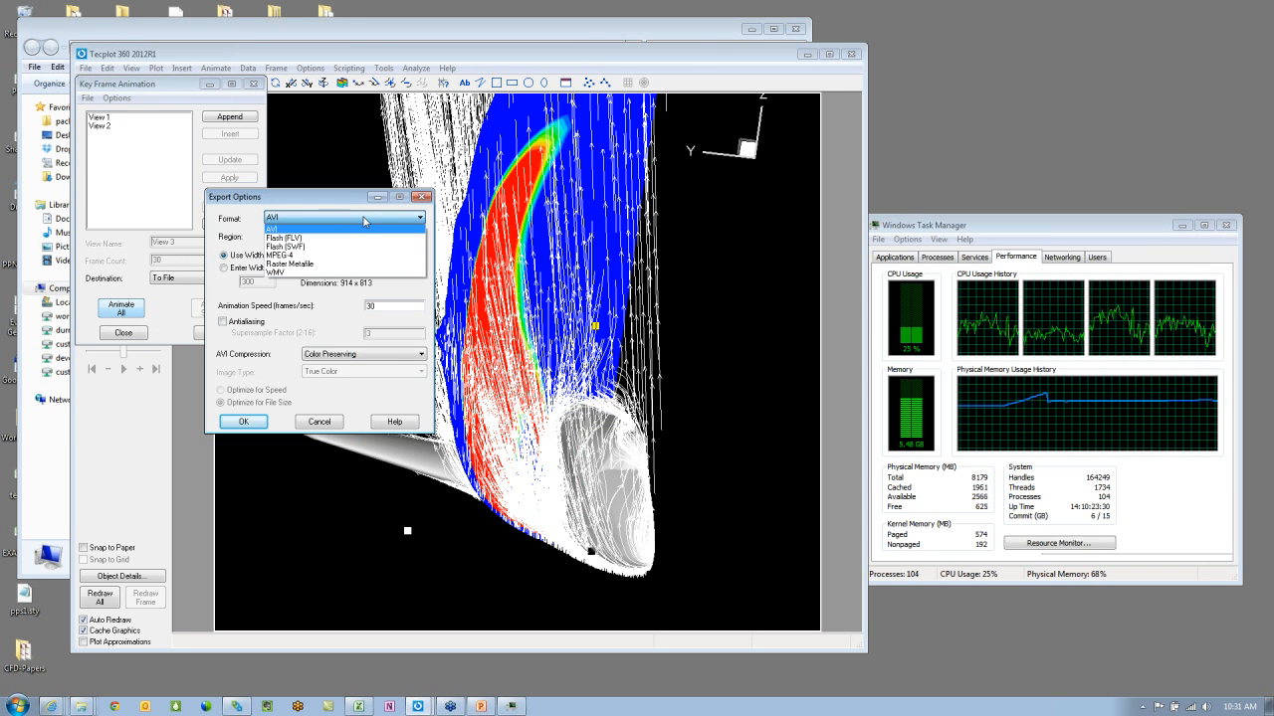
click(323, 256)
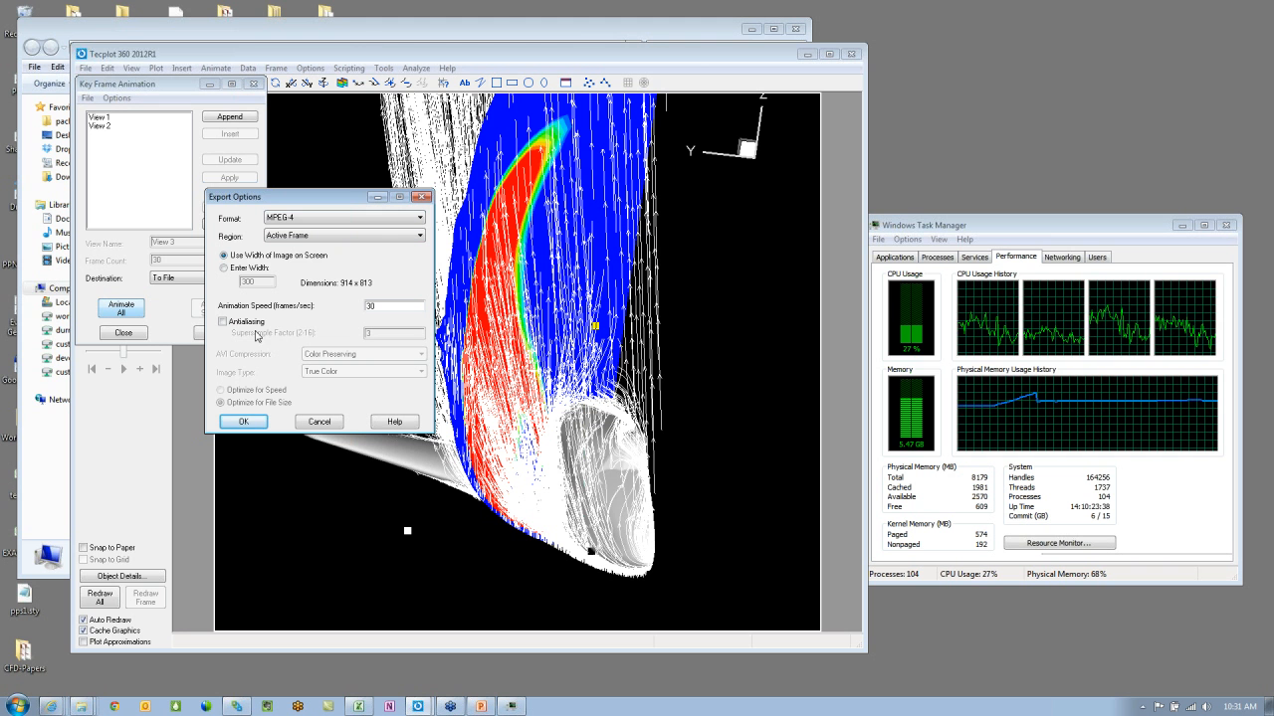
click(258, 423)
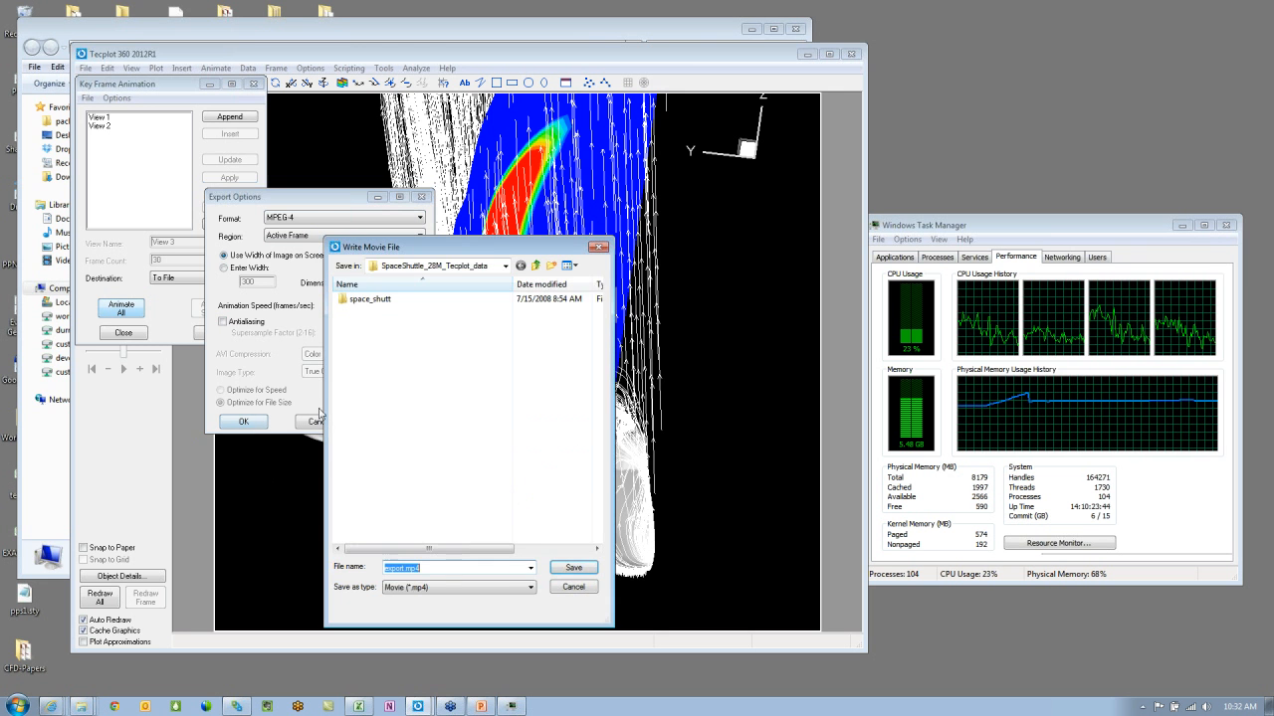
Step: Save the movie to the Desktop under the file name olkijuhy
click(453, 267)
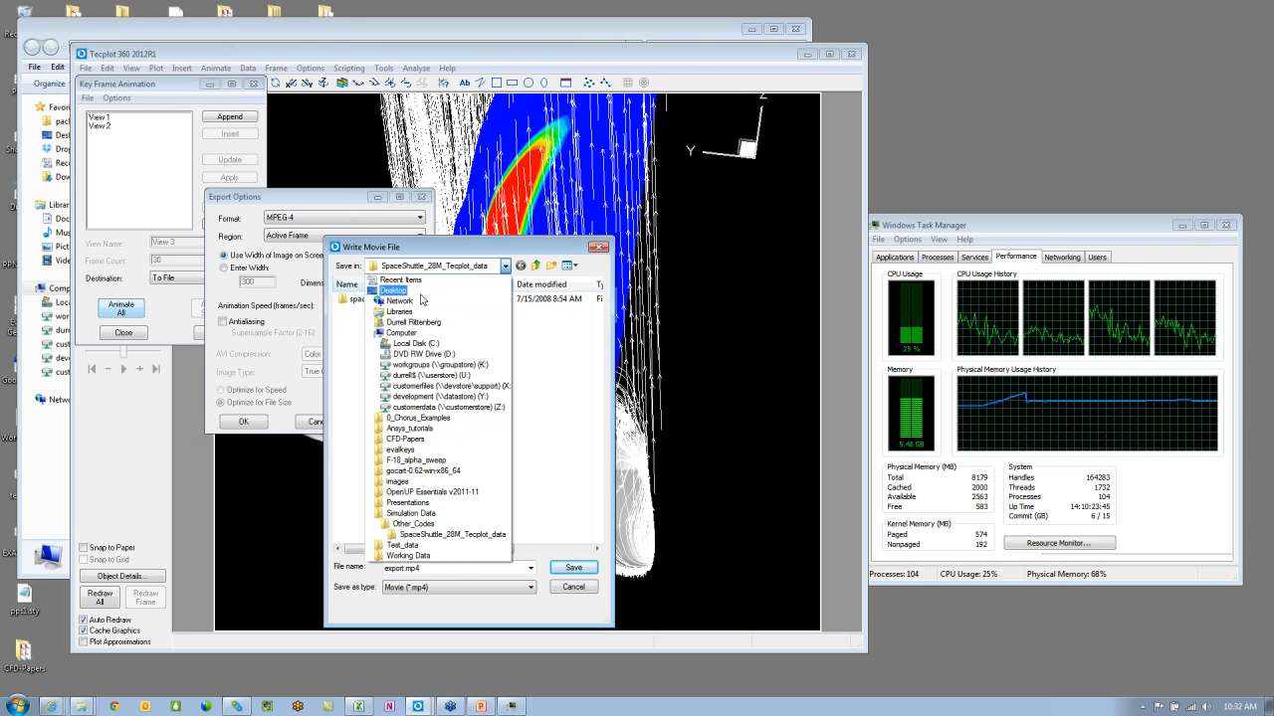
click(408, 290)
text(olkjuhy)
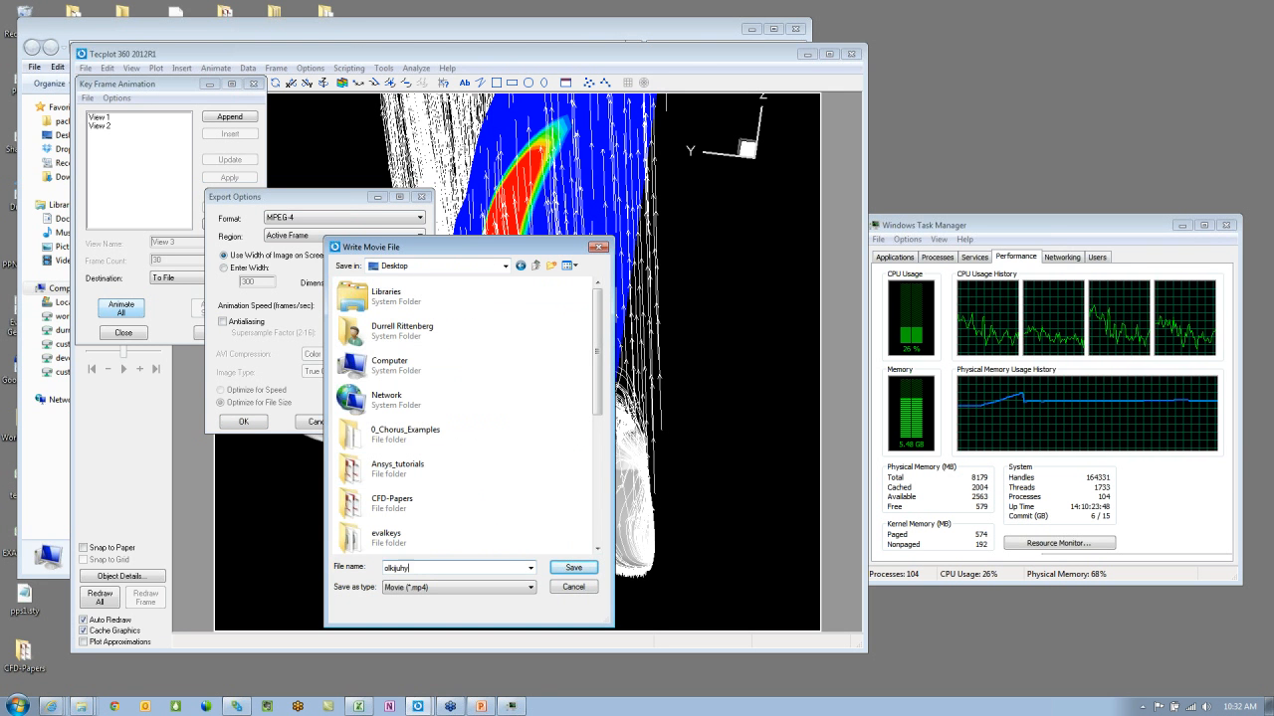
click(573, 568)
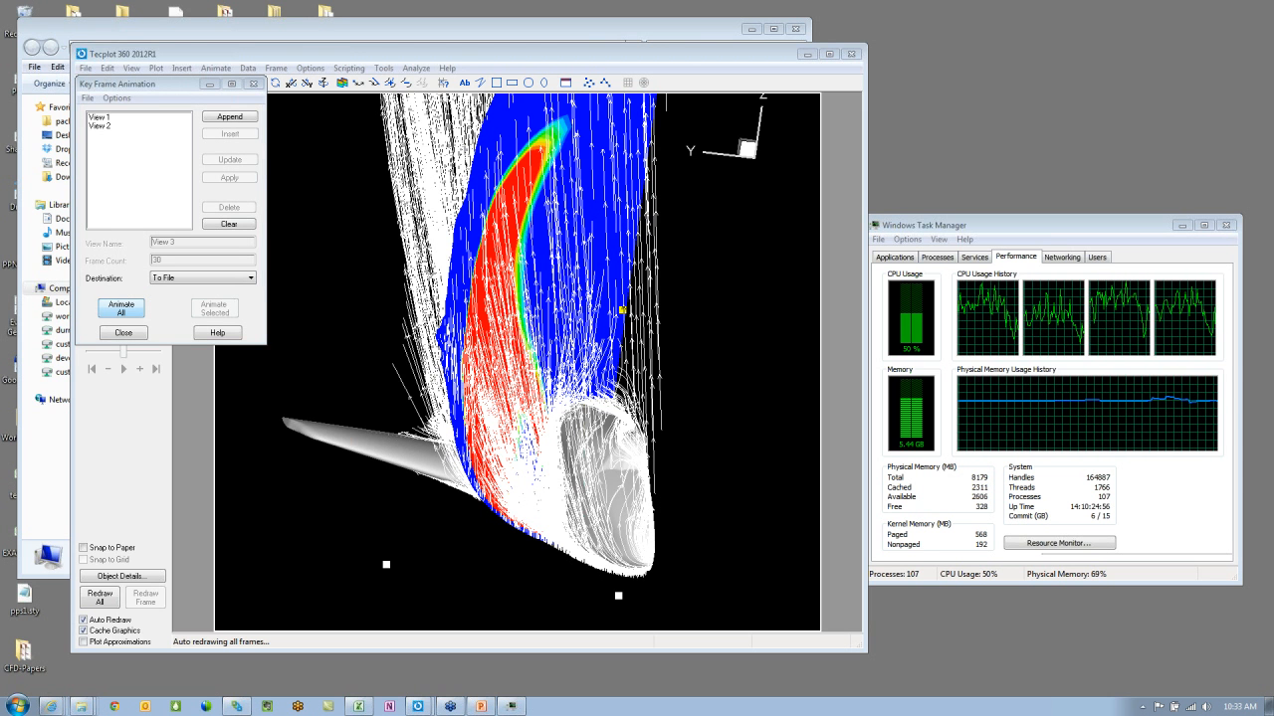
Step: Minimize the Explorer and Tecplot 360 windows and open the exported olkijuhy.mp4 from the desktop
click(621, 23)
click(750, 28)
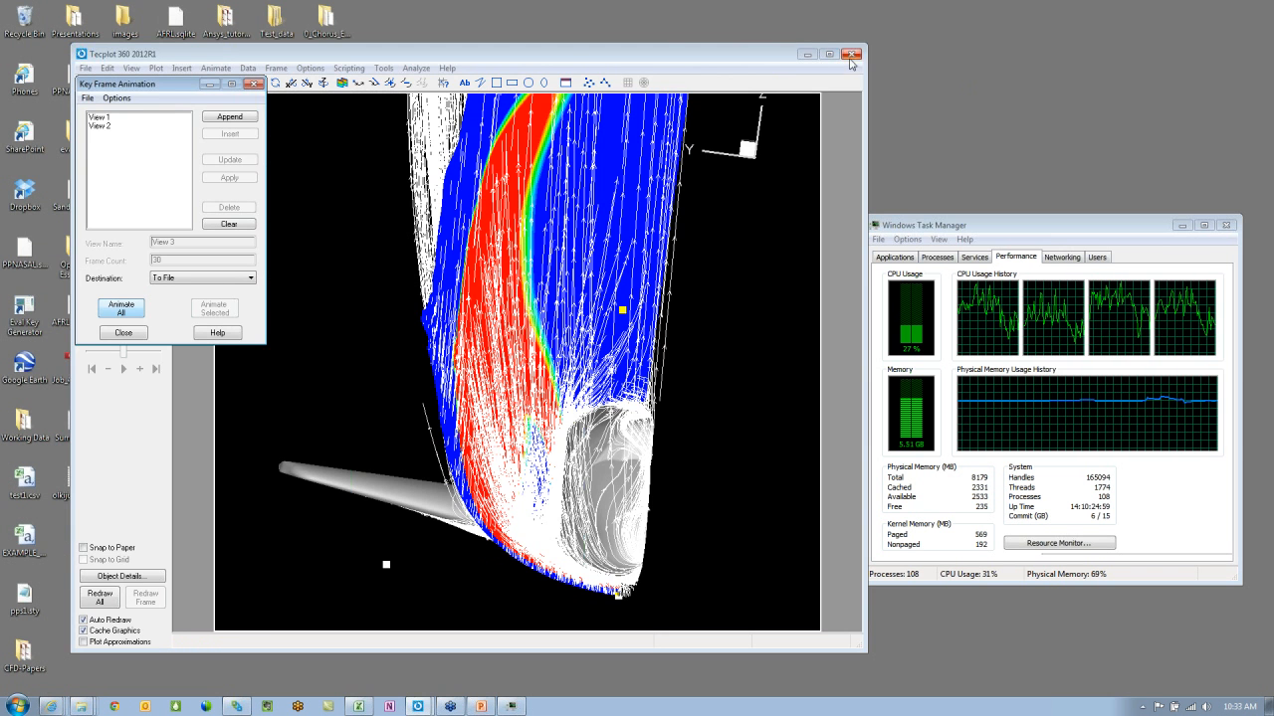
click(806, 54)
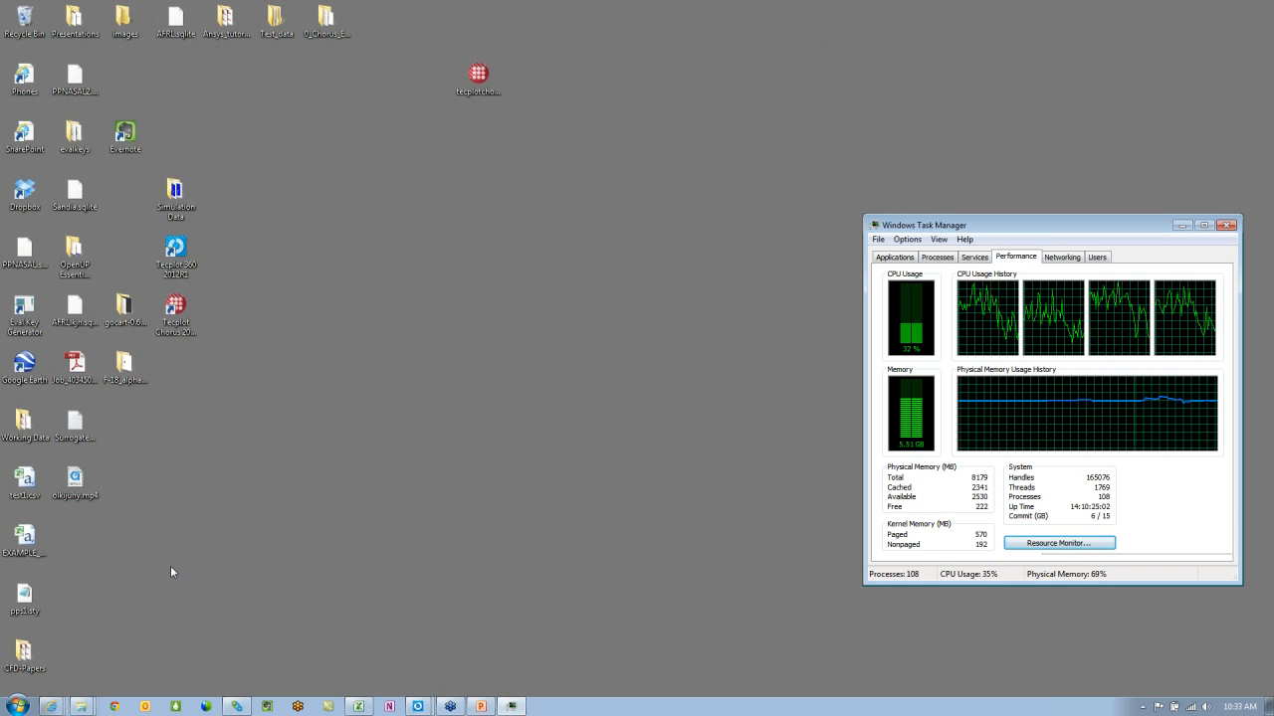
double_click(74, 483)
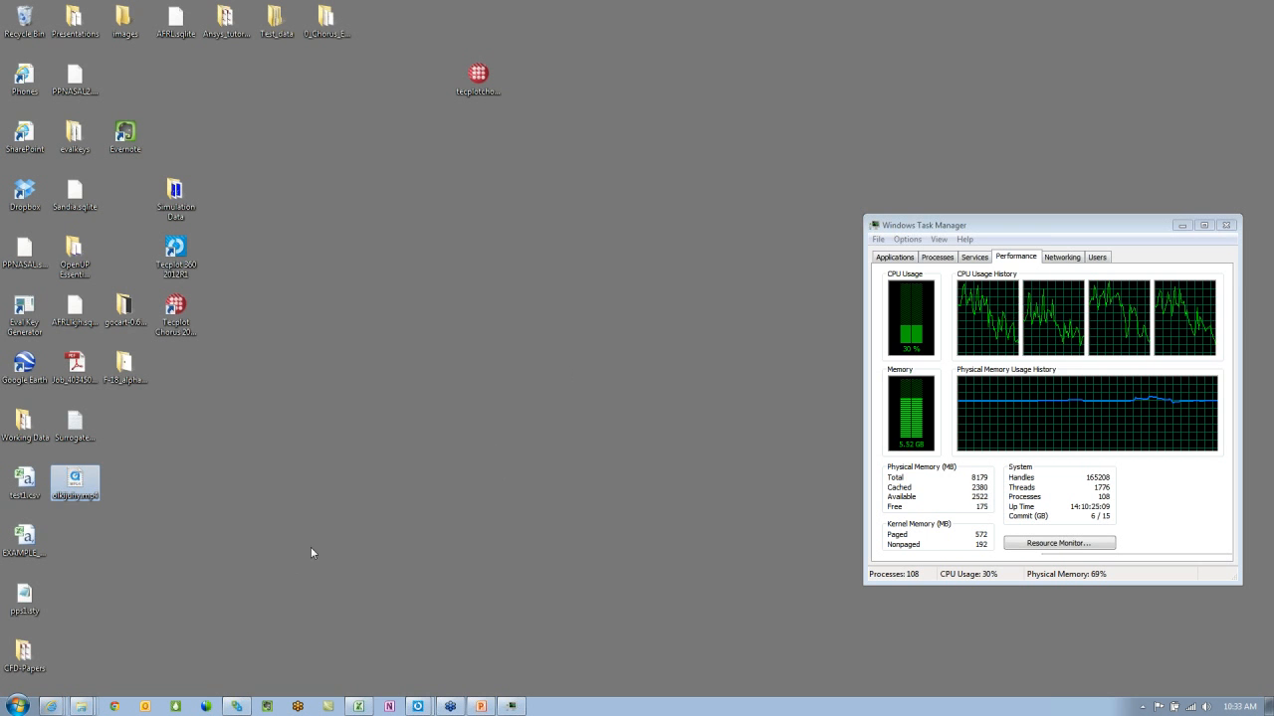
click(40, 485)
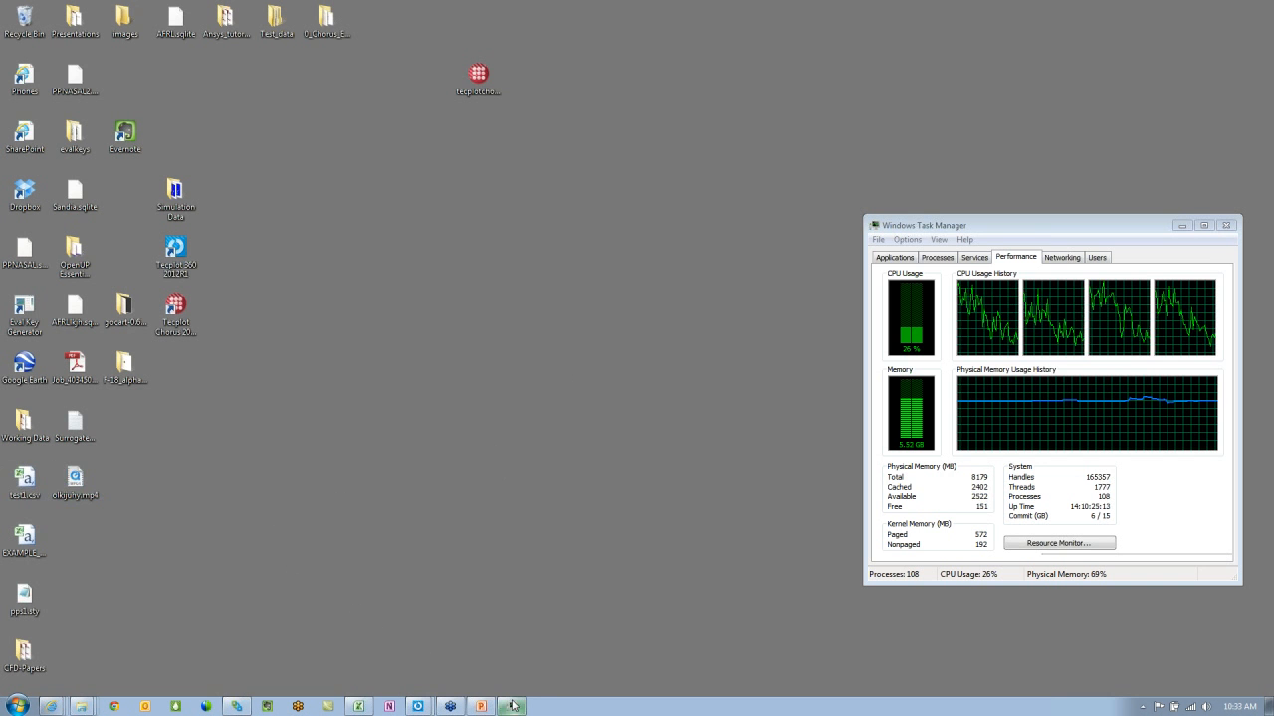
double_click(88, 486)
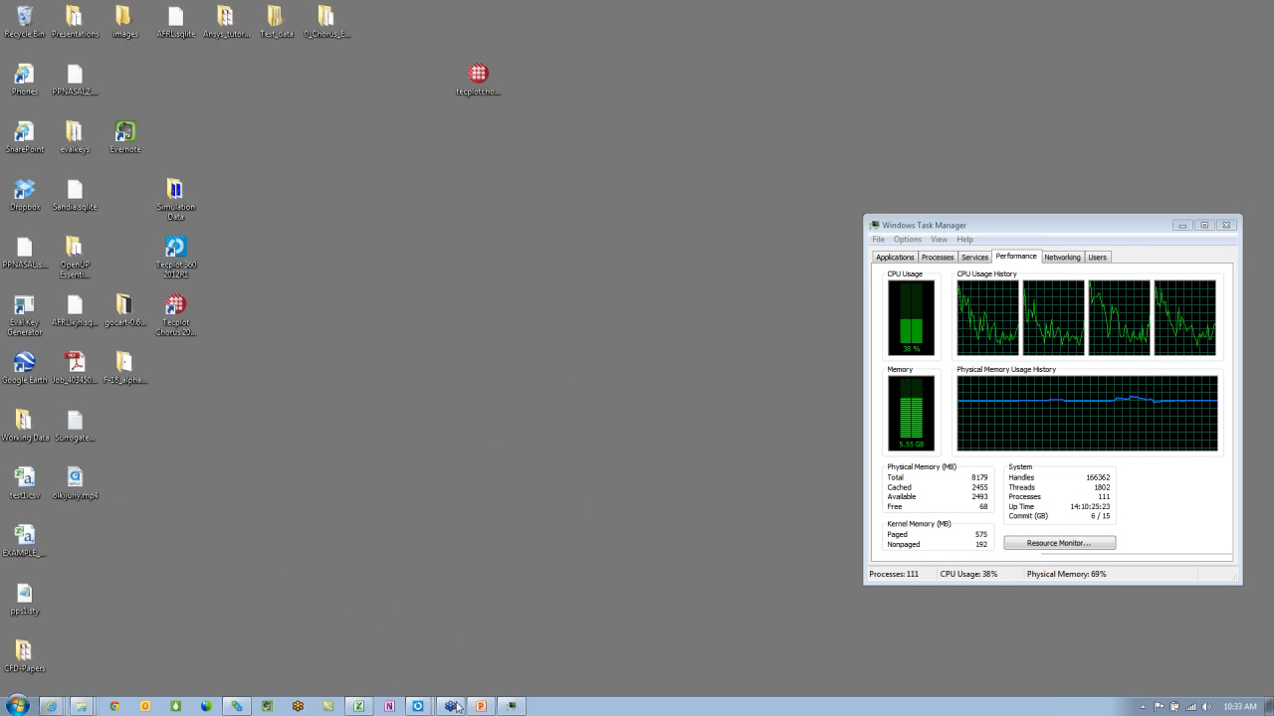
Step: Launch another Tecplot 360 2012R1 window, return to the movie player and play the olkijuhy movie
right_click(418, 706)
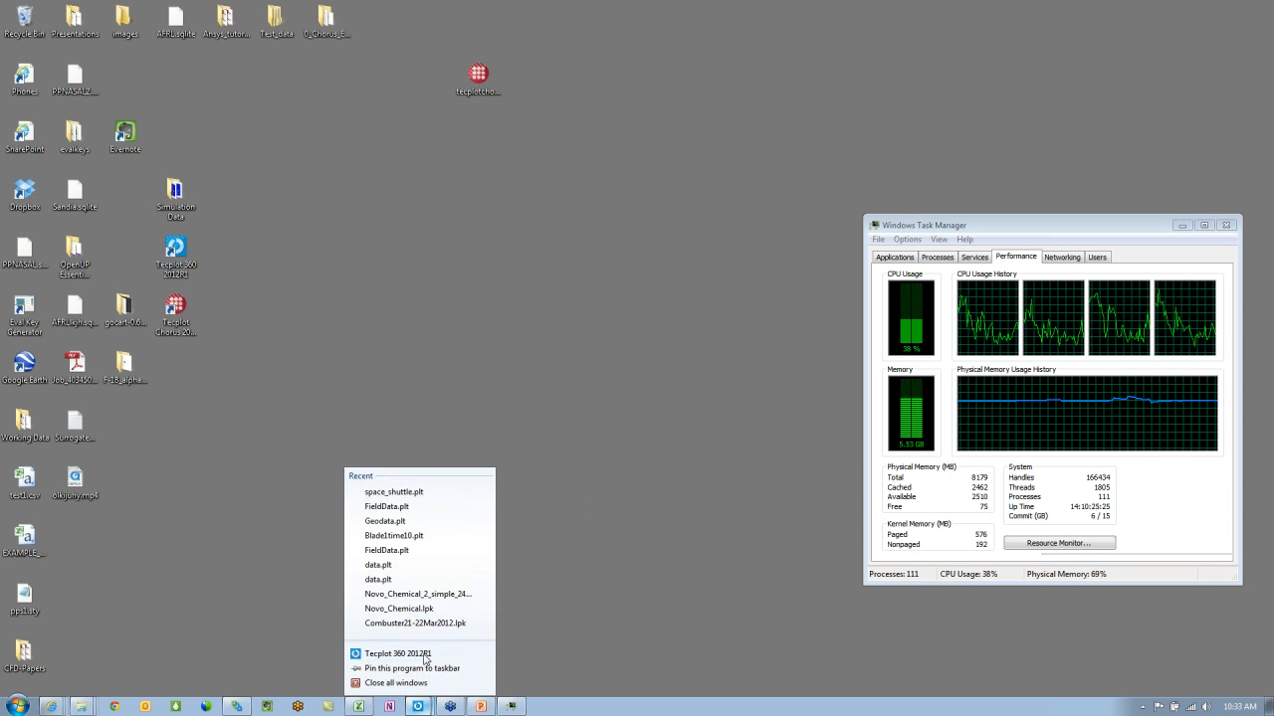
click(398, 654)
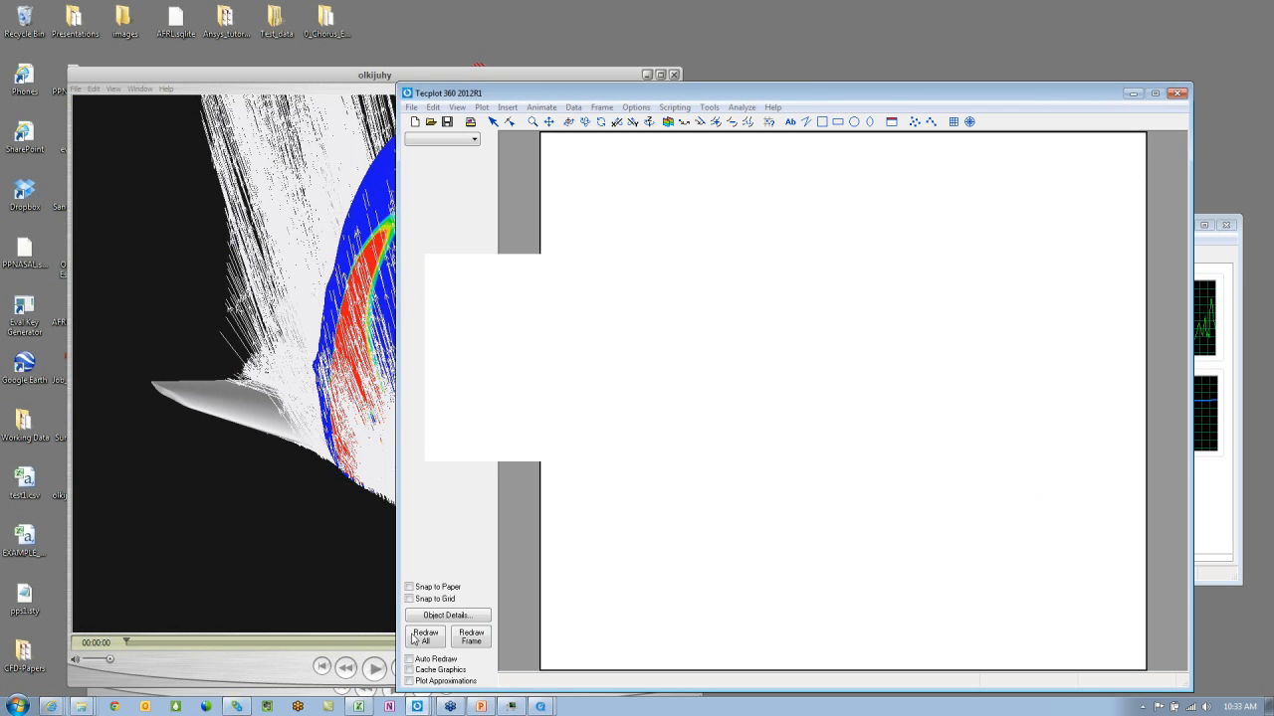
click(541, 704)
click(375, 667)
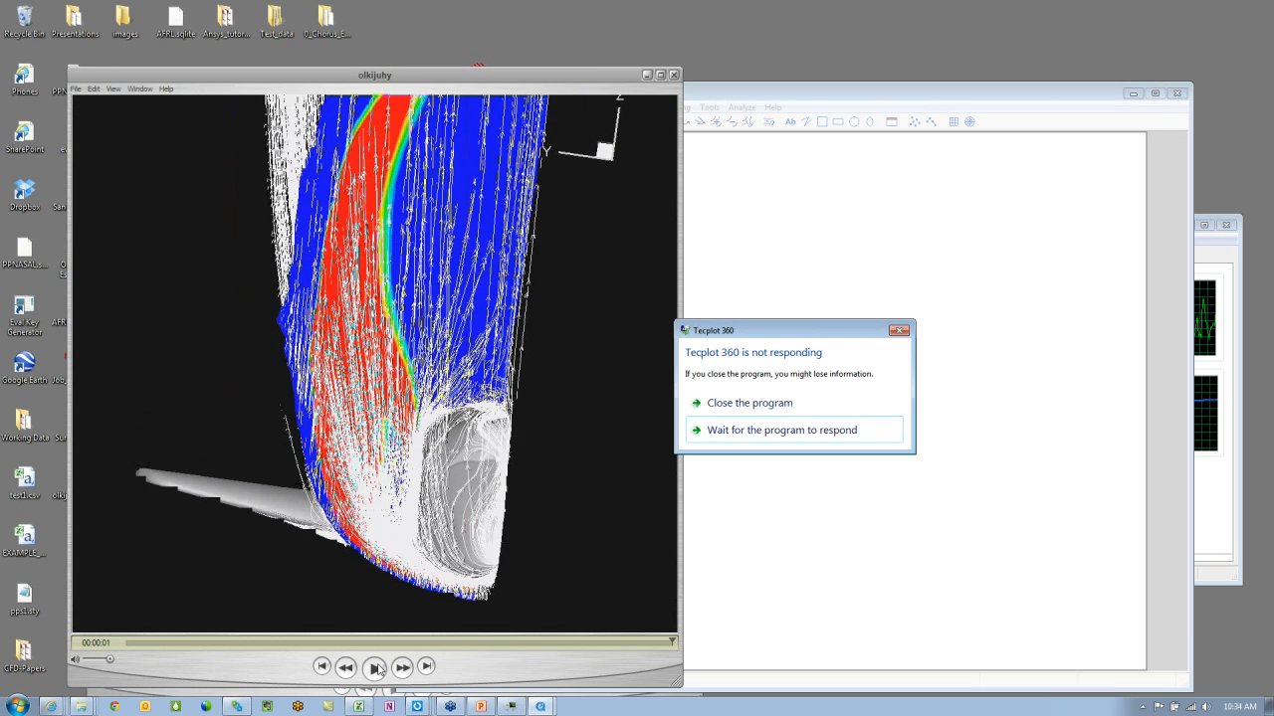
click(377, 669)
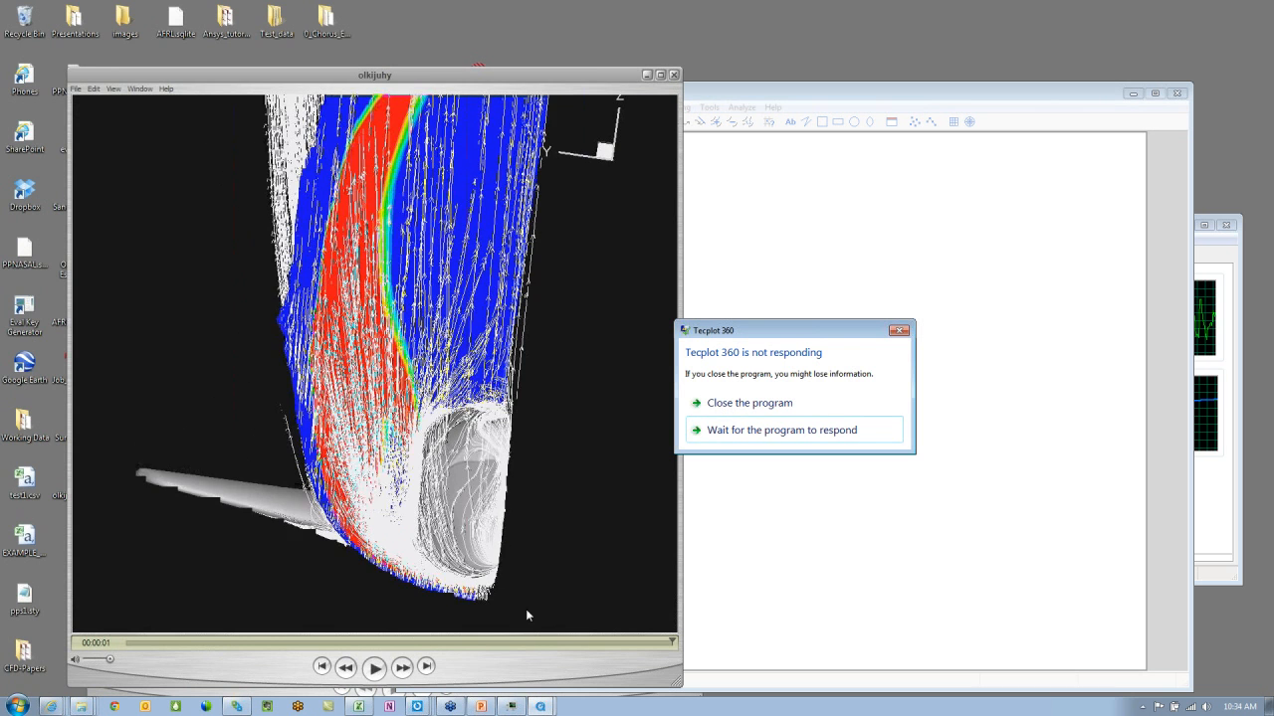
Step: Close the unresponsive Tecplot 360 program and switch to PowerPoint to present the Conclusions slide full screen
click(769, 403)
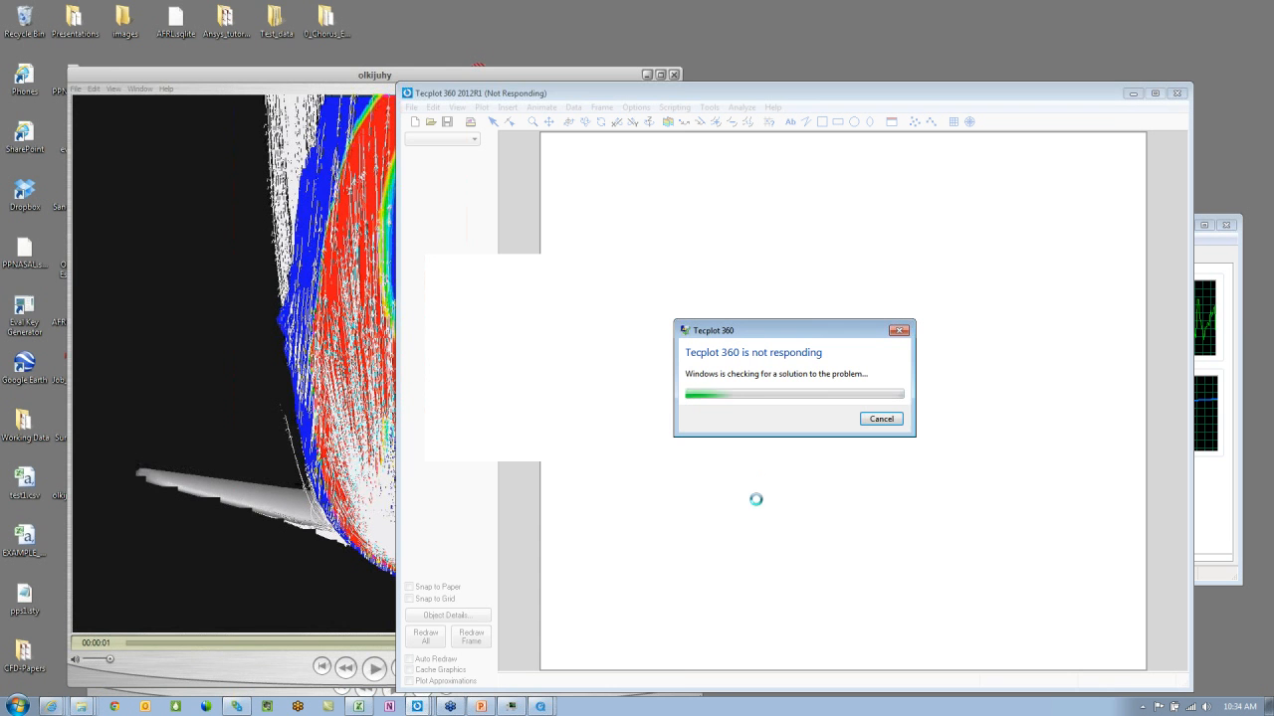
click(508, 75)
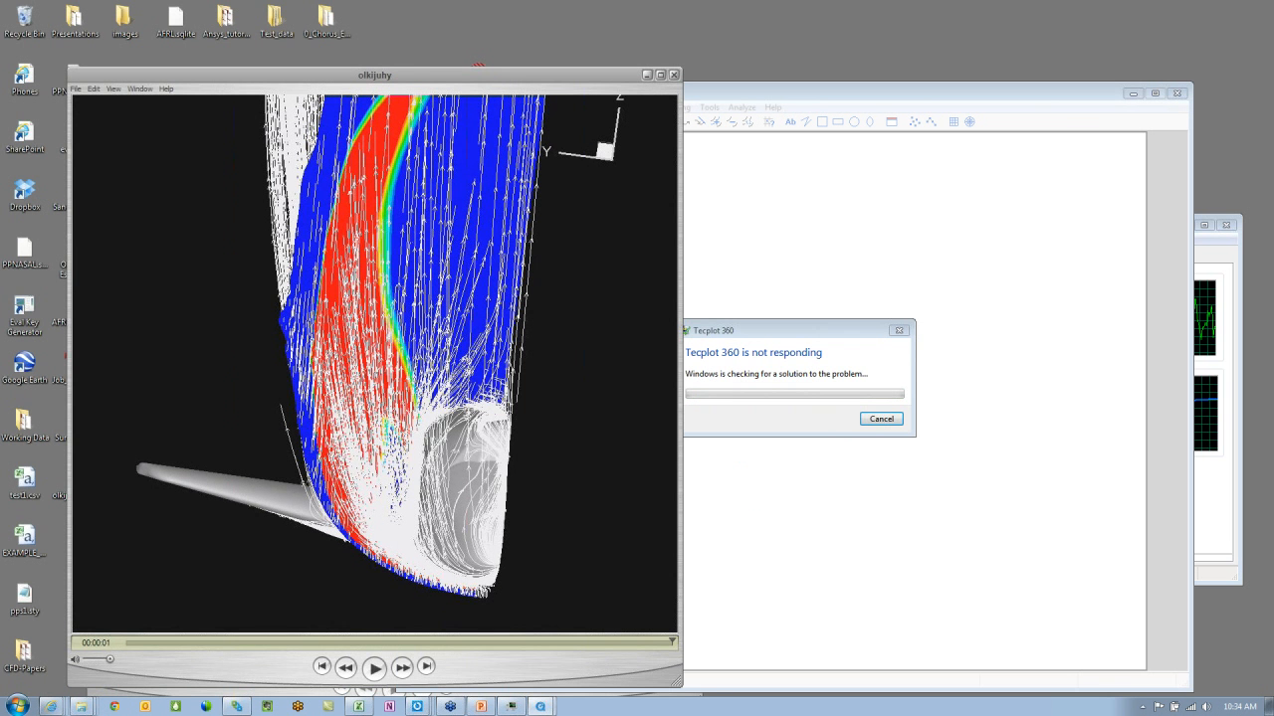
click(481, 706)
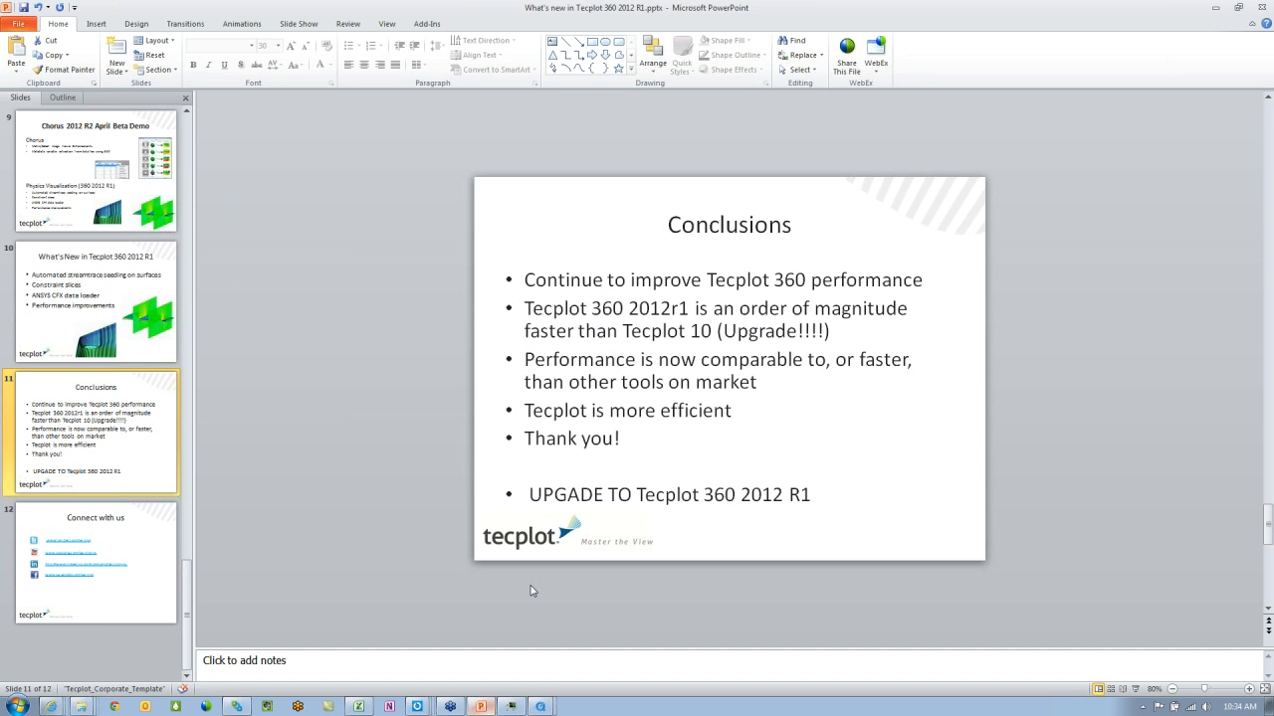
click(1135, 688)
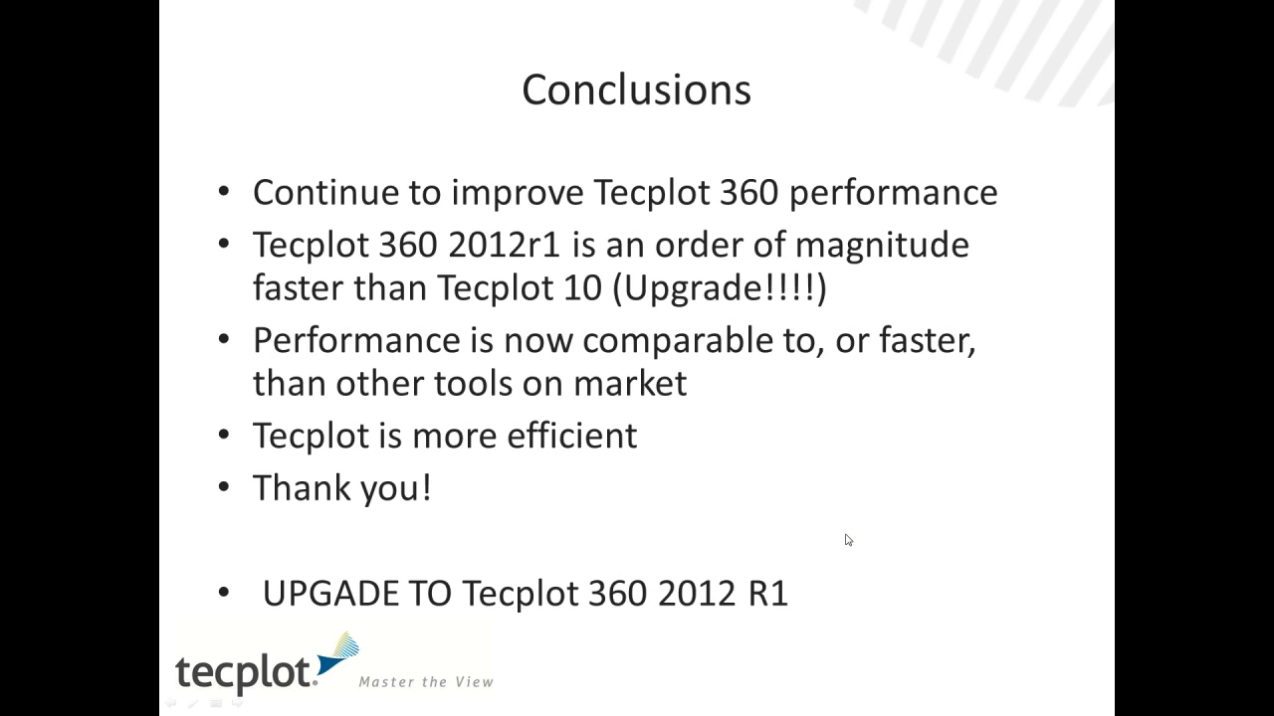